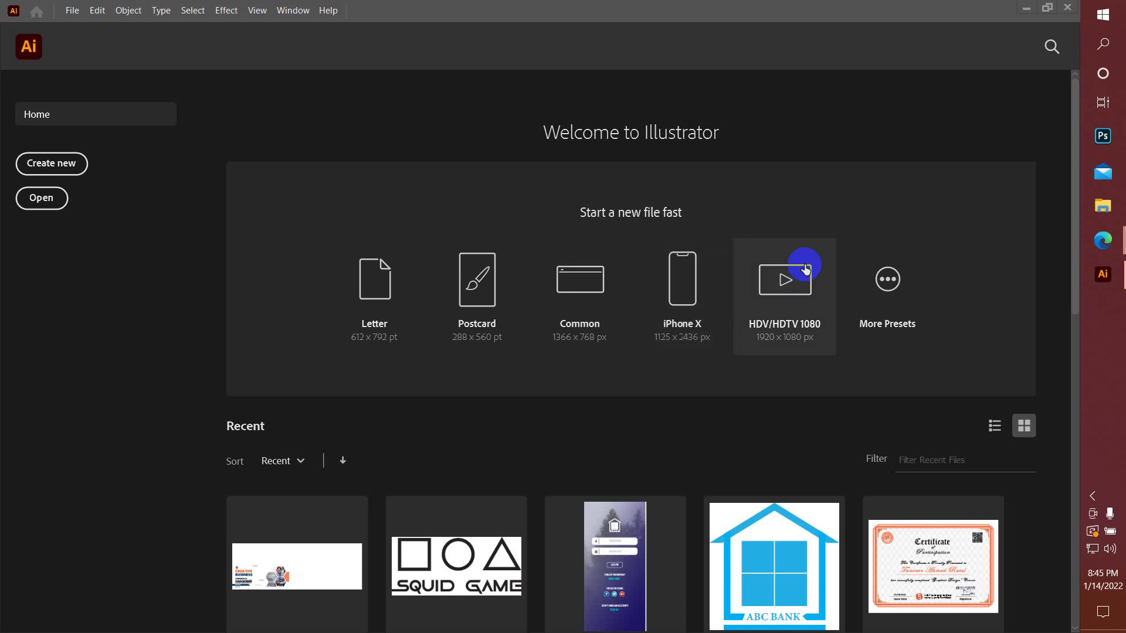
# - Create a new blank A4 portrait print document (Untitled-1, CMYK)
pyautogui.click(72, 10)
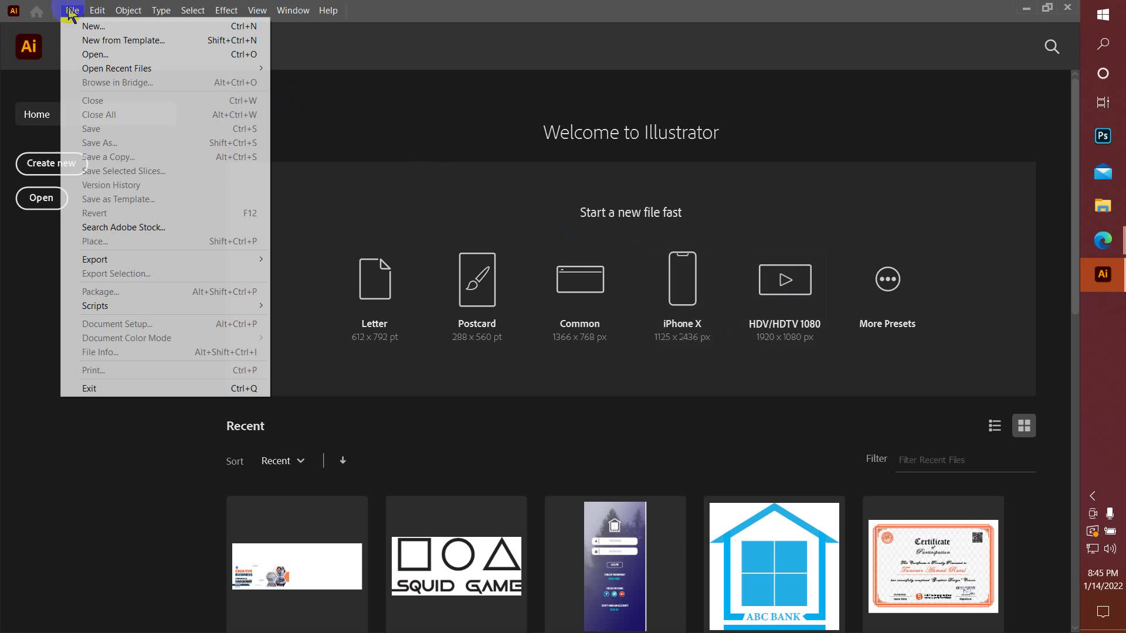
pyautogui.click(73, 26)
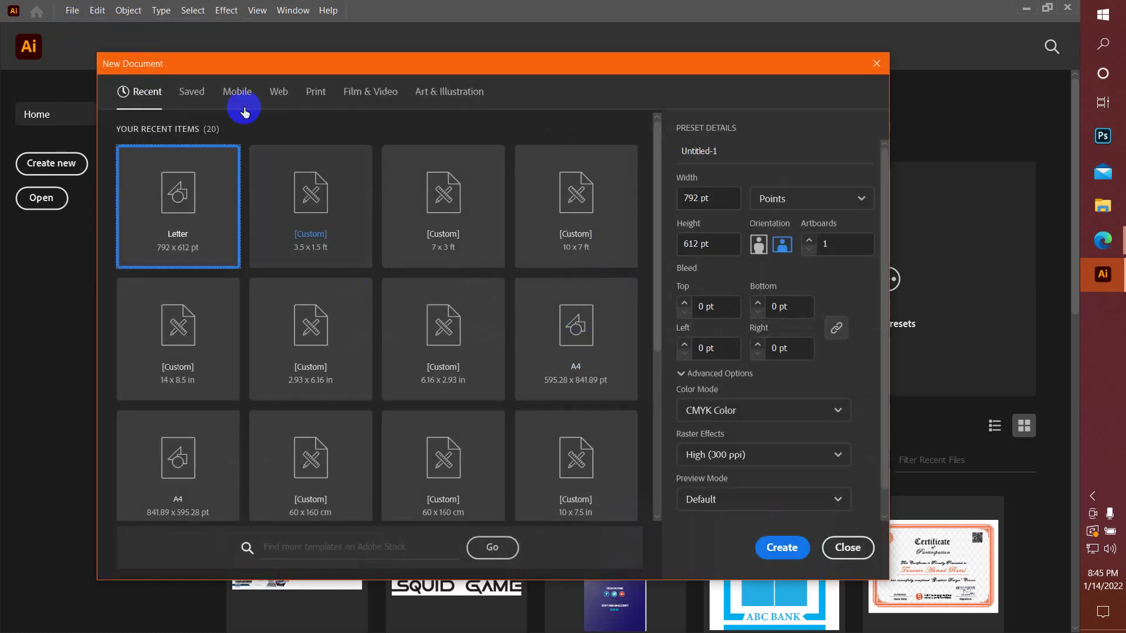
pyautogui.click(314, 92)
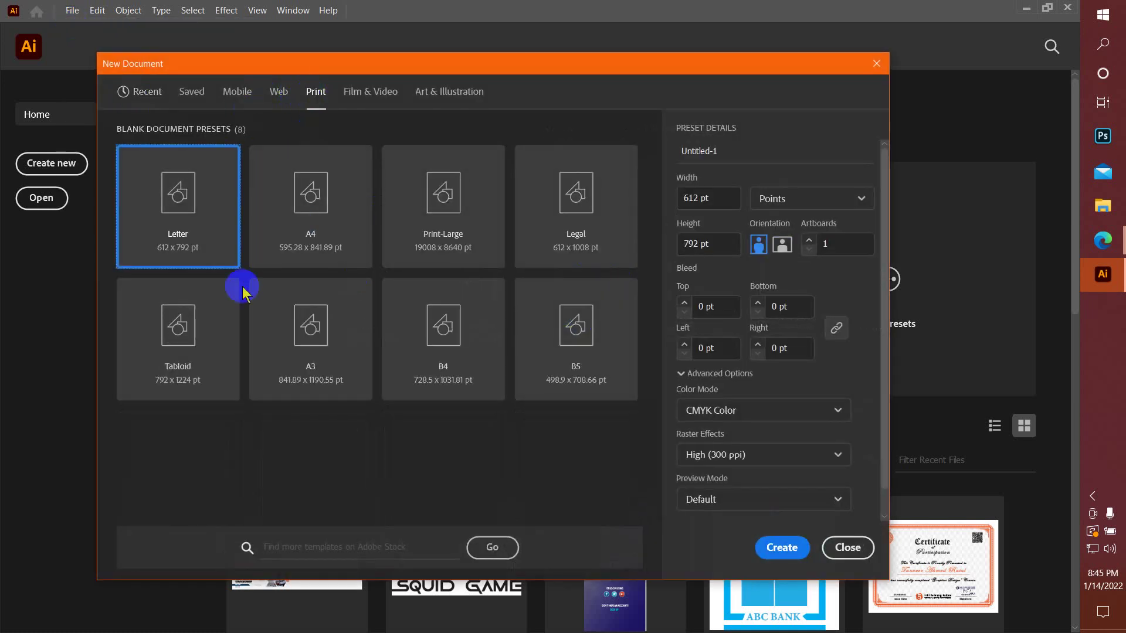
pyautogui.click(325, 212)
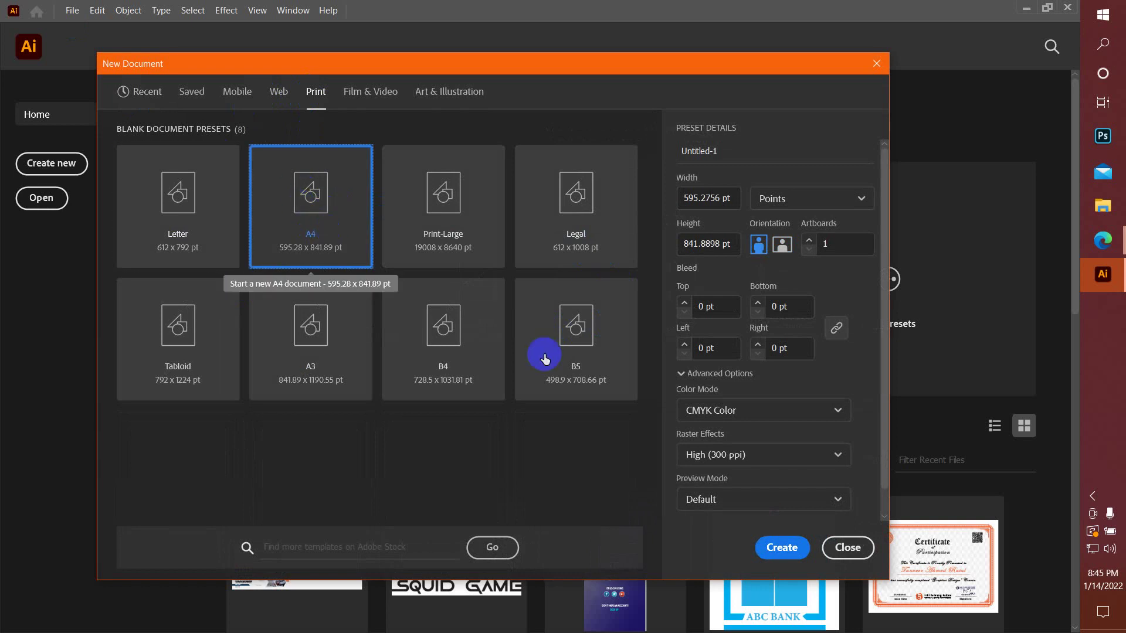
pyautogui.click(758, 251)
pyautogui.click(781, 546)
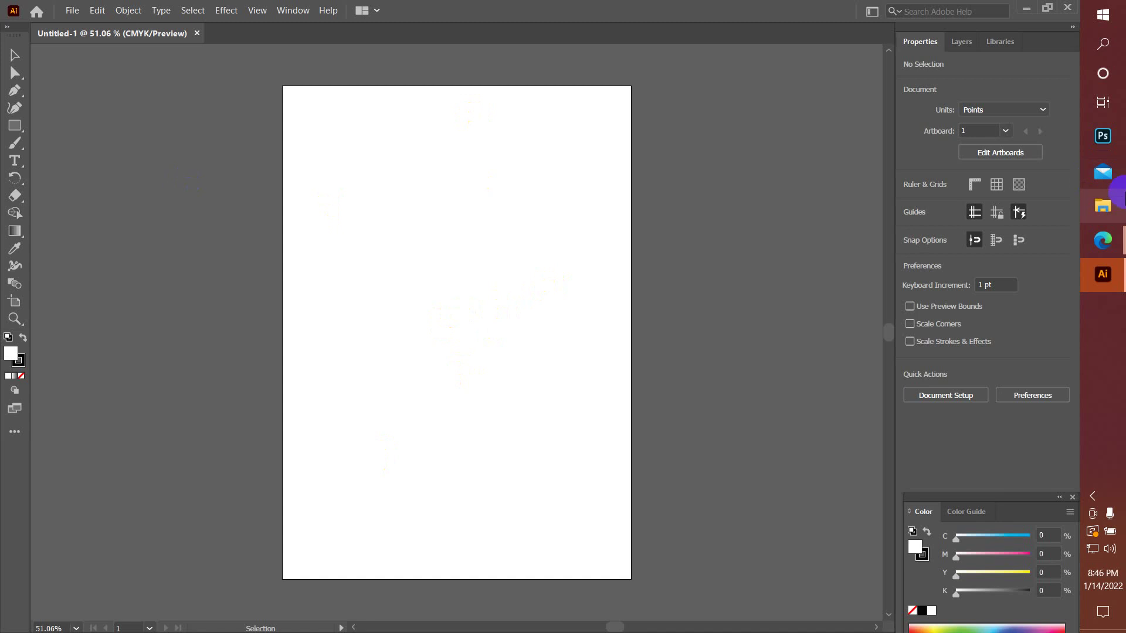
# - Load freepik.com in a new Edge tab
pyautogui.moveTo(1102, 239)
pyautogui.click(1006, 213)
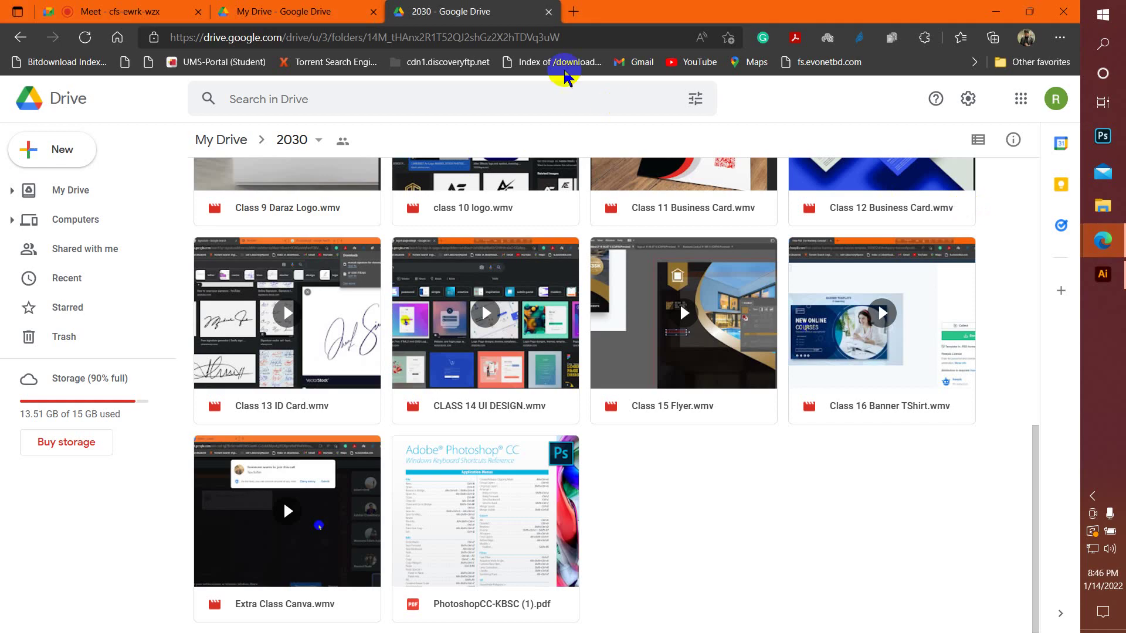
pyautogui.click(573, 12)
pyautogui.write('f')
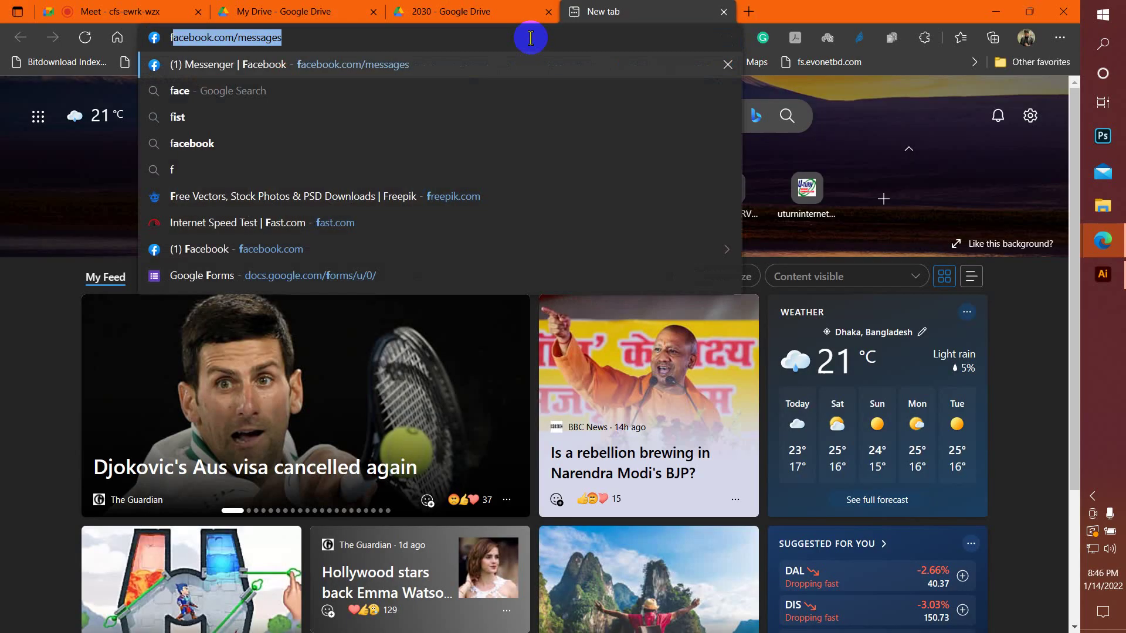
pyautogui.write('ree')
pyautogui.press('Return')
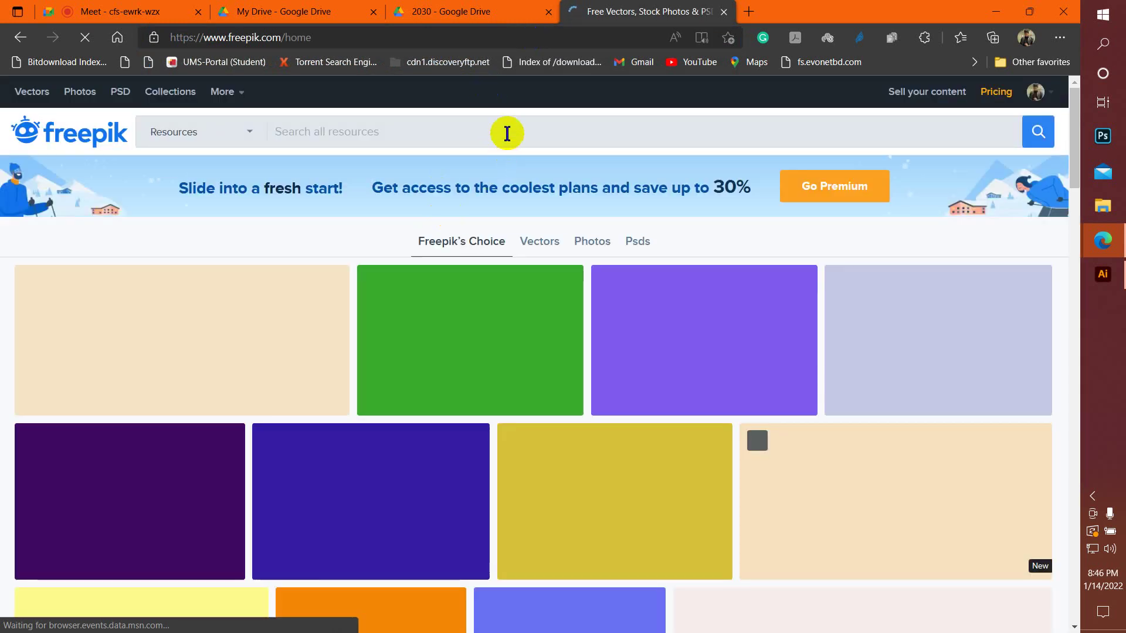
# - Search Freepik for 'cv design' and browse the resume template results
pyautogui.click(508, 133)
pyautogui.write('cv ')
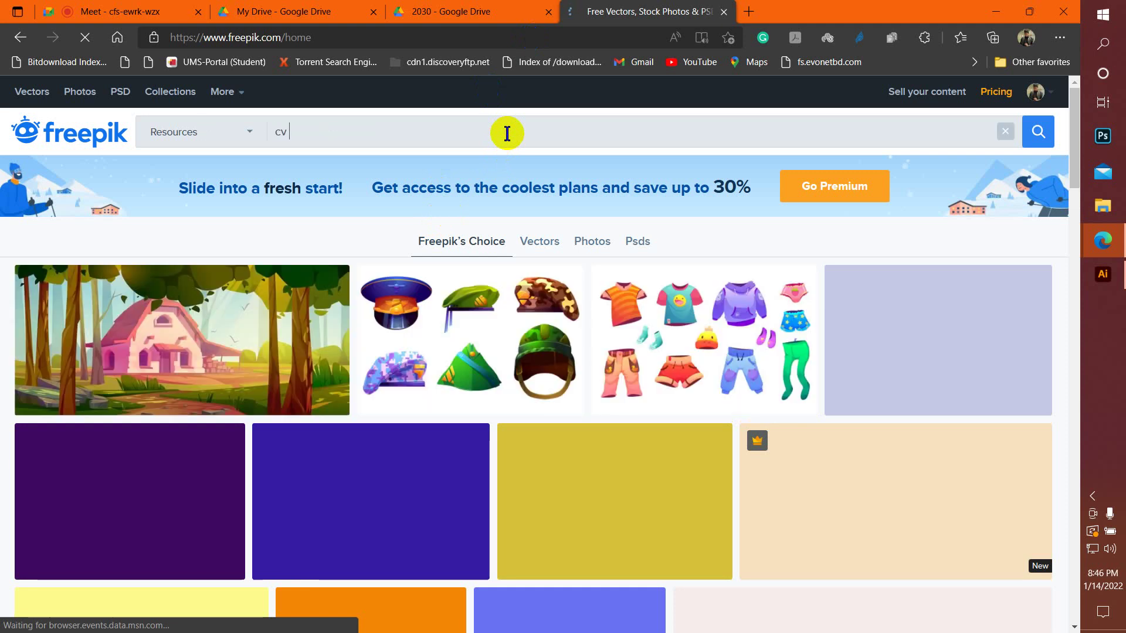
pyautogui.write('design')
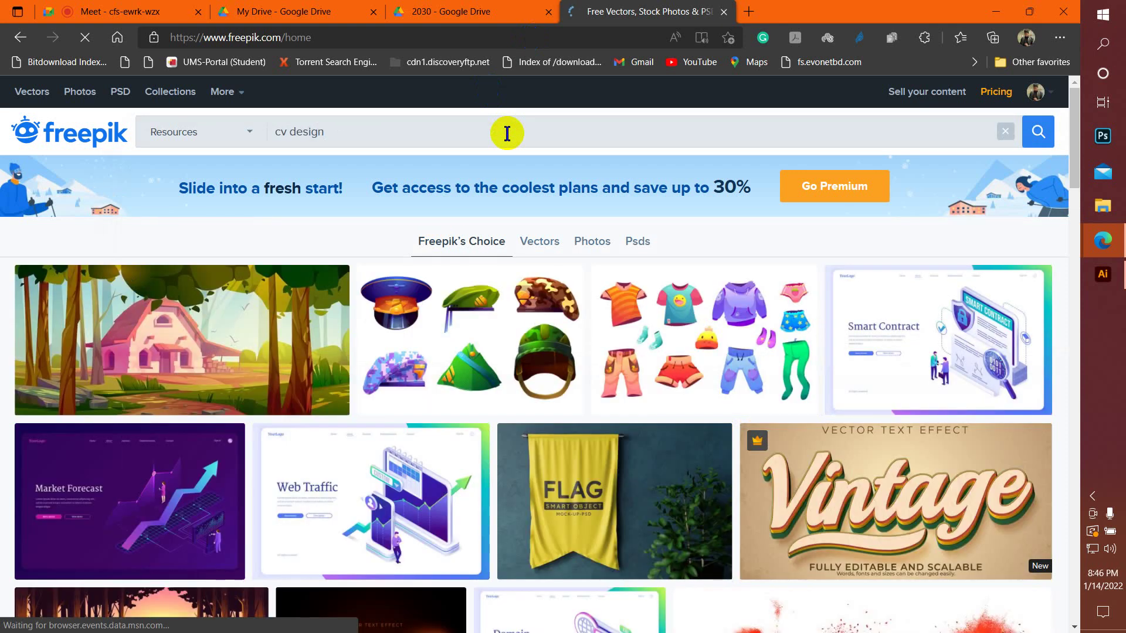
pyautogui.click(1038, 131)
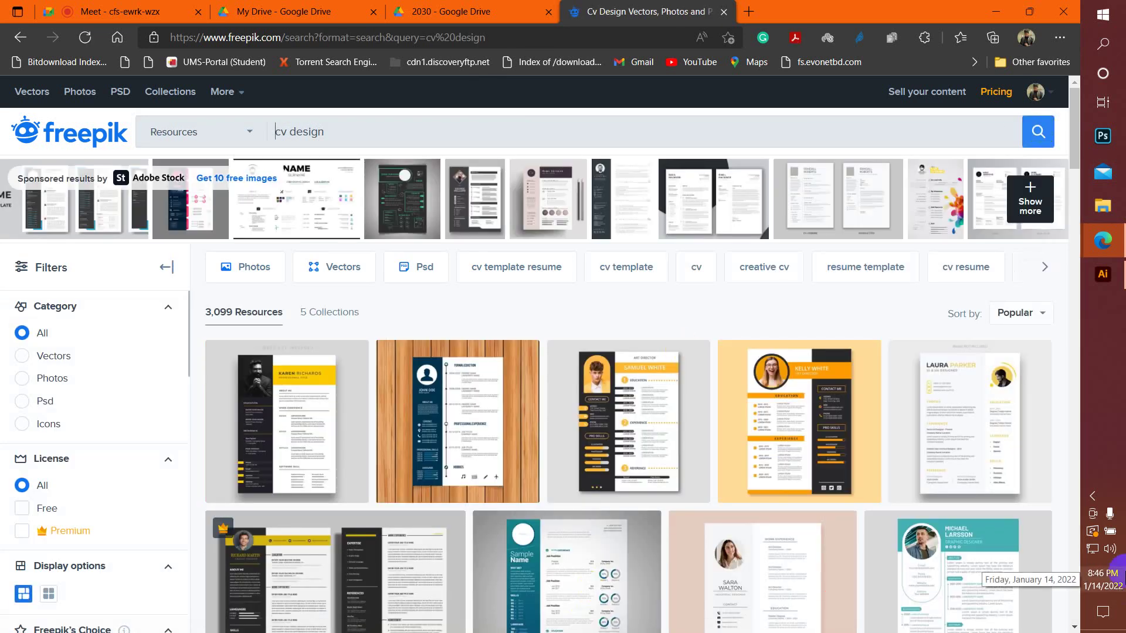
pyautogui.scroll(-3, 420, 428)
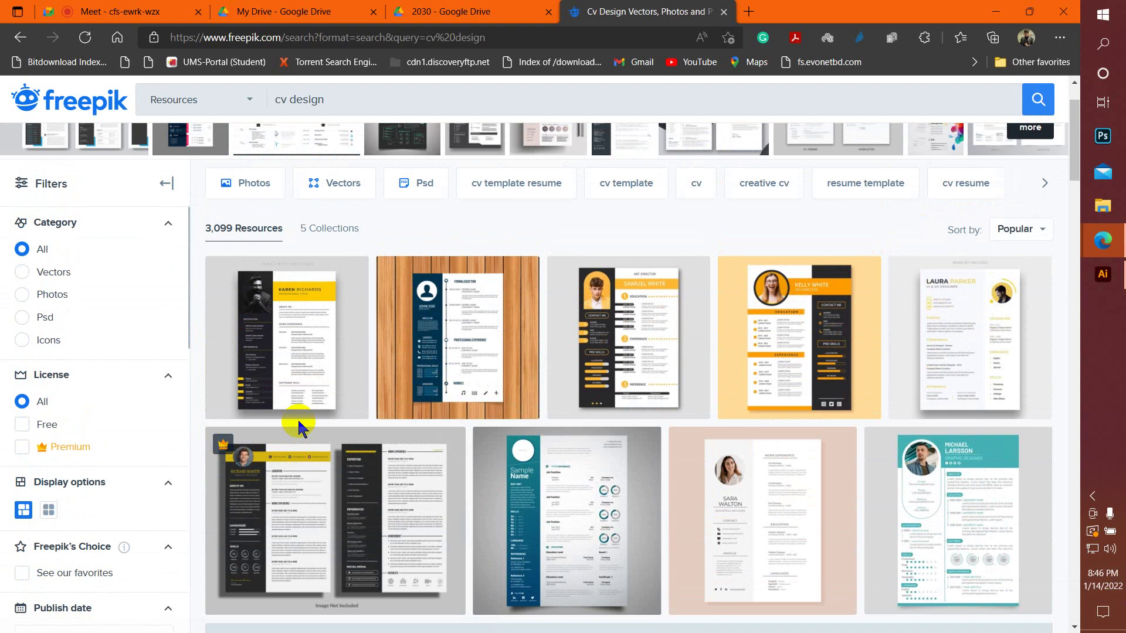
pyautogui.scroll(-2, 299, 427)
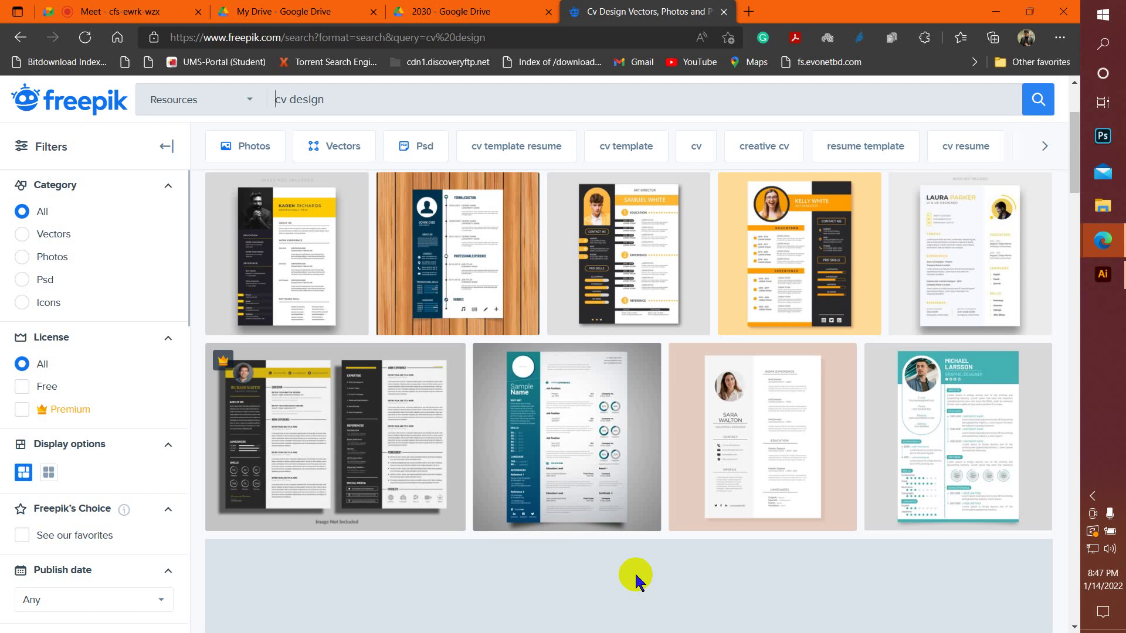
pyautogui.moveTo(627, 254)
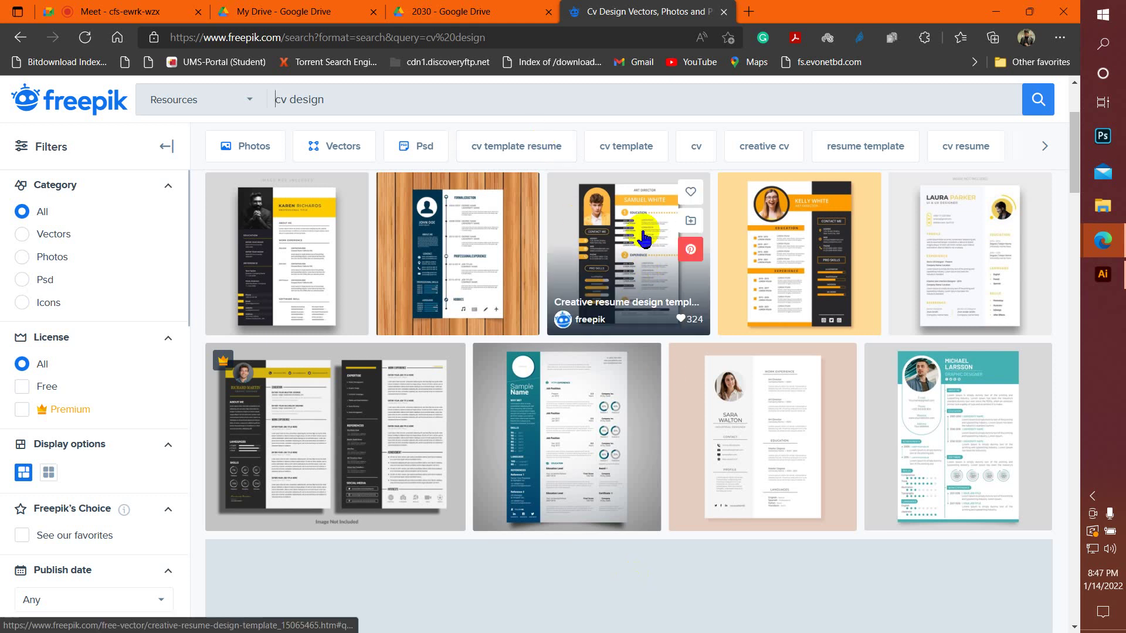
# - Open the yellow-and-black ART DIRECTOR resume template and copy its preview image
pyautogui.click(620, 258)
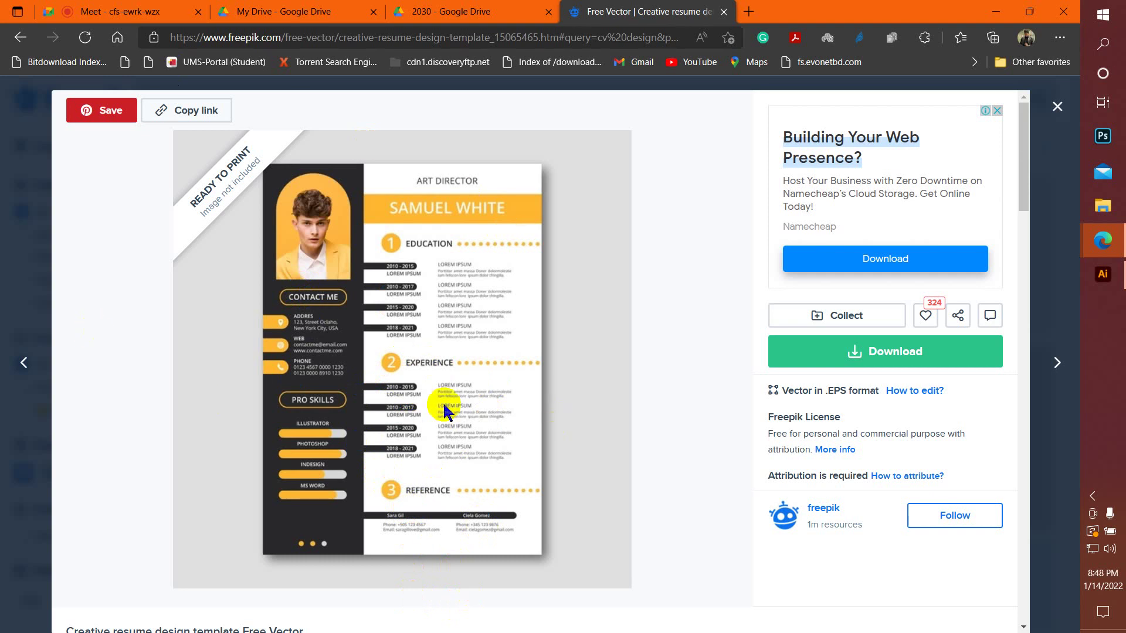
pyautogui.click(861, 351)
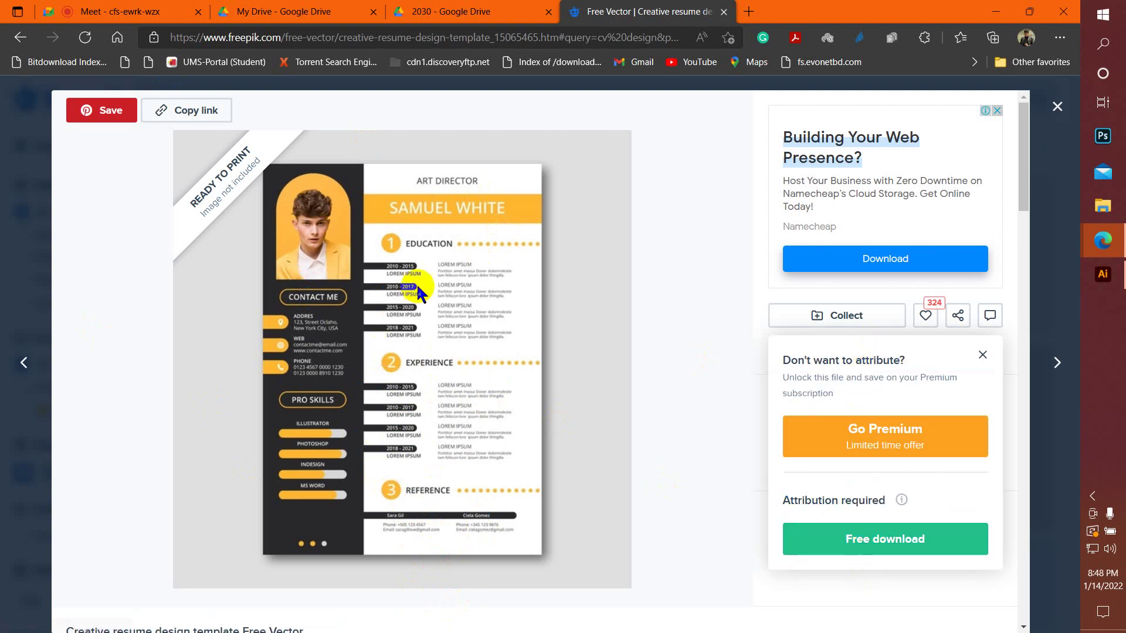
pyautogui.rightClick(232, 320)
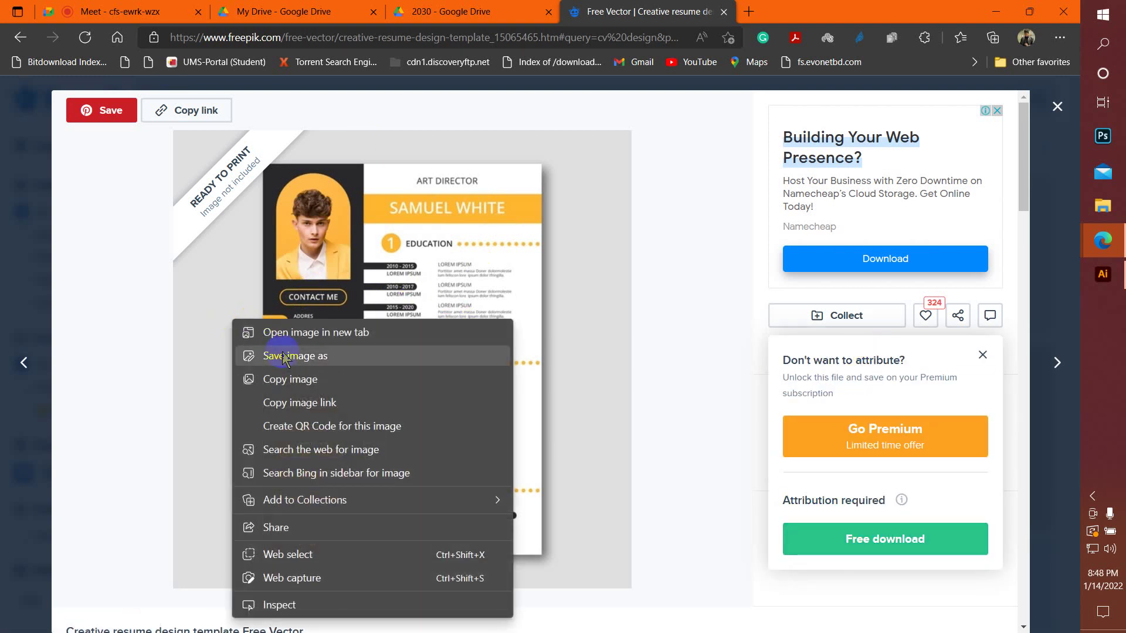
pyautogui.click(287, 380)
# - Paste the resume preview into Illustrator and put it into crop mode
pyautogui.click(1115, 277)
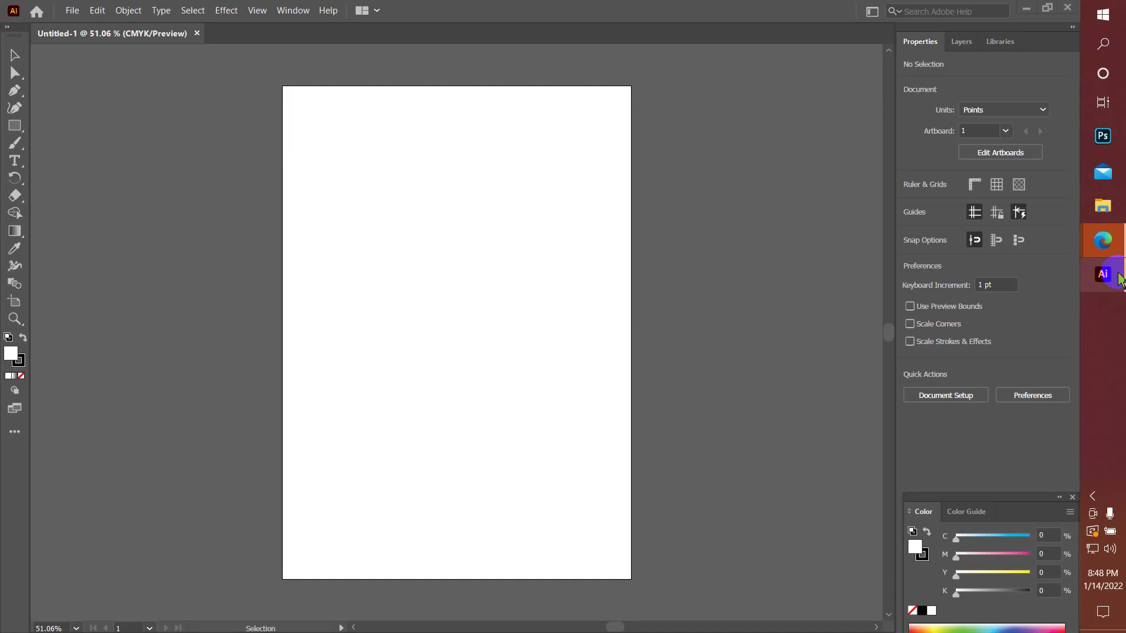
pyautogui.hotkey('ctrl', 'v')
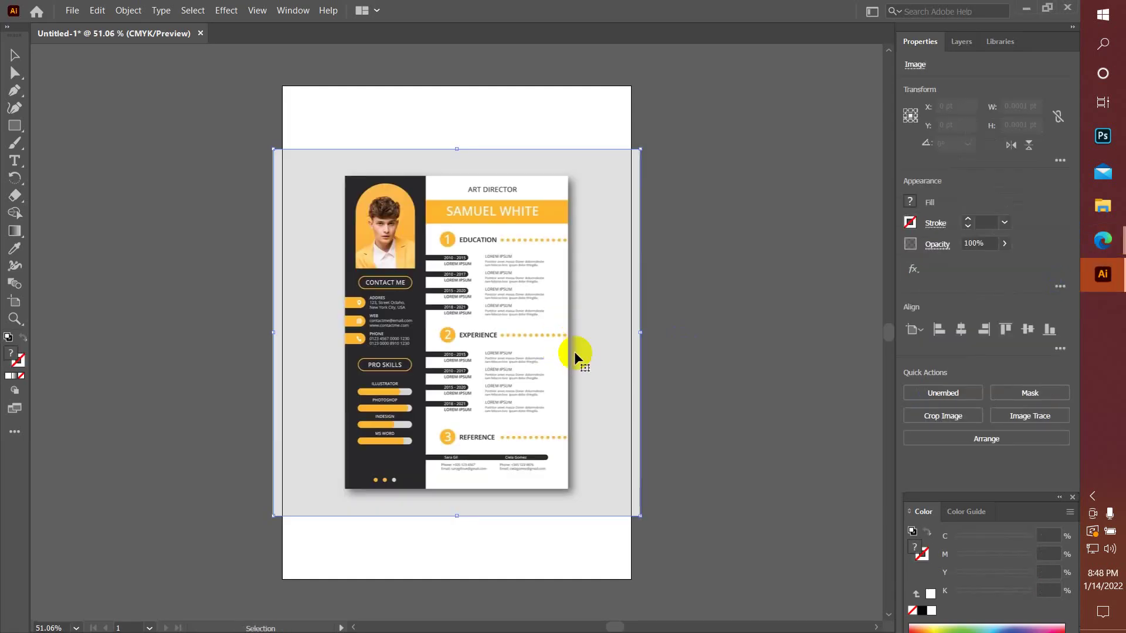
pyautogui.moveTo(575, 352)
pyautogui.mouseDown()
pyautogui.moveTo(640, 384)
pyautogui.moveTo(506, 316)
pyautogui.mouseUp()
pyautogui.rightClick(506, 316)
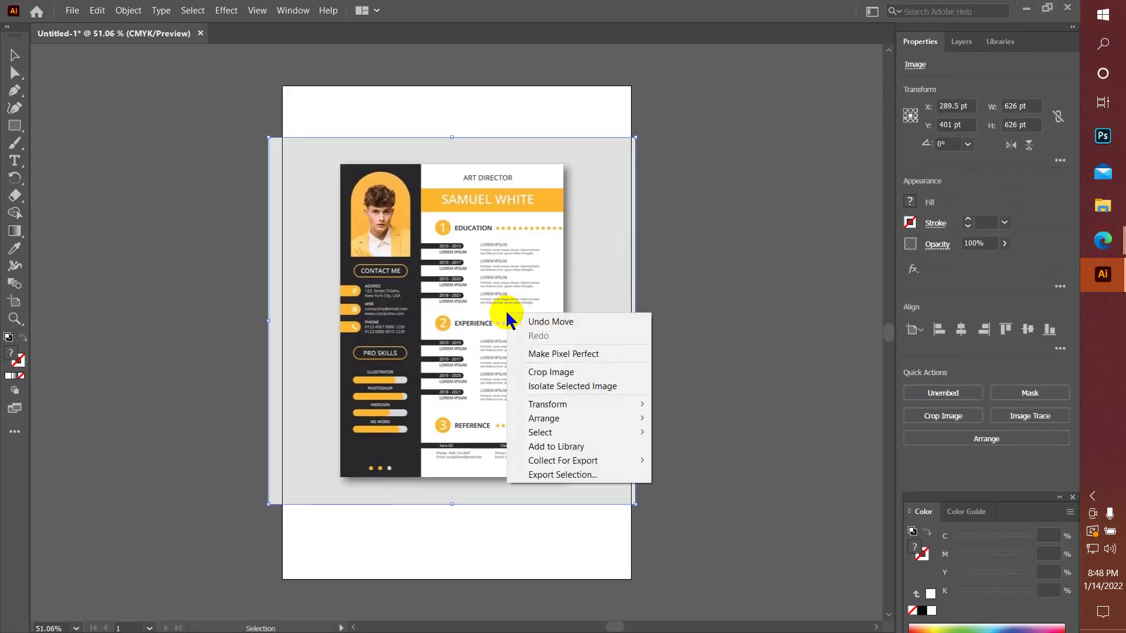
pyautogui.click(567, 379)
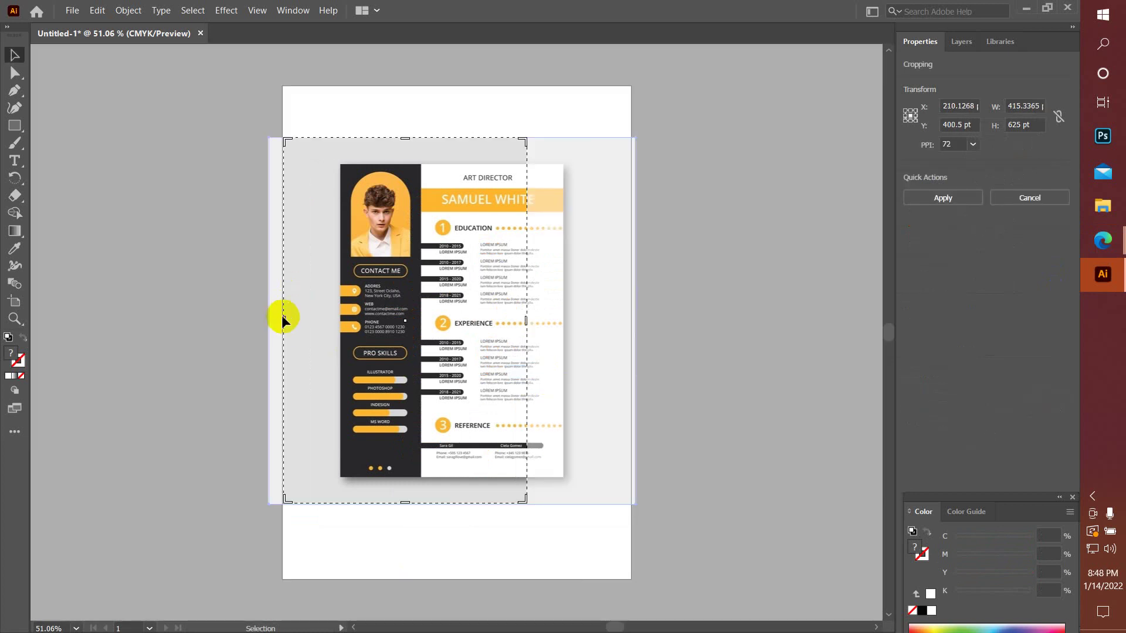
# - Crop away the grey margins on all four sides of the resume image
pyautogui.moveTo(282, 322); pyautogui.dragTo(336, 326)
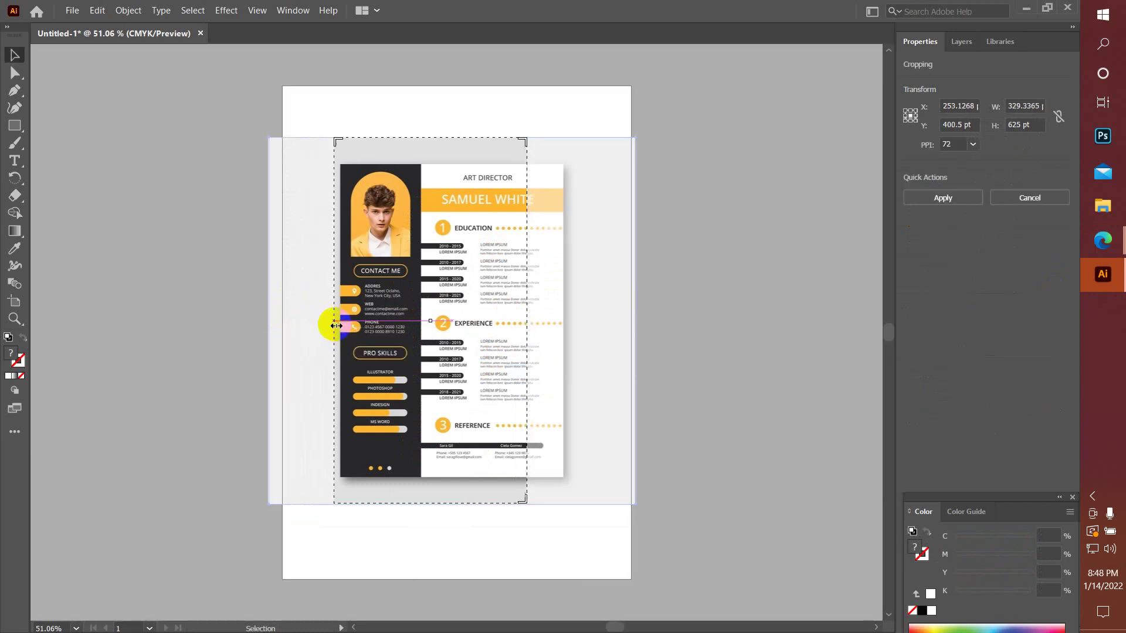
pyautogui.moveTo(527, 321)
pyautogui.mouseDown()
pyautogui.moveTo(585, 324)
pyautogui.moveTo(573, 321)
pyautogui.mouseUp()
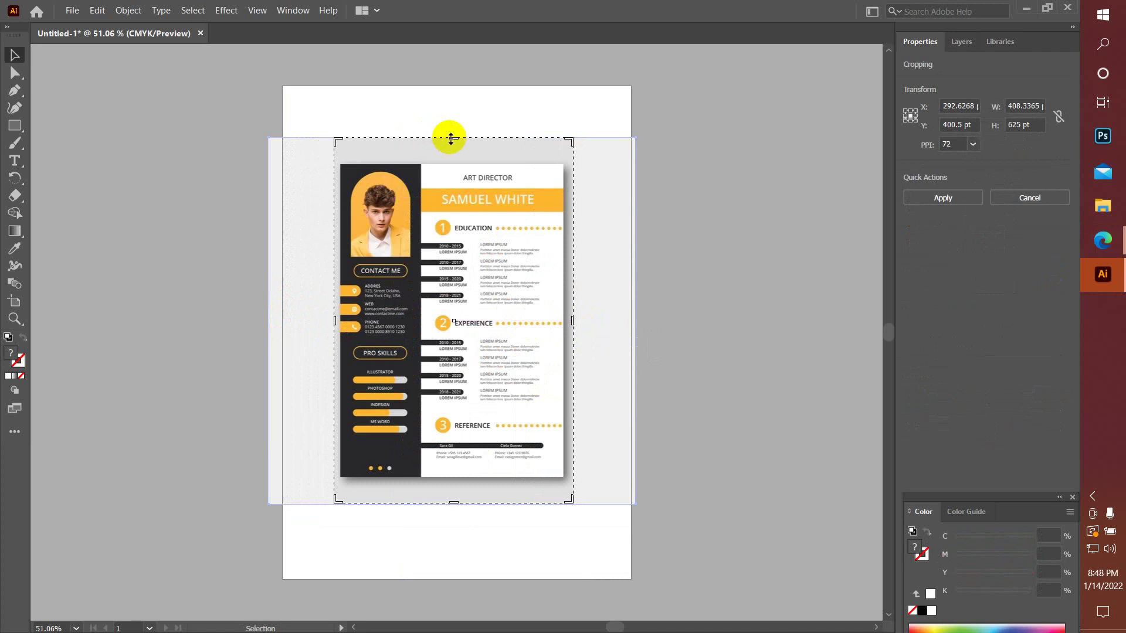
pyautogui.moveTo(451, 138); pyautogui.dragTo(453, 162)
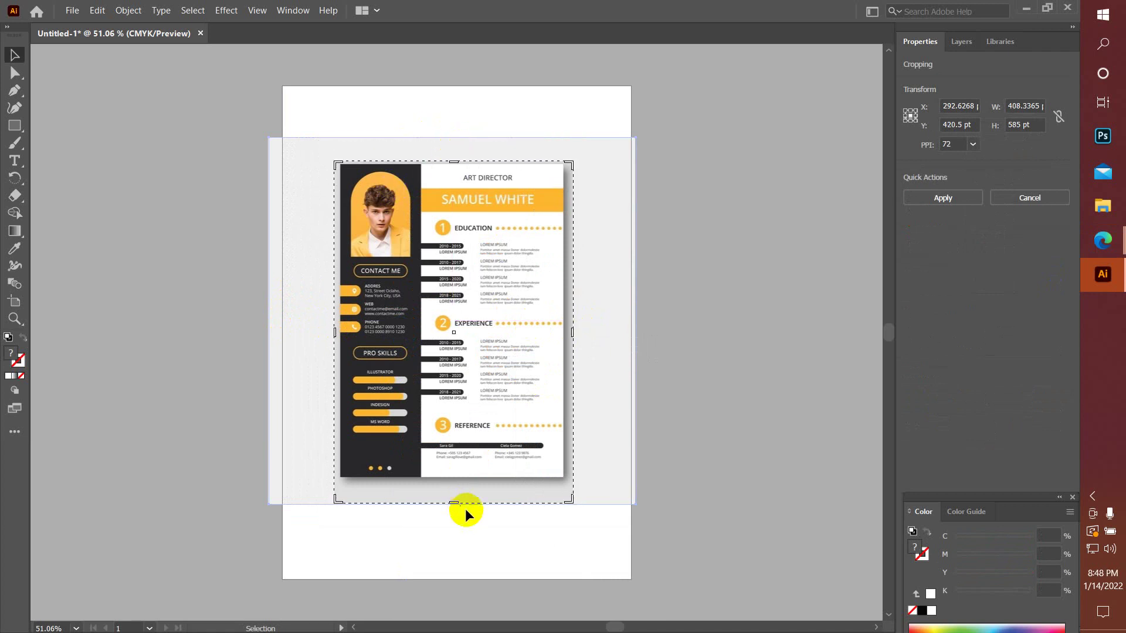
pyautogui.moveTo(454, 502); pyautogui.dragTo(459, 486)
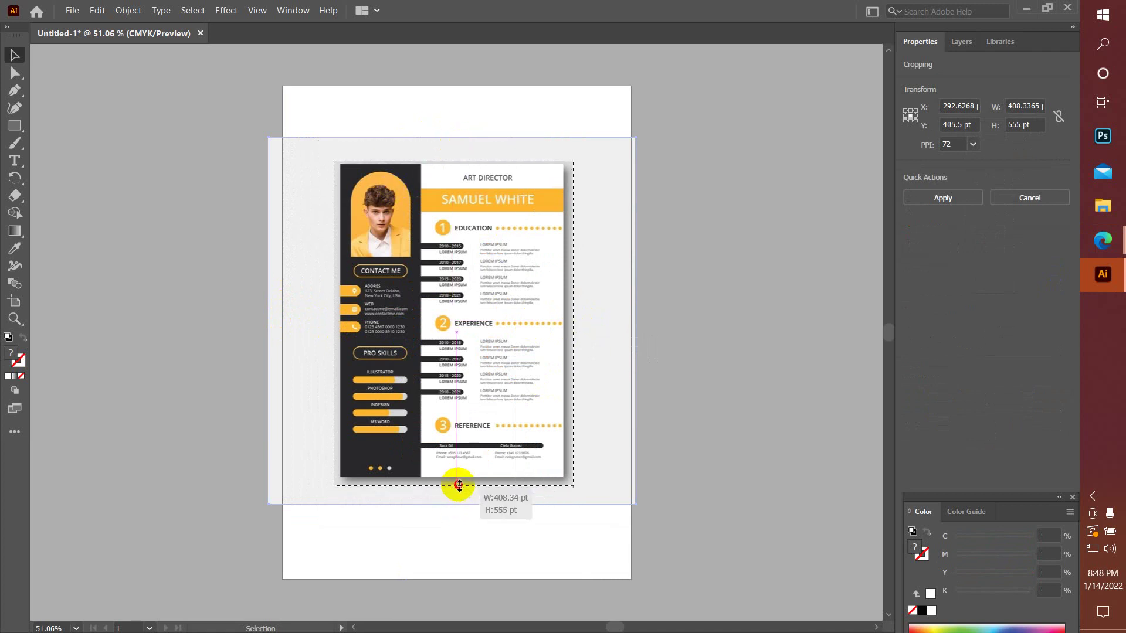
pyautogui.press('Return')
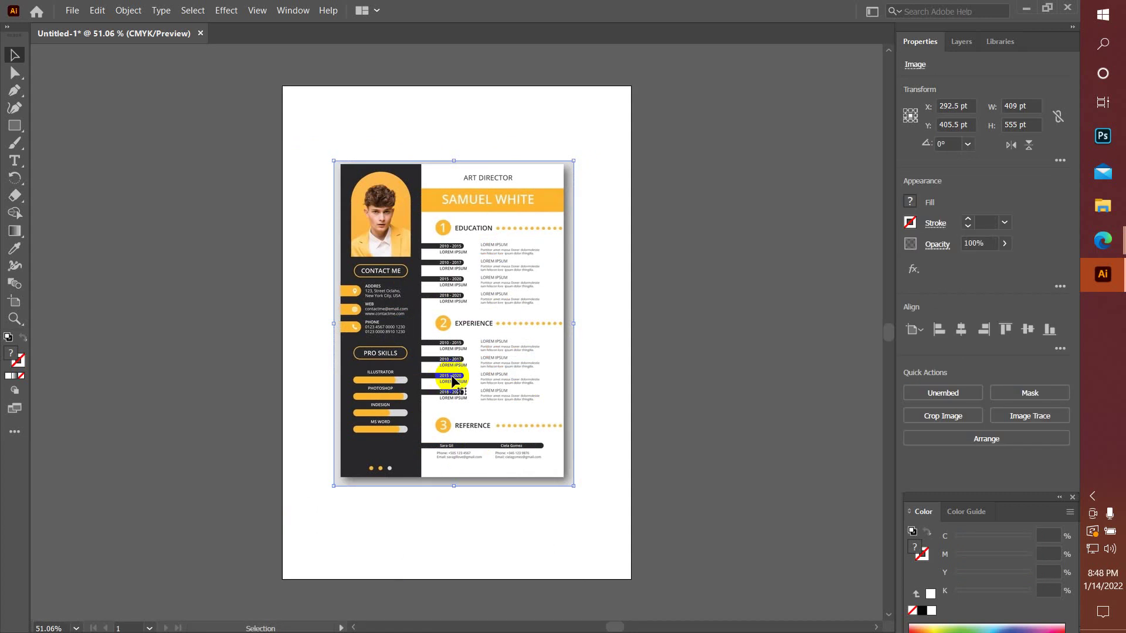
# - Place the cropped resume image to the left of the blank A4 artboard
pyautogui.moveTo(460, 366); pyautogui.dragTo(159, 291)
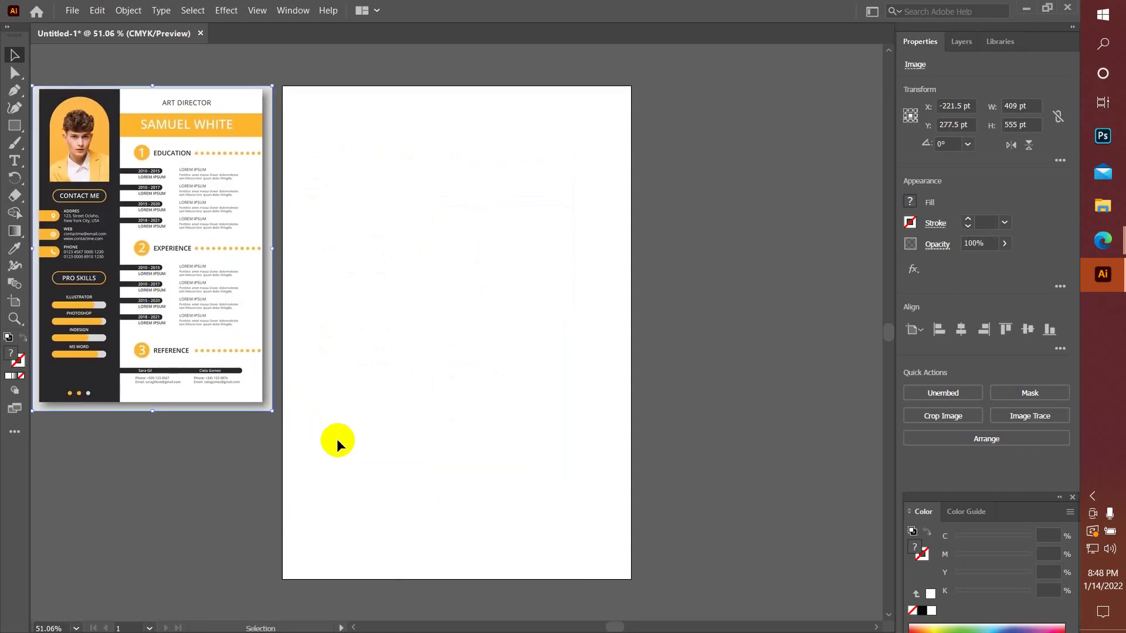
pyautogui.moveTo(337, 438)
pyautogui.mouseDown()
pyautogui.moveTo(520, 465)
pyautogui.moveTo(483, 468)
pyautogui.mouseUp()
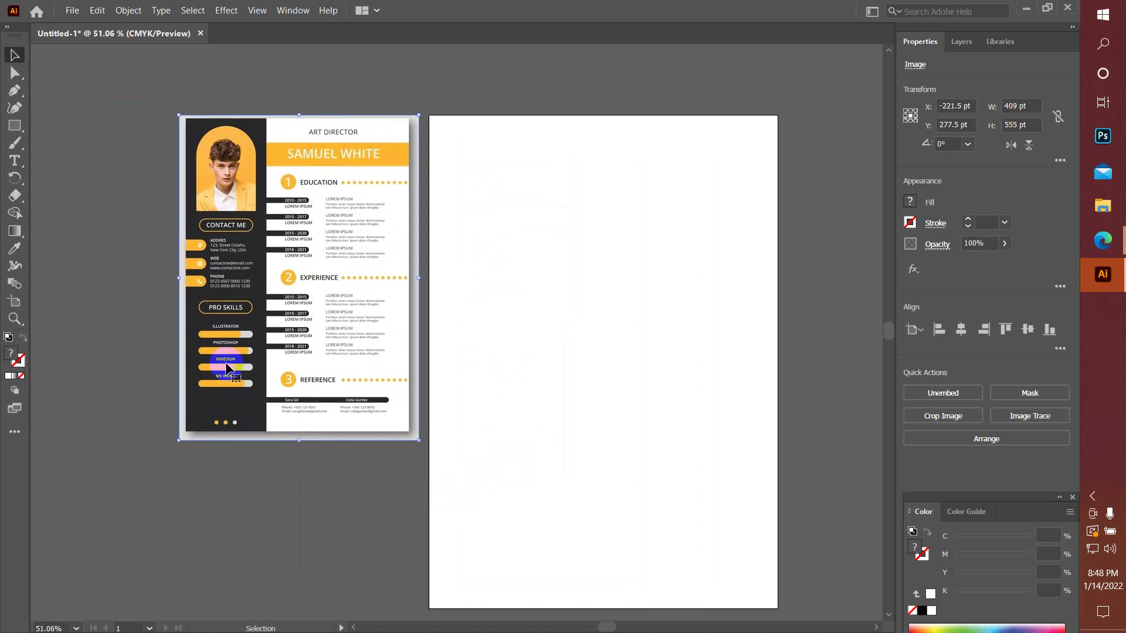
pyautogui.scroll(1, 202, 284)
pyautogui.scroll(2, 205, 287)
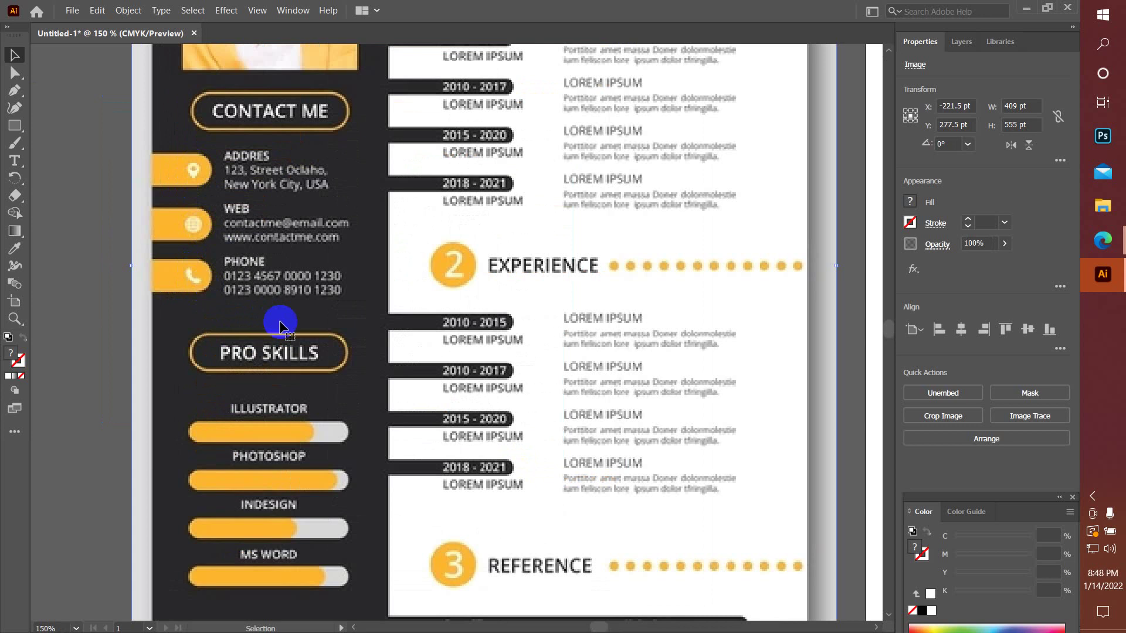
pyautogui.scroll(-1, 280, 325)
pyautogui.scroll(-1, 282, 322)
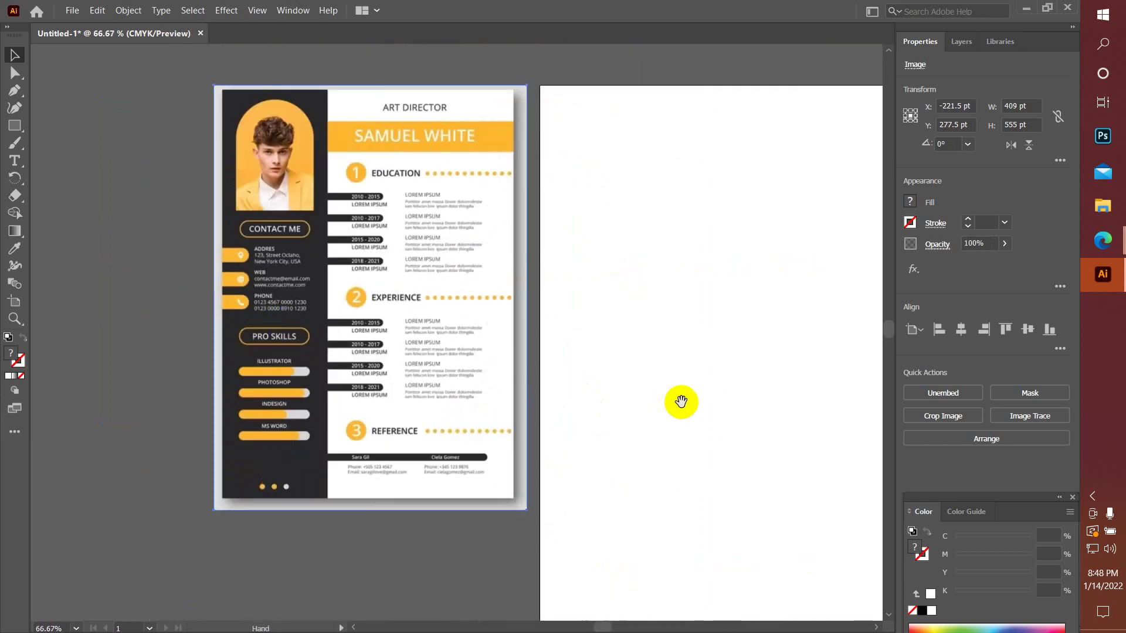
pyautogui.moveTo(737, 430); pyautogui.dragTo(592, 415)
pyautogui.click(71, 18)
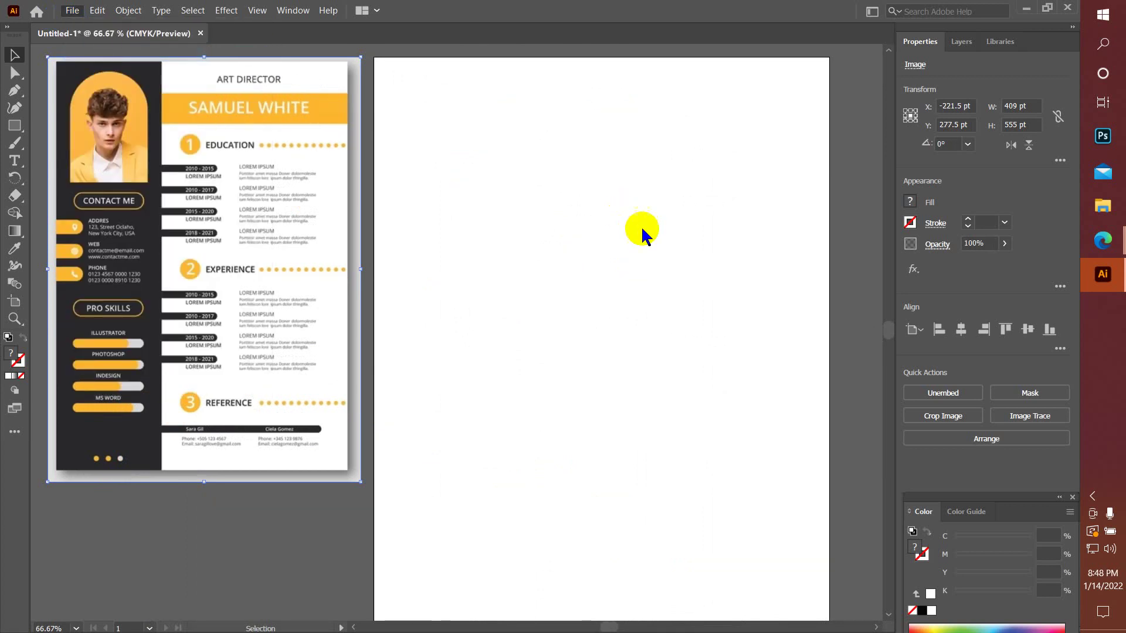
# - Open Business Card.ai from the Business Card folder with Ctrl+O
pyautogui.hotkey('ctrl', 'o')
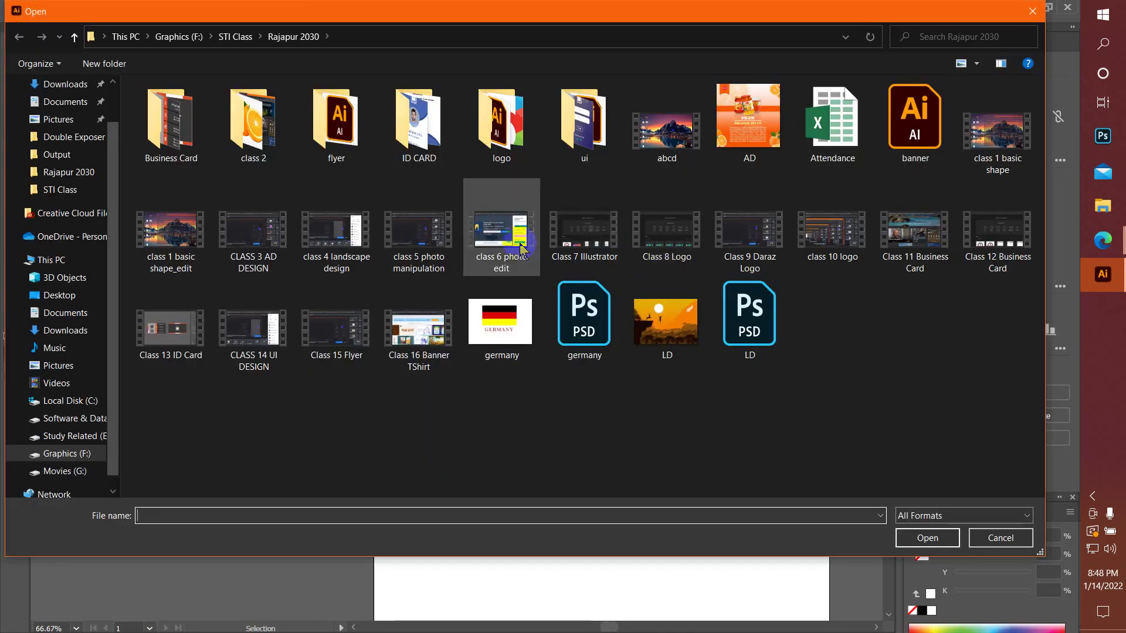
pyautogui.doubleClick(195, 155)
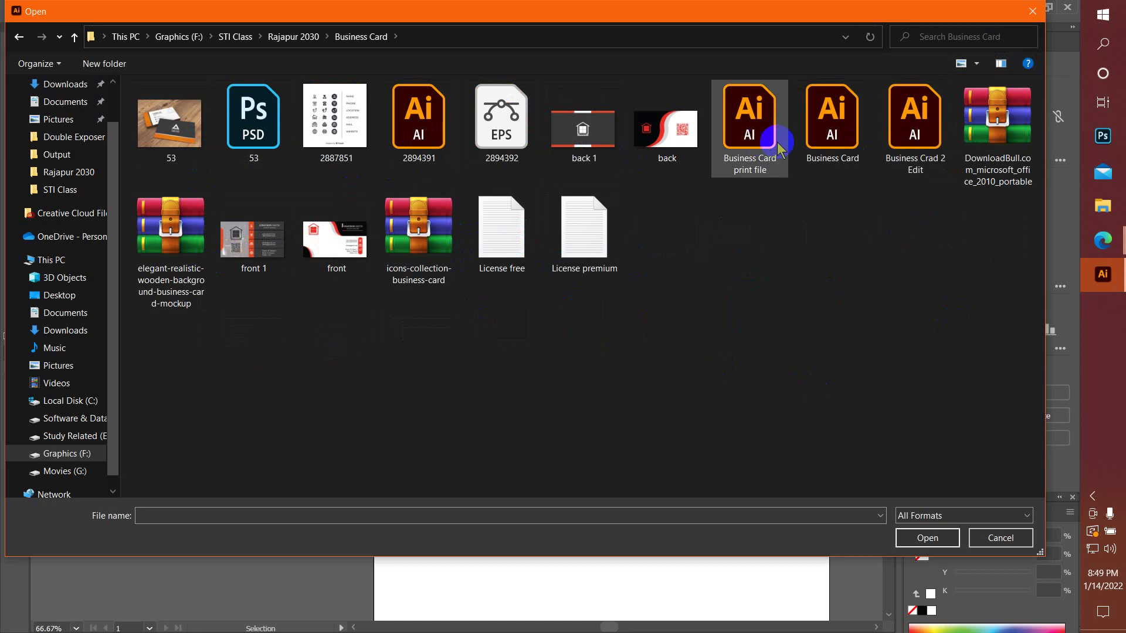
pyautogui.doubleClick(830, 120)
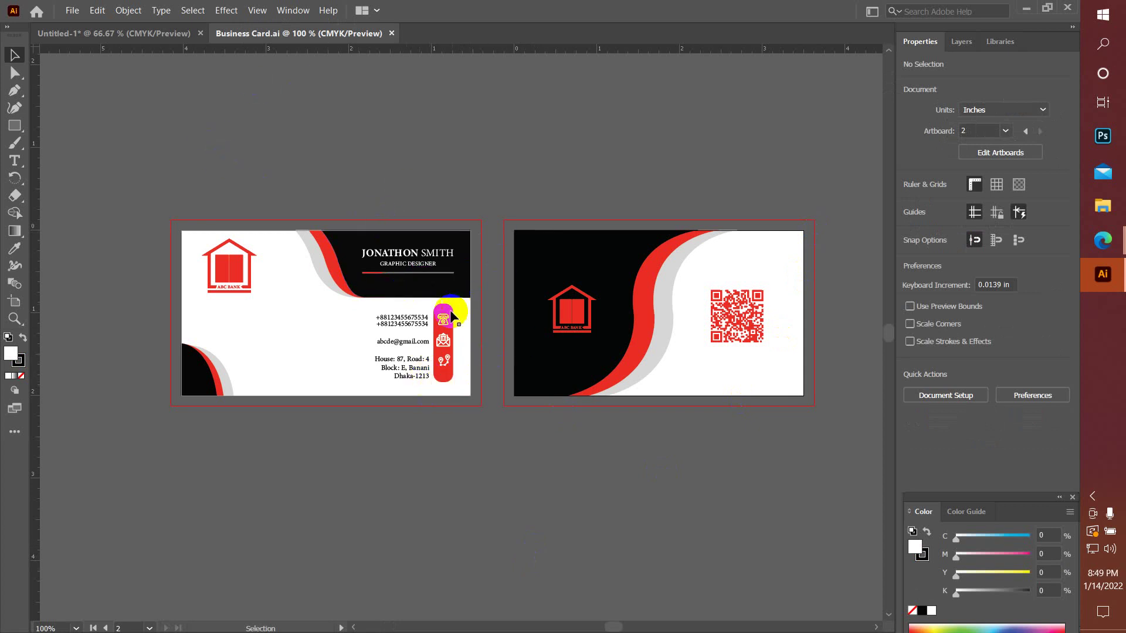
# - Bring the phone, mail and location icon group from the business card into Untitled-1
pyautogui.click(443, 352)
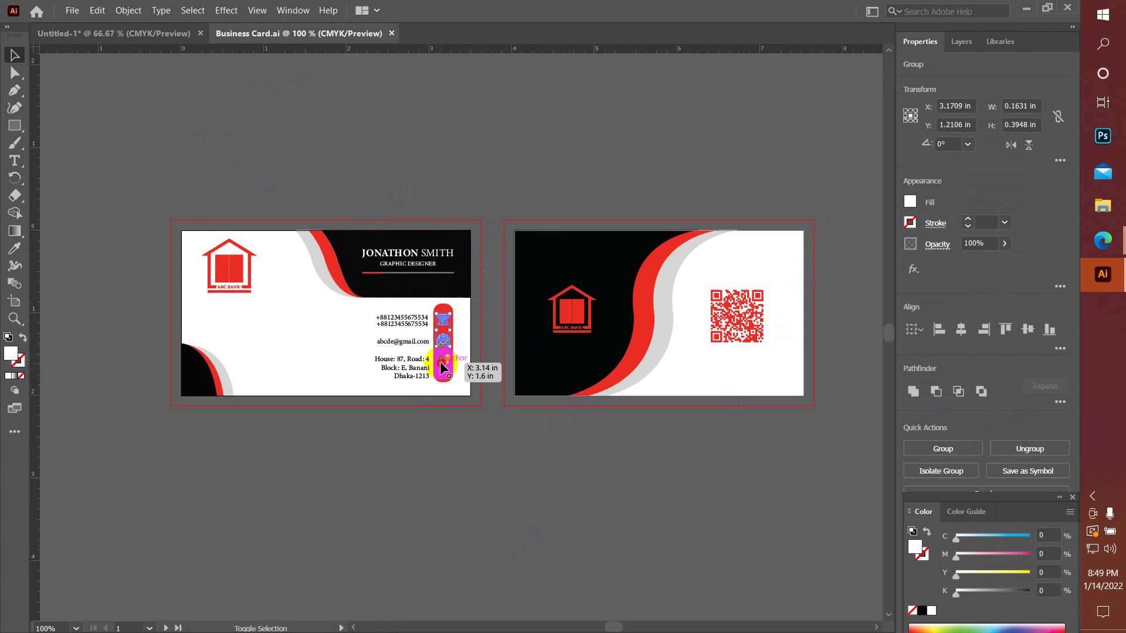
pyautogui.moveTo(440, 318)
pyautogui.mouseDown()
pyautogui.moveTo(260, 189)
pyautogui.moveTo(155, 34)
pyautogui.mouseUp()
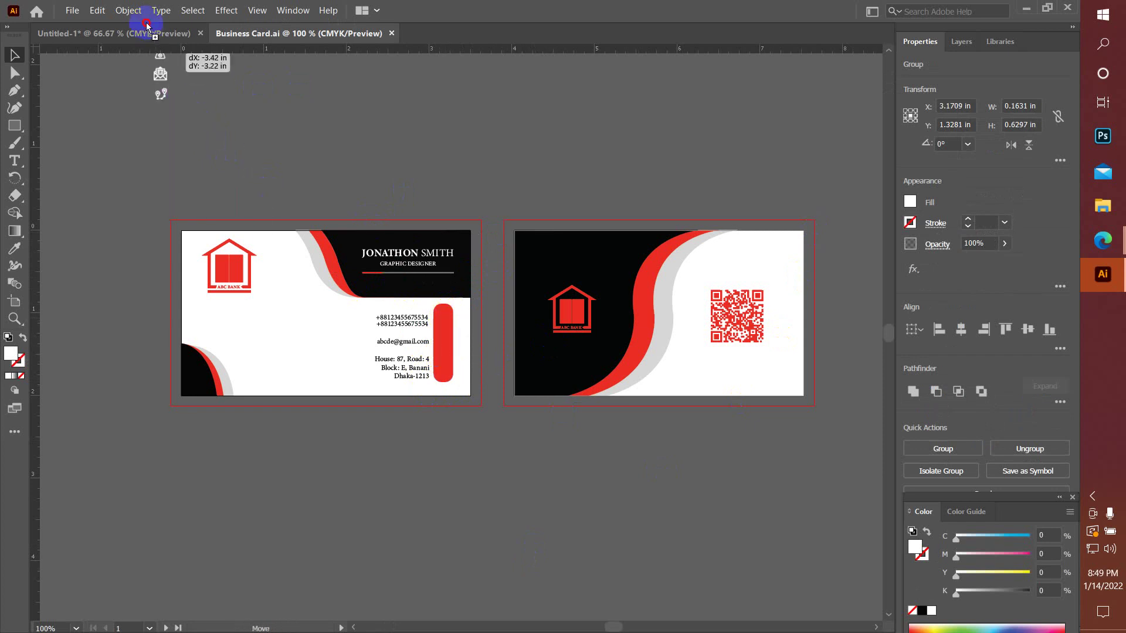
pyautogui.moveTo(319, 335)
pyautogui.mouseDown()
pyautogui.moveTo(184, 522)
pyautogui.moveTo(139, 525)
pyautogui.mouseUp()
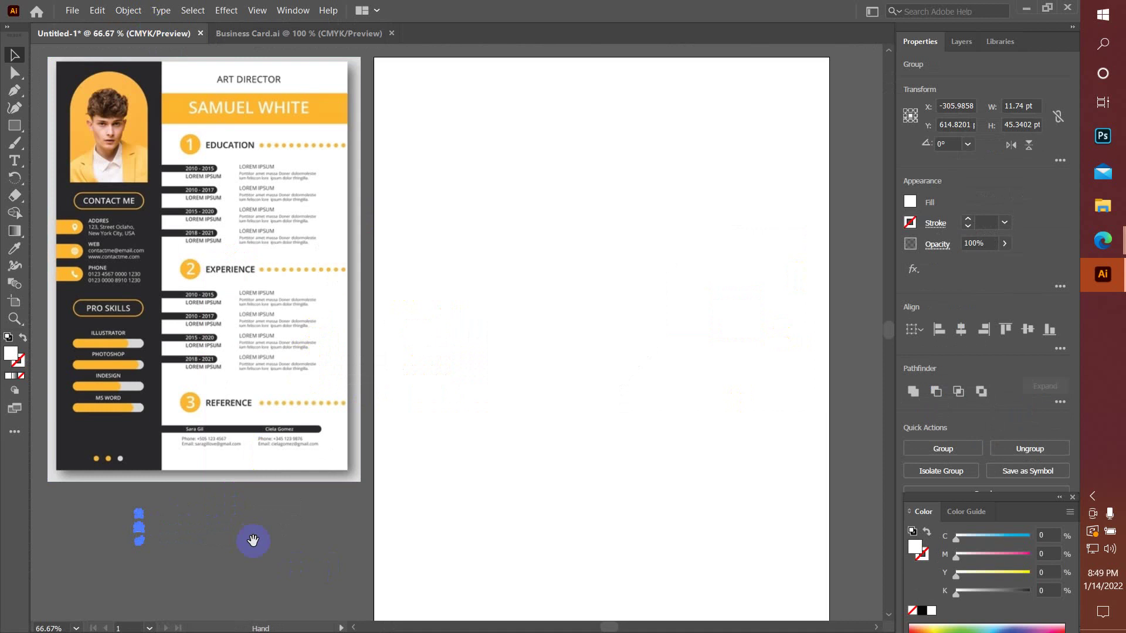
pyautogui.moveTo(252, 538); pyautogui.dragTo(361, 526)
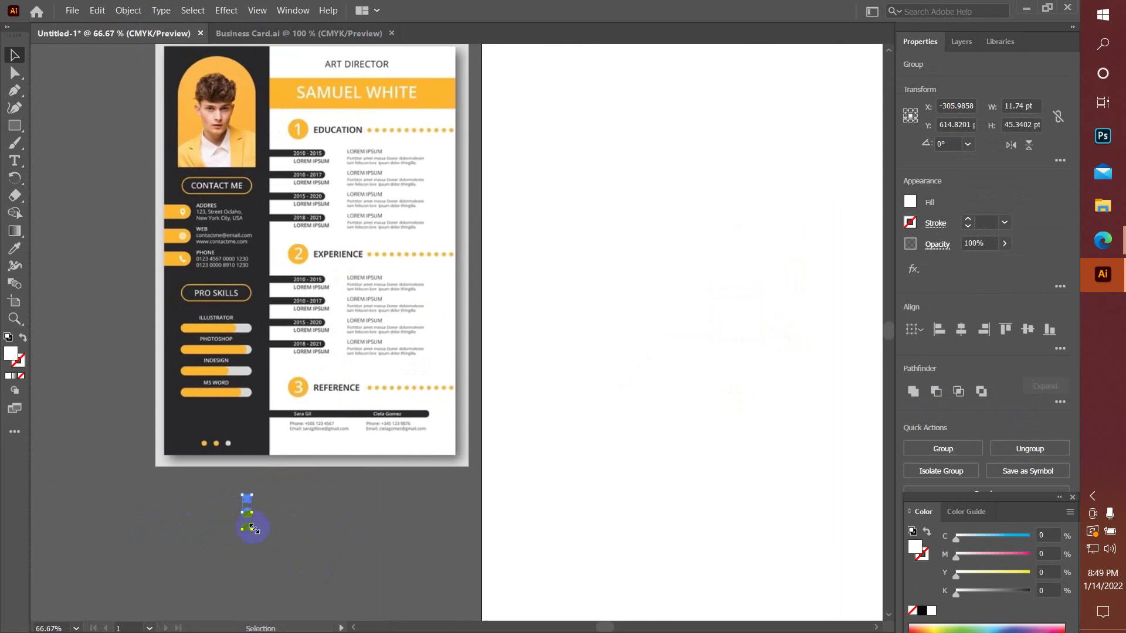
# - Enlarge the contact icons, place them below the resume sidebar, and return to Freepik
pyautogui.moveTo(253, 528); pyautogui.dragTo(261, 551)
pyautogui.click(337, 519)
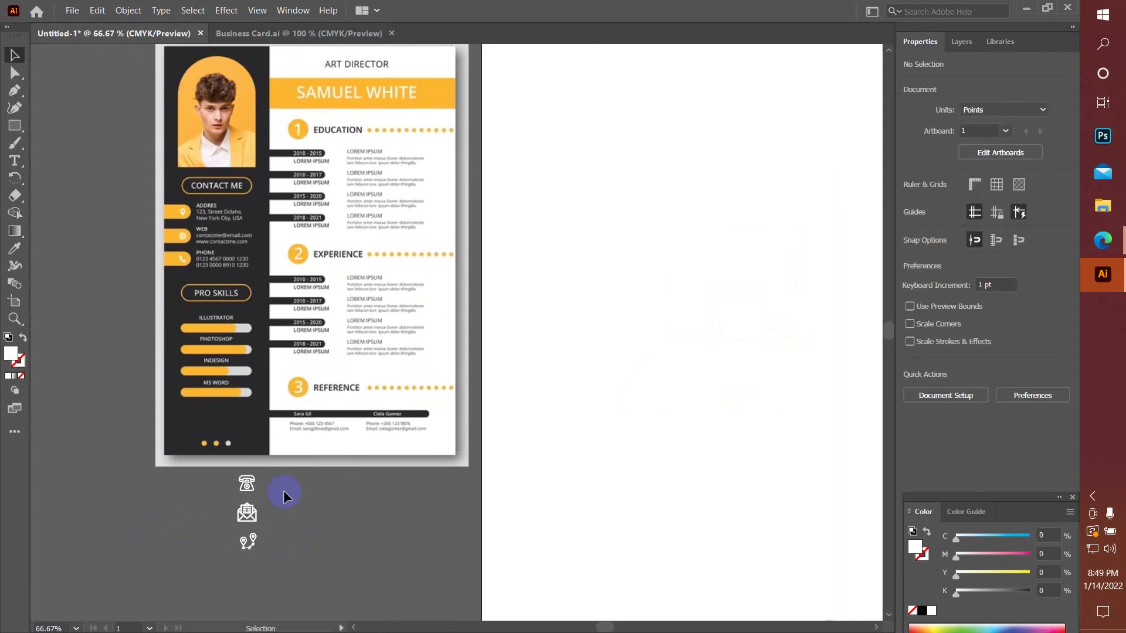
pyautogui.moveTo(248, 488); pyautogui.dragTo(210, 510)
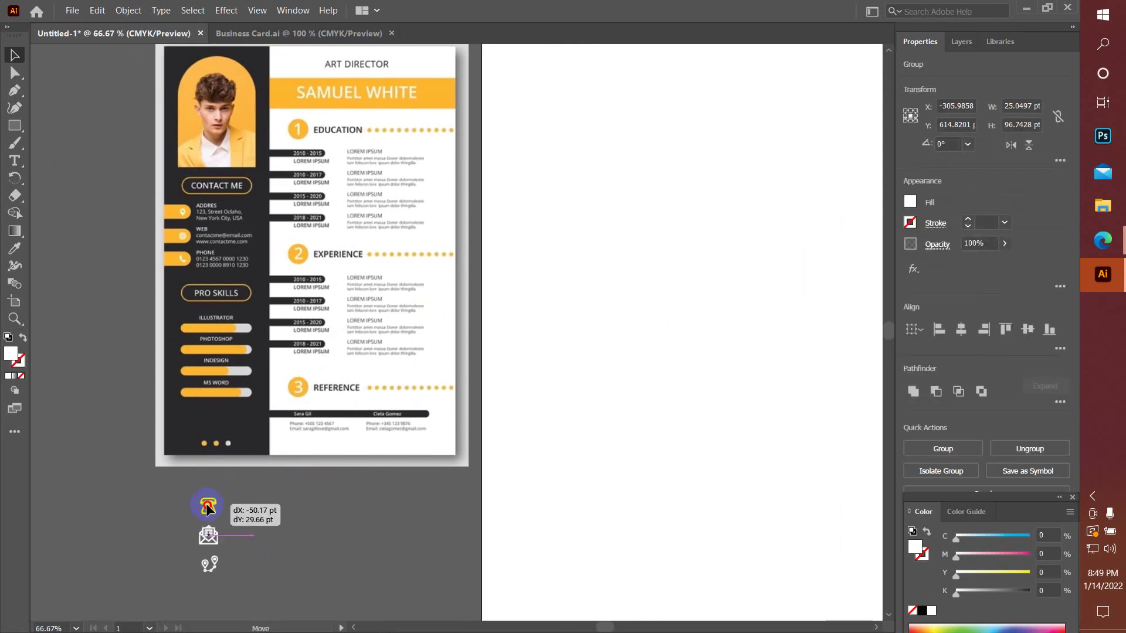
pyautogui.scroll(-2, 597, 470)
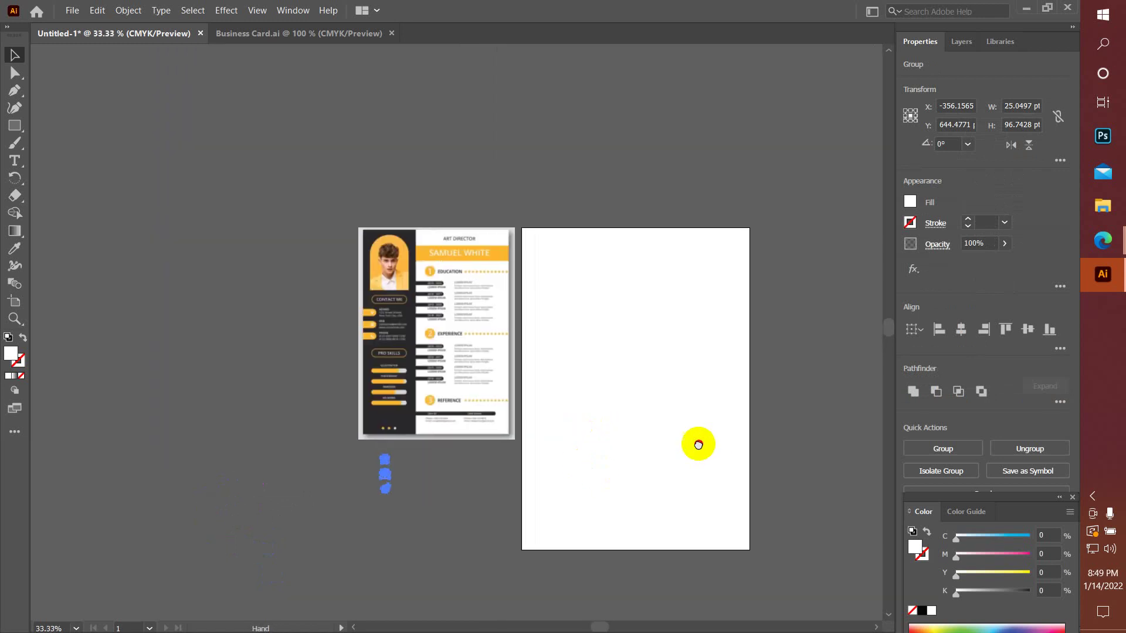
pyautogui.hscroll(2, 696, 443)
pyautogui.scroll(1, 620, 431)
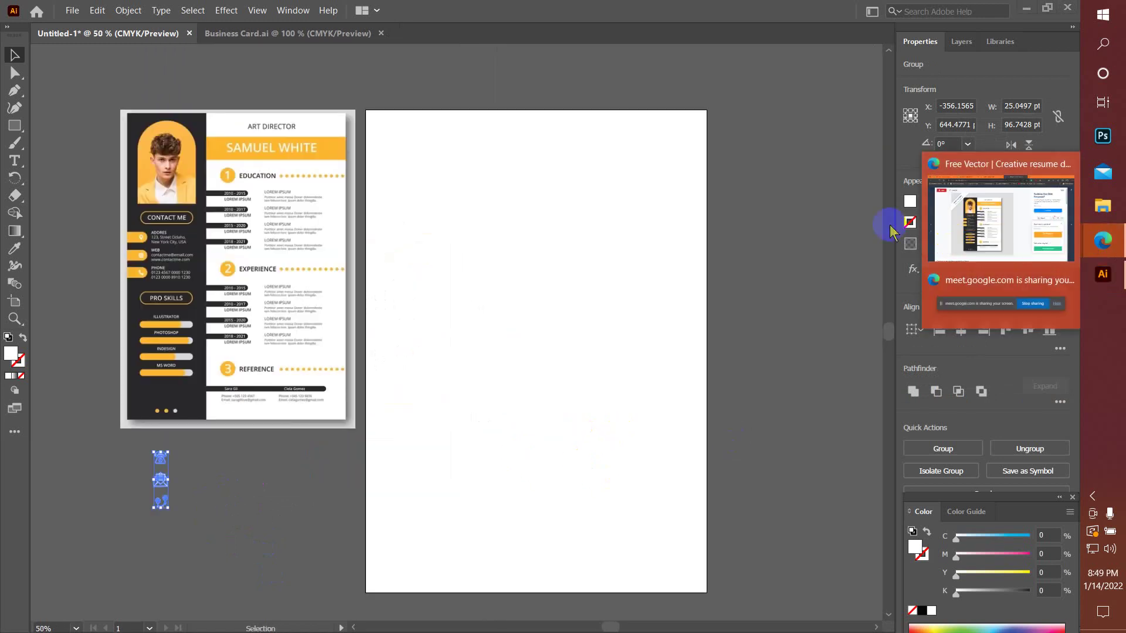
pyautogui.click(956, 211)
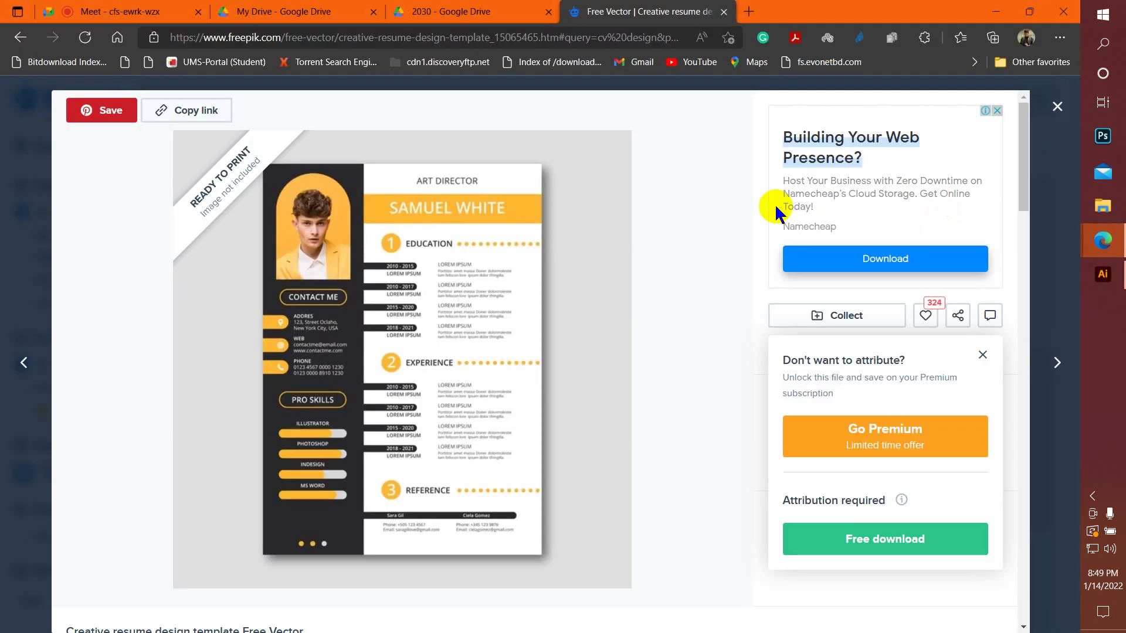
# - Search Google Images for 'cv photo' in a new tab
pyautogui.click(748, 12)
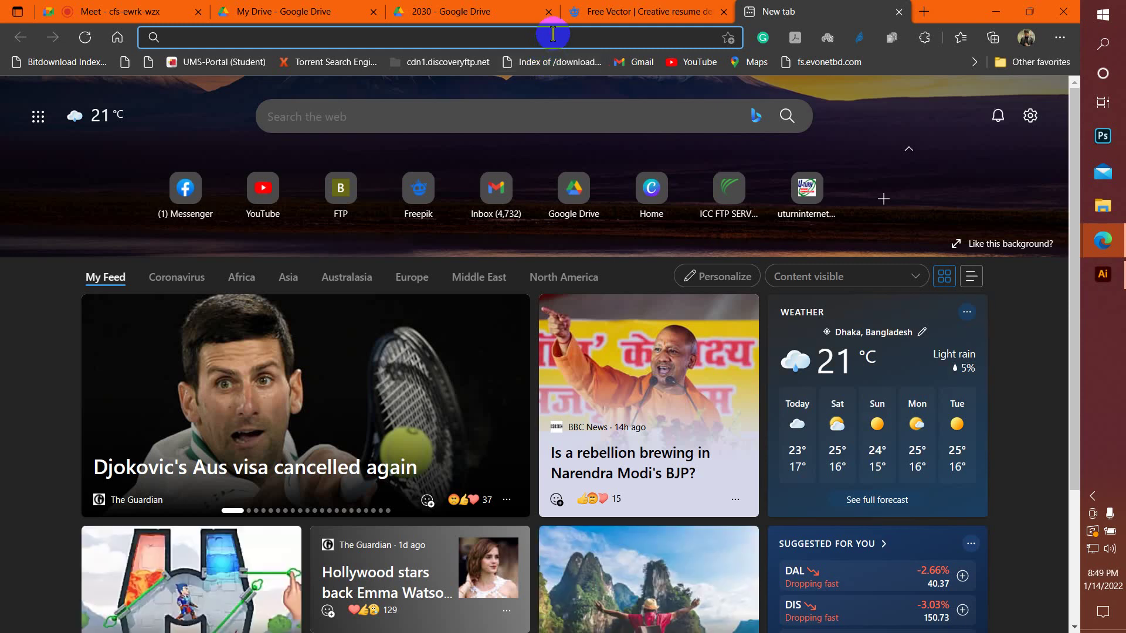
pyautogui.write('cv ')
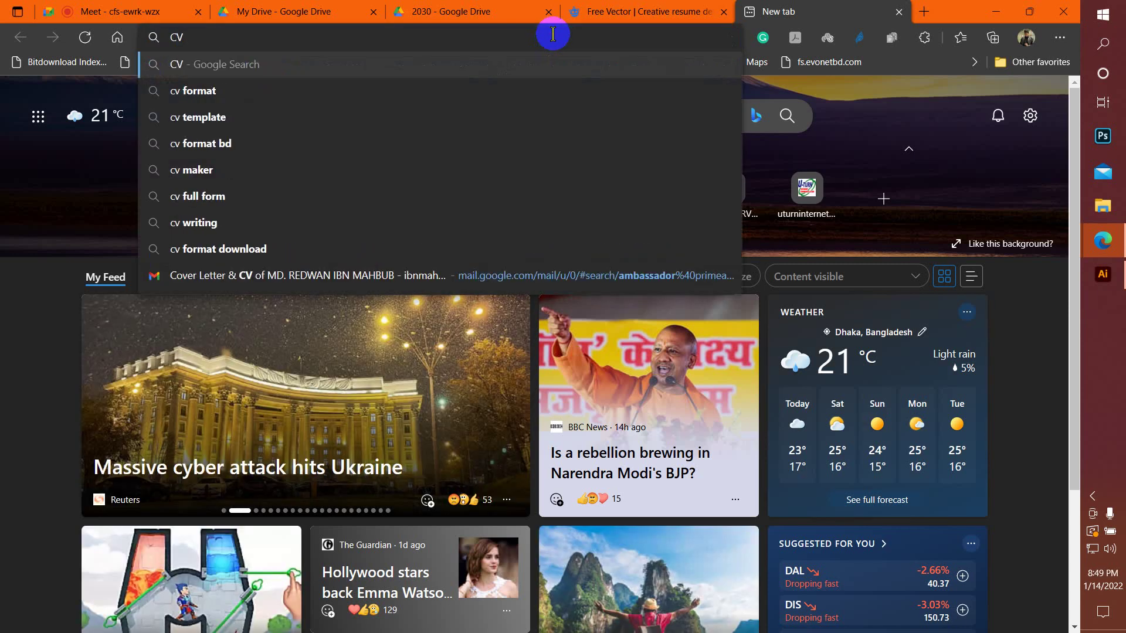
pyautogui.write('photo')
pyautogui.press('Return')
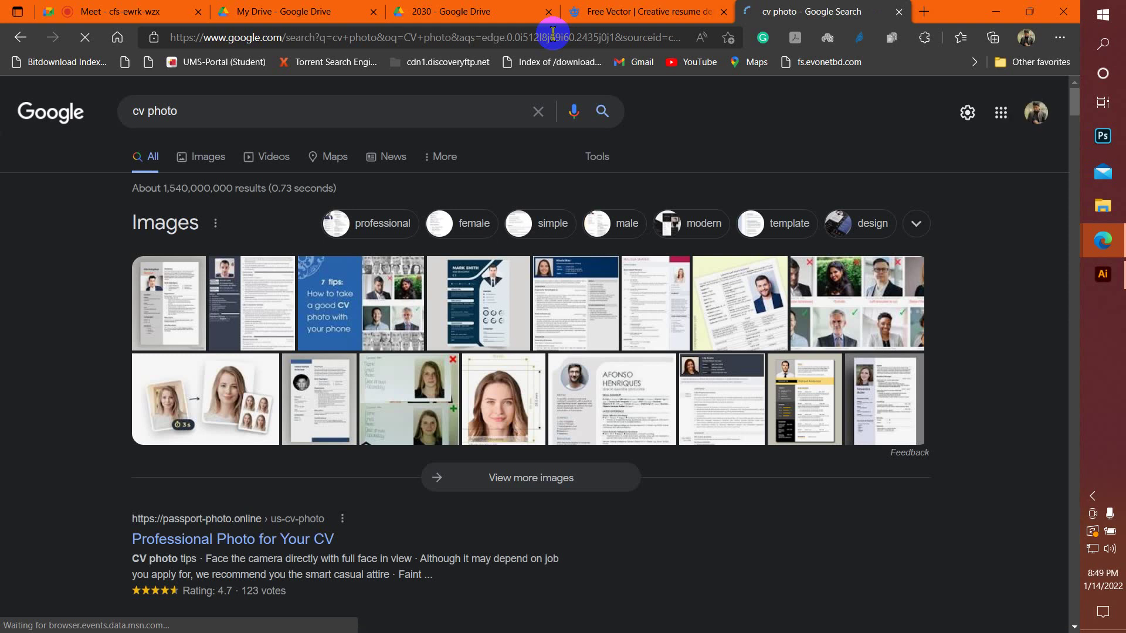
pyautogui.click(217, 157)
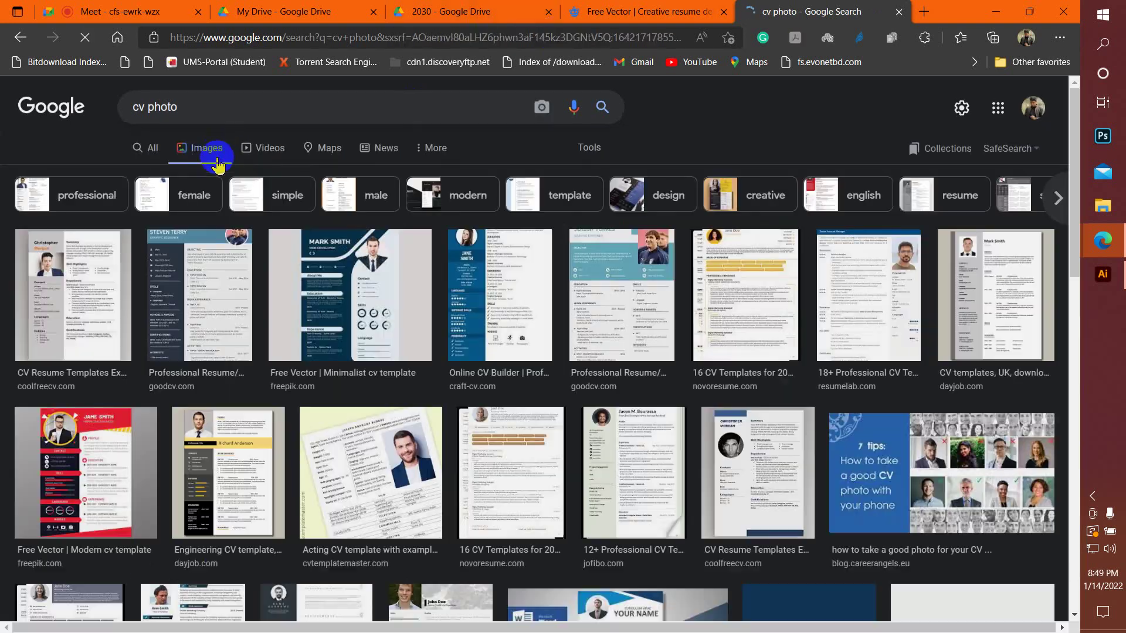
pyautogui.scroll(-5, 757, 536)
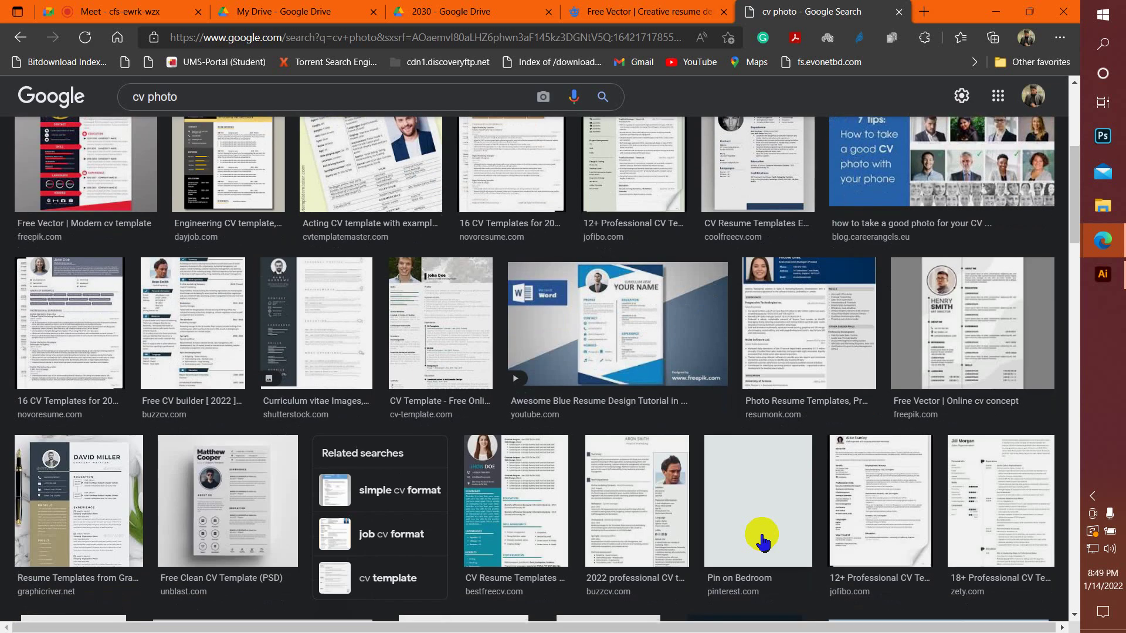
pyautogui.scroll(3, 762, 542)
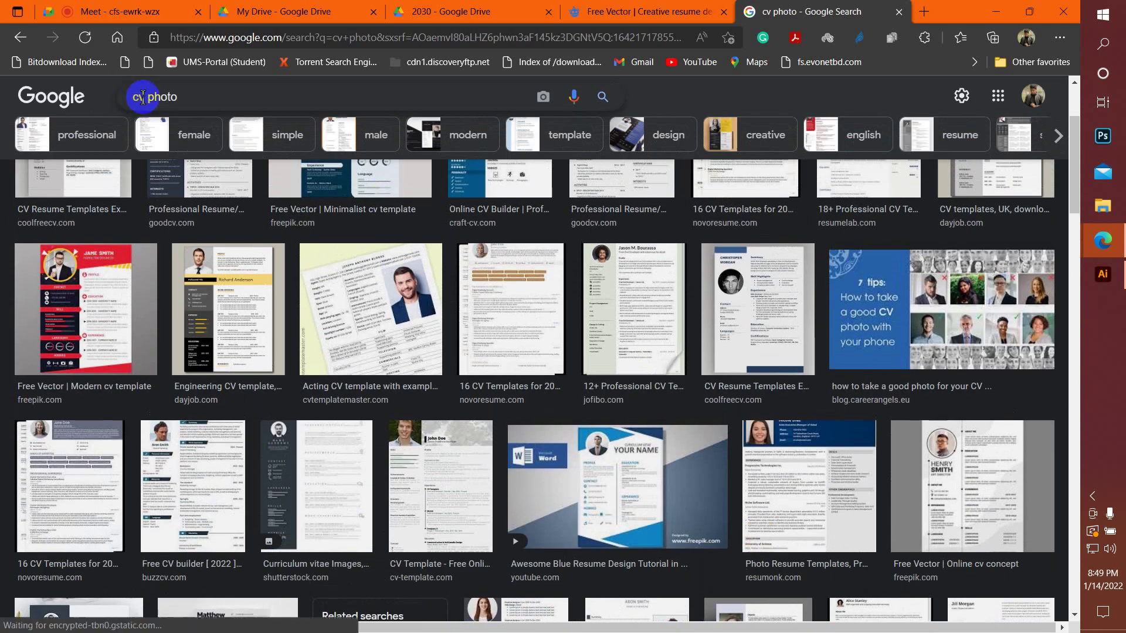
# - Change the image search query to 'Formal photo'
pyautogui.moveTo(144, 97); pyautogui.dragTo(103, 98)
pyautogui.write('For')
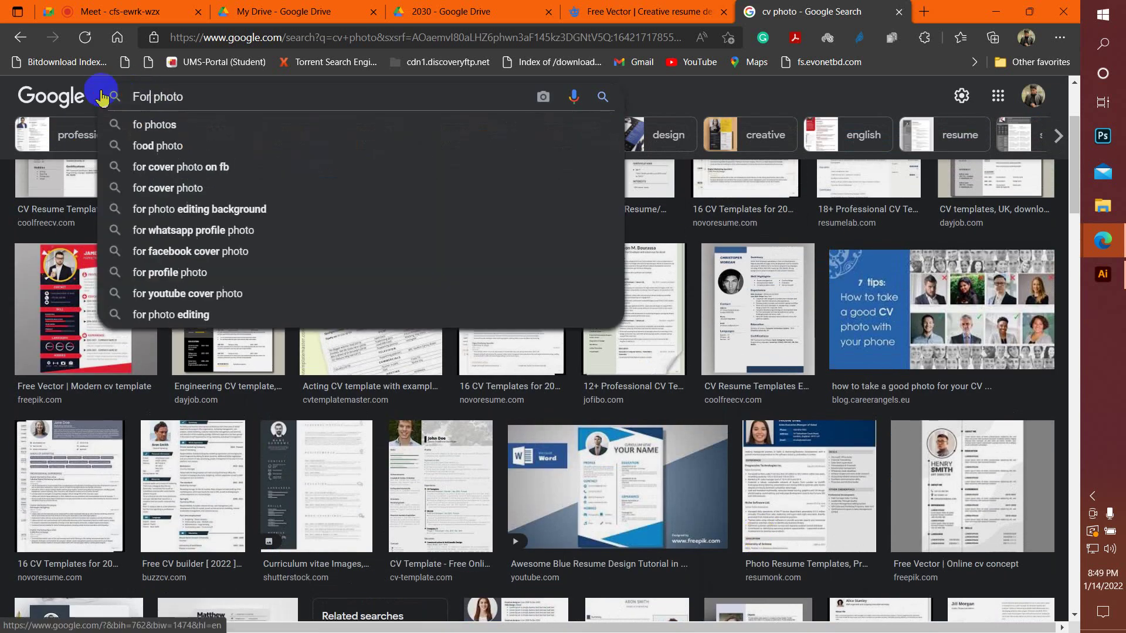
pyautogui.write('mal')
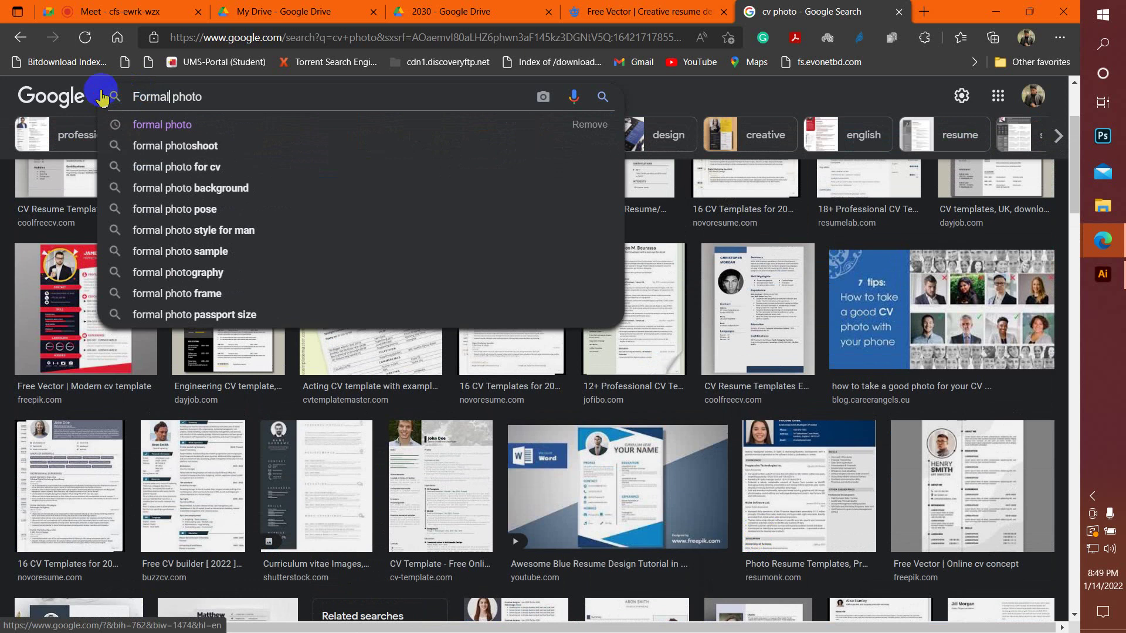
pyautogui.press('Return')
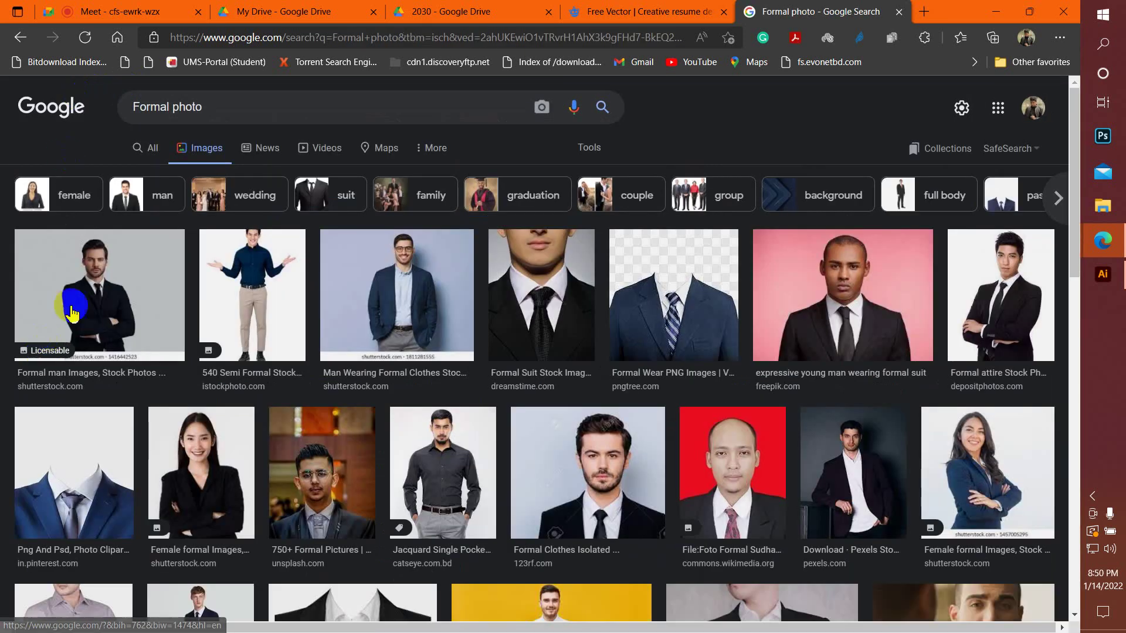
# - Filter the Formal photo image results to Large size
pyautogui.click(76, 294)
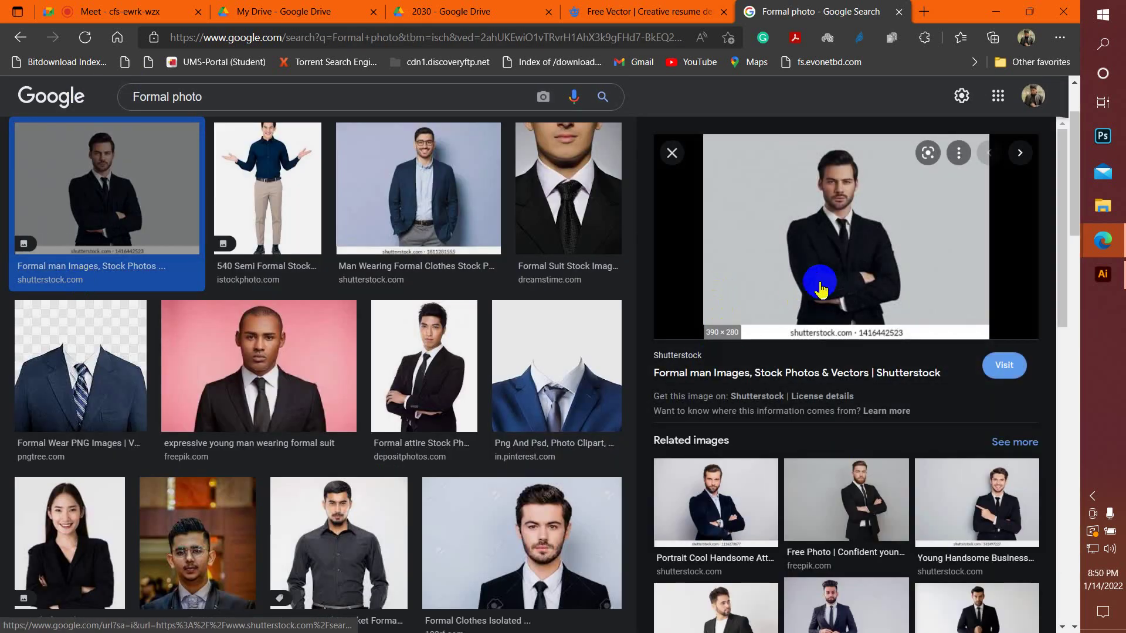
pyautogui.scroll(2, 528, 283)
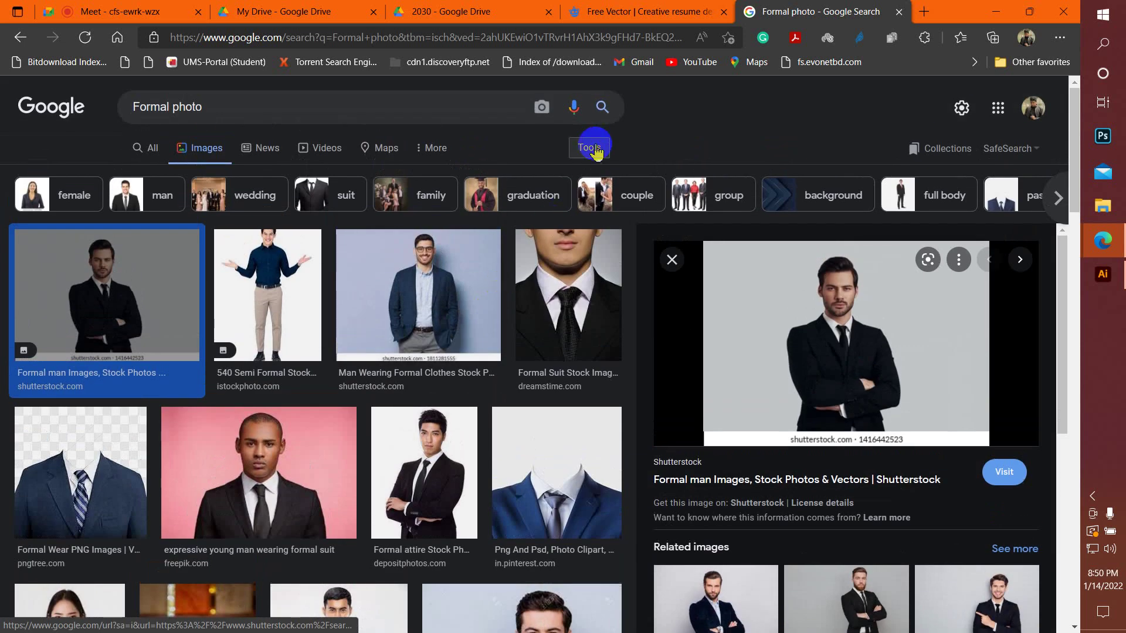
pyautogui.click(589, 147)
pyautogui.click(130, 174)
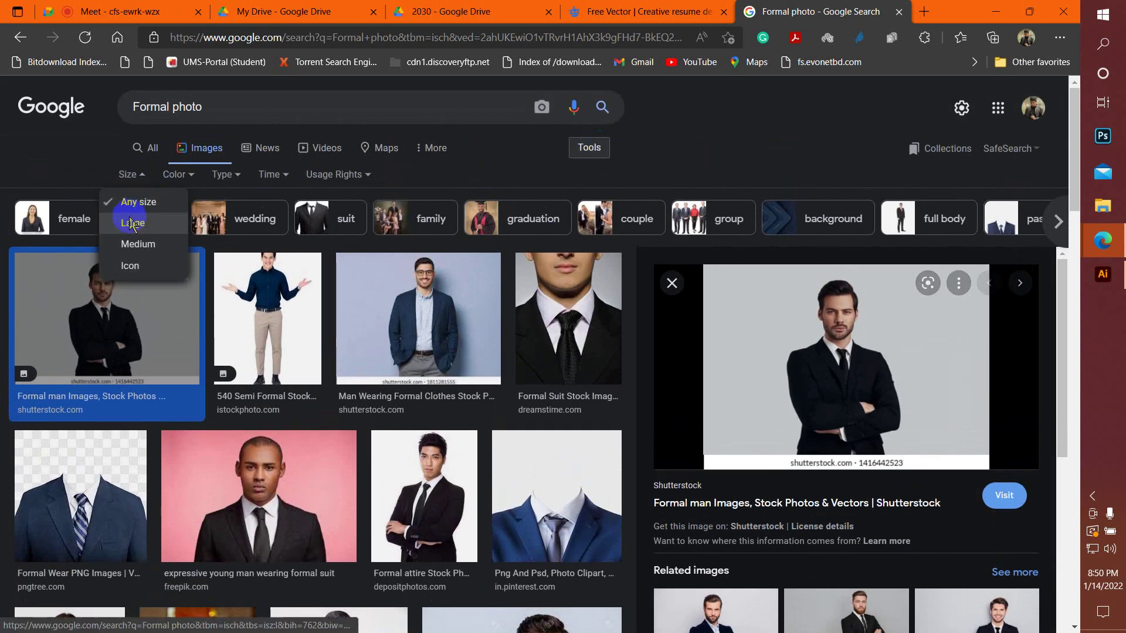
pyautogui.click(131, 223)
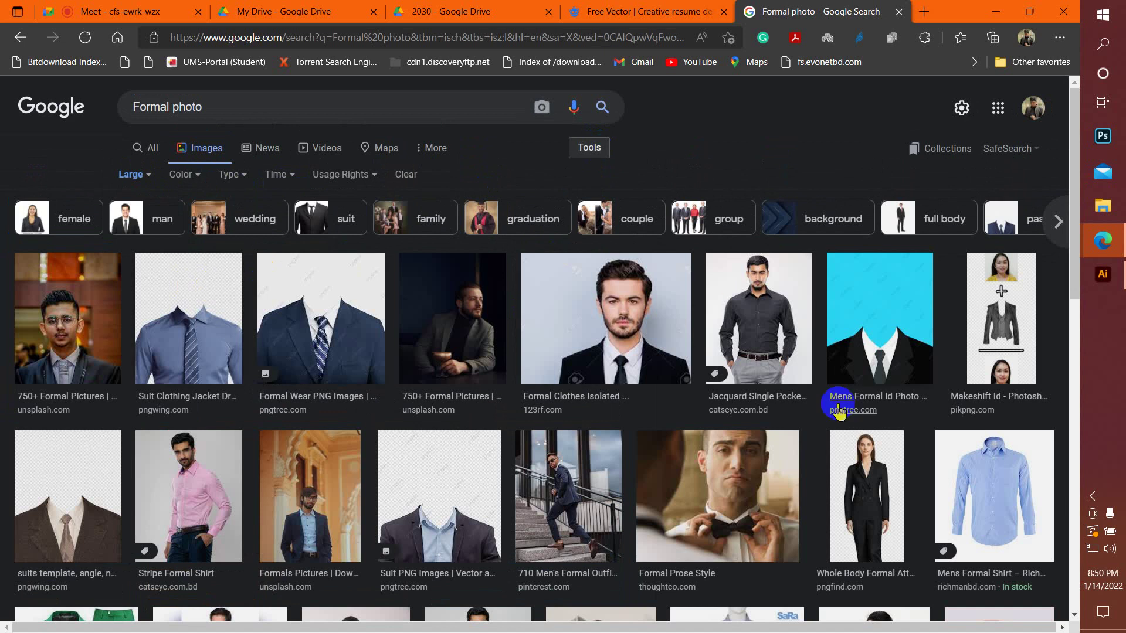
# - Scroll the results and open the Business Formal Blazer photo preview
pyautogui.scroll(-3, 851, 452)
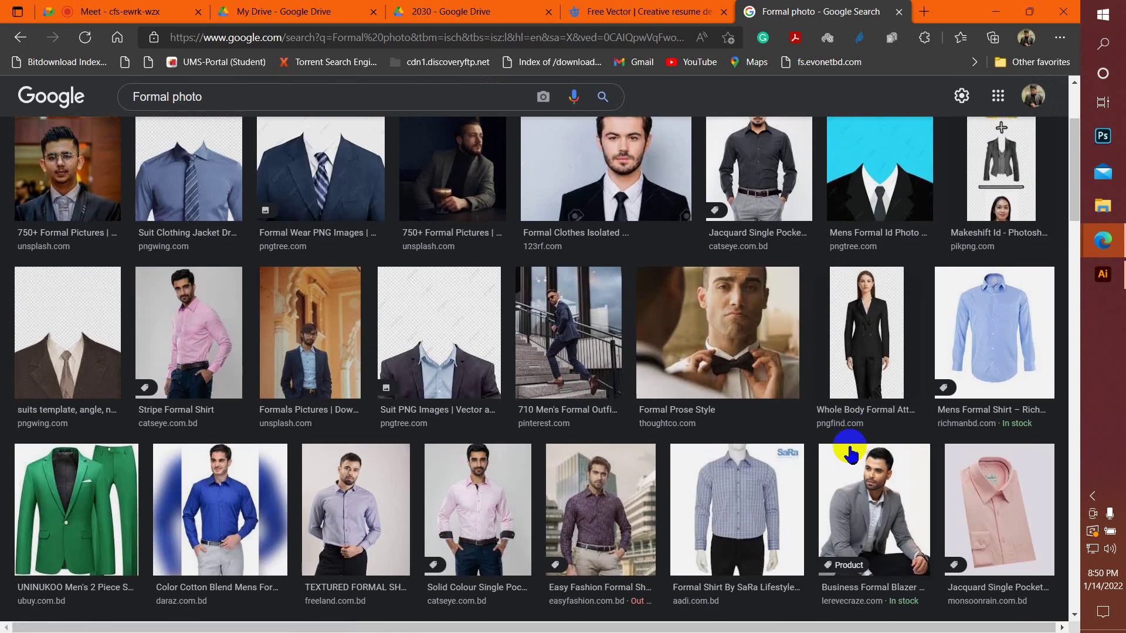
pyautogui.scroll(-3, 293, 399)
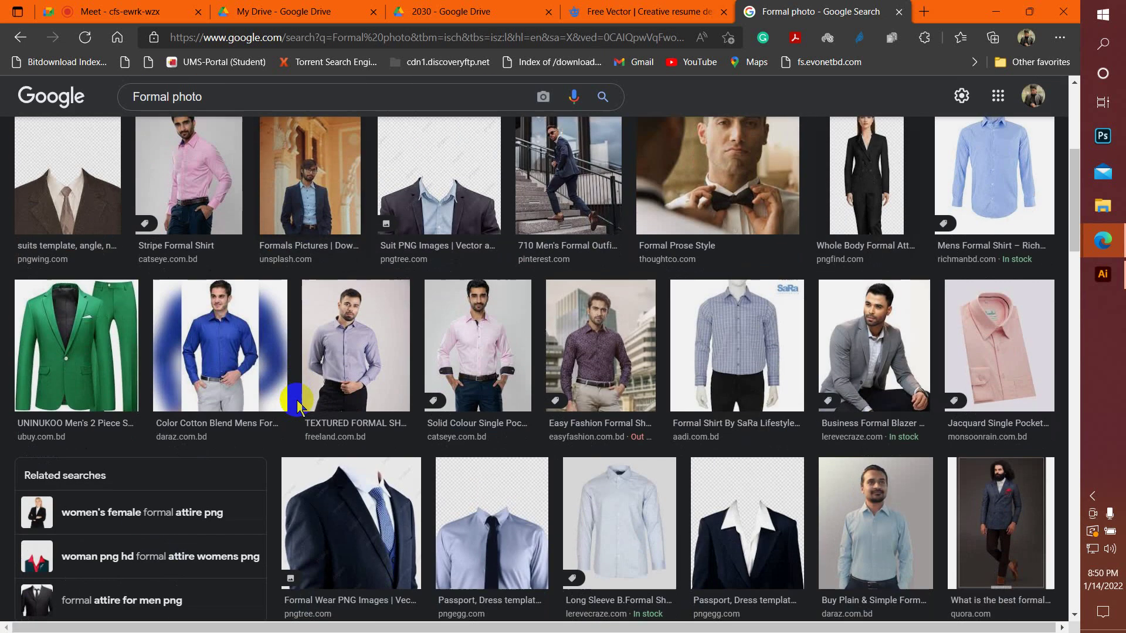
pyautogui.scroll(-1, 376, 392)
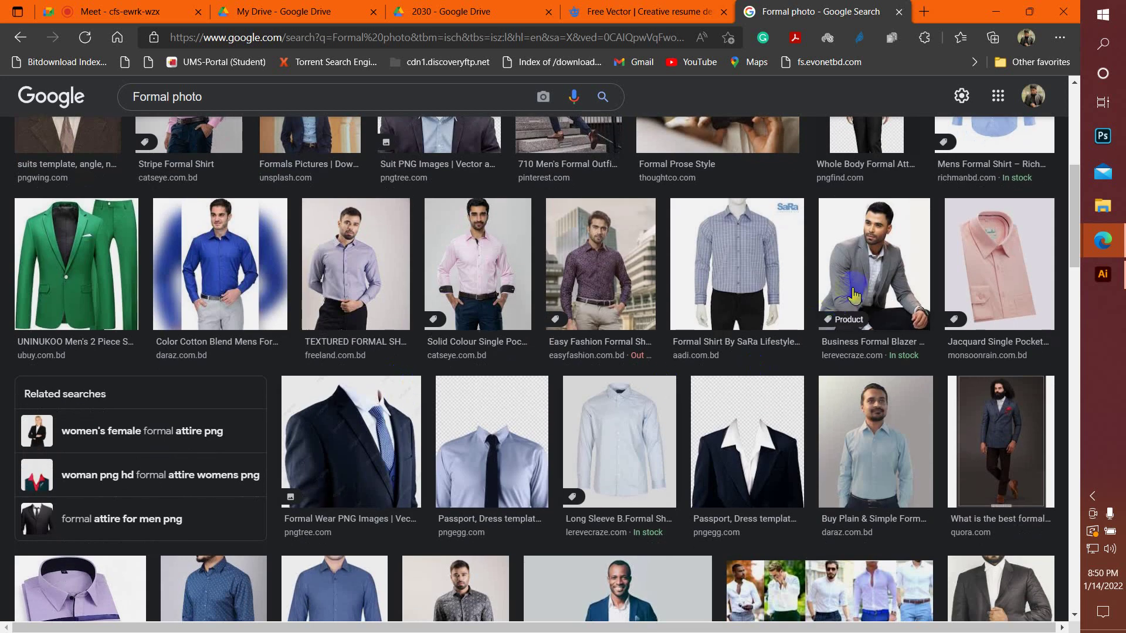
pyautogui.scroll(-3, 854, 296)
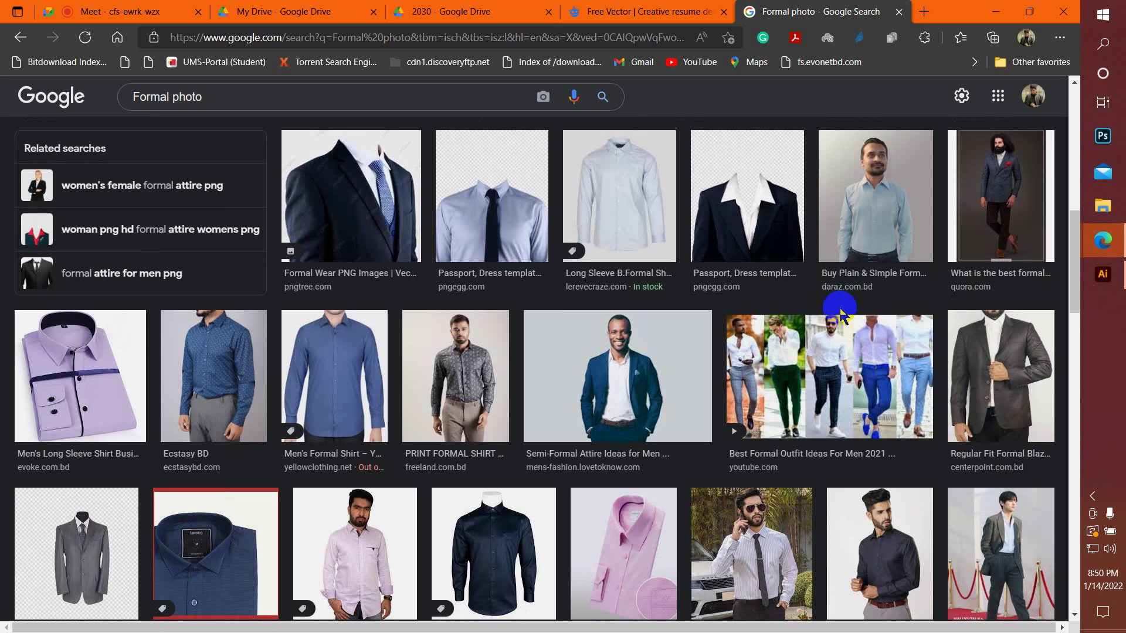
pyautogui.scroll(-4, 832, 316)
pyautogui.scroll(-2, 809, 322)
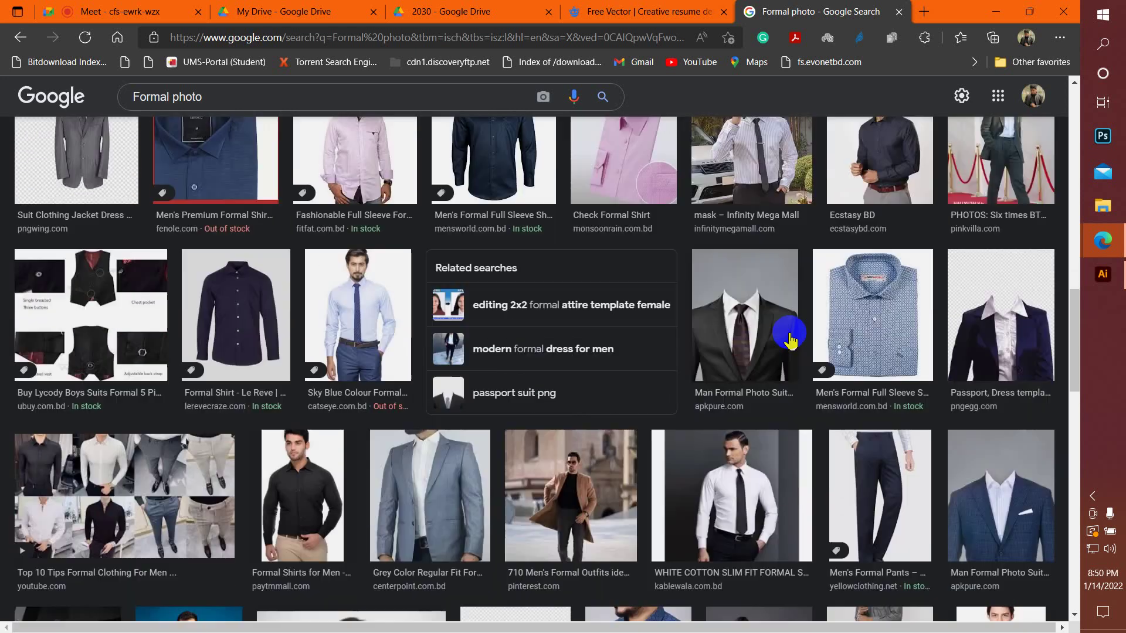
pyautogui.scroll(-2, 790, 340)
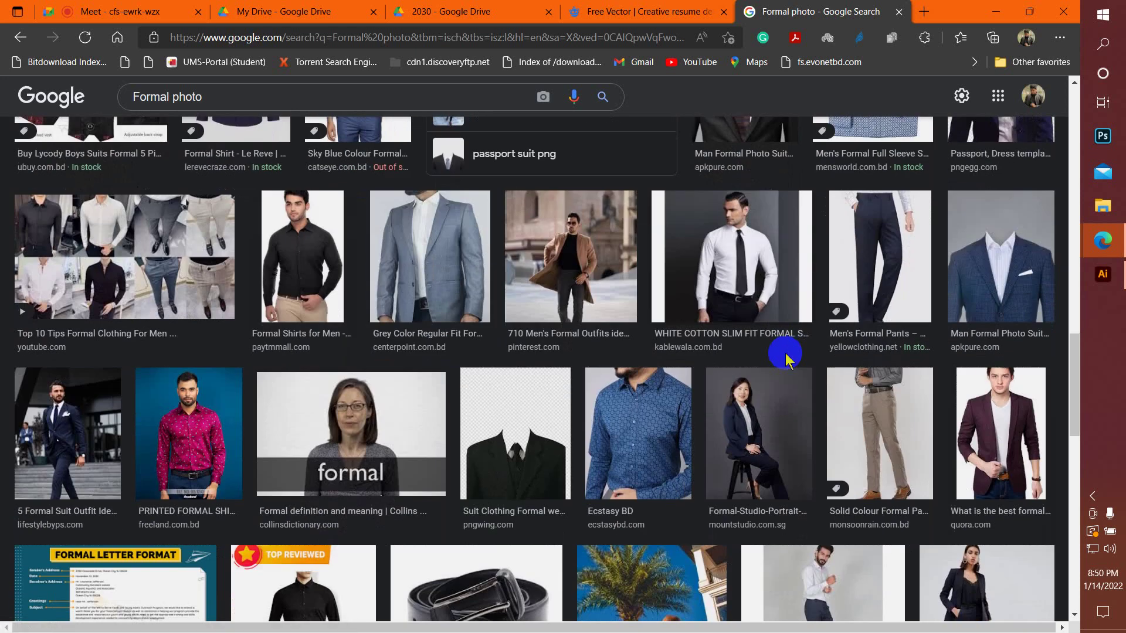
pyautogui.scroll(-3, 787, 352)
pyautogui.scroll(-5, 784, 365)
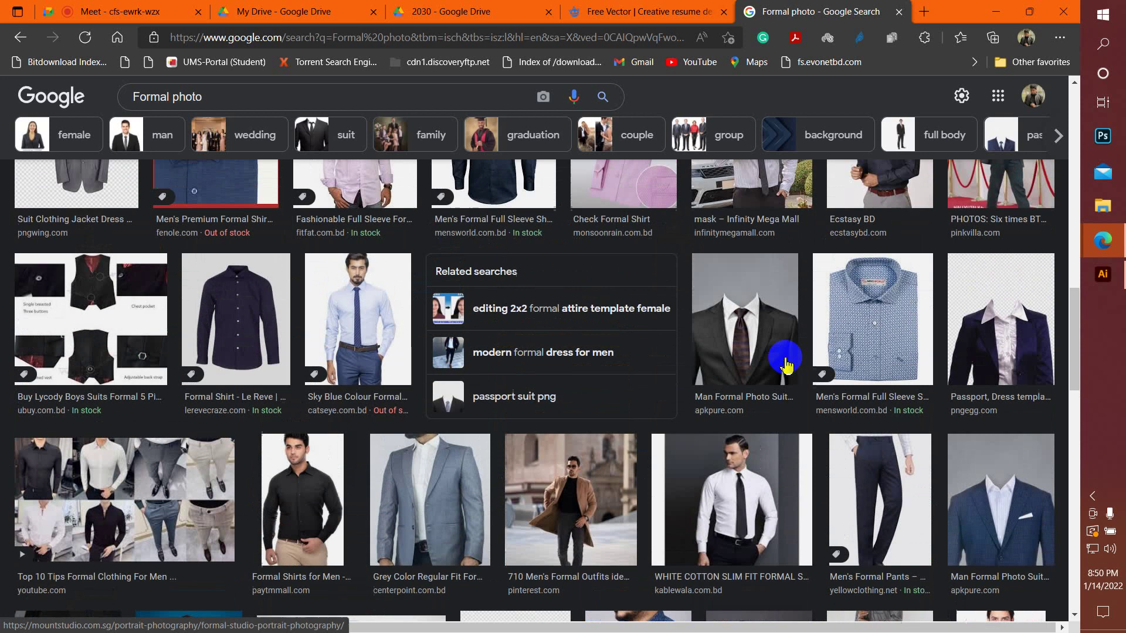
pyautogui.scroll(-5, 786, 365)
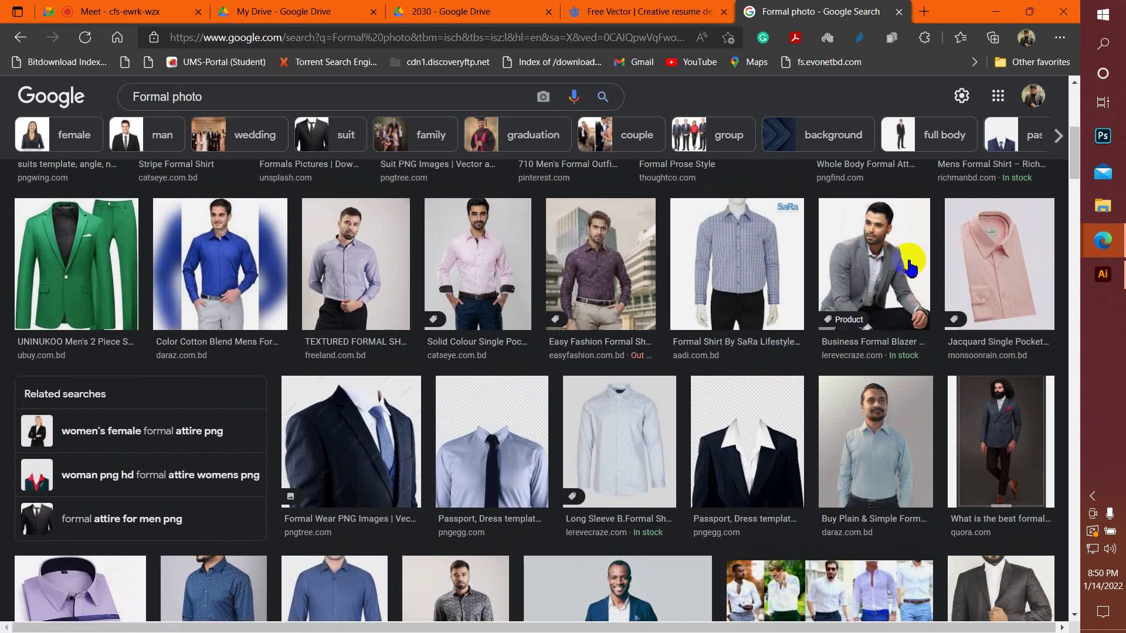
pyautogui.click(905, 258)
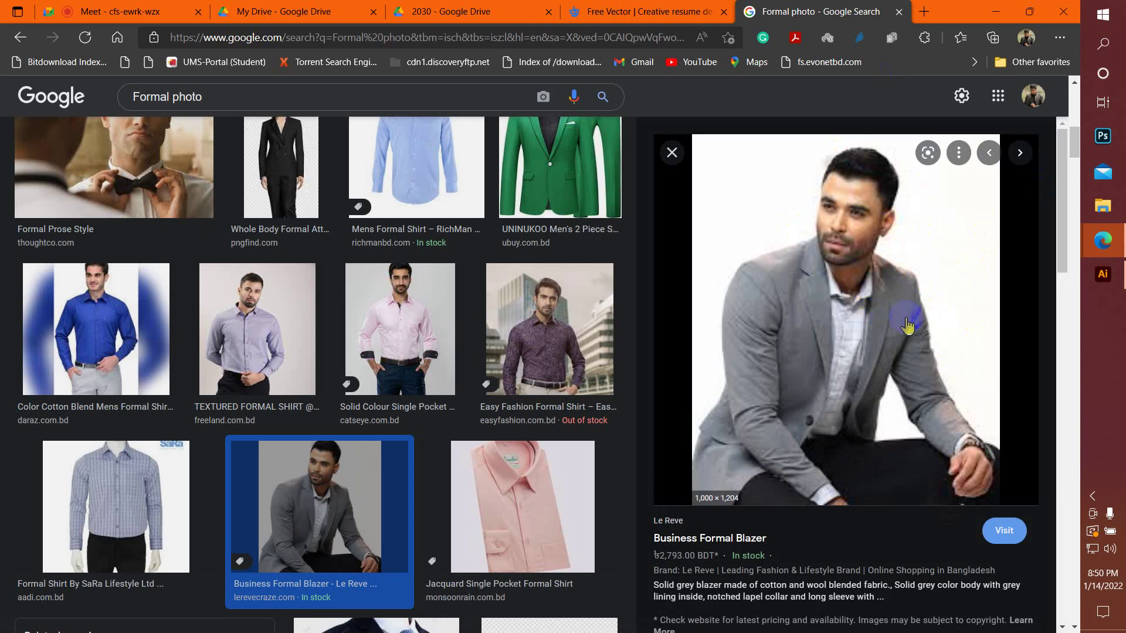
# - Copy the TEXTURED FORMAL SHIRT lavender-shirt photo and switch back to Illustrator
pyautogui.click(226, 305)
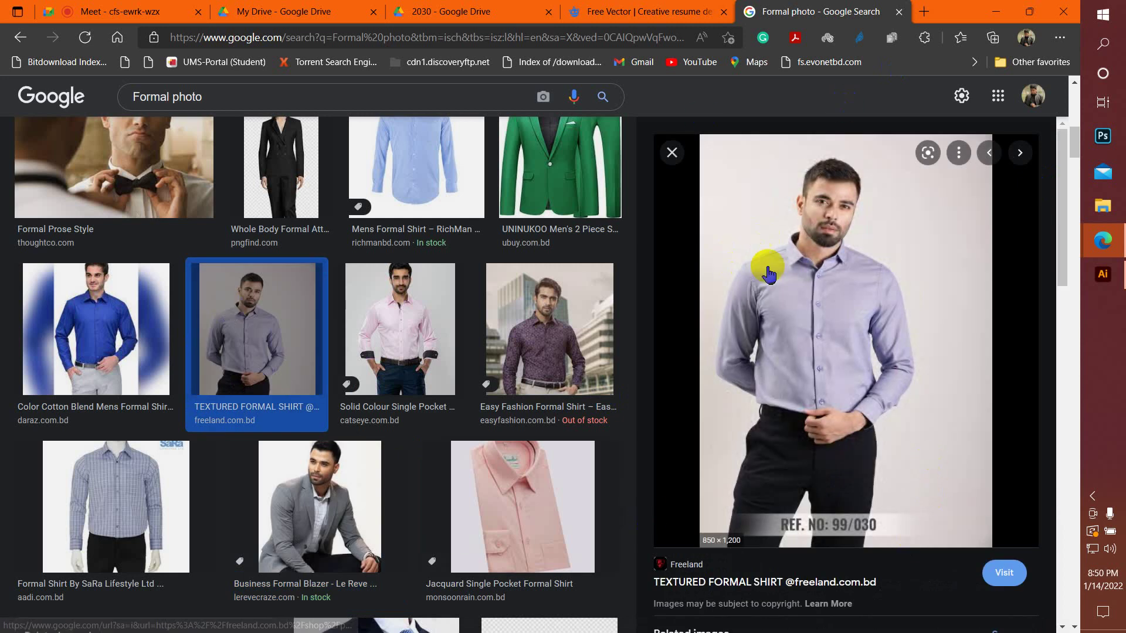
pyautogui.rightClick(828, 285)
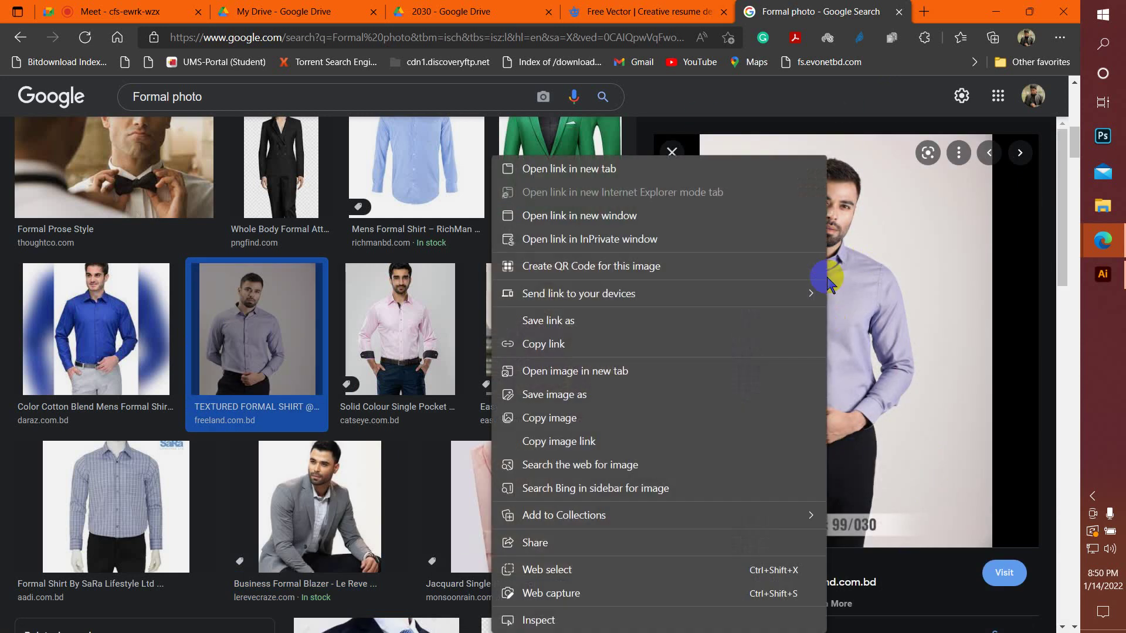
pyautogui.click(582, 421)
pyautogui.click(1103, 274)
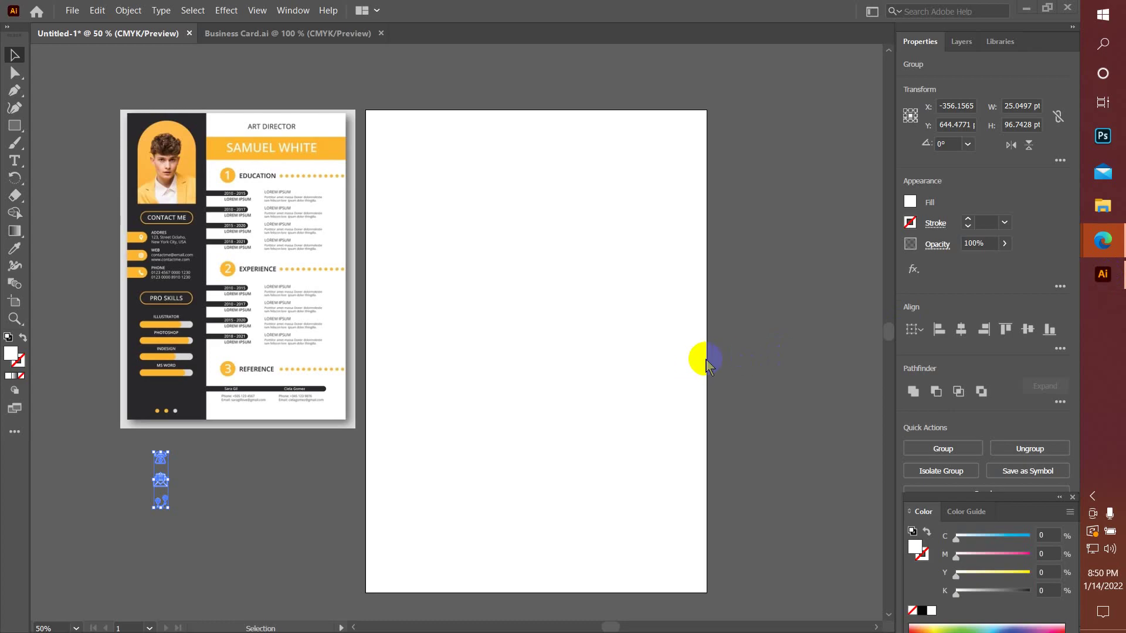
# - Paste the shirt photo and shrink it to about 200 pt wide
pyautogui.hotkey('ctrl', 'v')
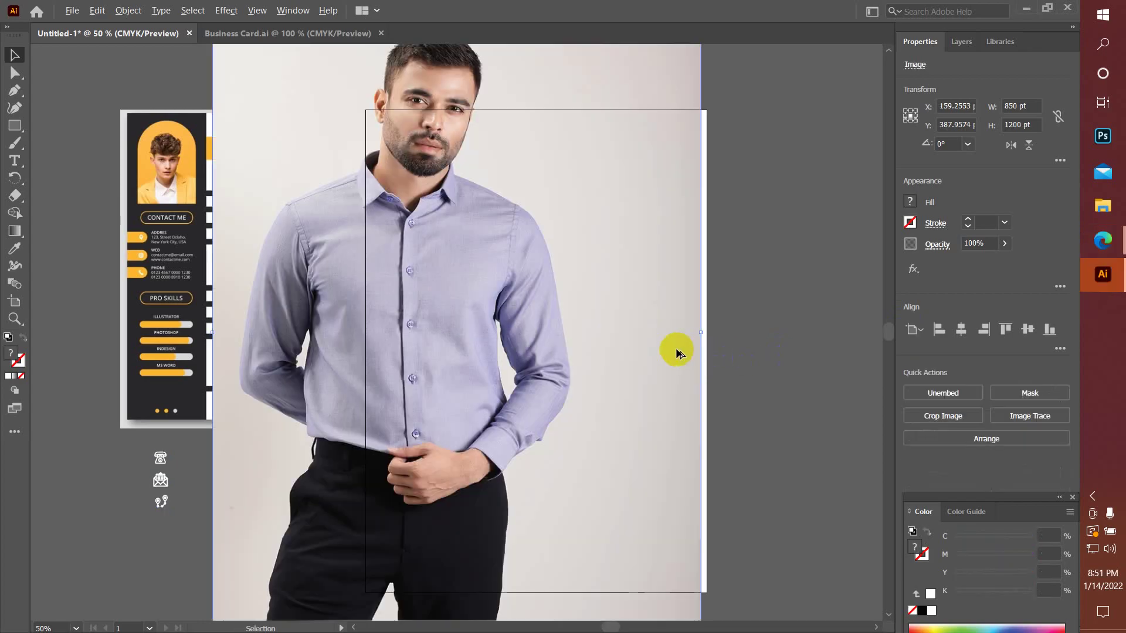
pyautogui.keyDown('alt'); pyautogui.scroll(-2, 676, 352); pyautogui.keyUp('alt')
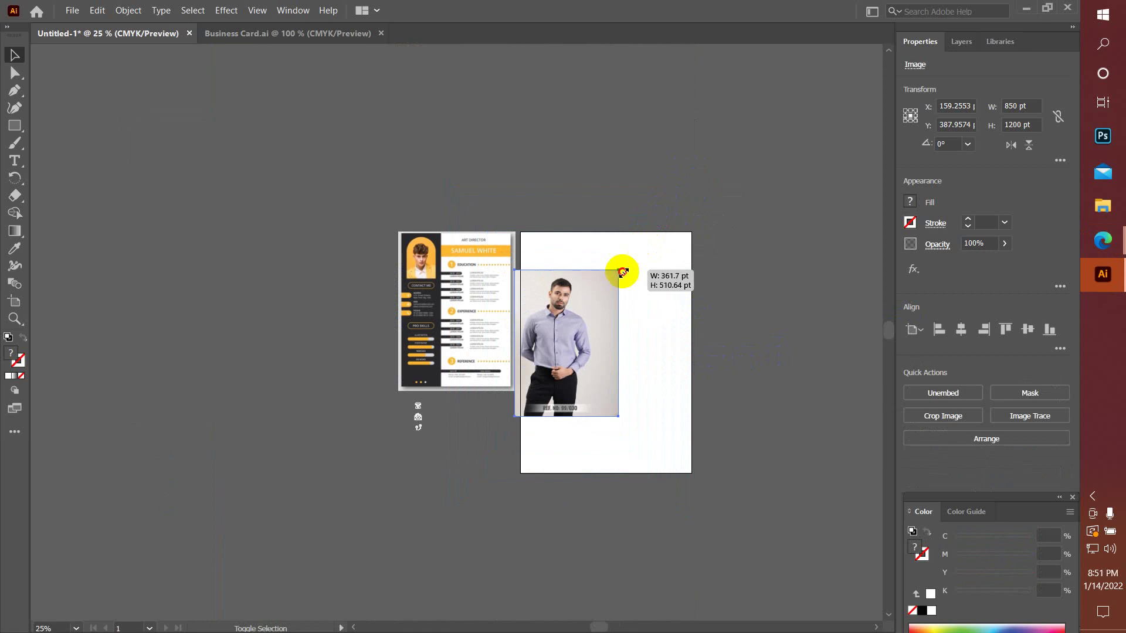
pyautogui.moveTo(688, 170); pyautogui.dragTo(600, 300)
pyautogui.keyDown('alt'); pyautogui.scroll(1, 606, 300); pyautogui.keyUp('alt')
pyautogui.keyDown('alt'); pyautogui.scroll(2, 606, 301); pyautogui.keyUp('alt')
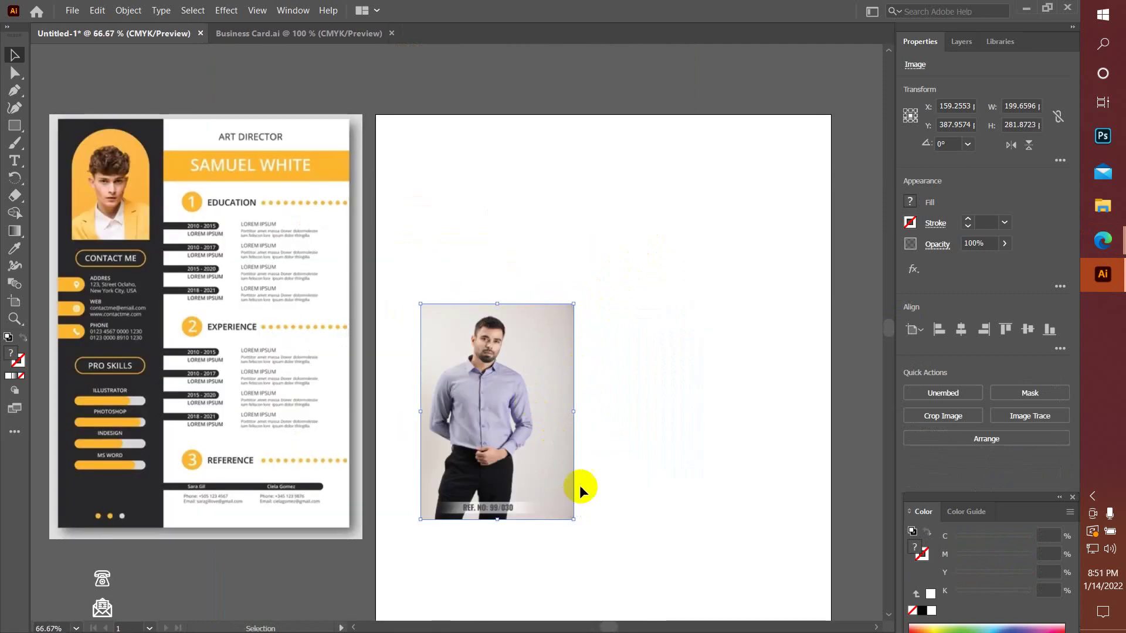
pyautogui.scroll(1, 581, 485)
pyautogui.scroll(-1, 592, 457)
pyautogui.moveTo(649, 508); pyautogui.dragTo(833, 269)
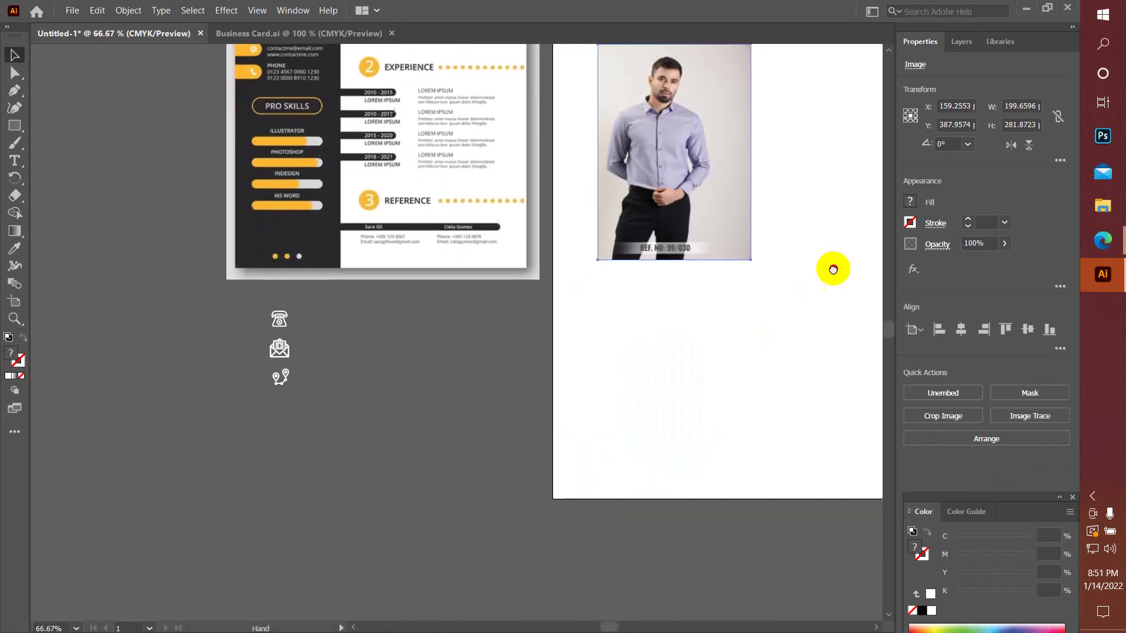
# - Move the photo below the resume and enlarge it to about 296.6 × 418.7 pt
pyautogui.moveTo(678, 103); pyautogui.dragTo(431, 391)
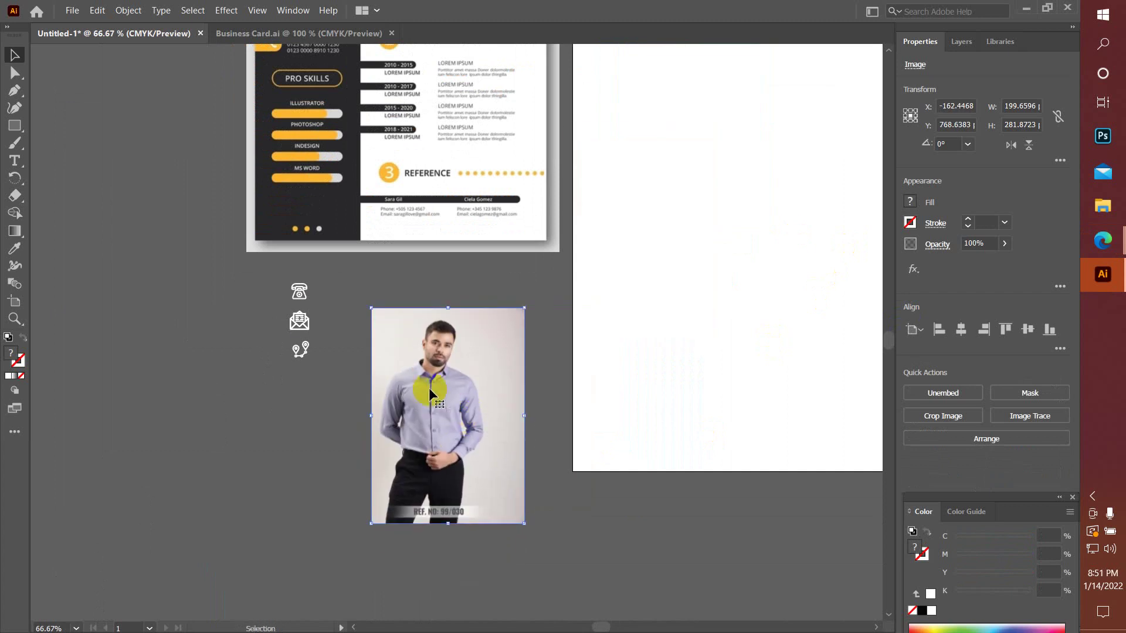
pyautogui.hotkey('ctrl', 'shift', 'b')
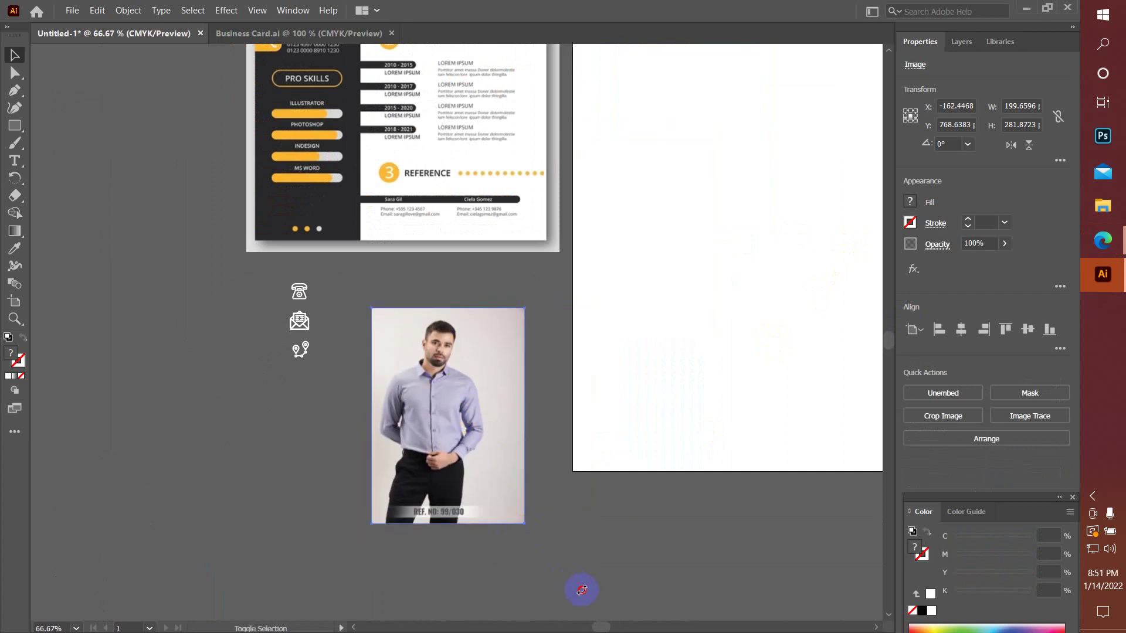
pyautogui.moveTo(523, 525); pyautogui.dragTo(558, 573)
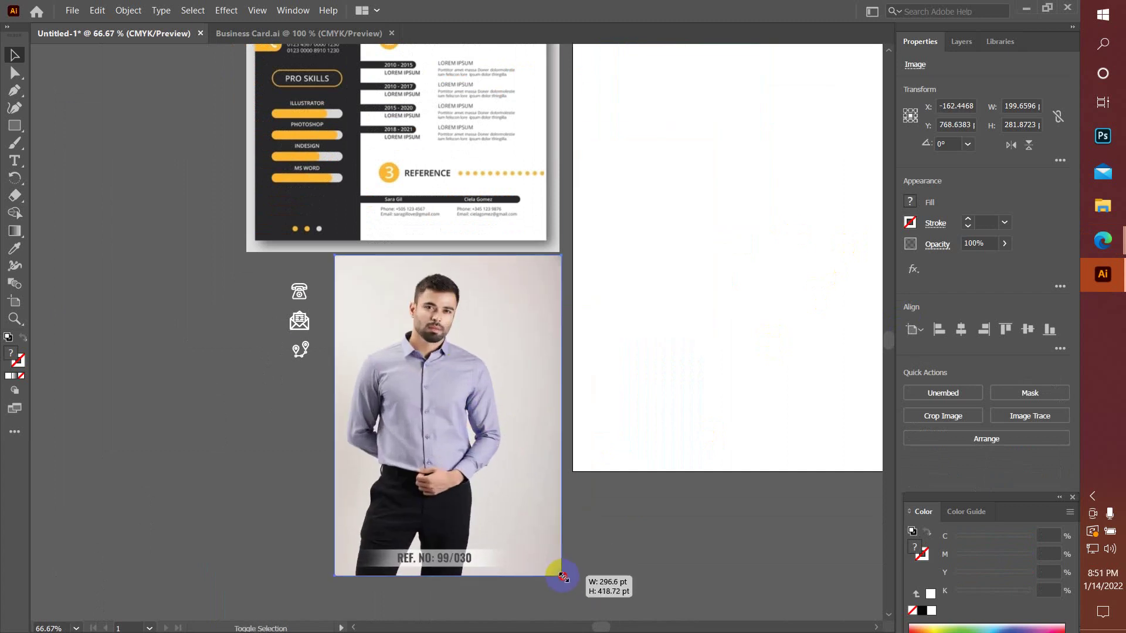
pyautogui.moveTo(498, 503); pyautogui.dragTo(517, 521)
pyautogui.rightClick(491, 483)
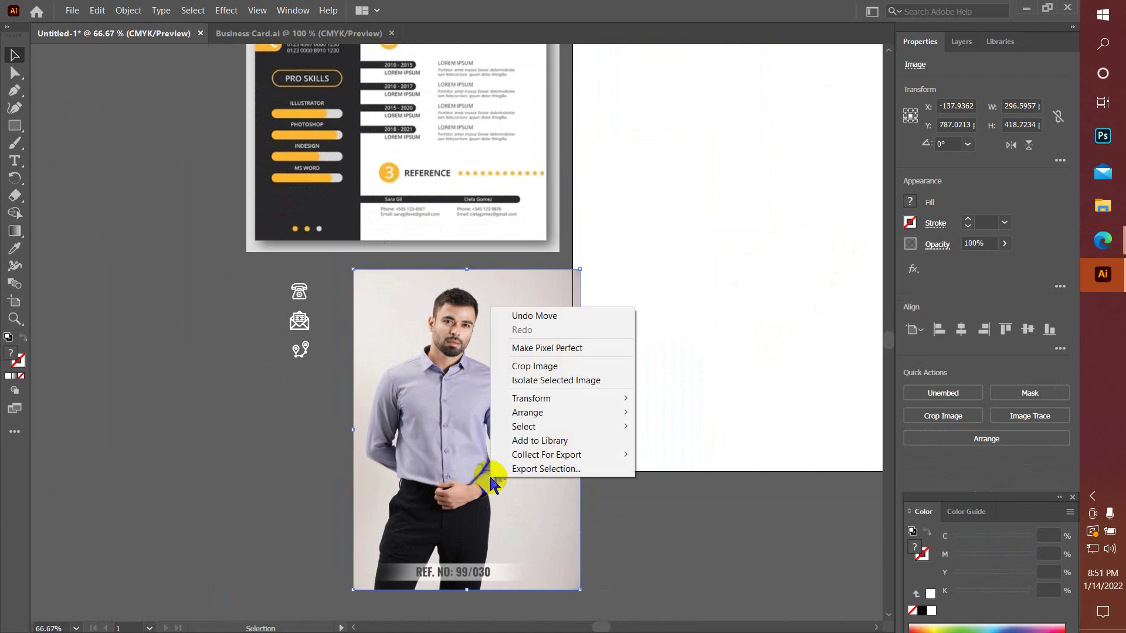
# - Crop the pasted photo to a head-and-shoulders portrait of about 150 × 178 pt
pyautogui.click(550, 369)
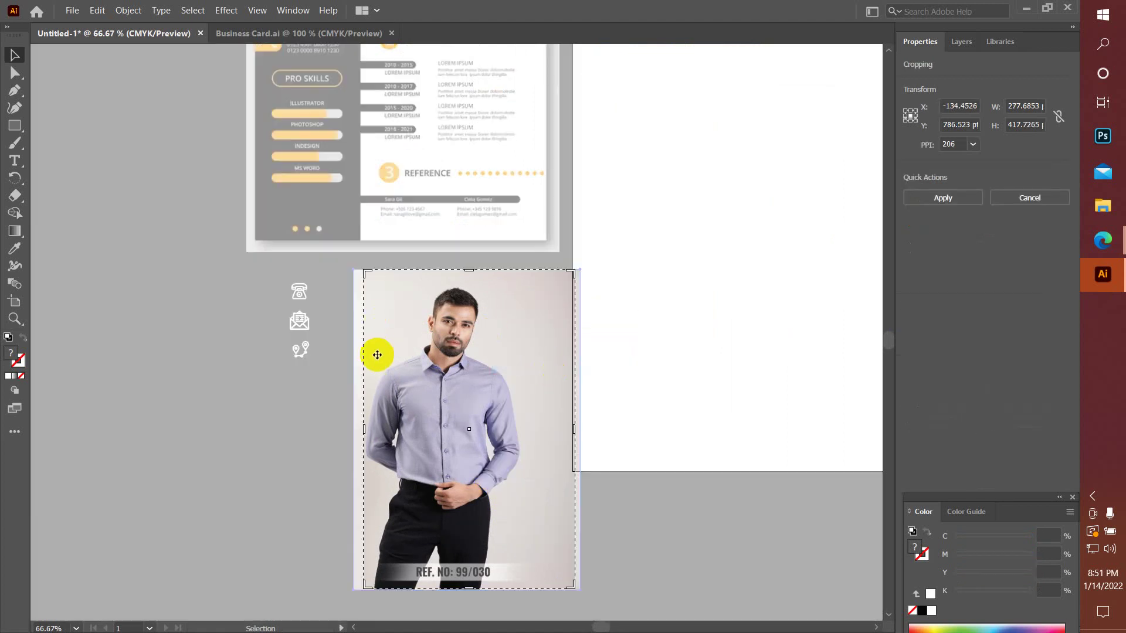
pyautogui.moveTo(364, 429); pyautogui.dragTo(392, 429)
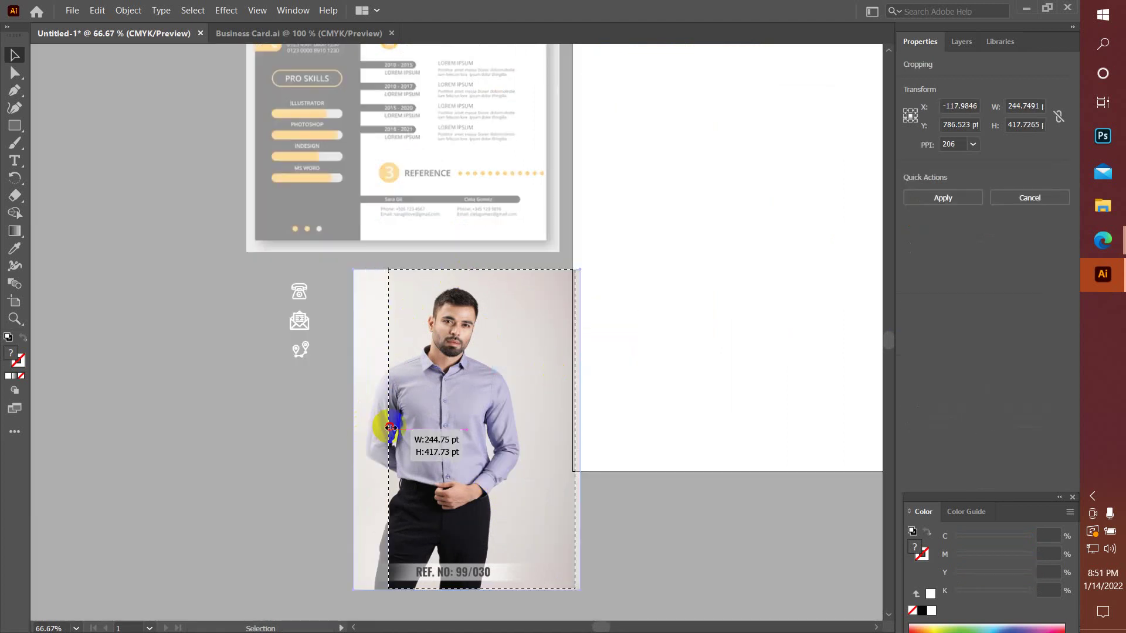
pyautogui.moveTo(575, 428); pyautogui.dragTo(505, 426)
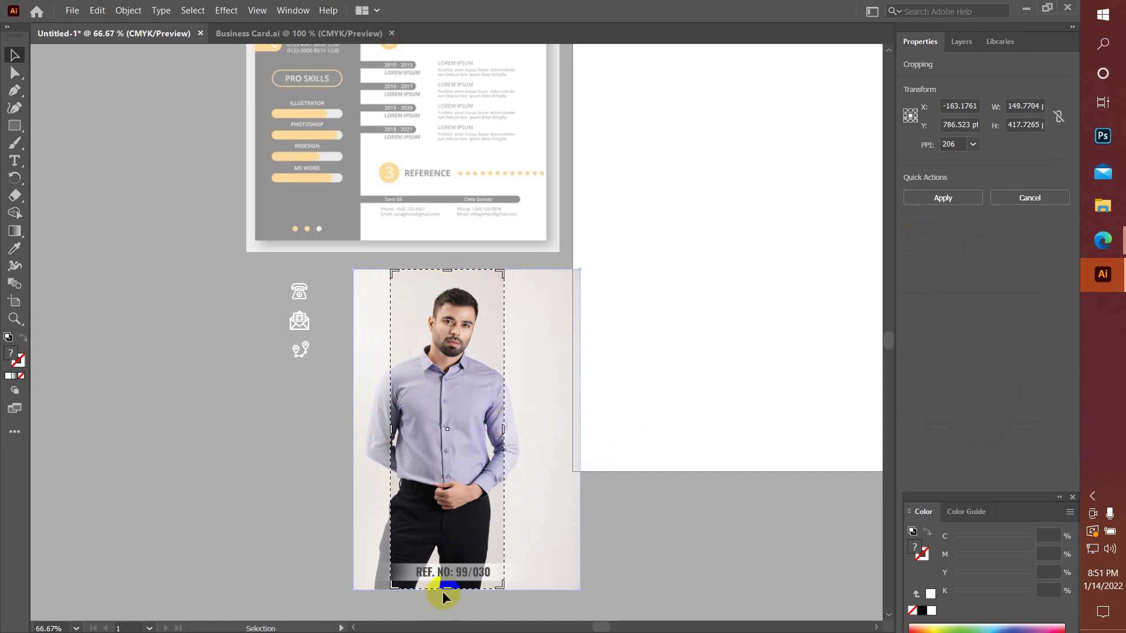
pyautogui.moveTo(449, 586)
pyautogui.mouseDown()
pyautogui.moveTo(457, 402)
pyautogui.moveTo(478, 387)
pyautogui.mouseUp()
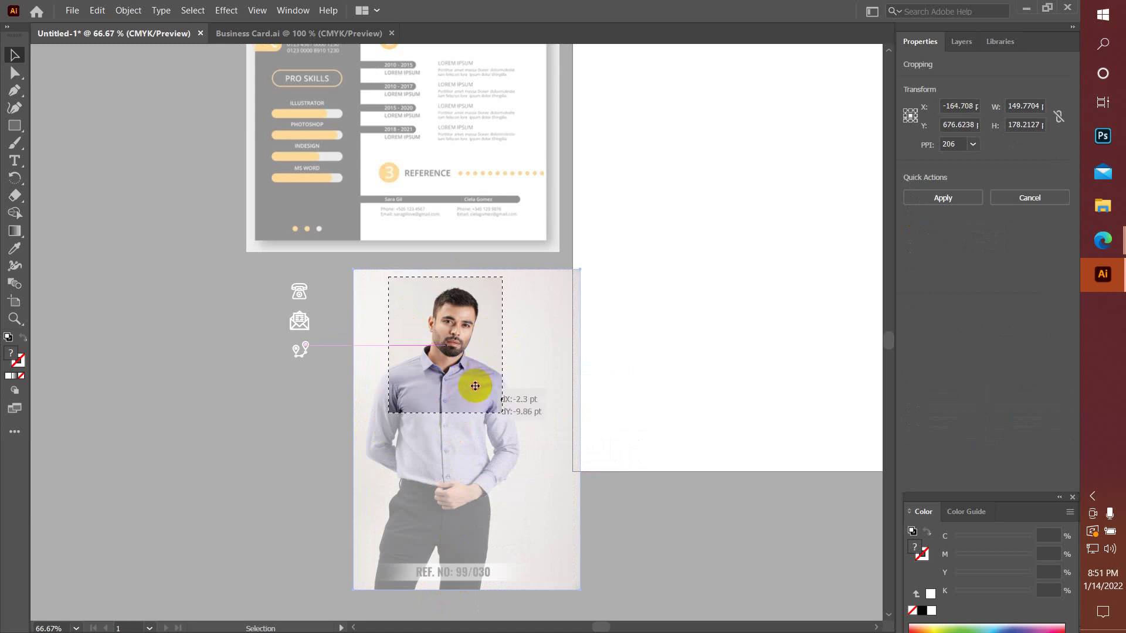
pyautogui.moveTo(477, 387); pyautogui.dragTo(486, 397)
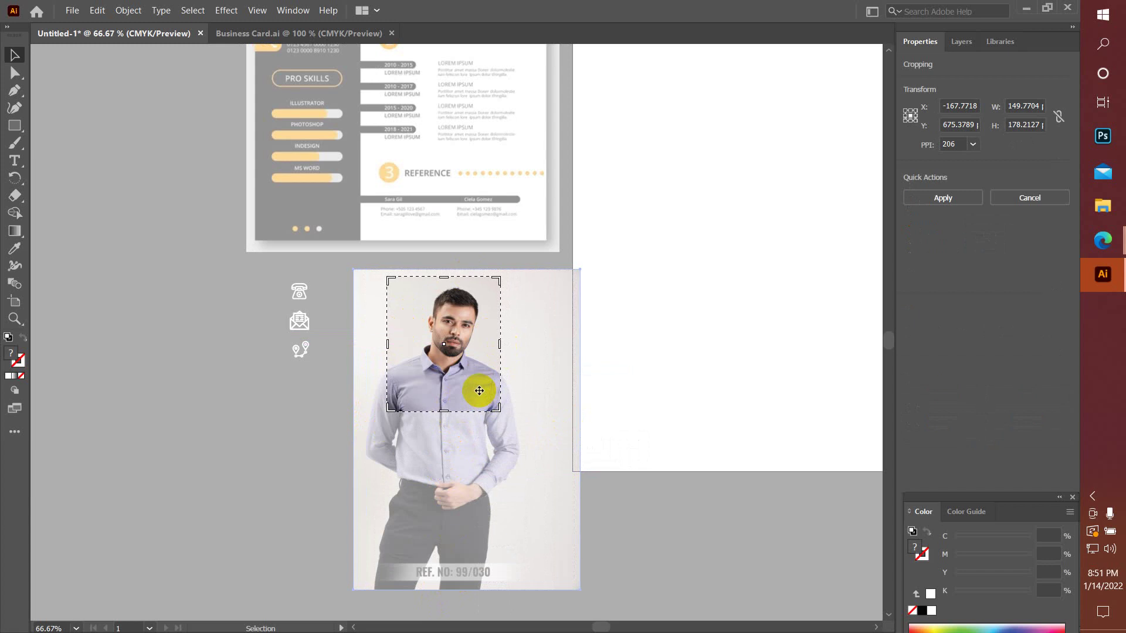
pyautogui.press('Return')
# - Deselect the cropped photo and scroll over the resume canvas
pyautogui.click(412, 498)
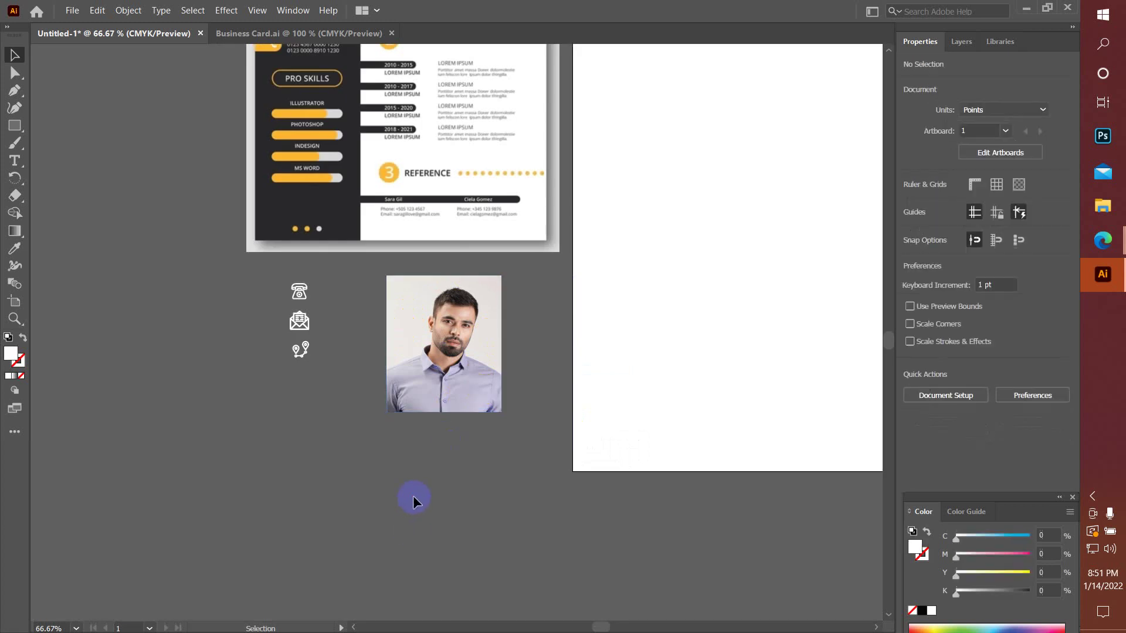
pyautogui.scroll(1, 413, 498)
pyautogui.scroll(3, 413, 498)
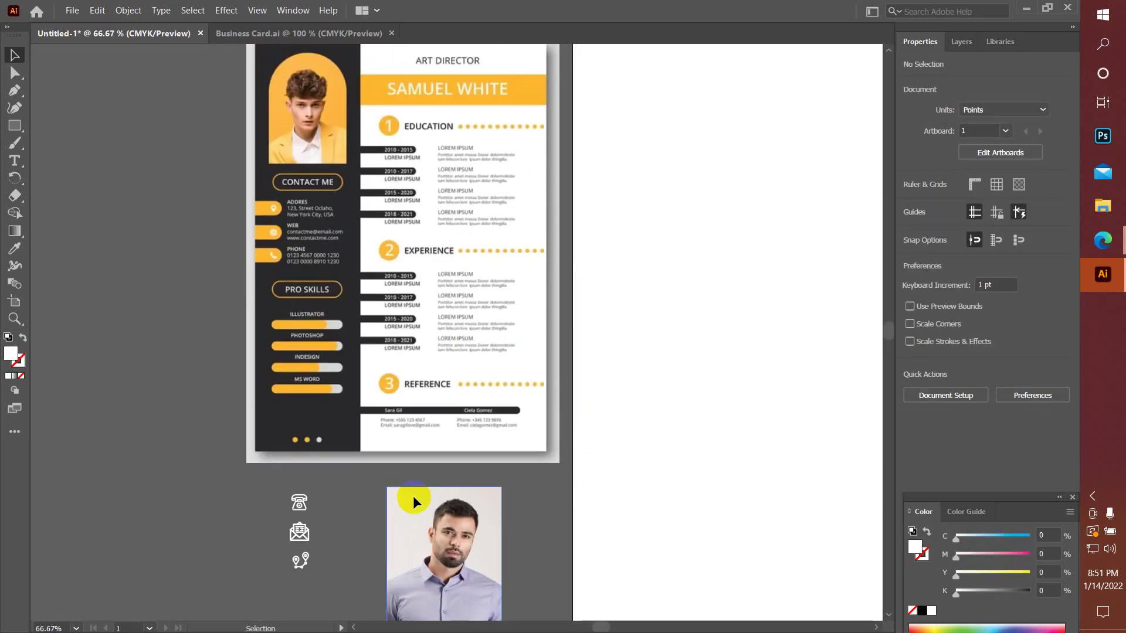
pyautogui.scroll(-1, 413, 497)
pyautogui.scroll(-2, 413, 497)
pyautogui.scroll(-1, 413, 498)
pyautogui.scroll(-2, 413, 495)
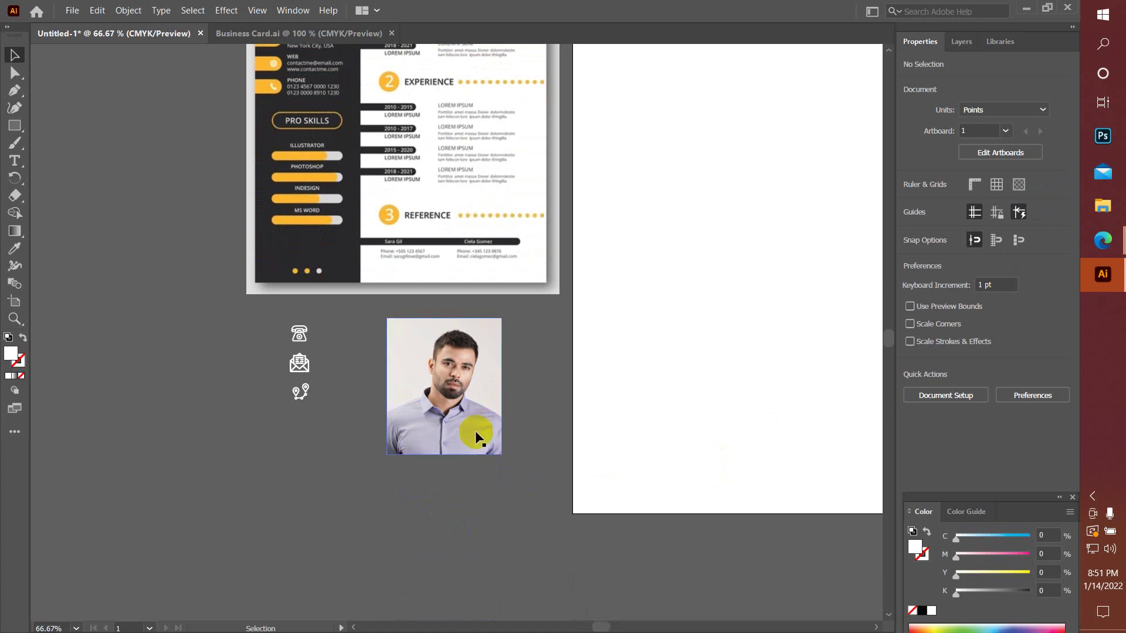
# - Launch Photoshop from the taskbar while the Illustrator resume stays open
pyautogui.click(1117, 155)
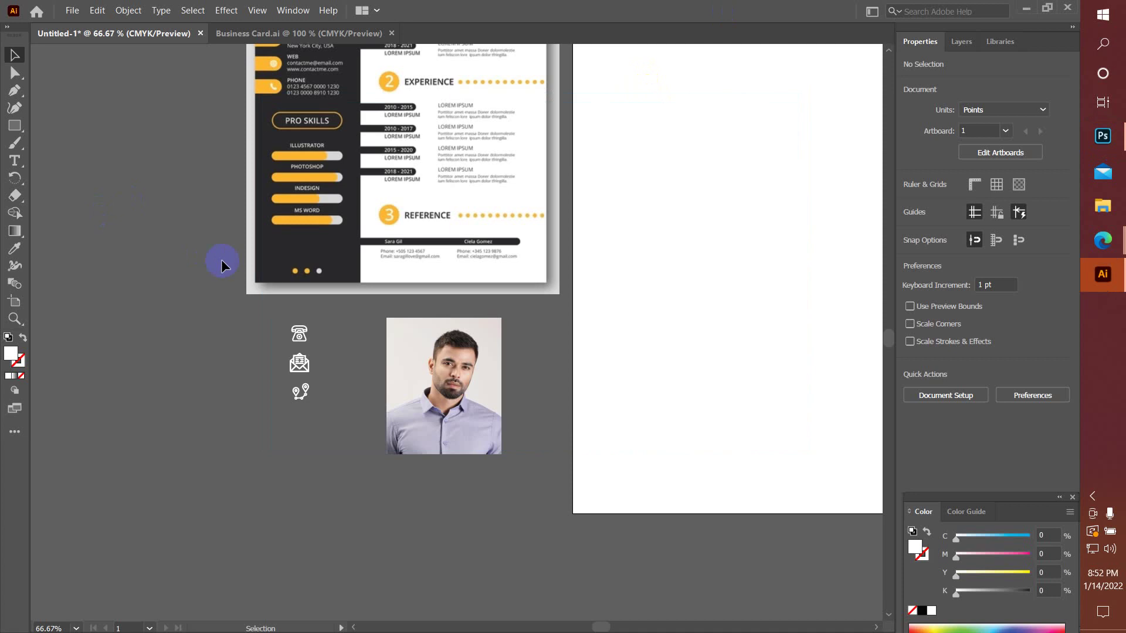
pyautogui.scroll(1, 221, 265)
pyautogui.scroll(2, 222, 265)
pyautogui.scroll(2, 222, 263)
pyautogui.scroll(5, 223, 262)
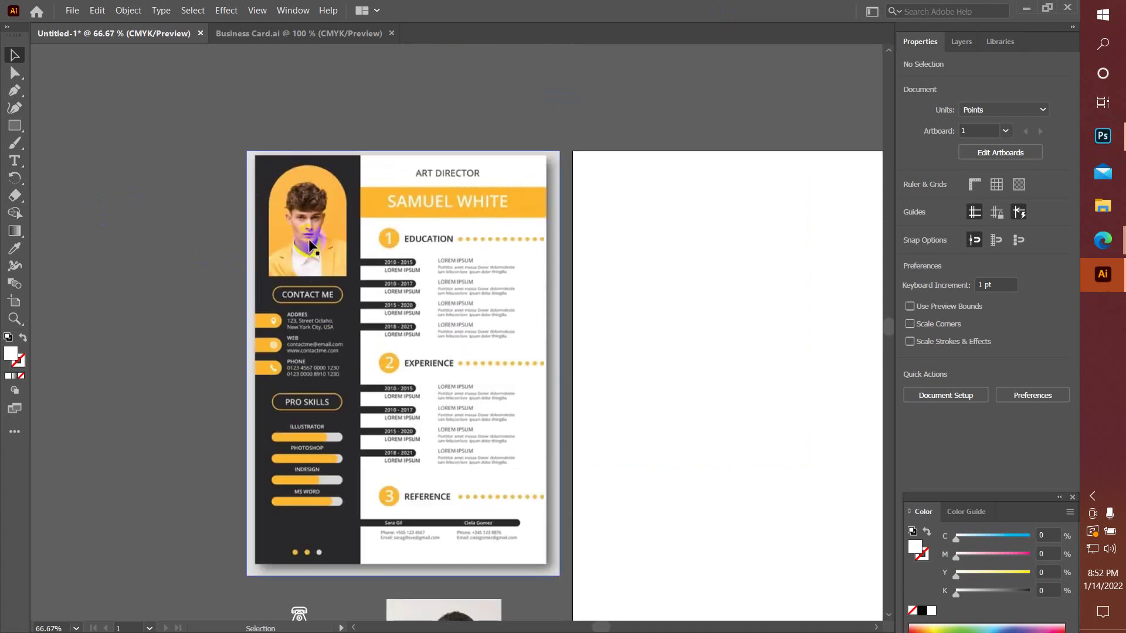
pyautogui.scroll(-1, 444, 401)
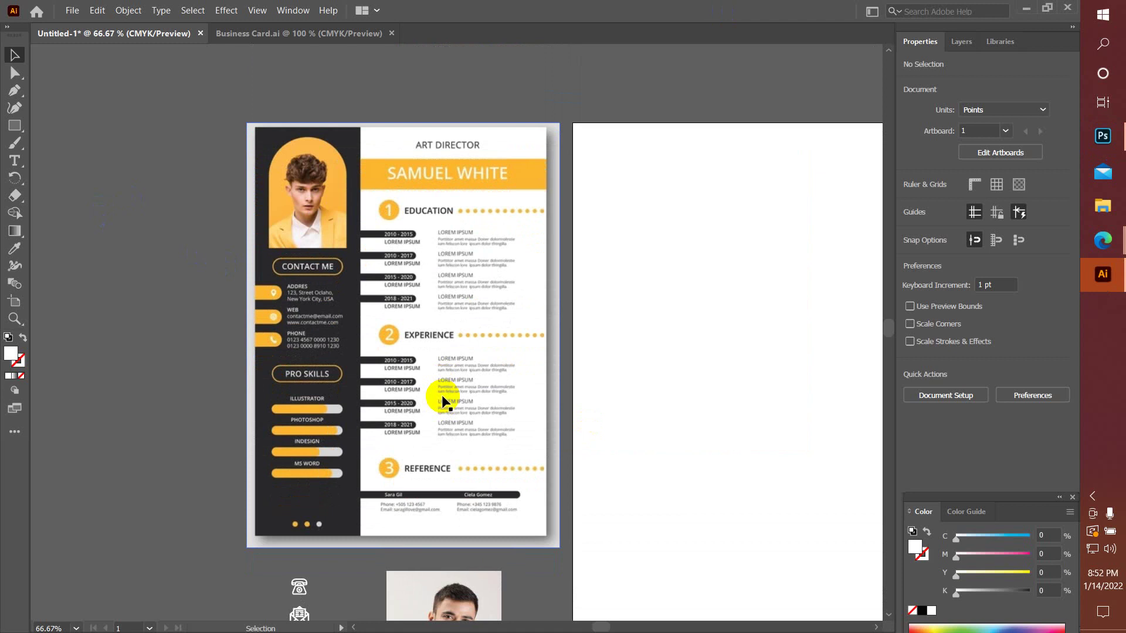
# - Cycle through the browser tabs to reach the 'Formal photo' Google Images results
pyautogui.click(1103, 240)
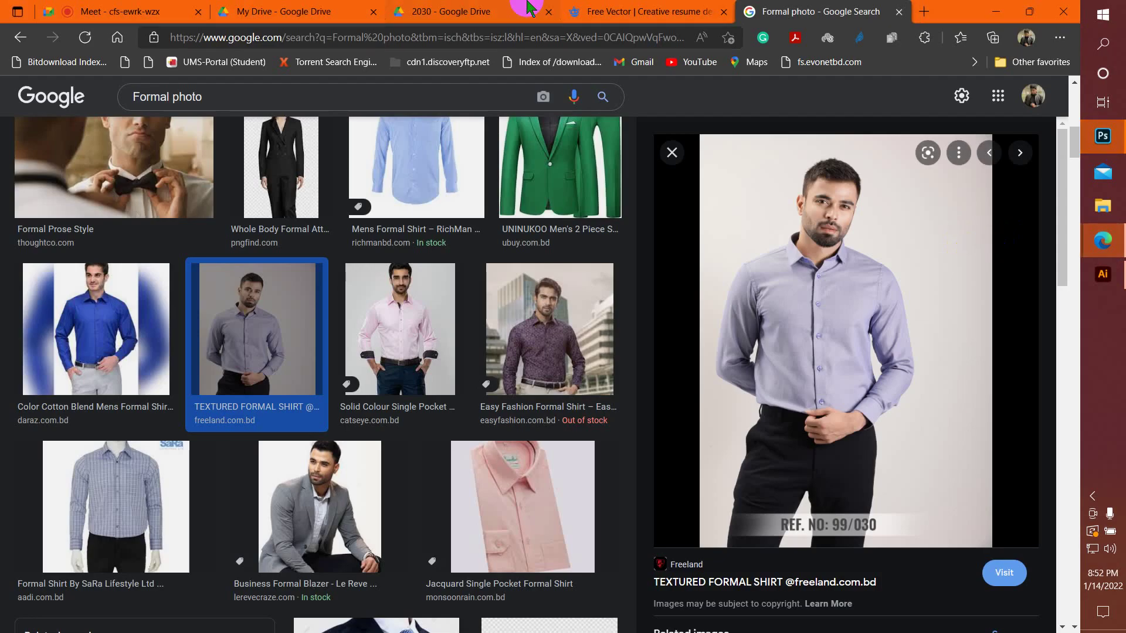
pyautogui.click(150, 12)
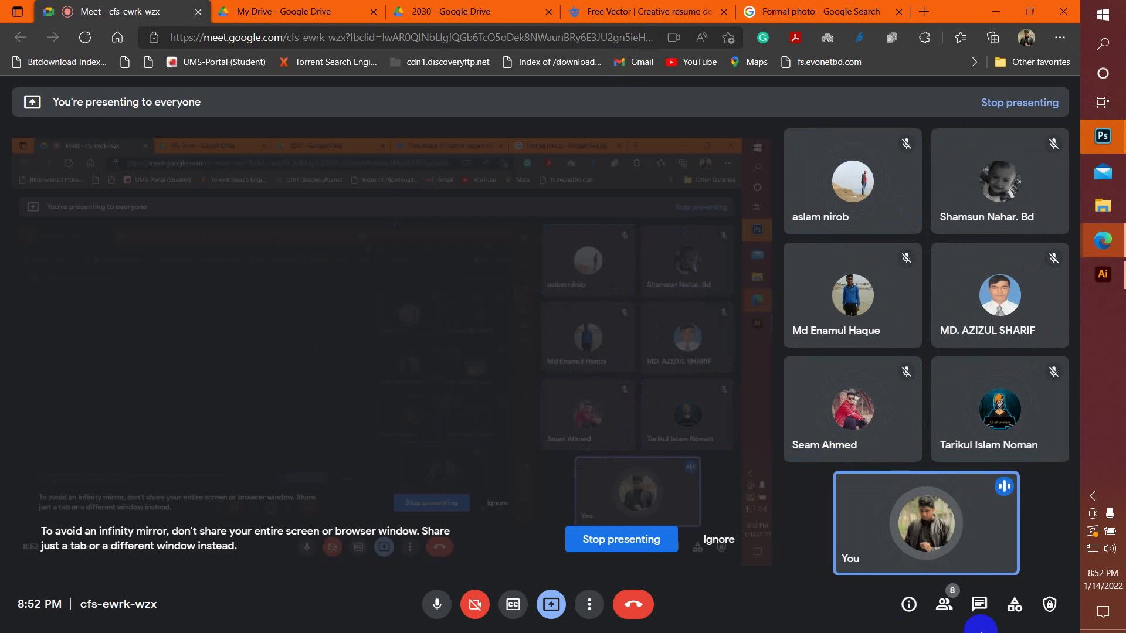
pyautogui.click(1102, 274)
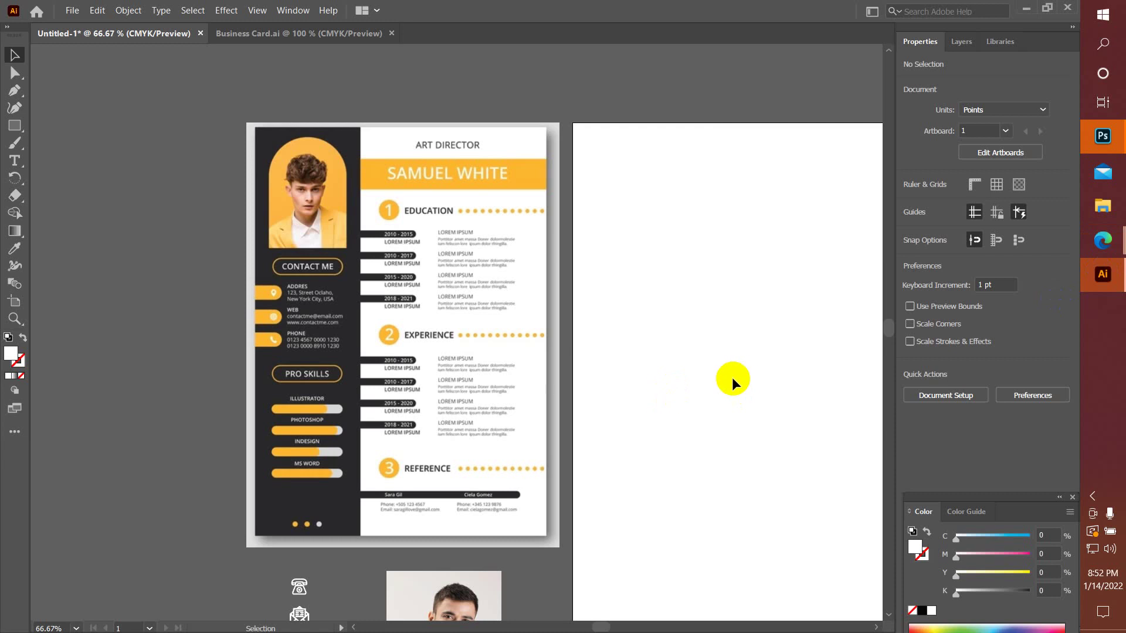
pyautogui.moveTo(1103, 240)
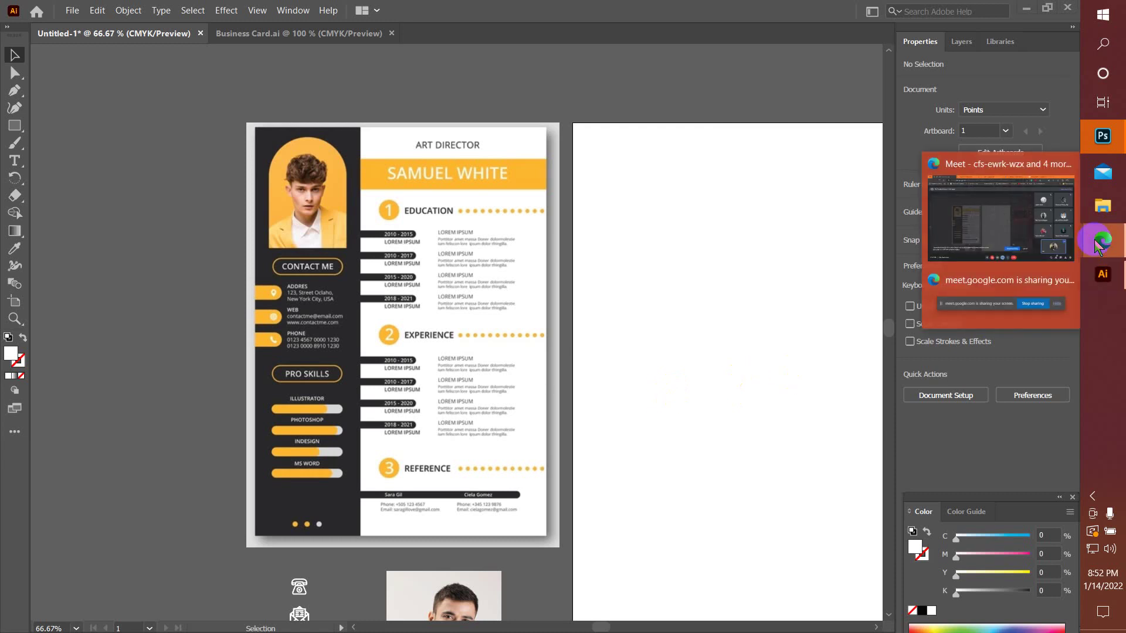
pyautogui.click(991, 205)
pyautogui.click(308, 9)
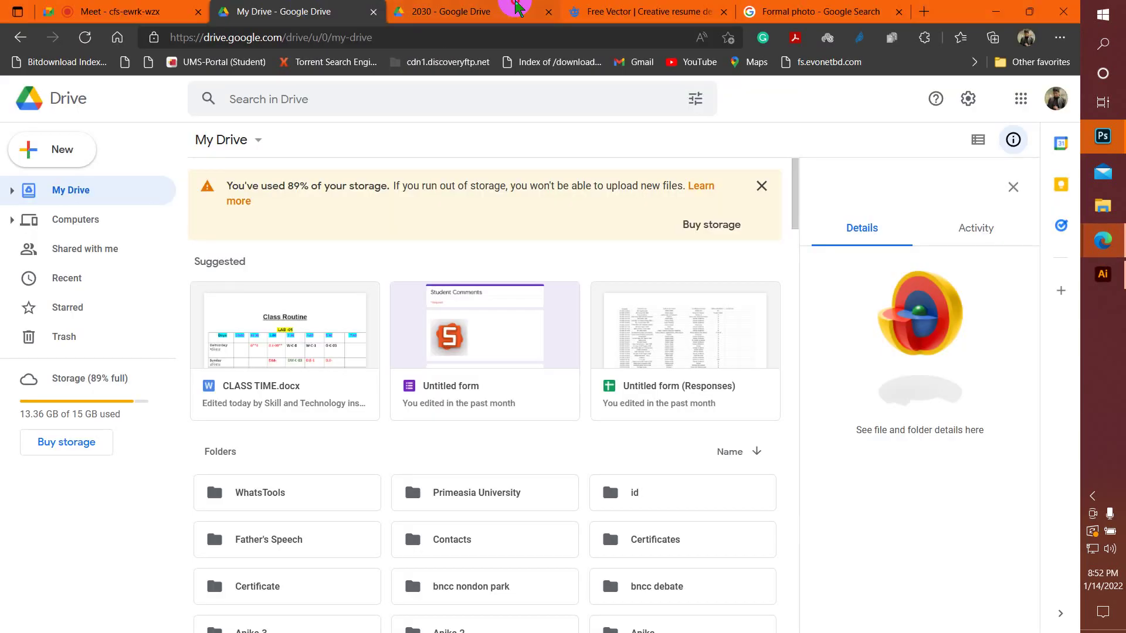
pyautogui.click(516, 8)
pyautogui.click(651, 12)
pyautogui.click(825, 8)
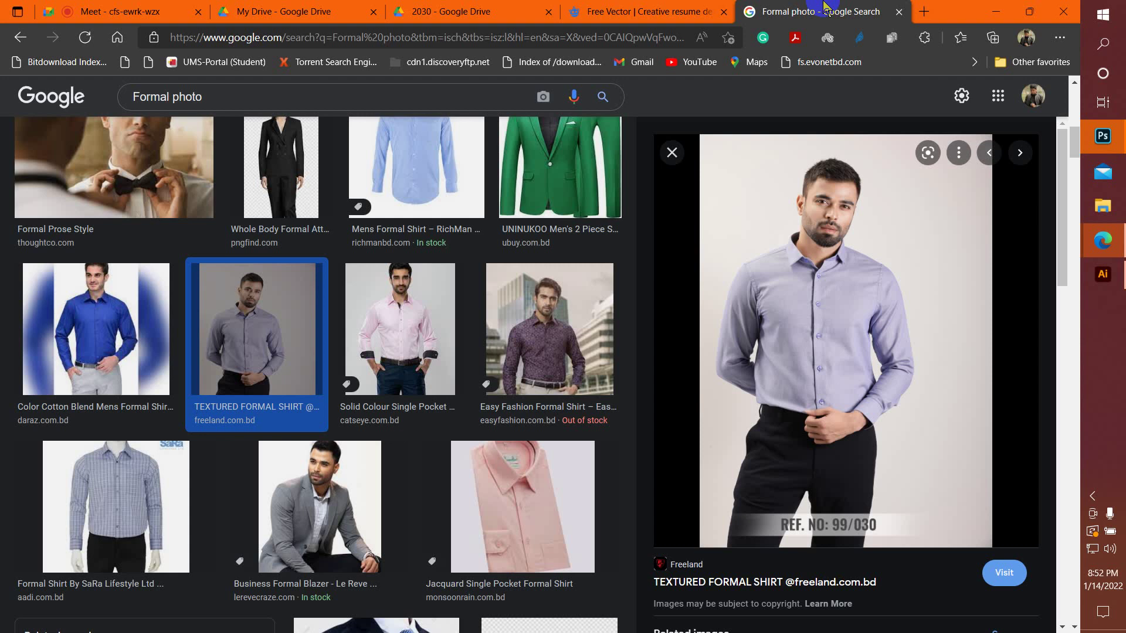
# - Check the empty Photoshop workspace, then return to the Formal photo results
pyautogui.click(1102, 135)
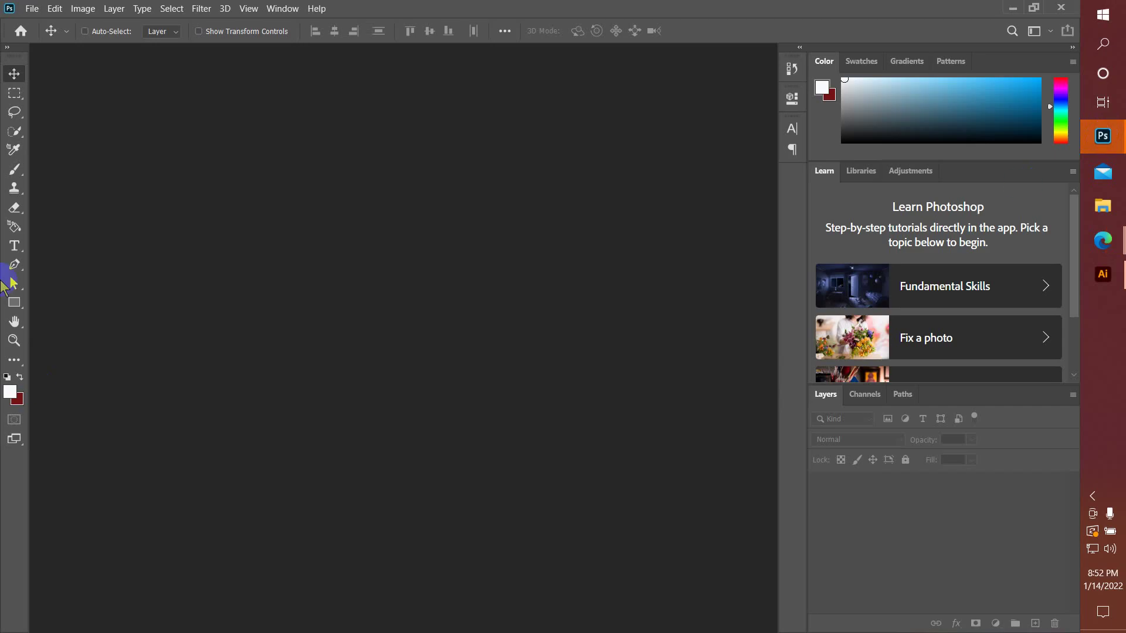
pyautogui.click(31, 8)
pyautogui.click(1087, 246)
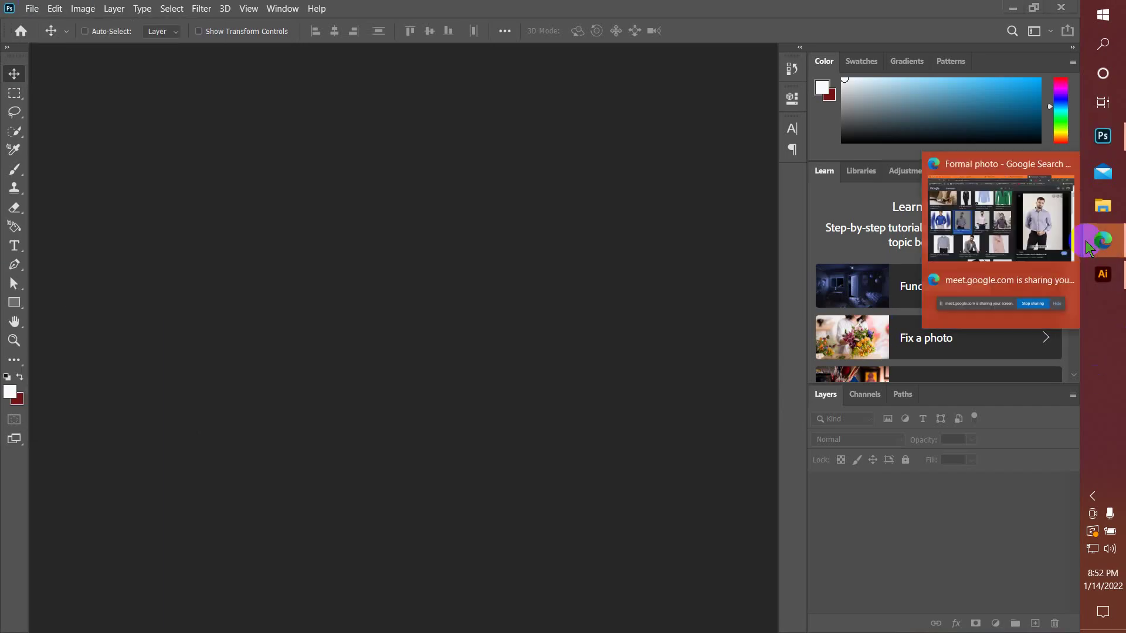
pyautogui.click(1017, 242)
# - Save the formal-shirt image, browsing to STI Class > Rajapur 2030
pyautogui.rightClick(827, 263)
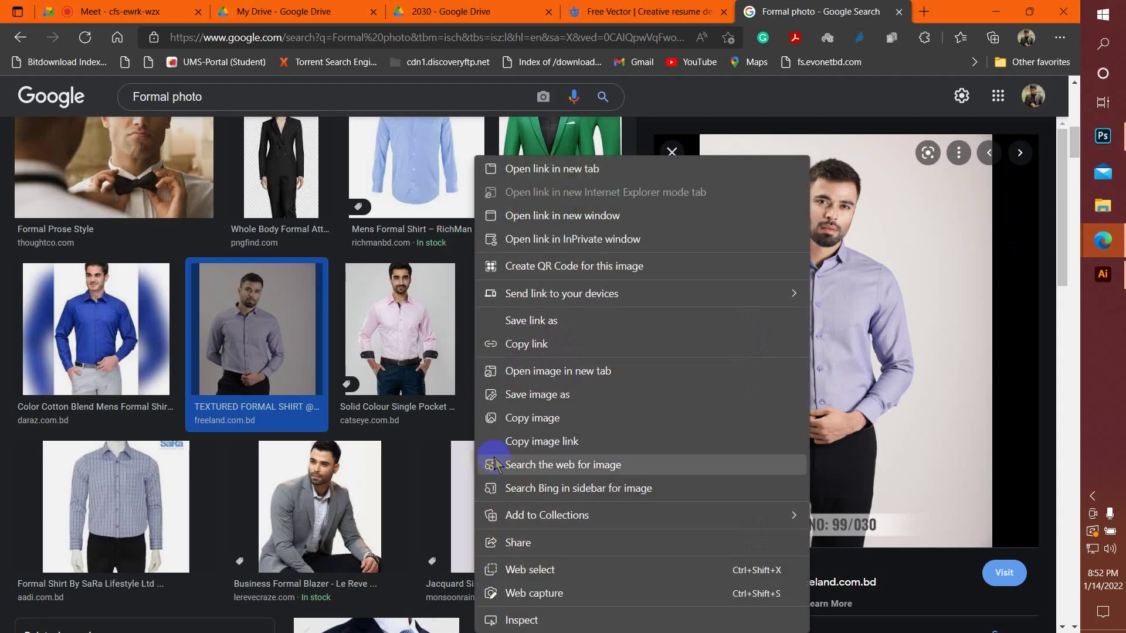
pyautogui.click(550, 396)
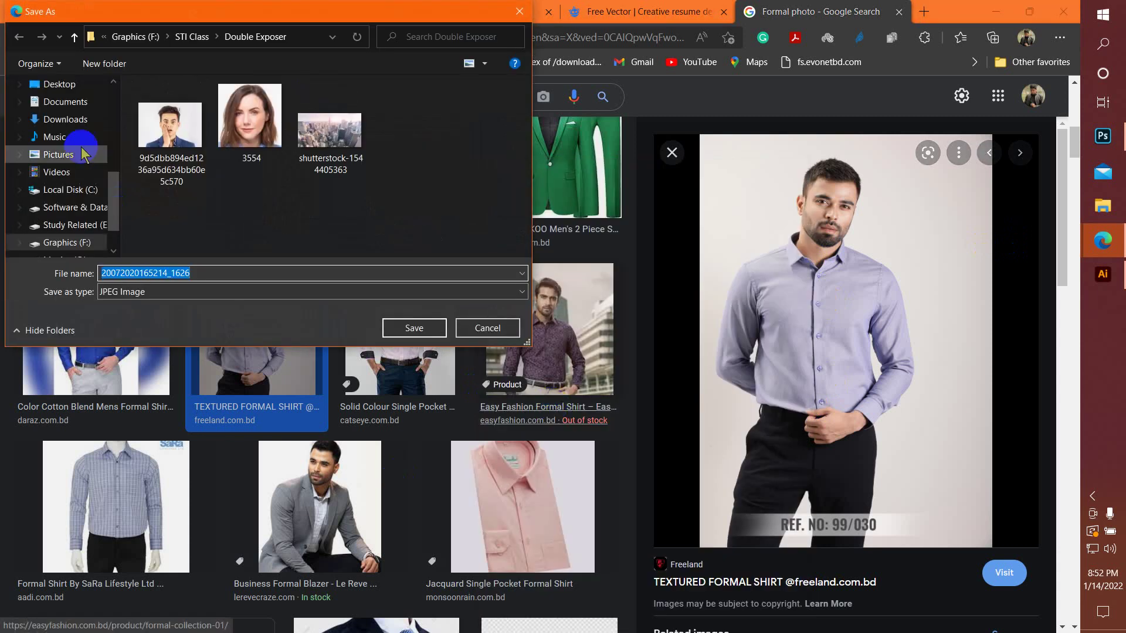
pyautogui.click(192, 36)
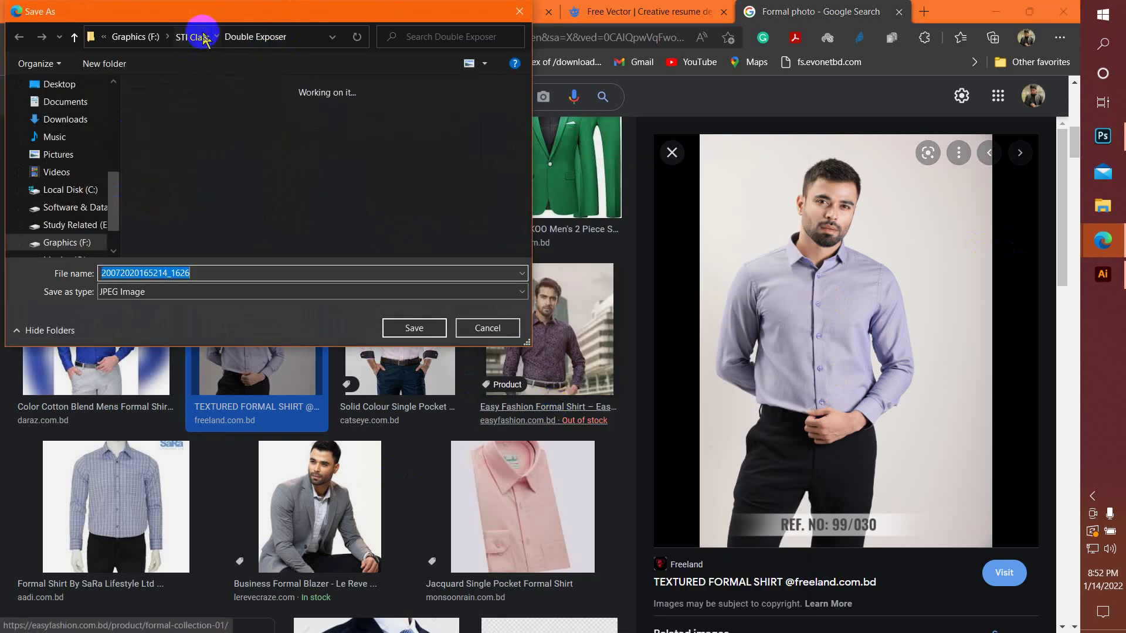
pyautogui.scroll(-3, 493, 157)
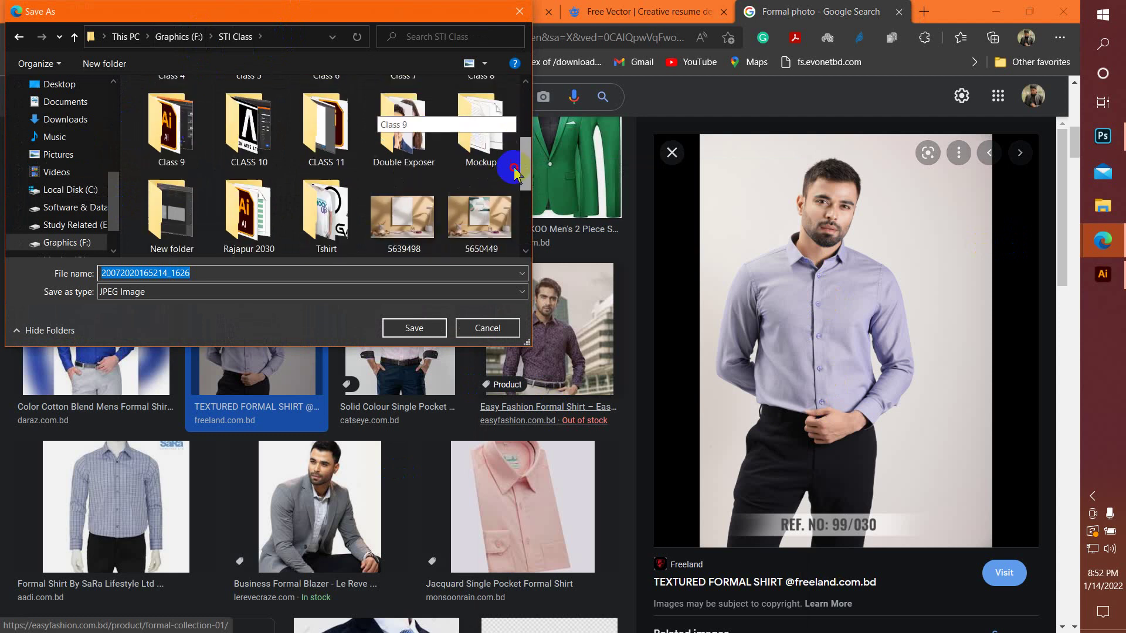
pyautogui.scroll(-1, 352, 164)
pyautogui.doubleClick(227, 170)
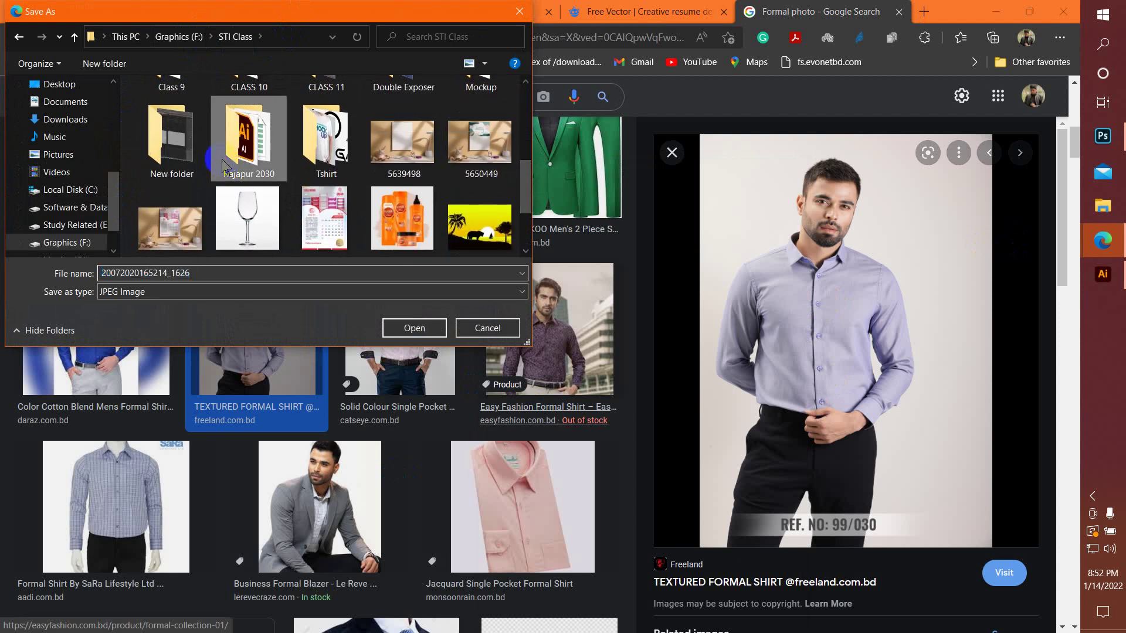
pyautogui.doubleClick(291, 273)
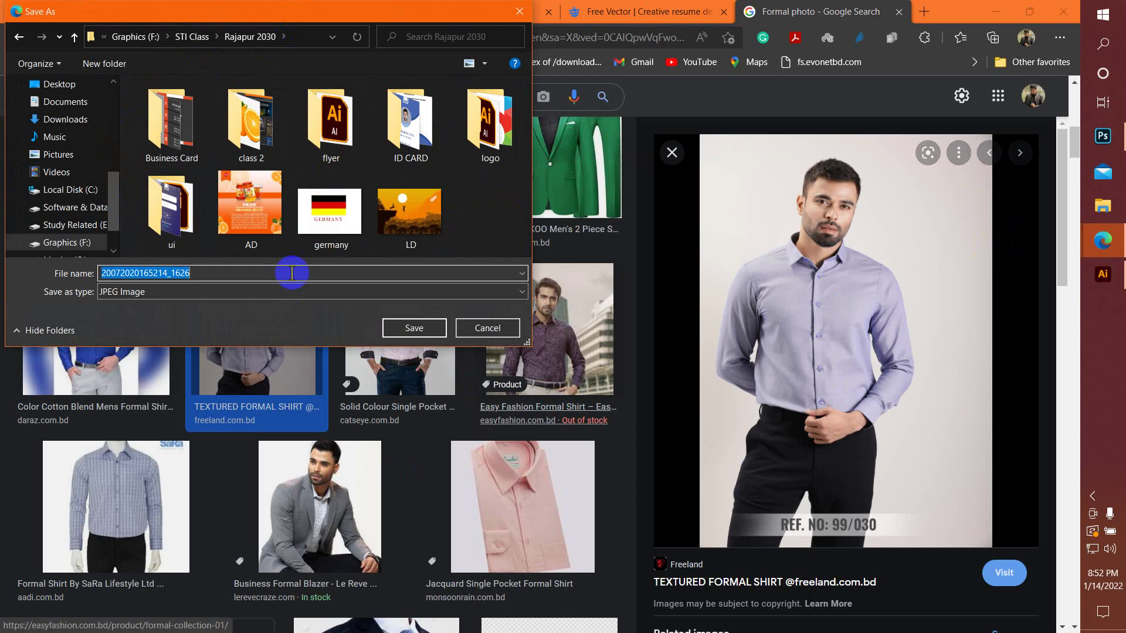
pyautogui.rightClick(486, 198)
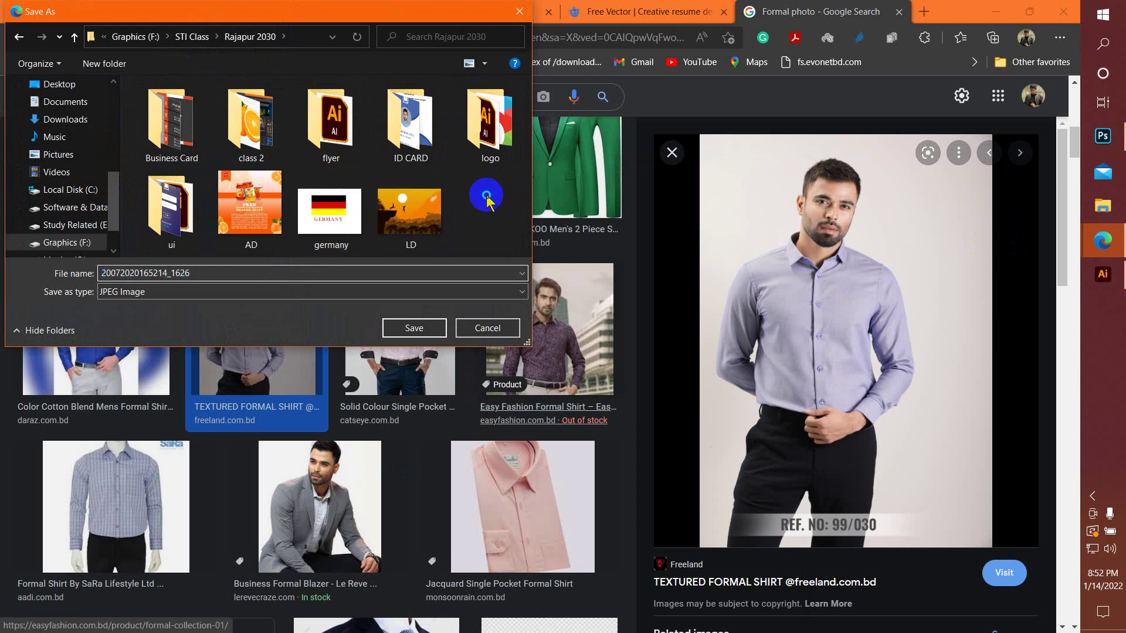
pyautogui.moveTo(520, 338)
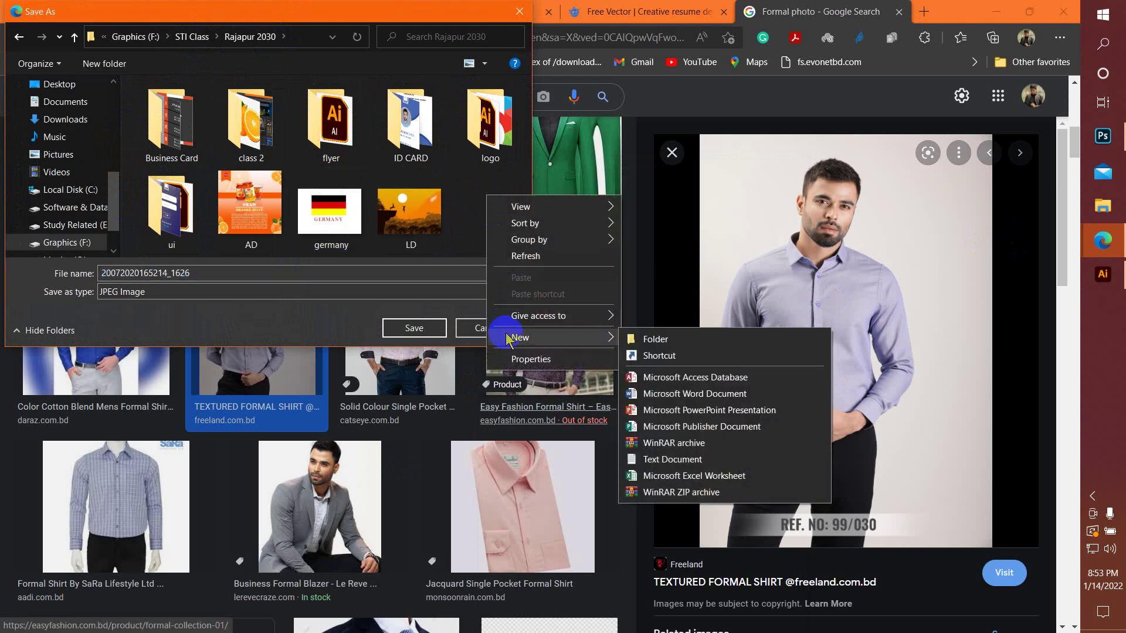
pyautogui.click(704, 340)
pyautogui.write('CV')
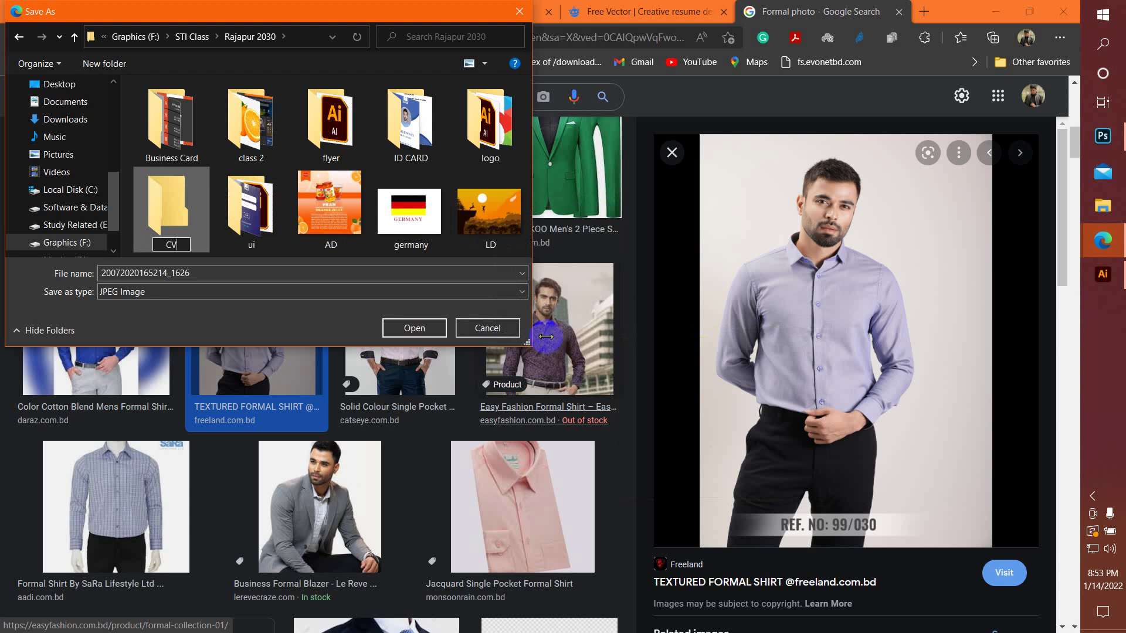
pyautogui.click(170, 206)
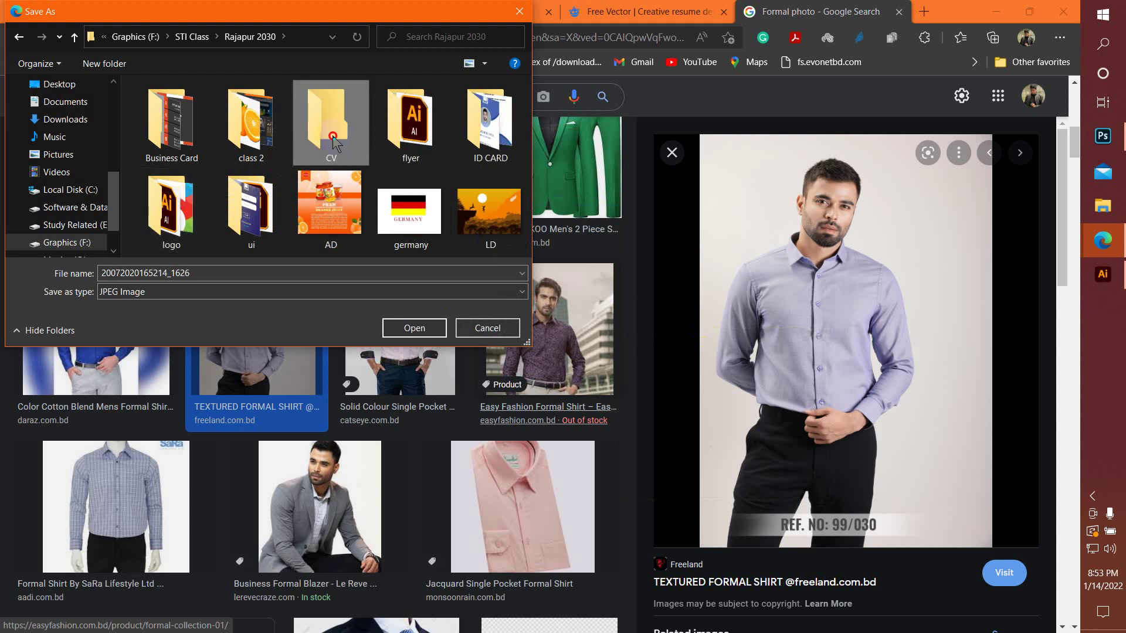
pyautogui.doubleClick(333, 141)
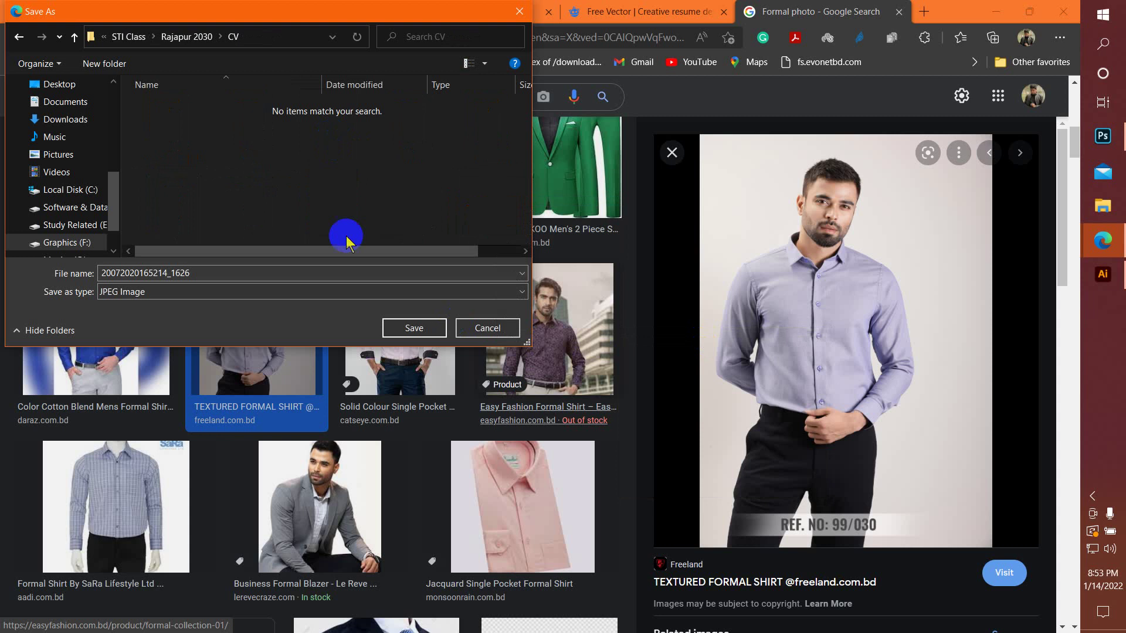
pyautogui.click(396, 330)
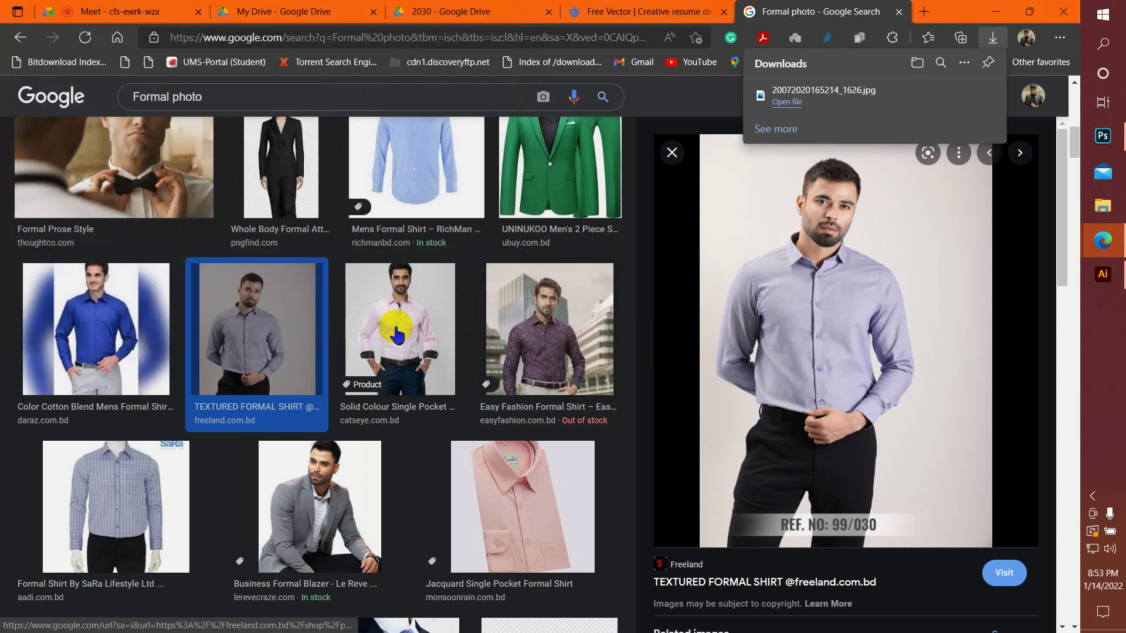
pyautogui.moveTo(1103, 274)
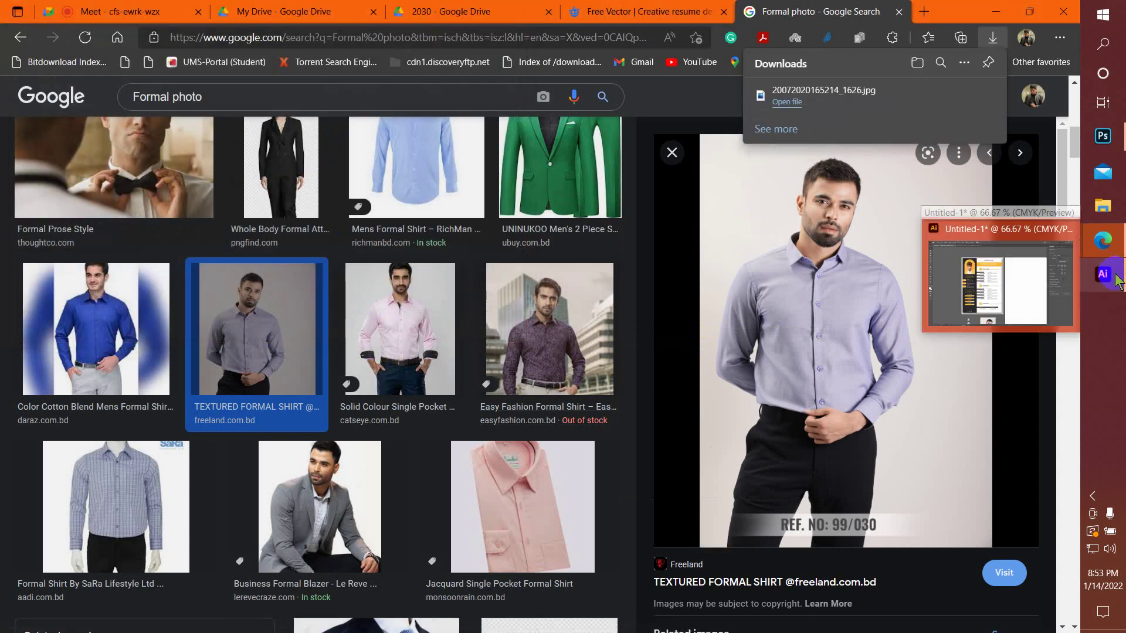
pyautogui.click(1075, 298)
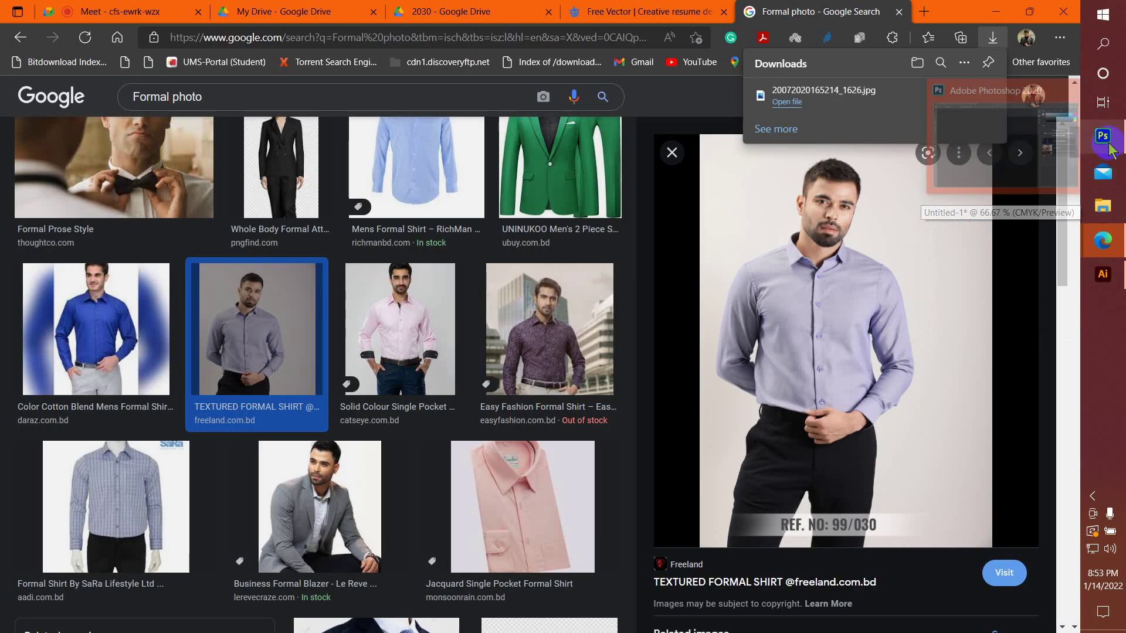
pyautogui.click(1103, 136)
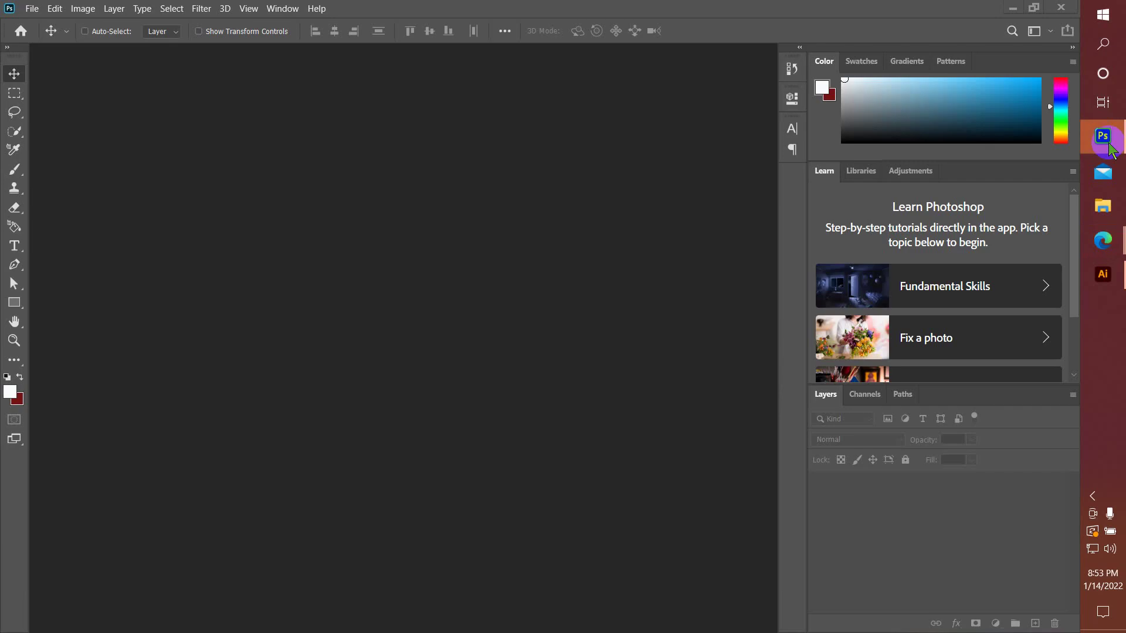
pyautogui.click(30, 8)
pyautogui.click(36, 21)
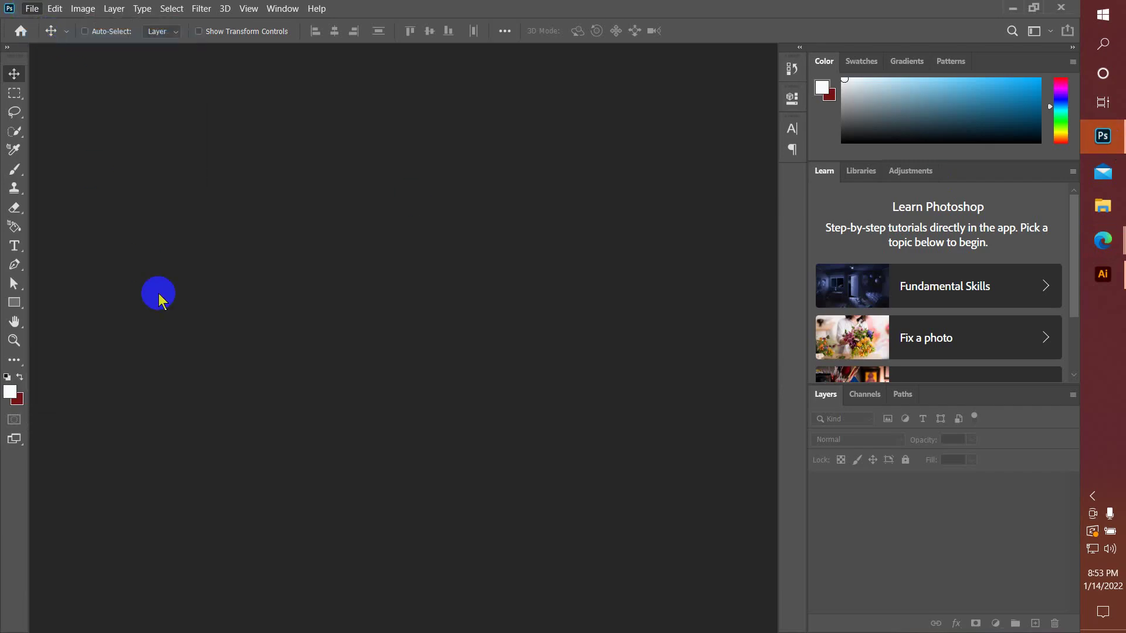
pyautogui.doubleClick(158, 293)
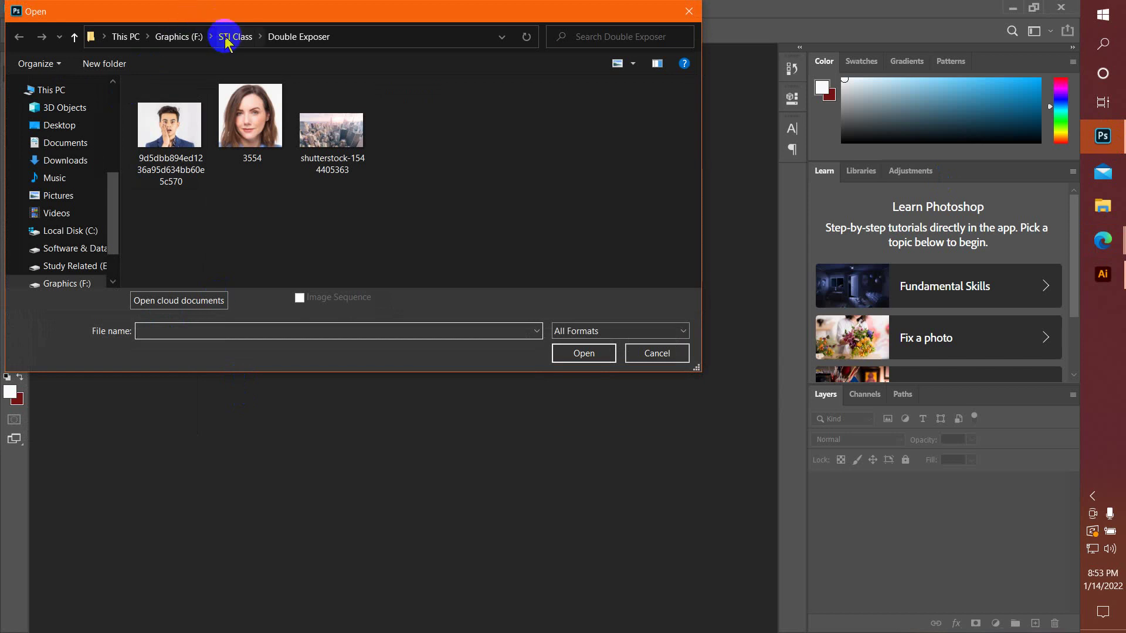
pyautogui.click(232, 39)
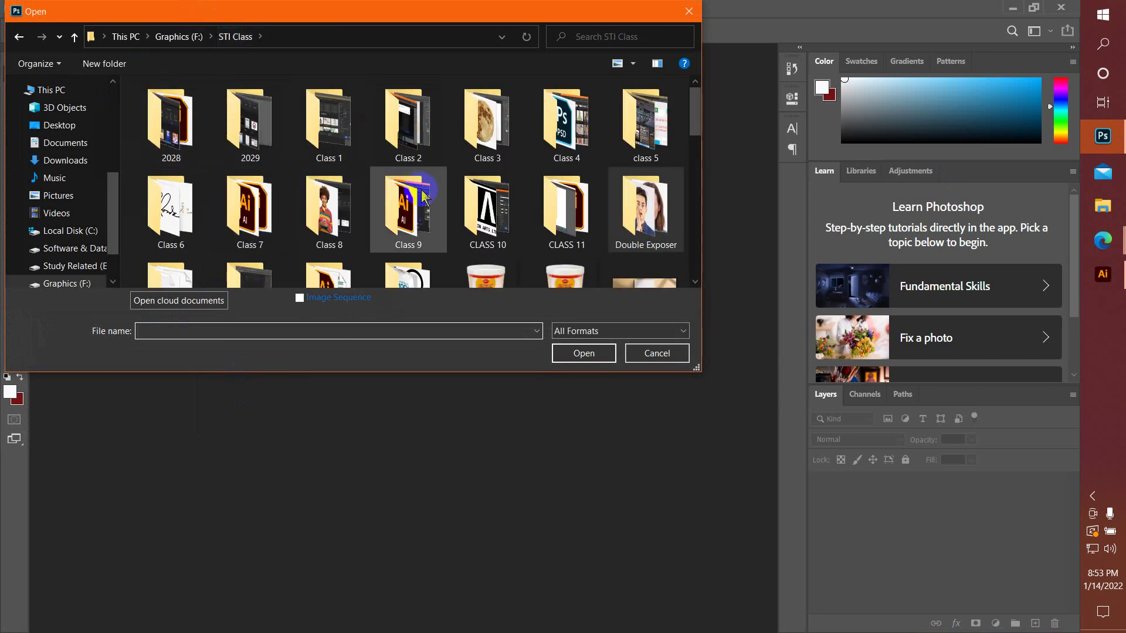
pyautogui.scroll(-5, 427, 208)
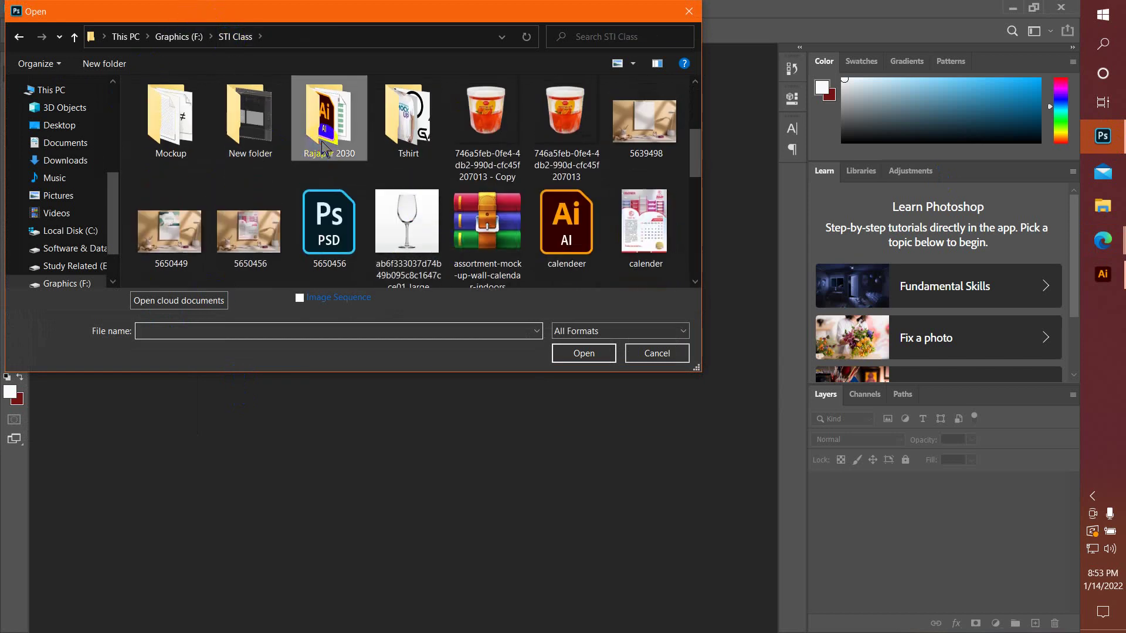
pyautogui.doubleClick(328, 114)
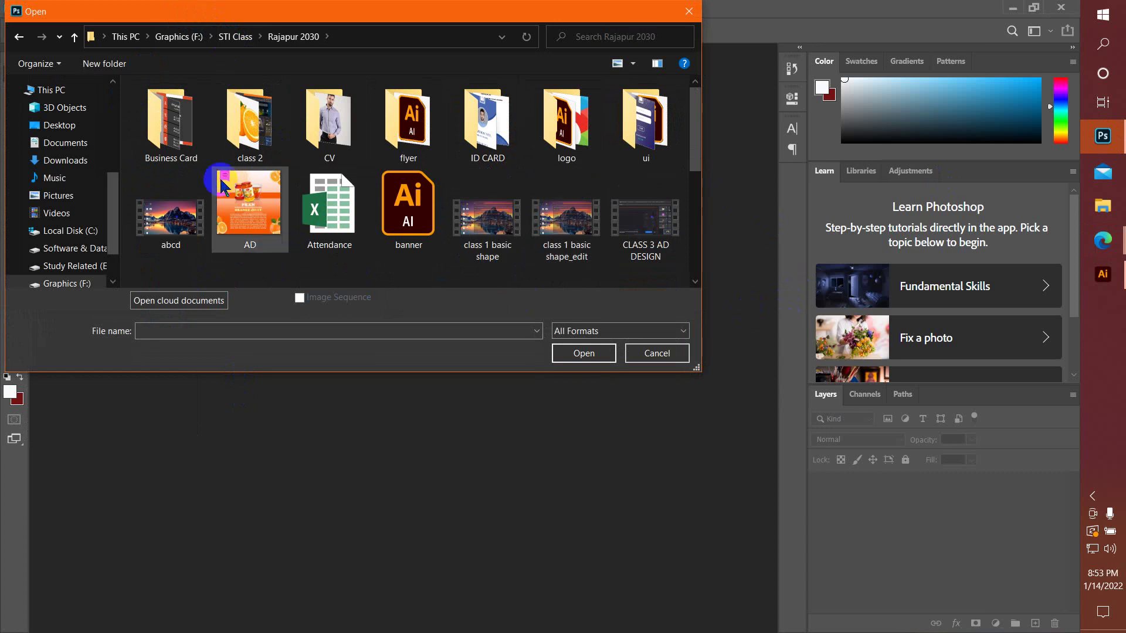
pyautogui.click(346, 146)
pyautogui.doubleClick(346, 146)
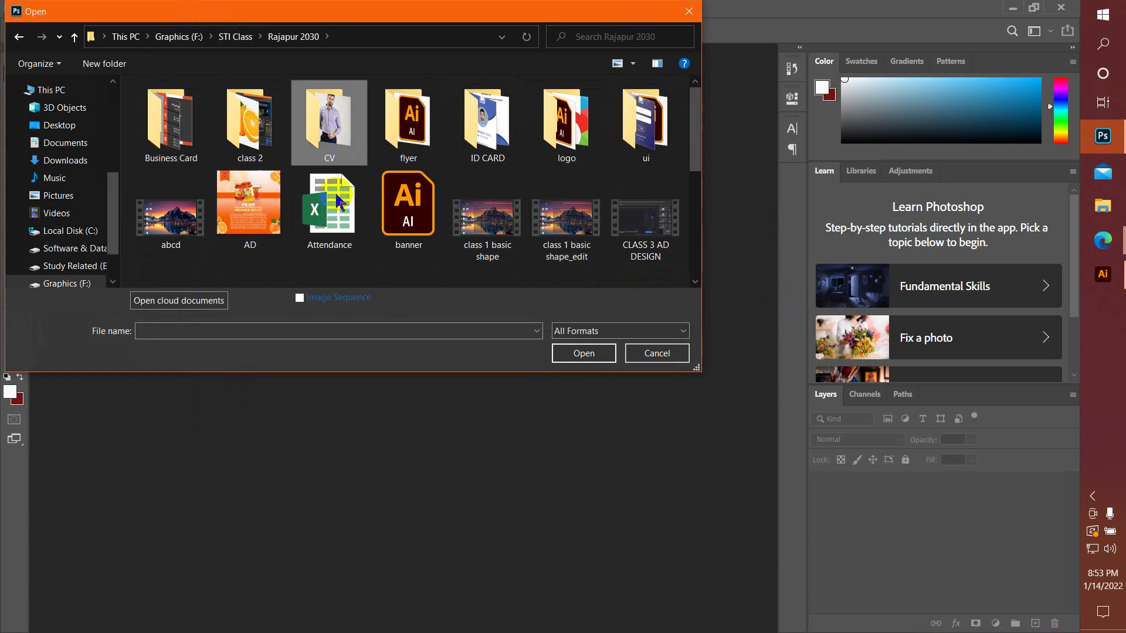
pyautogui.click(589, 353)
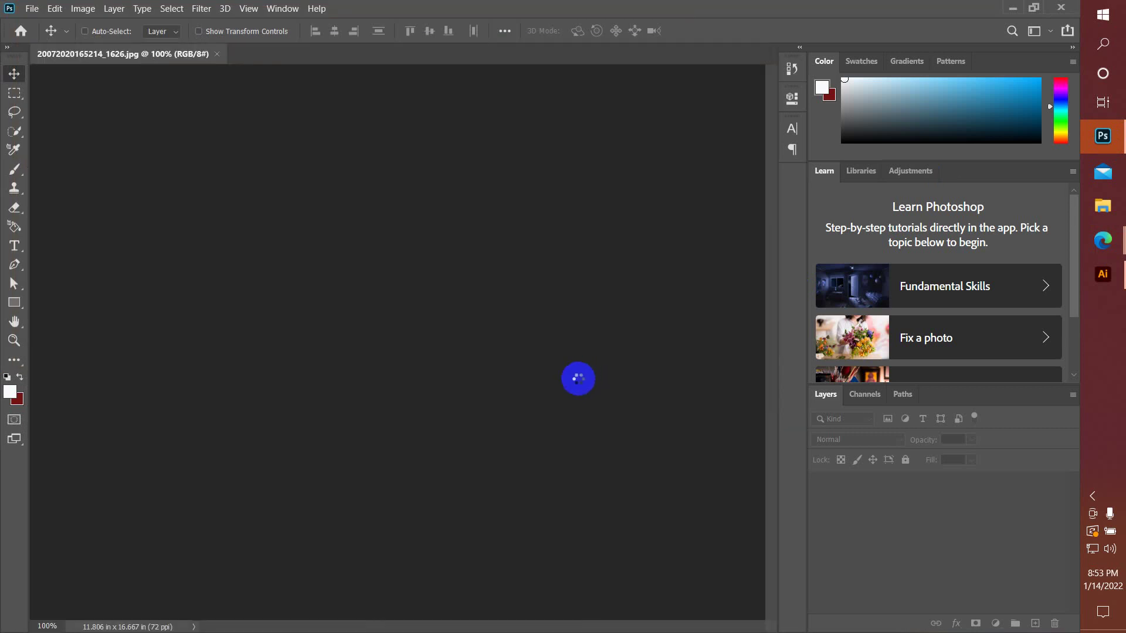
# - Quick-select the grey background around the man, excluding his left sleeve
pyautogui.click(15, 132)
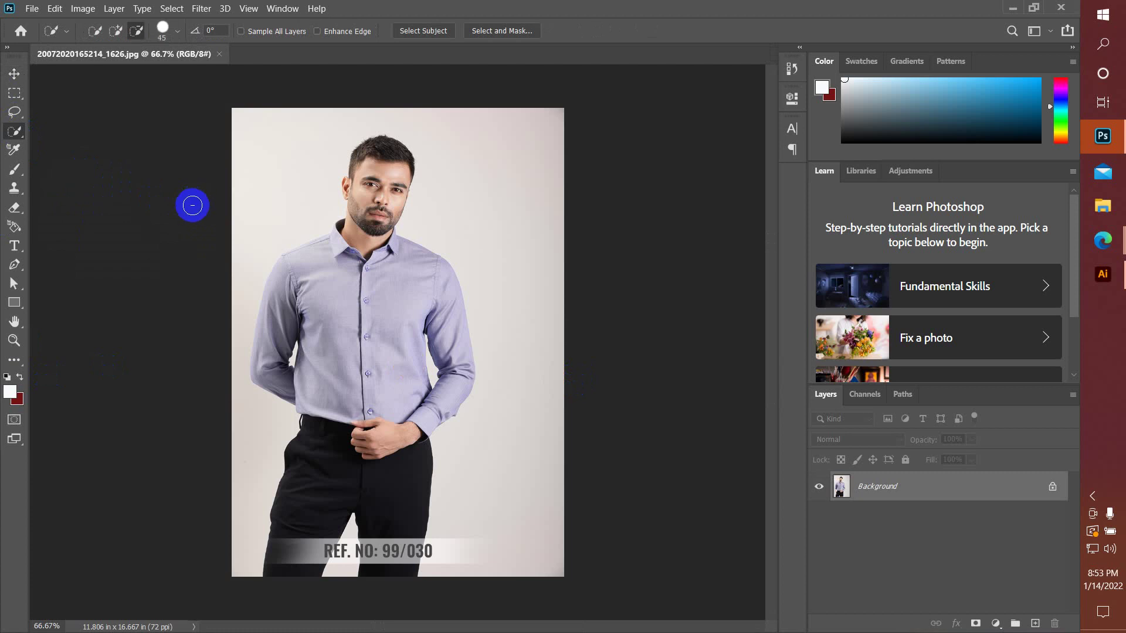
pyautogui.moveTo(261, 120)
pyautogui.mouseDown()
pyautogui.moveTo(457, 111)
pyautogui.moveTo(544, 543)
pyautogui.mouseUp()
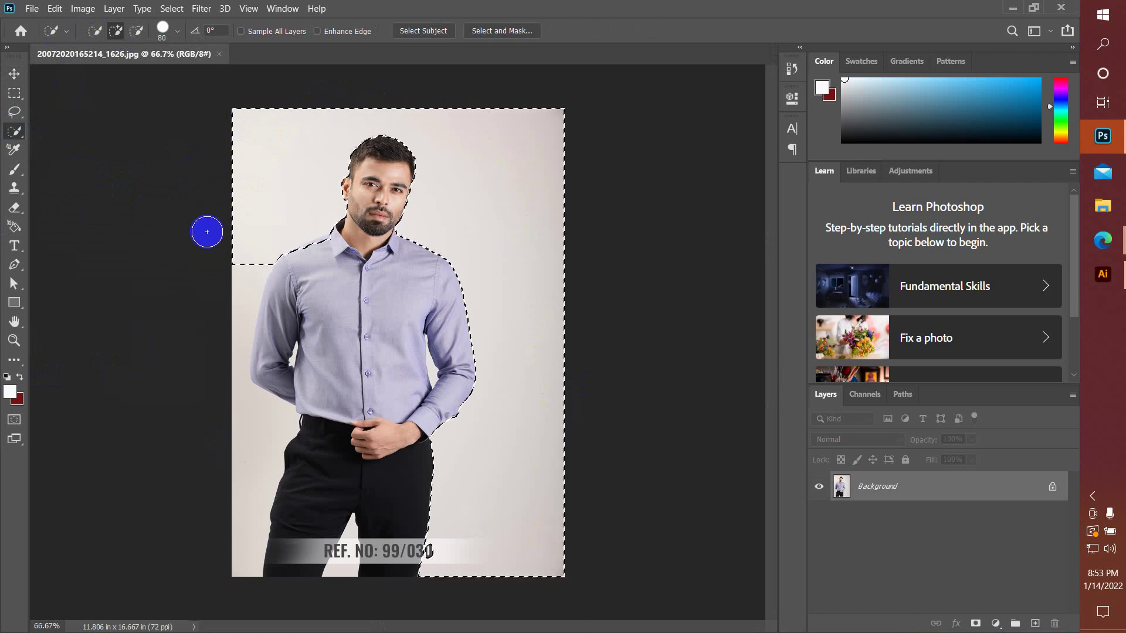
pyautogui.moveTo(207, 234); pyautogui.dragTo(228, 491)
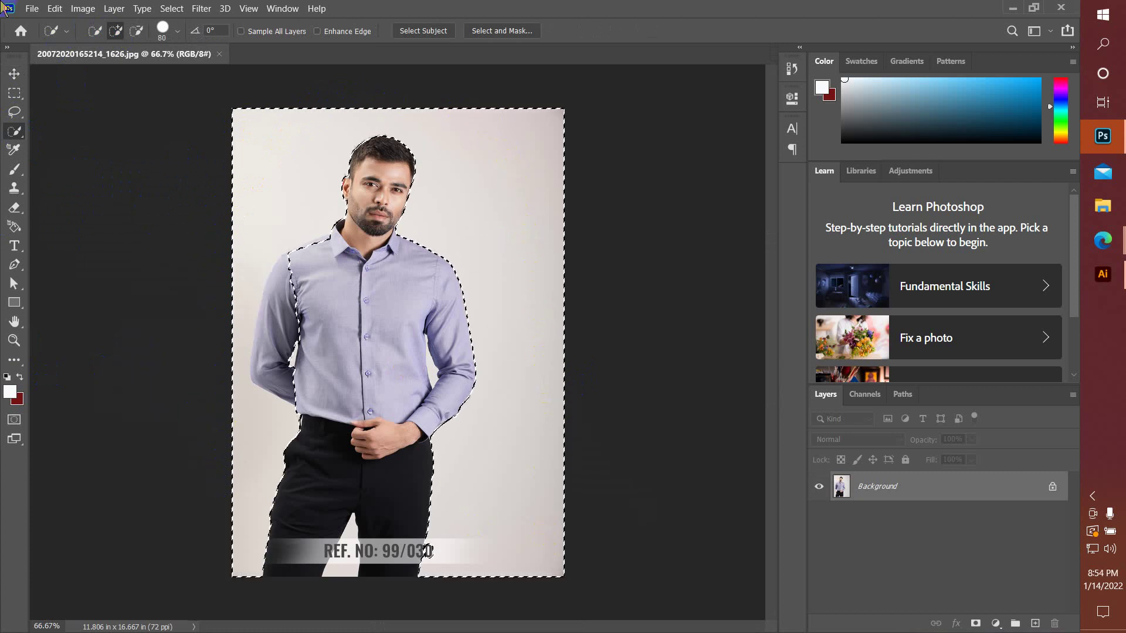
pyautogui.click(134, 35)
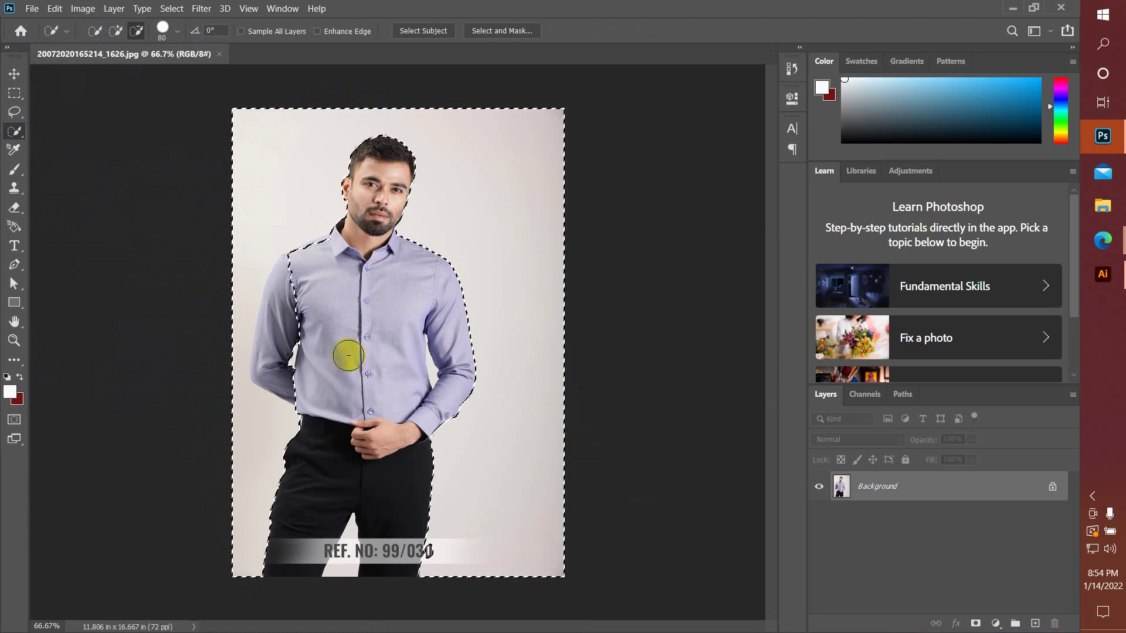
pyautogui.moveTo(296, 271)
pyautogui.mouseDown()
pyautogui.moveTo(287, 321)
pyautogui.moveTo(344, 450)
pyautogui.moveTo(379, 423)
pyautogui.moveTo(382, 439)
pyautogui.mouseUp()
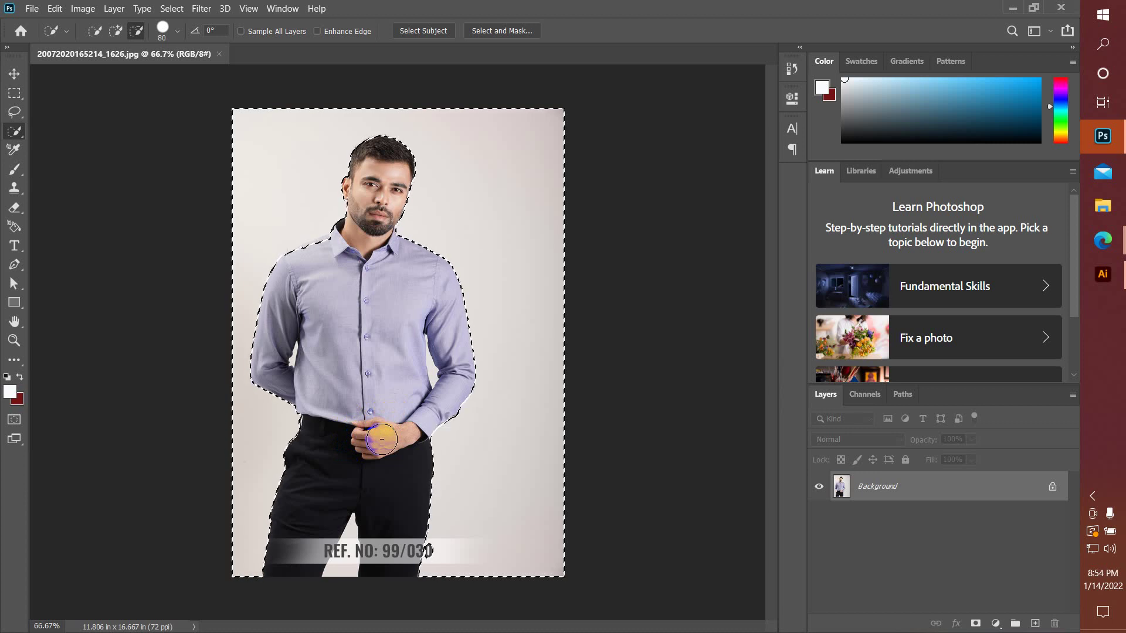
# - Unlock the Background into Layer 0, delete the selected backdrop, and deselect
pyautogui.hotkey('shift', 'F5')
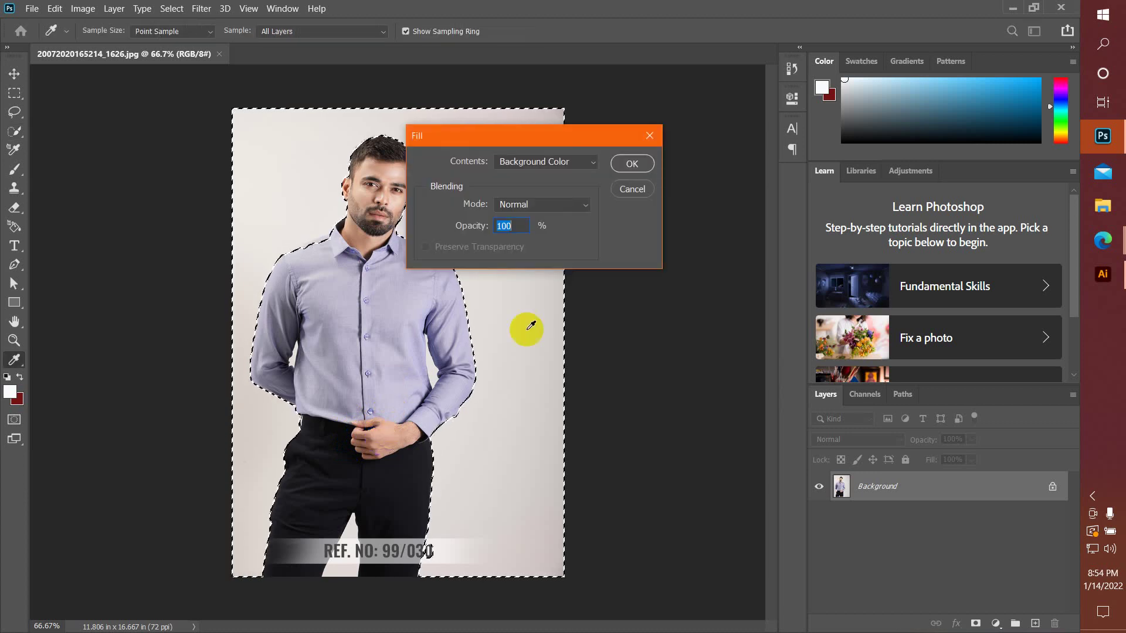
pyautogui.click(650, 136)
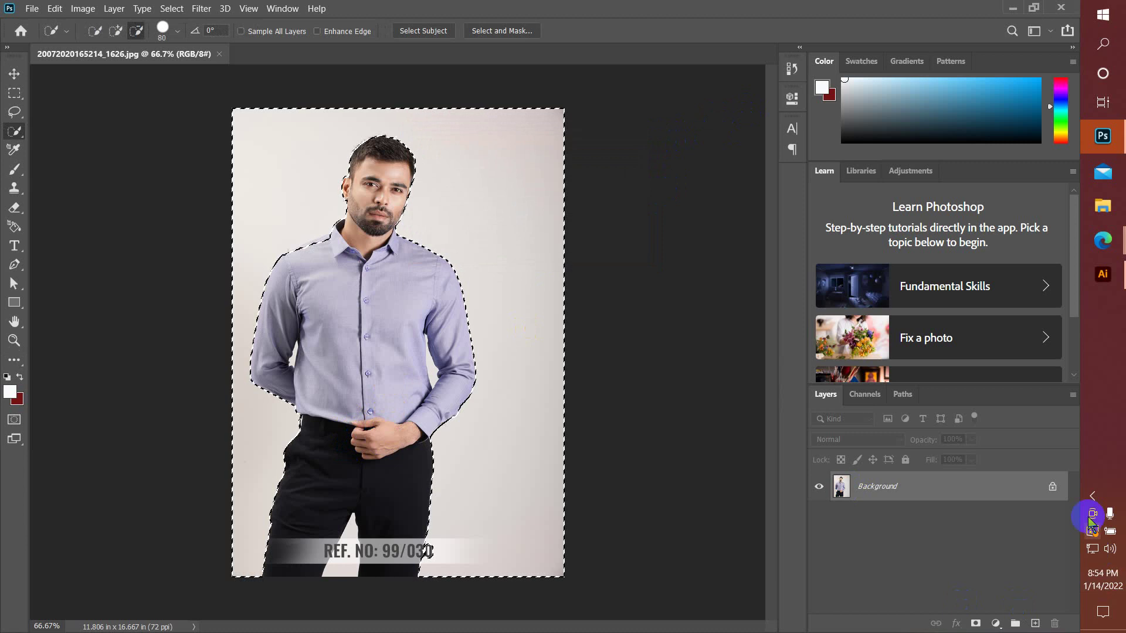
pyautogui.click(1052, 486)
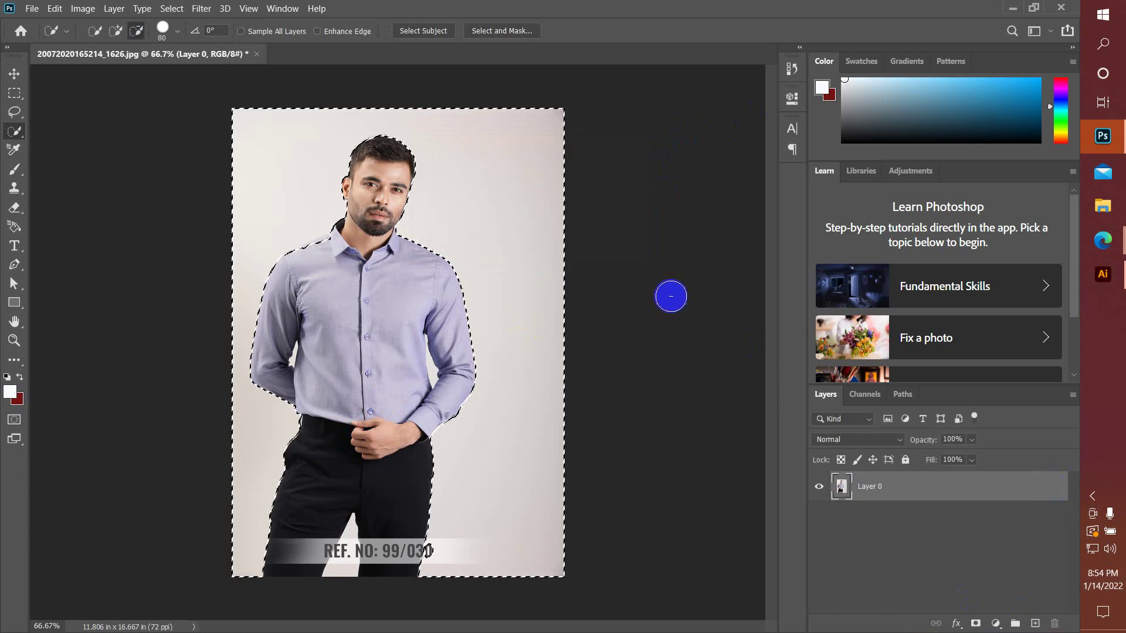
pyautogui.press('Delete')
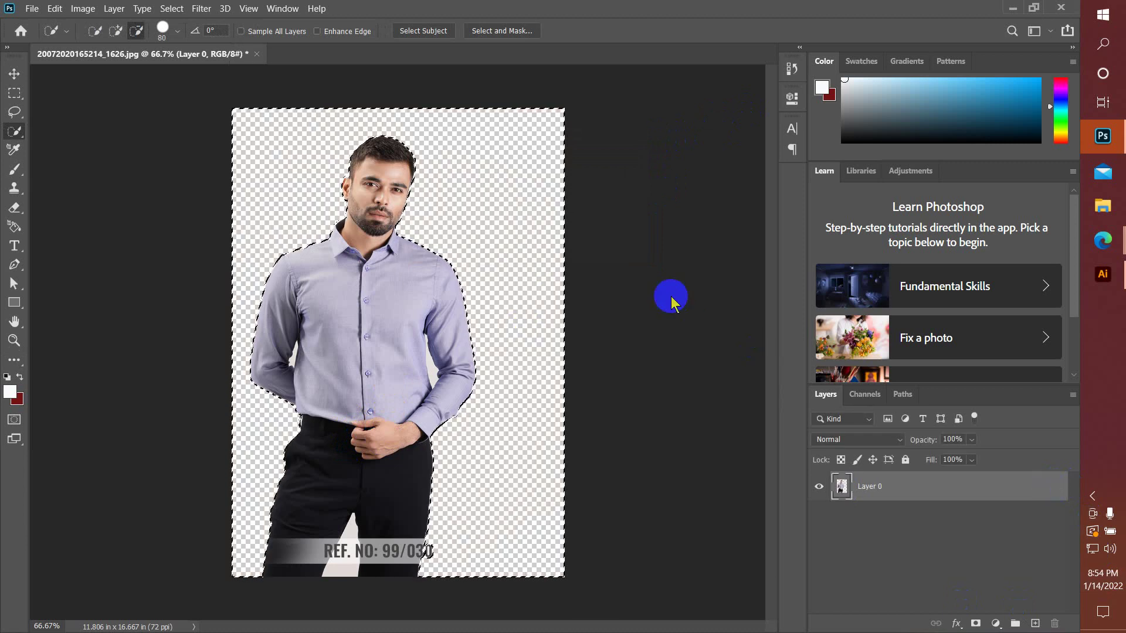
pyautogui.hotkey('ctrl', 'd')
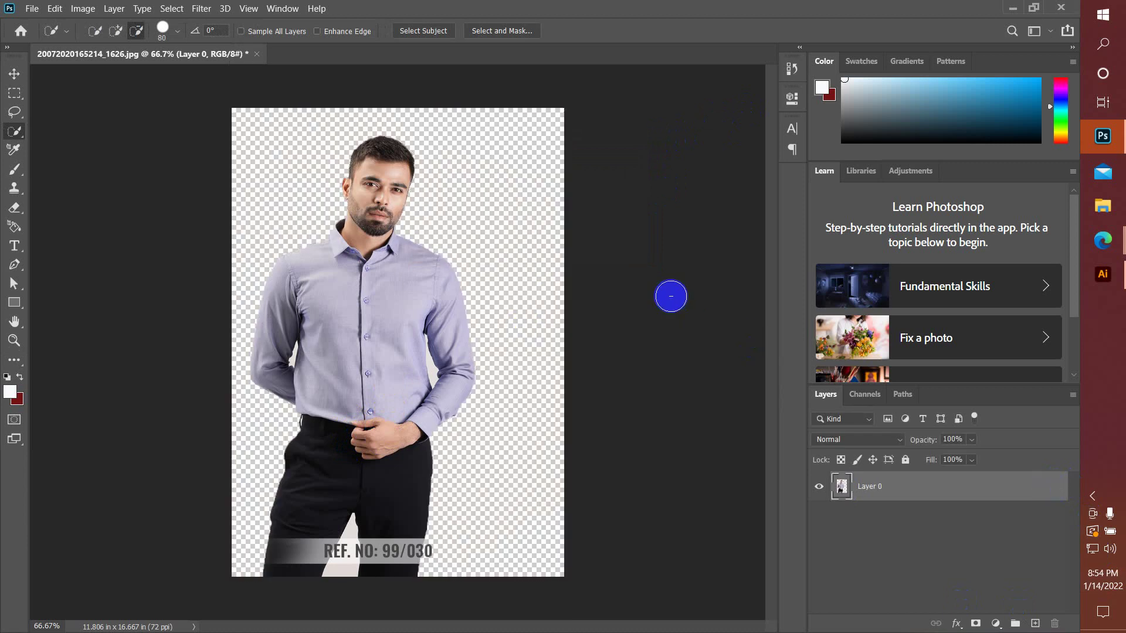
# - Move the cut-out man about 1.25 inches to the right
pyautogui.click(14, 73)
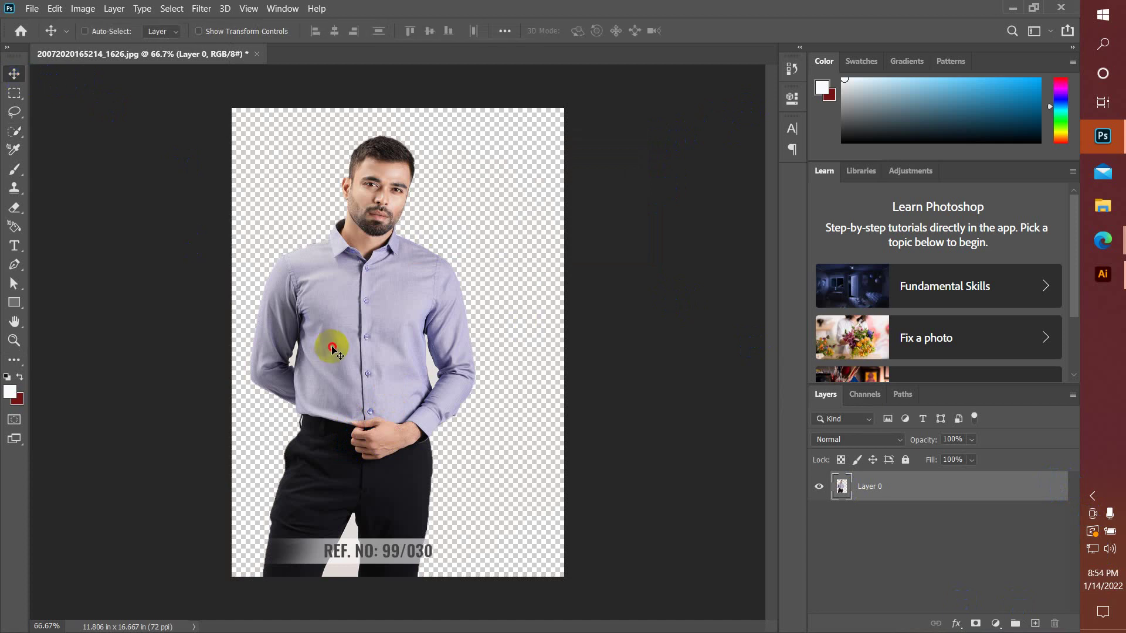
pyautogui.moveTo(332, 348); pyautogui.dragTo(364, 348)
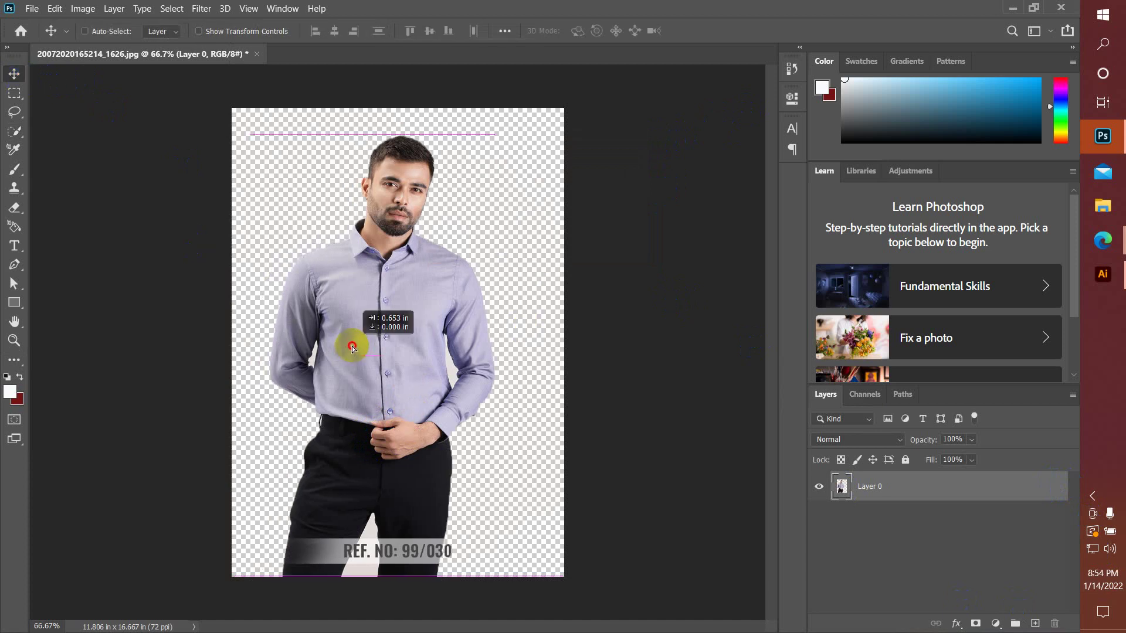
pyautogui.rightClick(402, 368)
pyautogui.click(402, 337)
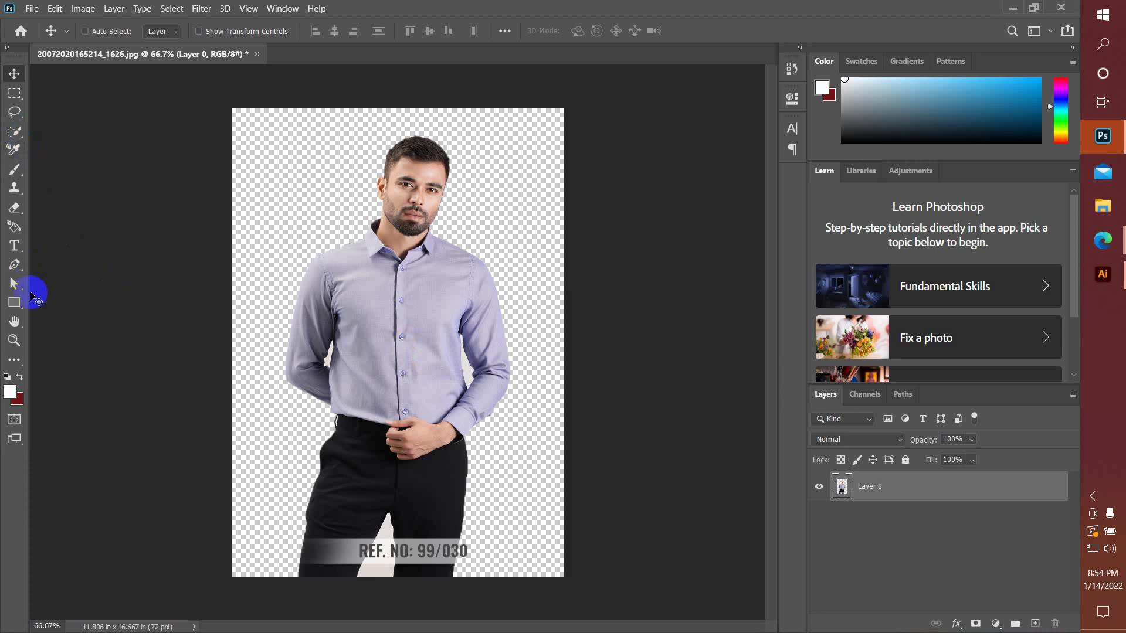
pyautogui.click(14, 93)
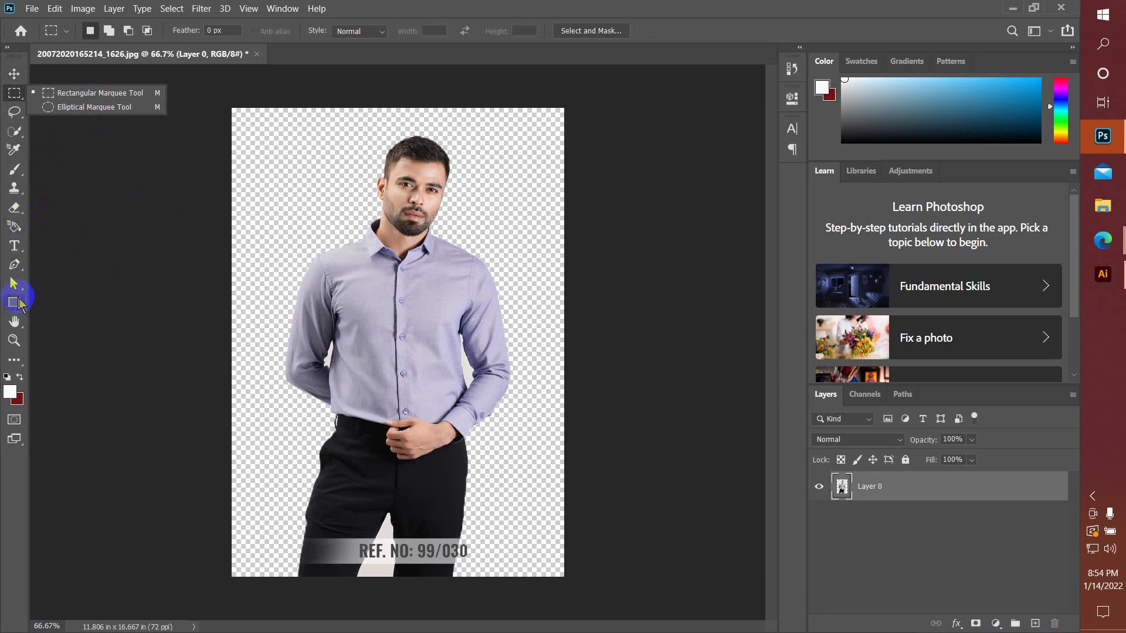
pyautogui.click(86, 94)
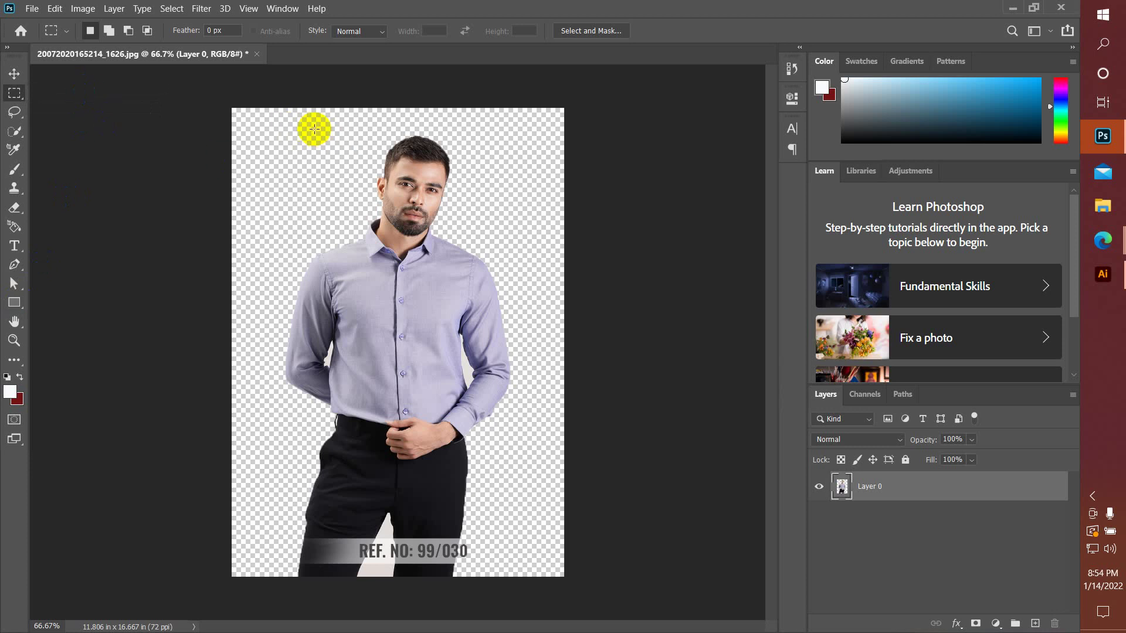
pyautogui.moveTo(315, 130); pyautogui.dragTo(494, 327)
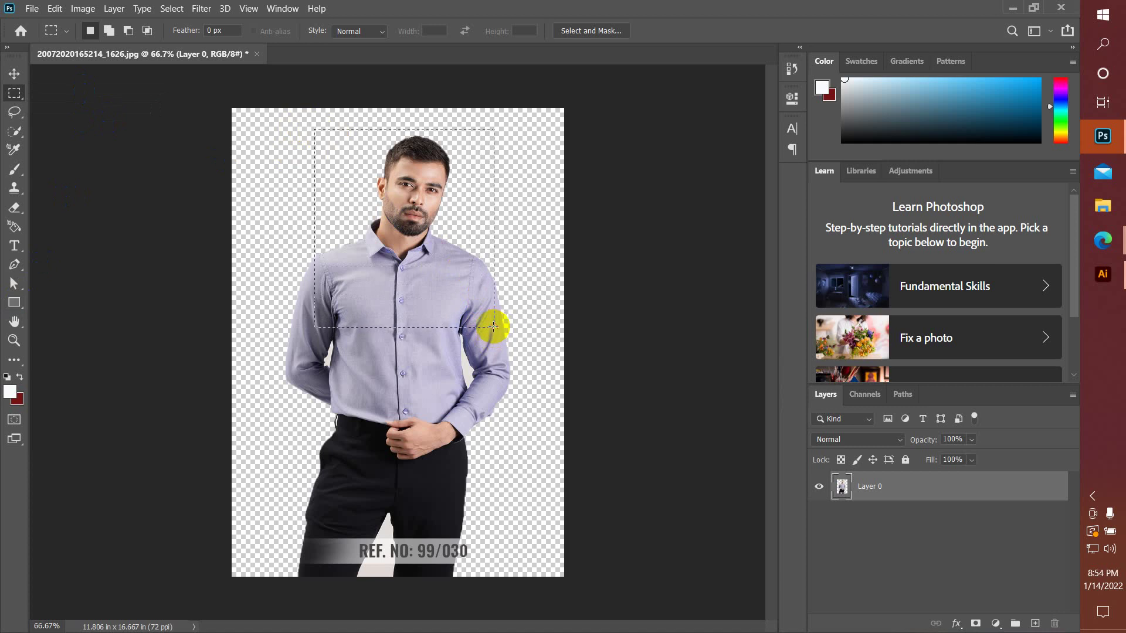
pyautogui.click(377, 289)
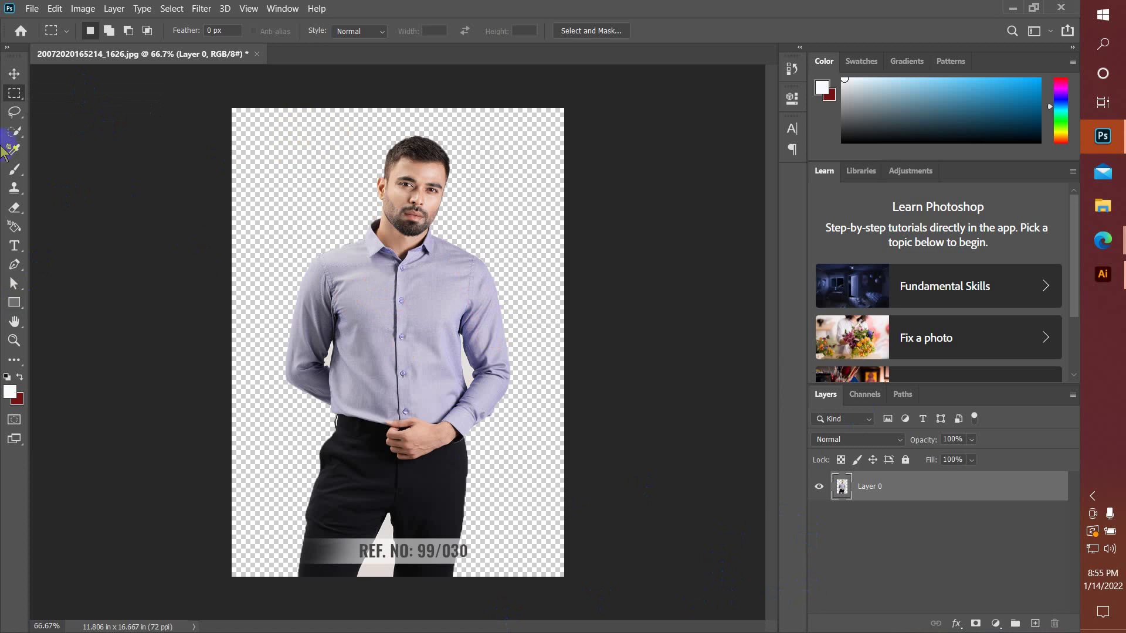
# - Draw a rectangle covering the whole page
pyautogui.click(14, 302)
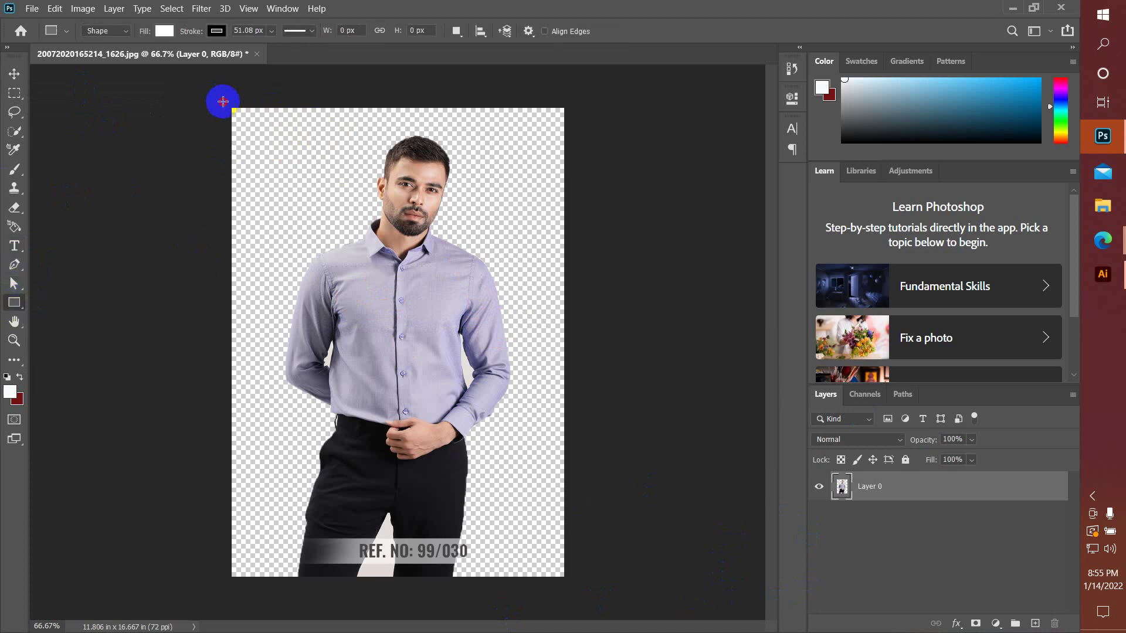
pyautogui.moveTo(219, 99); pyautogui.dragTo(575, 585)
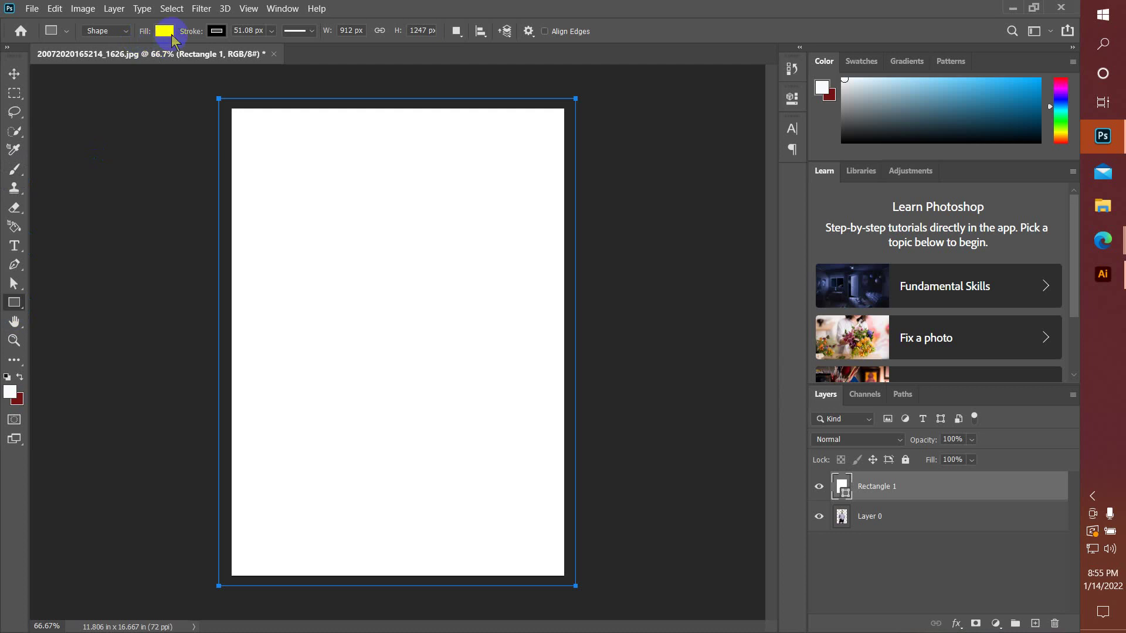
pyautogui.click(164, 31)
pyautogui.click(164, 31)
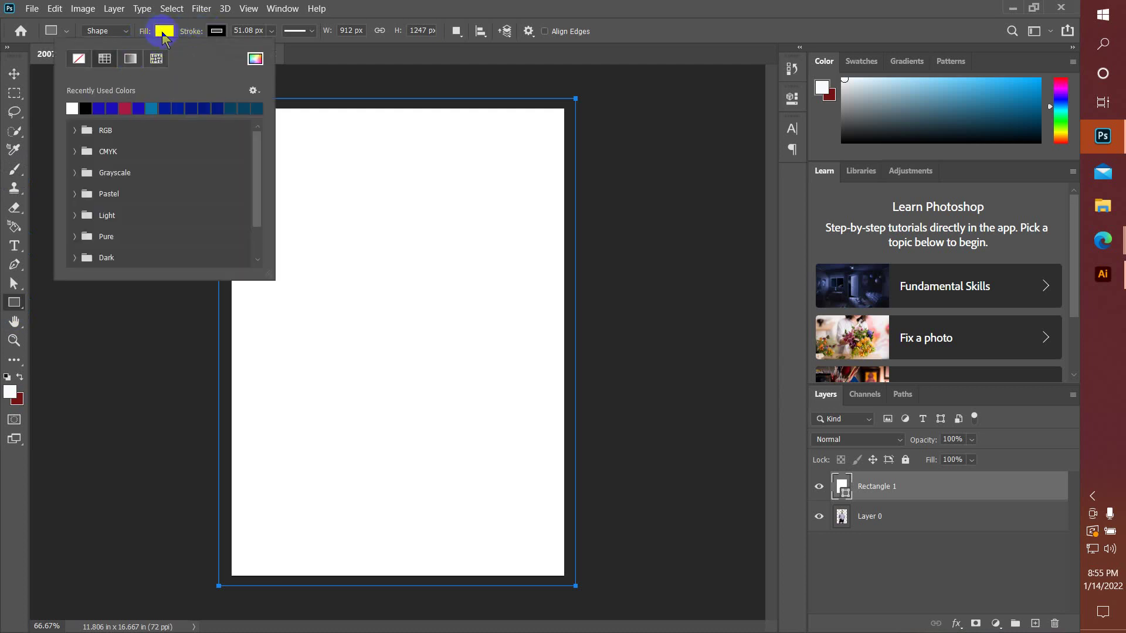
pyautogui.click(164, 30)
pyautogui.click(10, 394)
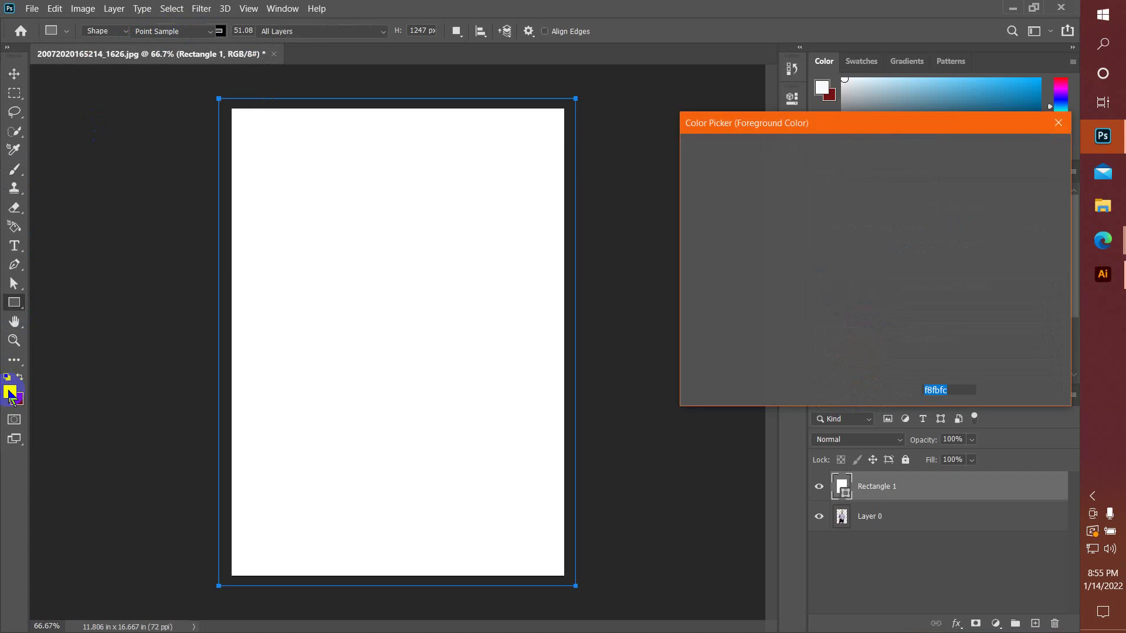
pyautogui.click(403, 336)
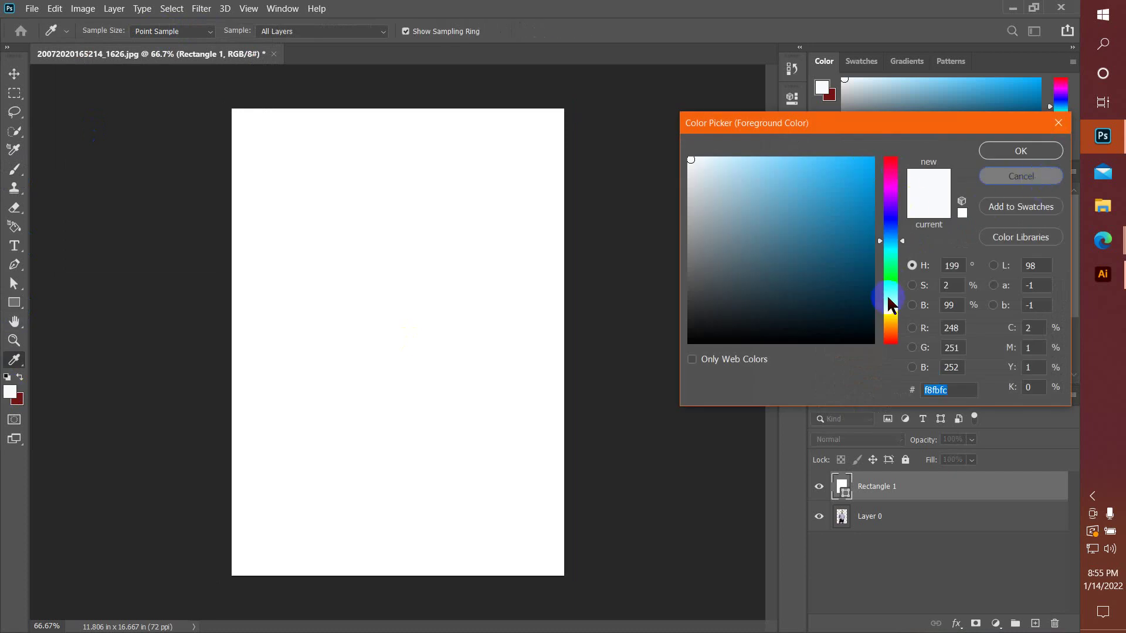
pyautogui.click(1032, 179)
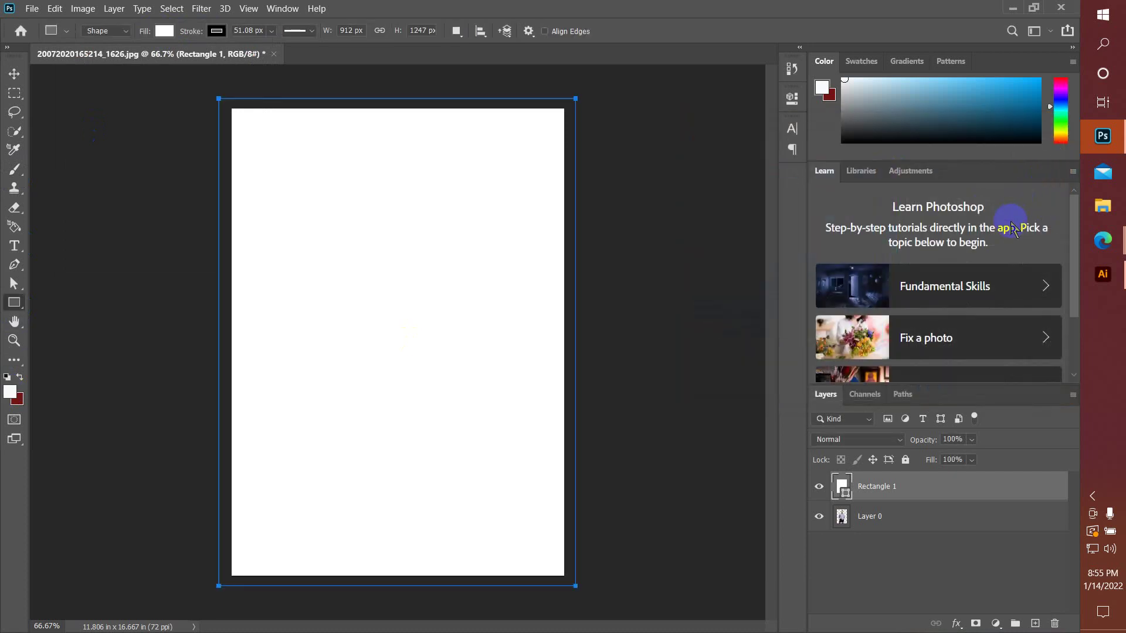
# - Set the rectangle's fill to a deep golden yellow in the Color Picker
pyautogui.click(165, 30)
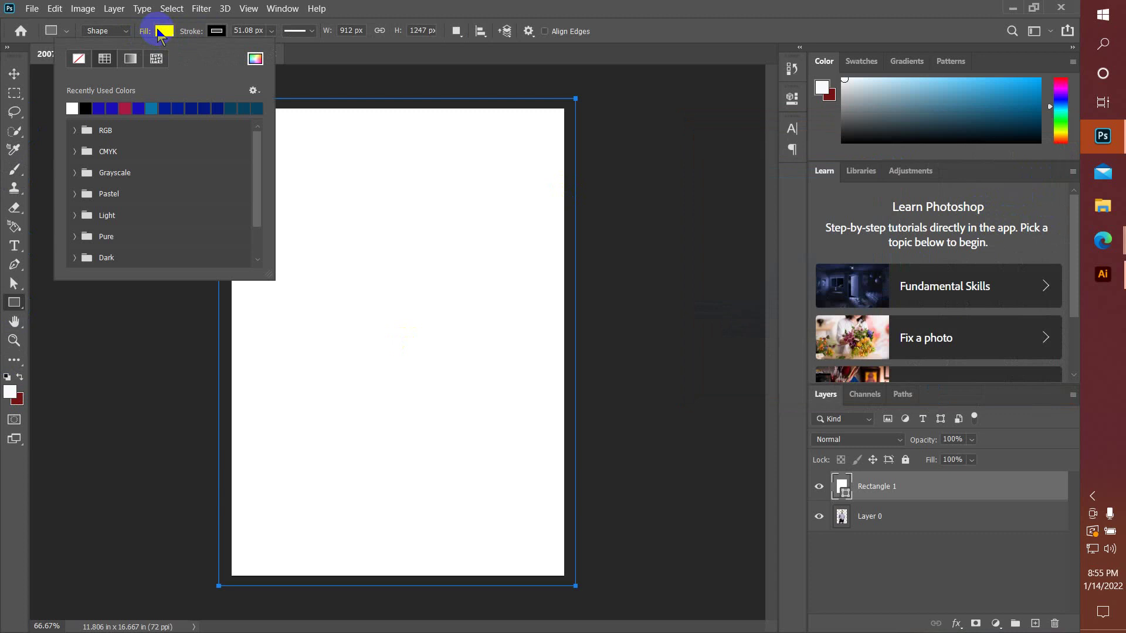
pyautogui.click(254, 59)
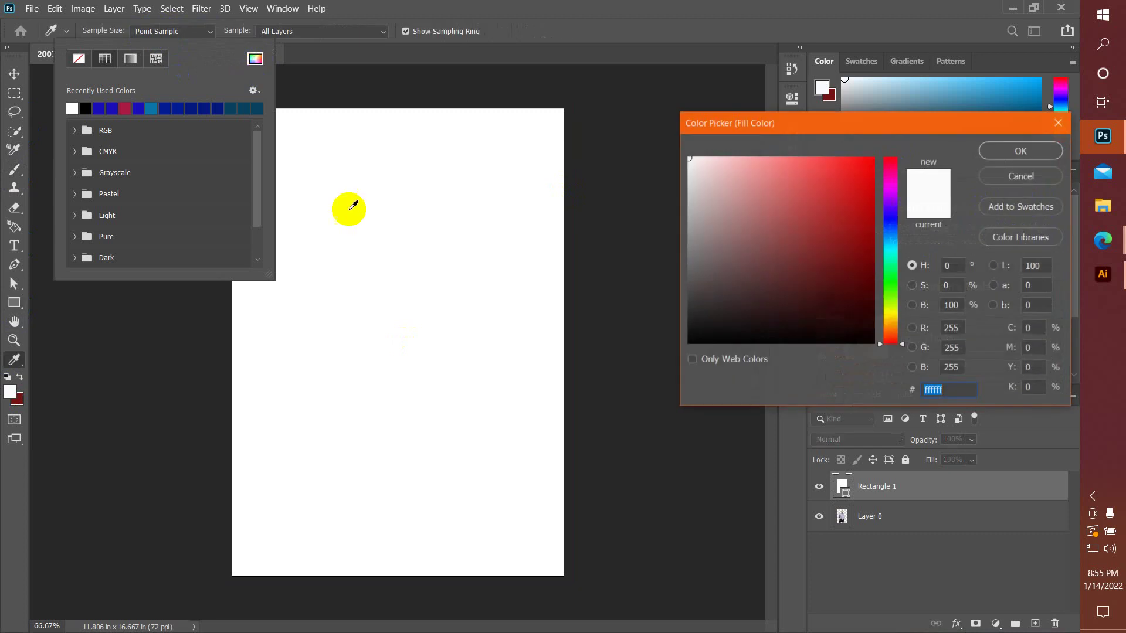
pyautogui.click(890, 312)
pyautogui.moveTo(839, 264); pyautogui.dragTo(876, 161)
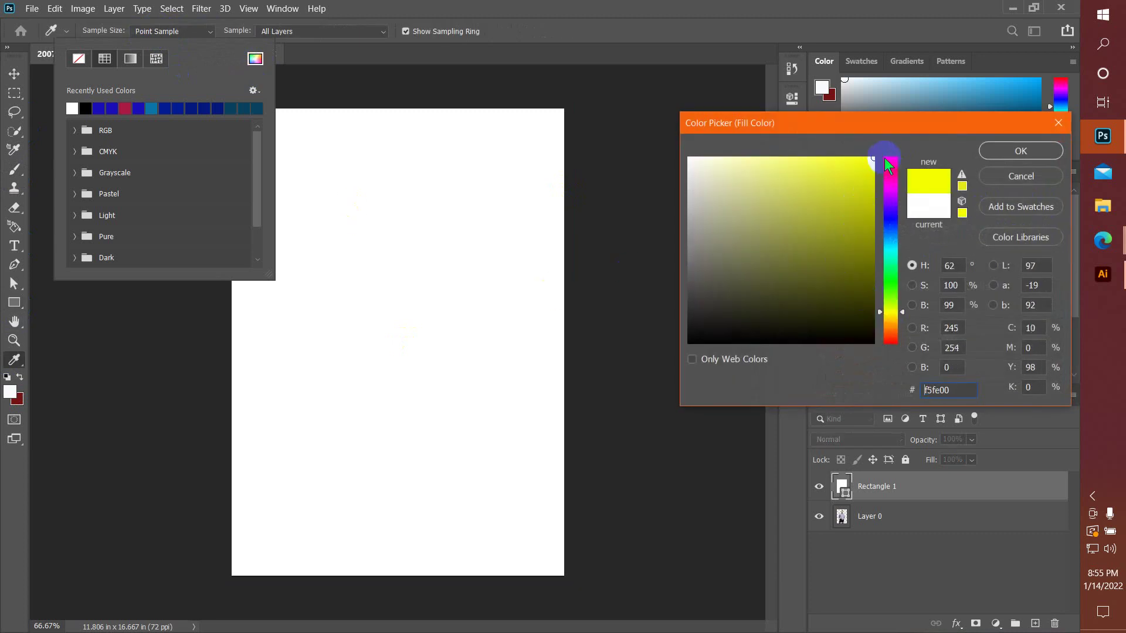
pyautogui.click(891, 313)
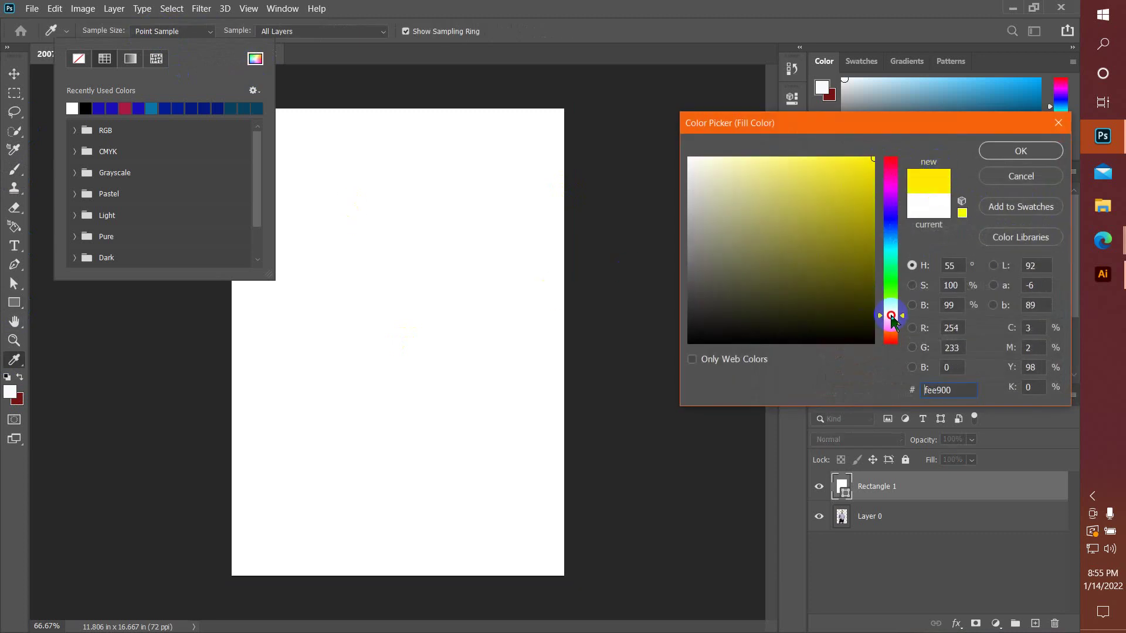
pyautogui.moveTo(867, 182); pyautogui.dragTo(873, 165)
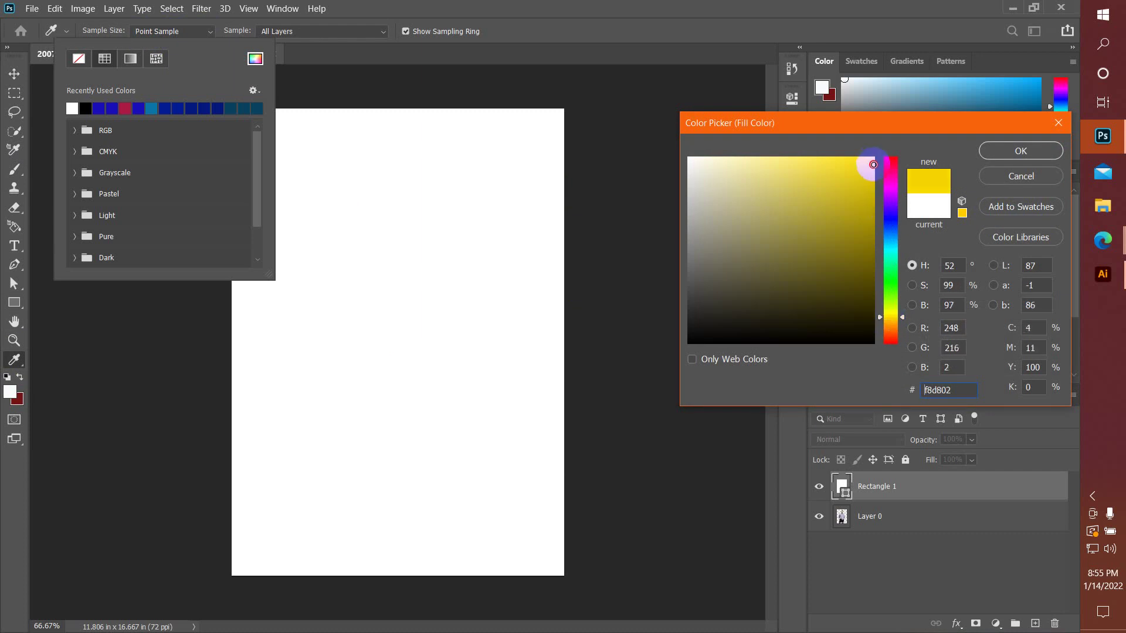
pyautogui.click(870, 165)
pyautogui.click(1021, 151)
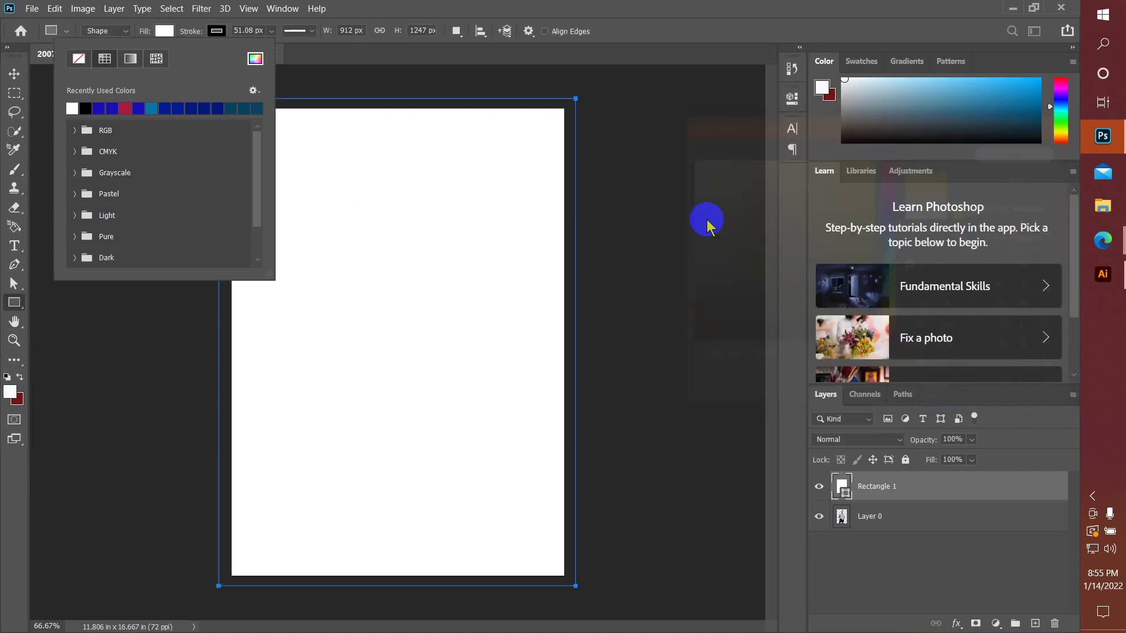
pyautogui.click(166, 33)
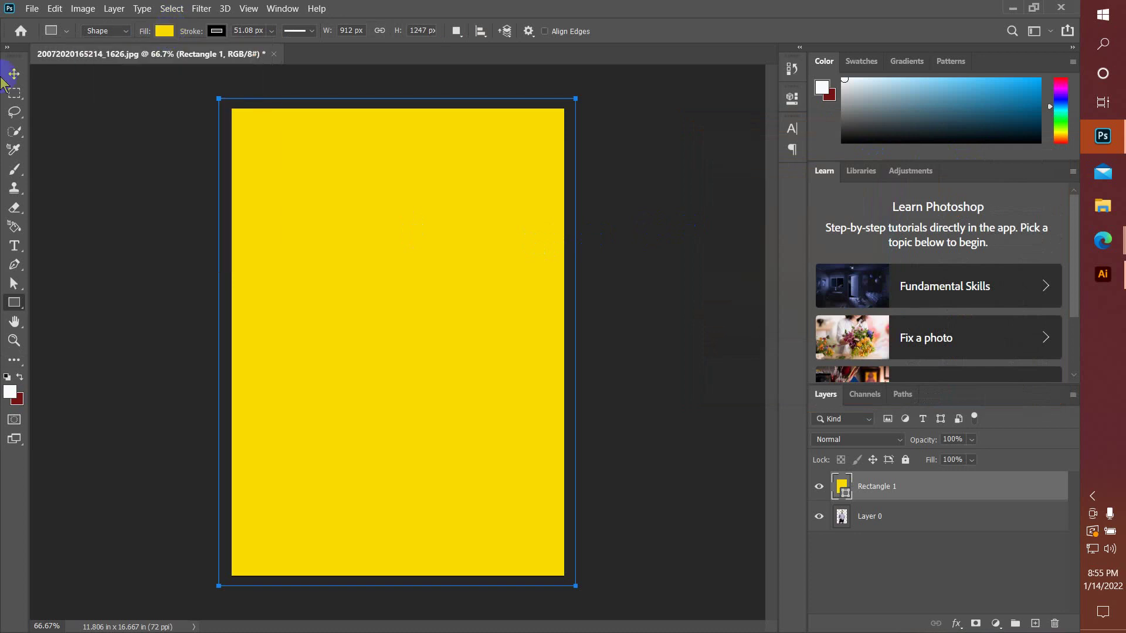
# - Move the yellow rectangle below Layer 0 in the layer stack
pyautogui.click(15, 74)
pyautogui.moveTo(979, 493); pyautogui.dragTo(966, 548)
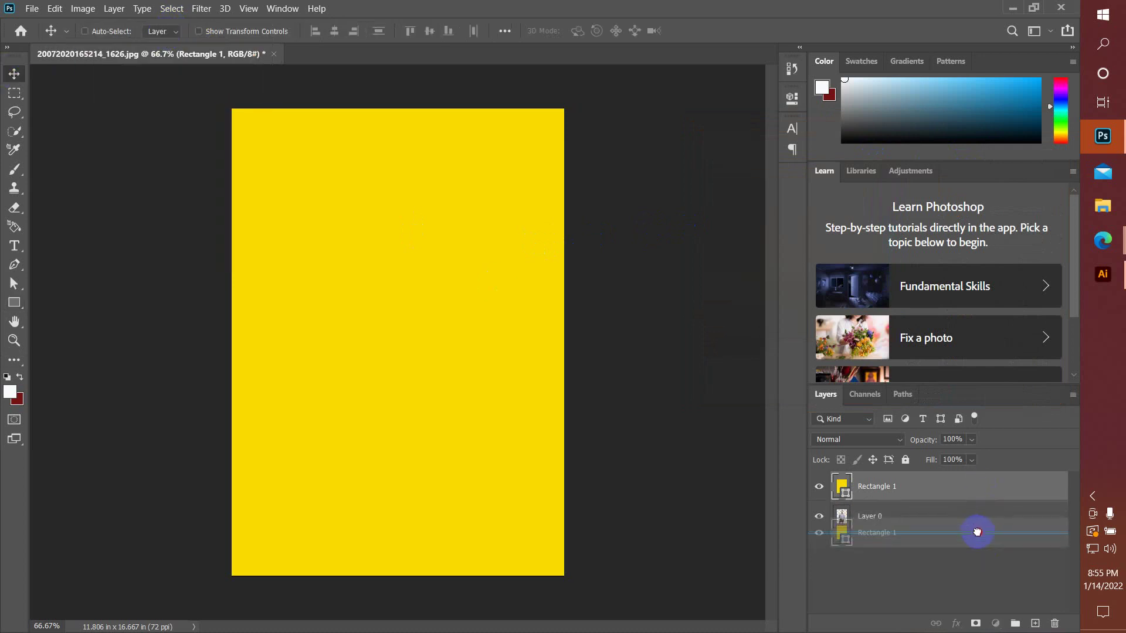
pyautogui.hotkey('ctrl', '[')
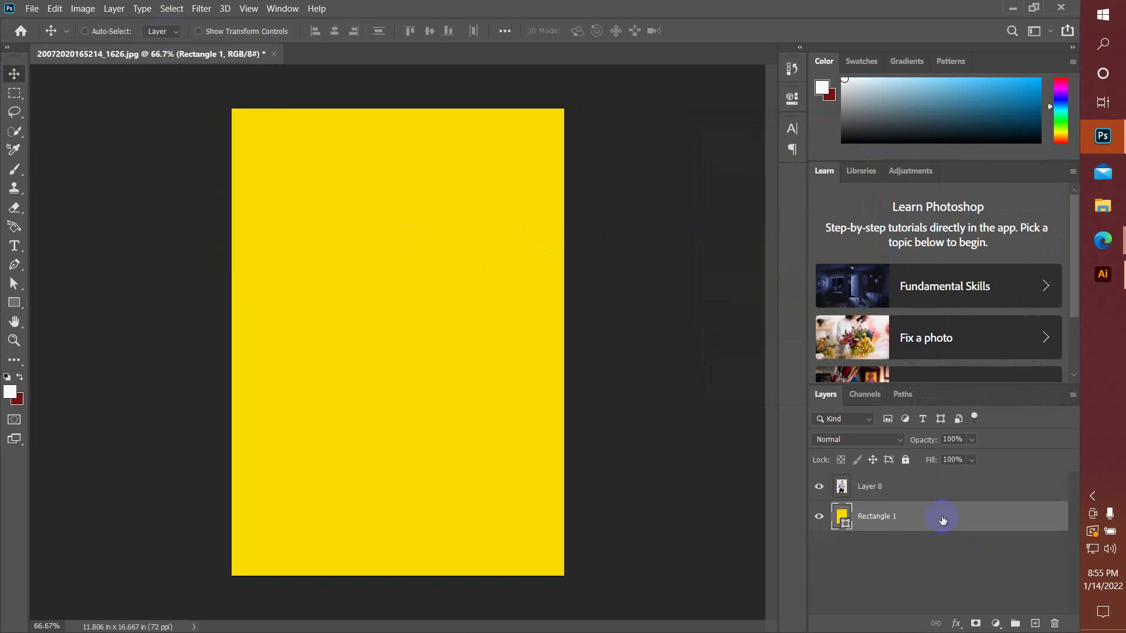
pyautogui.moveTo(938, 519)
pyautogui.mouseDown()
pyautogui.moveTo(947, 481)
pyautogui.moveTo(903, 541)
pyautogui.mouseUp()
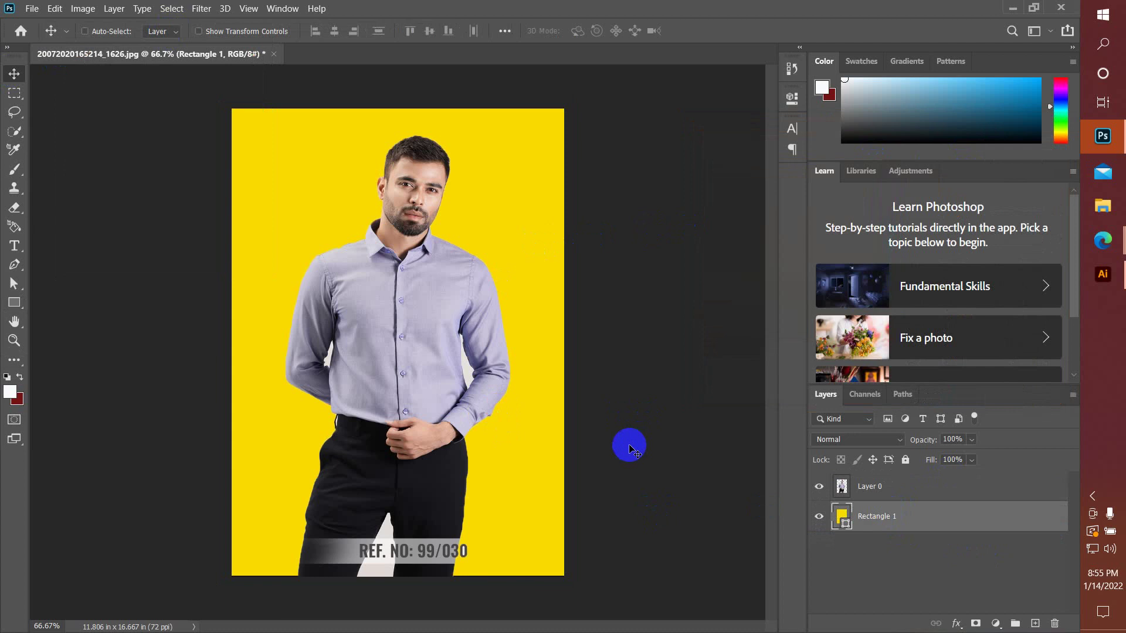
pyautogui.click(40, 9)
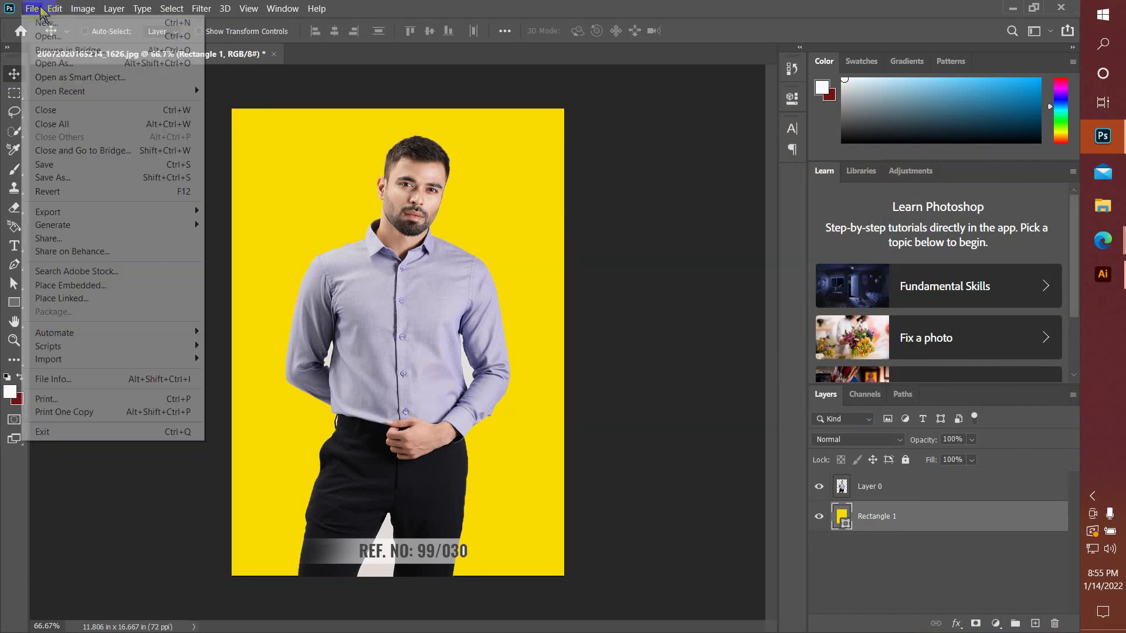
pyautogui.click(68, 178)
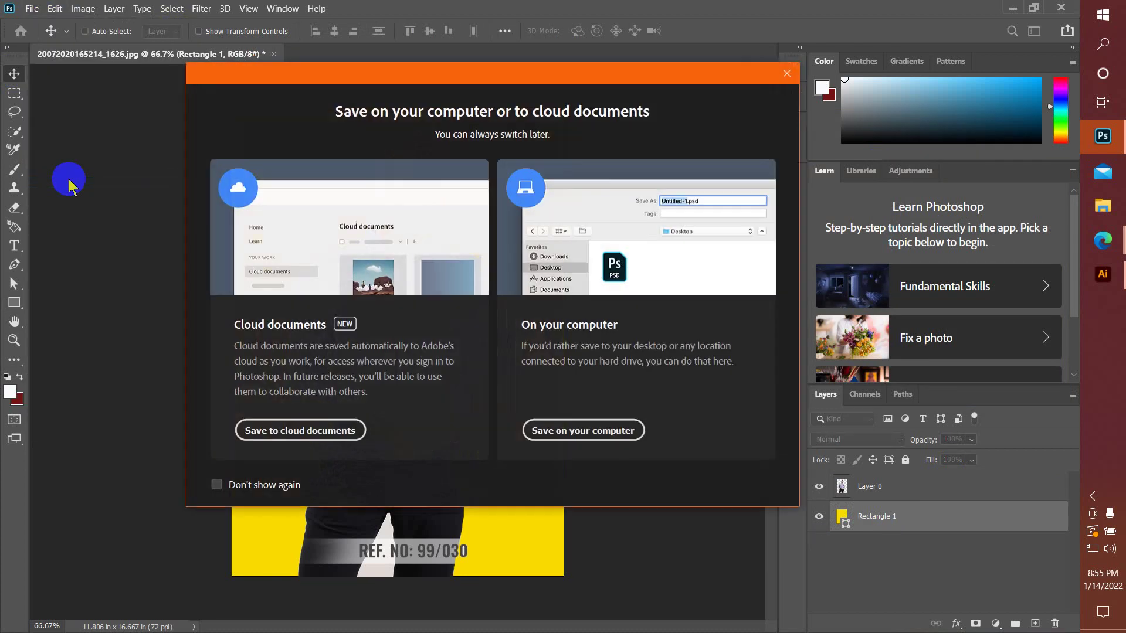
pyautogui.click(579, 431)
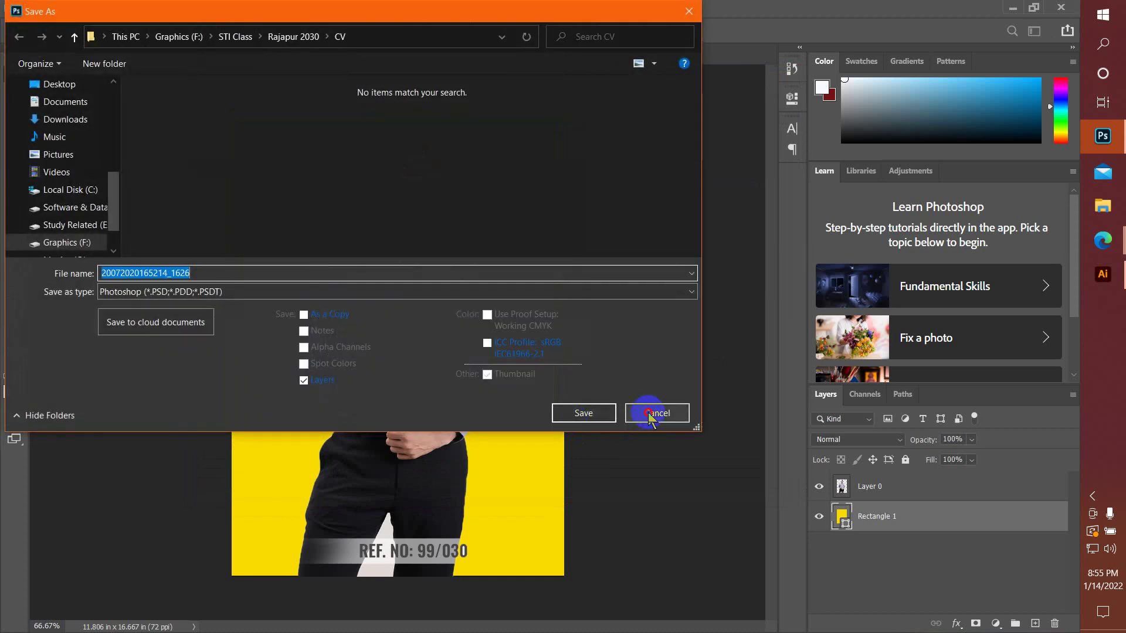
pyautogui.click(656, 414)
pyautogui.click(907, 491)
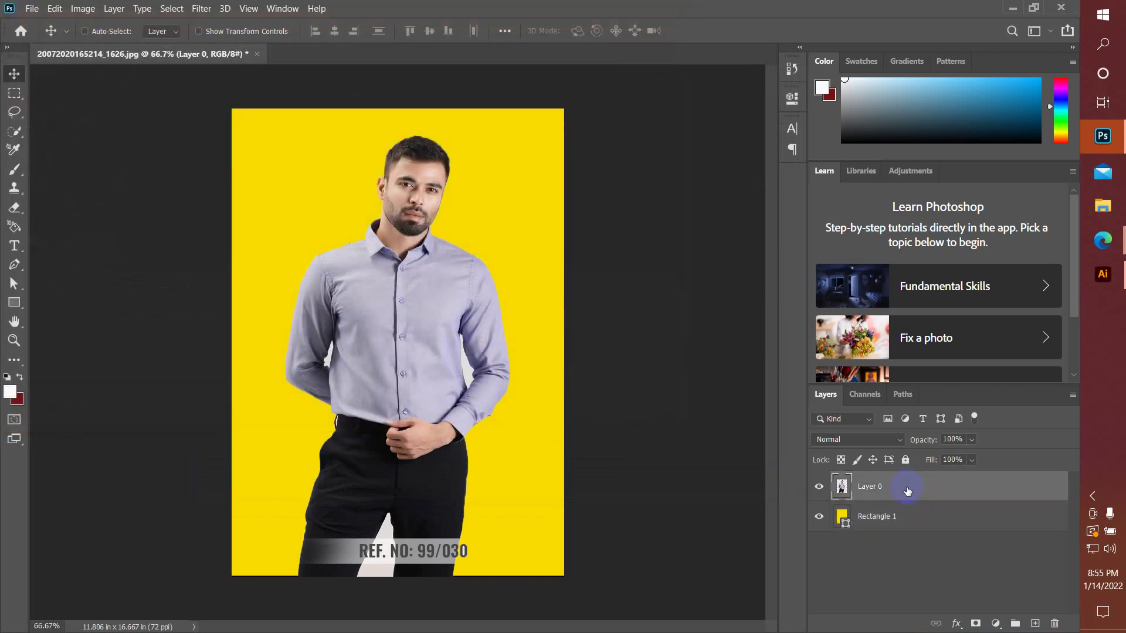
# - Add a Drop Shadow to Layer 0 with a 150° angle and 25% opacity
pyautogui.doubleClick(936, 493)
pyautogui.moveTo(648, 68); pyautogui.dragTo(787, 54)
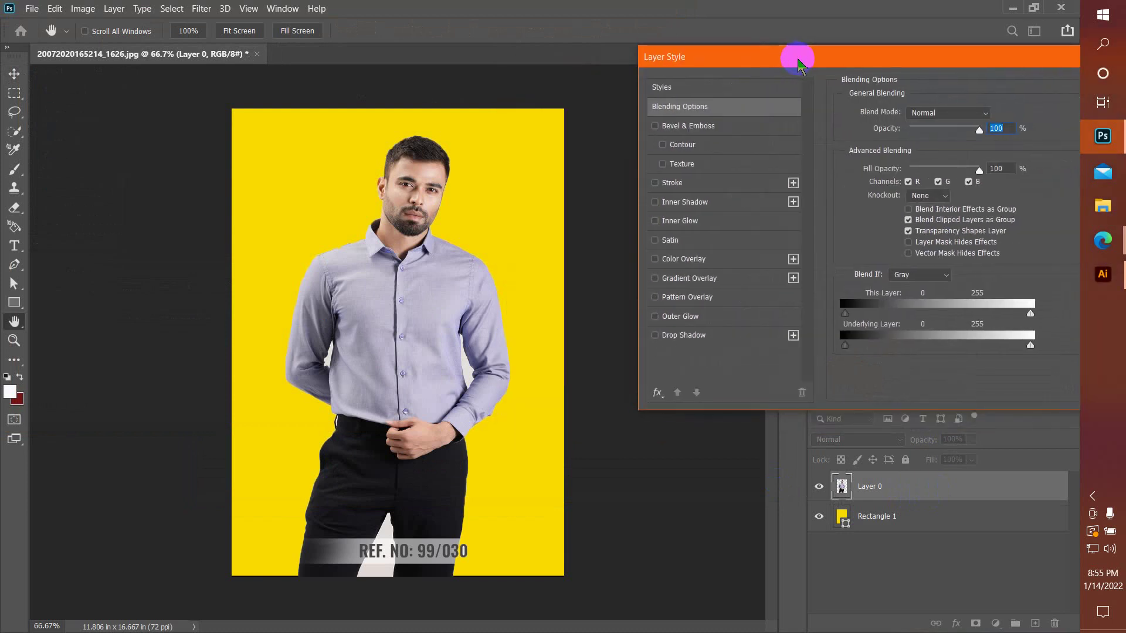
pyautogui.press('Down')
pyautogui.press('Down')
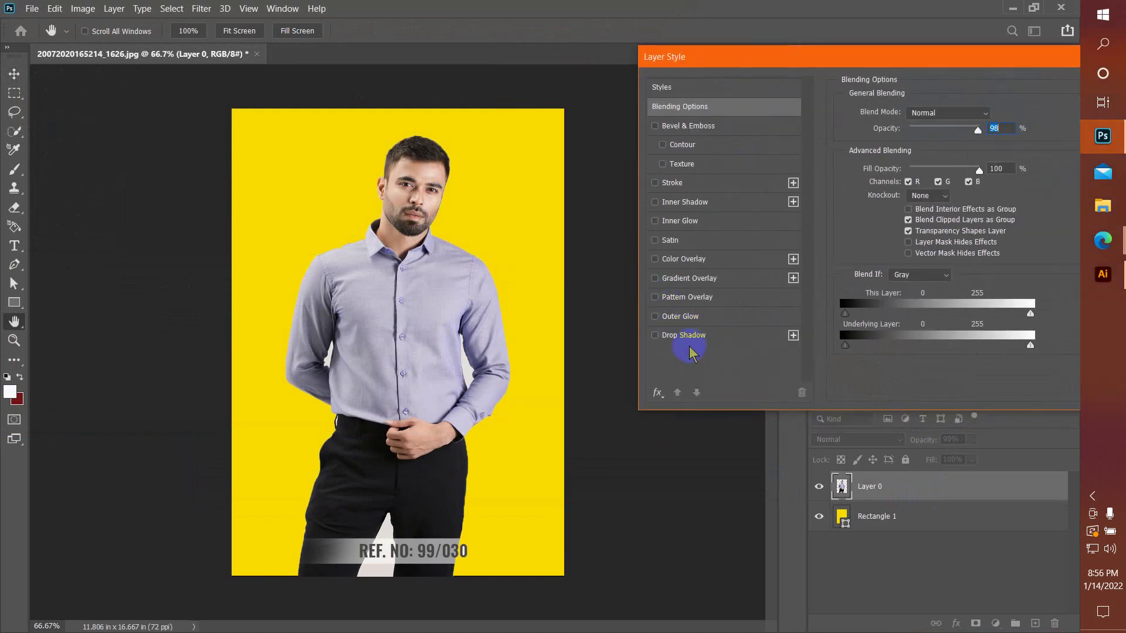
pyautogui.click(692, 336)
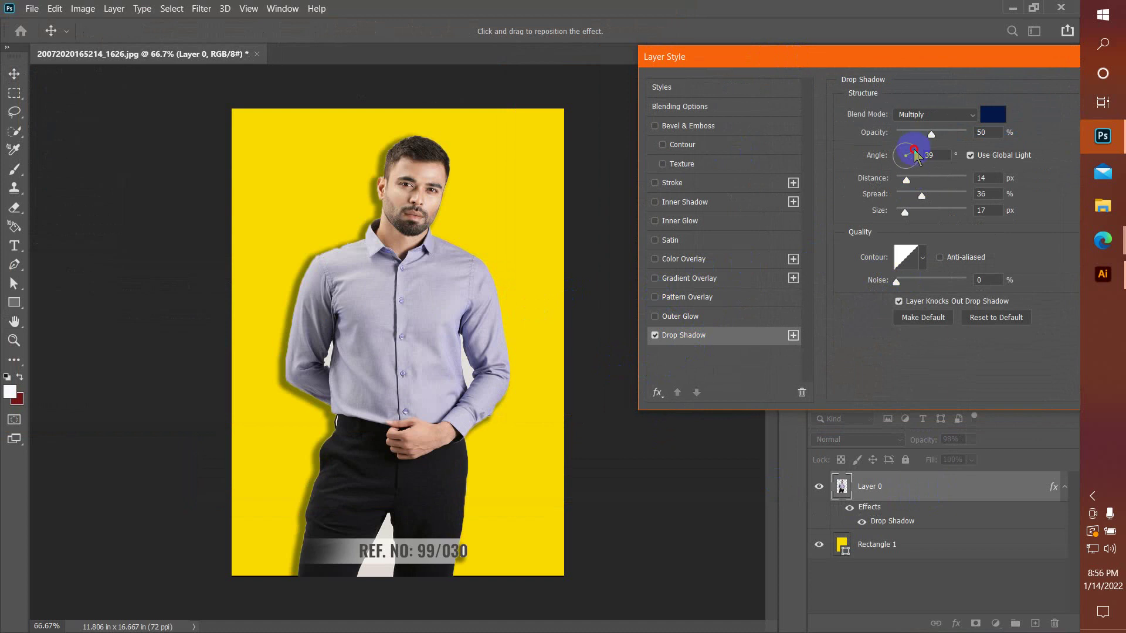
pyautogui.moveTo(913, 152); pyautogui.dragTo(917, 160)
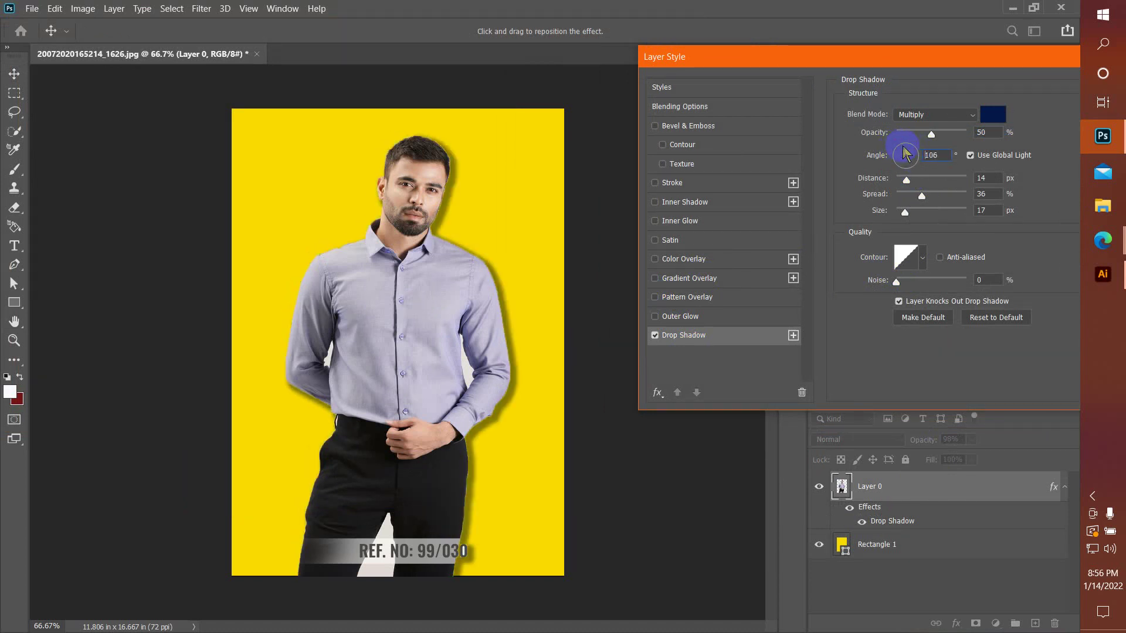
pyautogui.click(906, 153)
pyautogui.moveTo(901, 154); pyautogui.dragTo(903, 155)
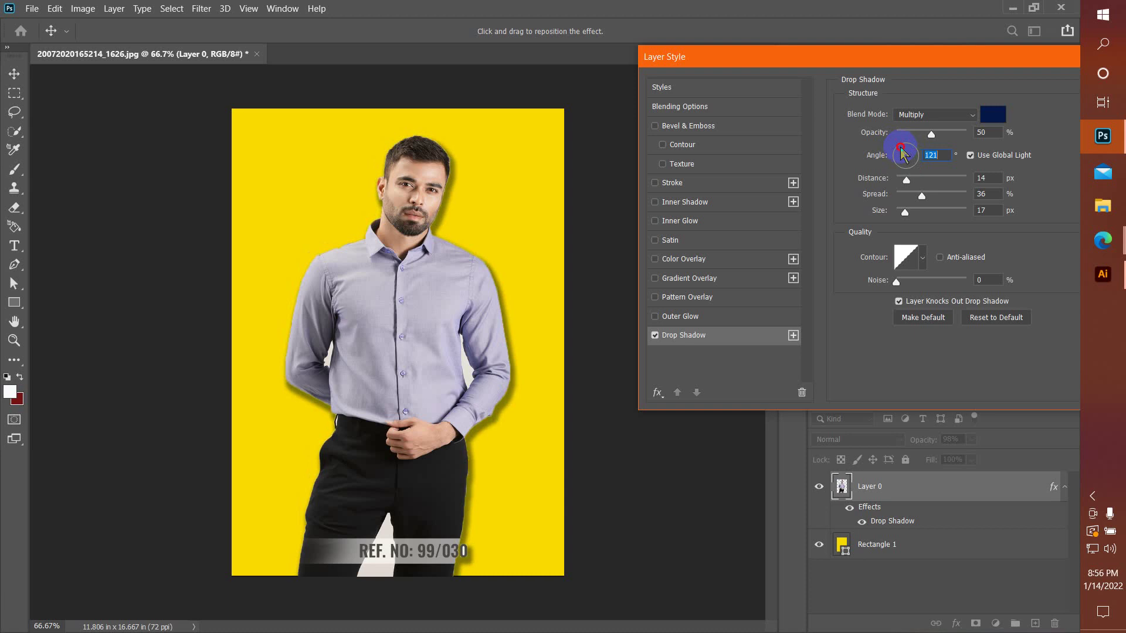
pyautogui.click(900, 156)
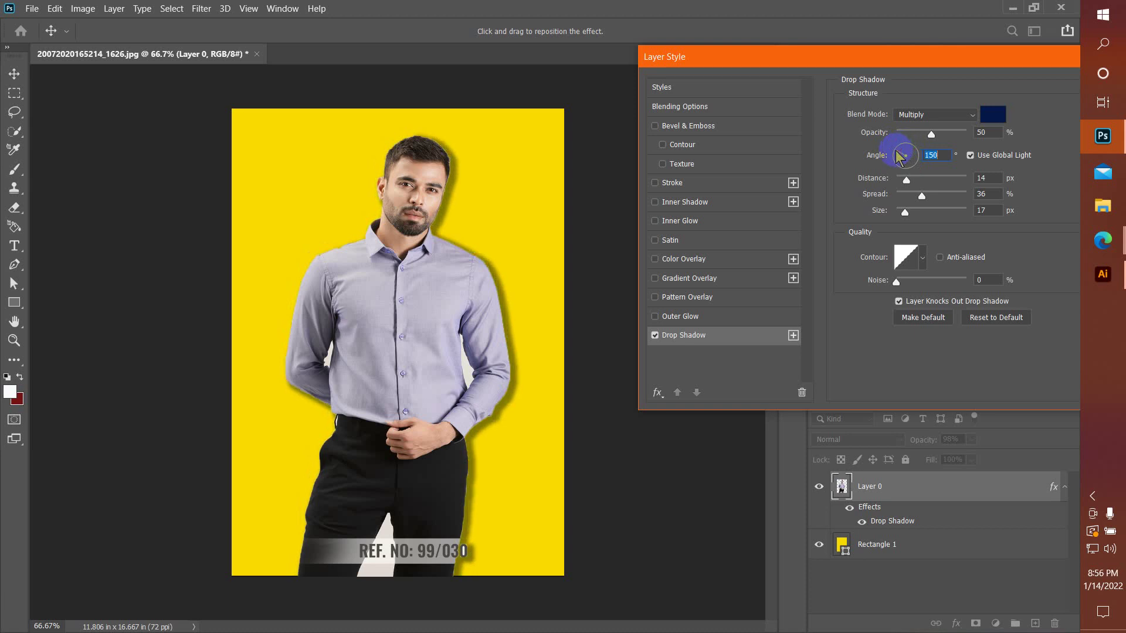
pyautogui.moveTo(924, 137); pyautogui.dragTo(915, 140)
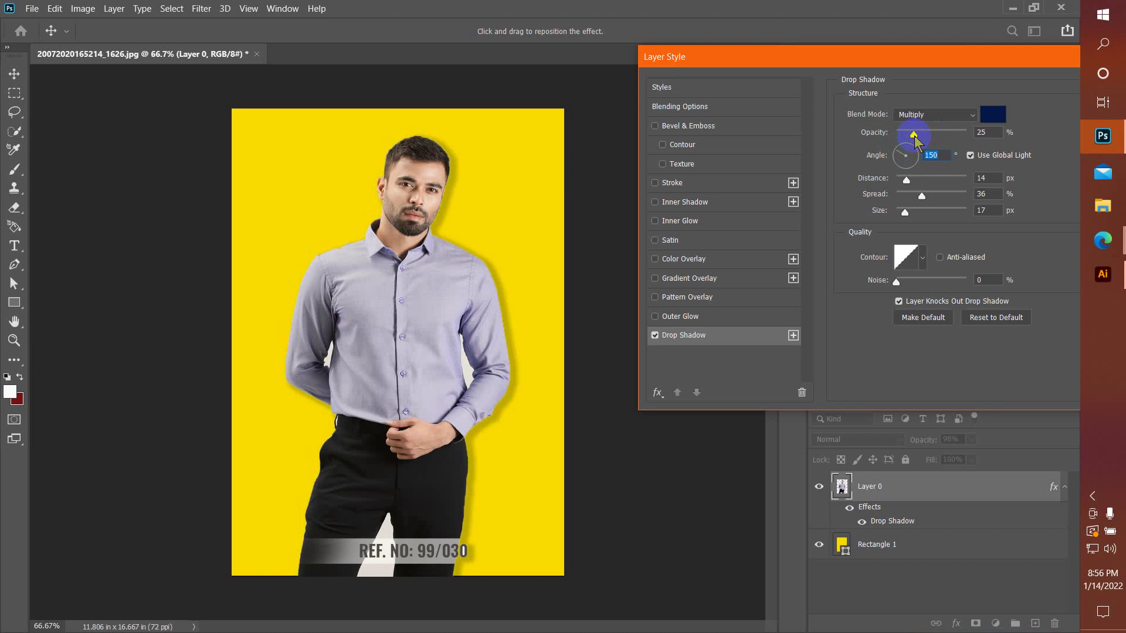
pyautogui.moveTo(1004, 57); pyautogui.dragTo(847, 58)
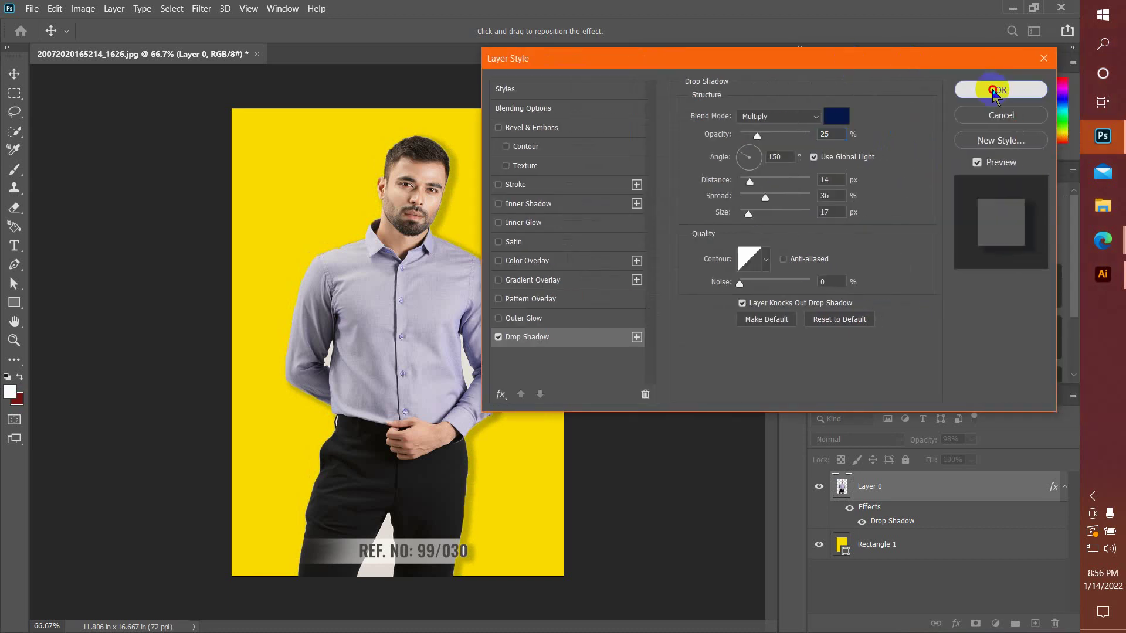
pyautogui.click(995, 90)
# - Save the portrait to the computer as JPEG '11' in the CV folder at quality 12
pyautogui.click(31, 8)
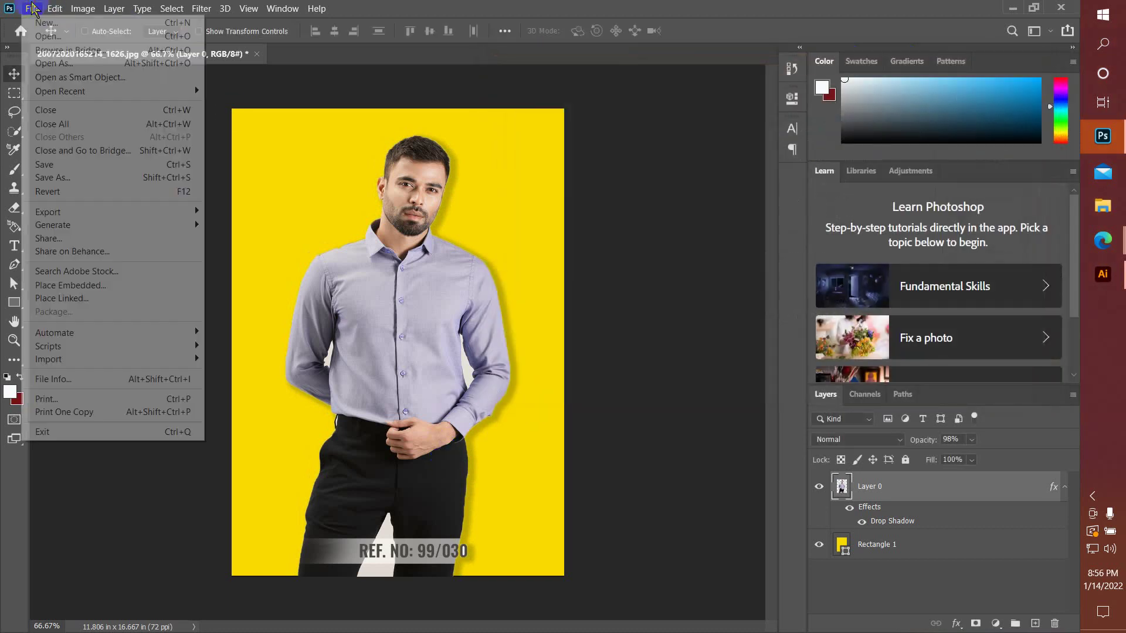
pyautogui.click(67, 177)
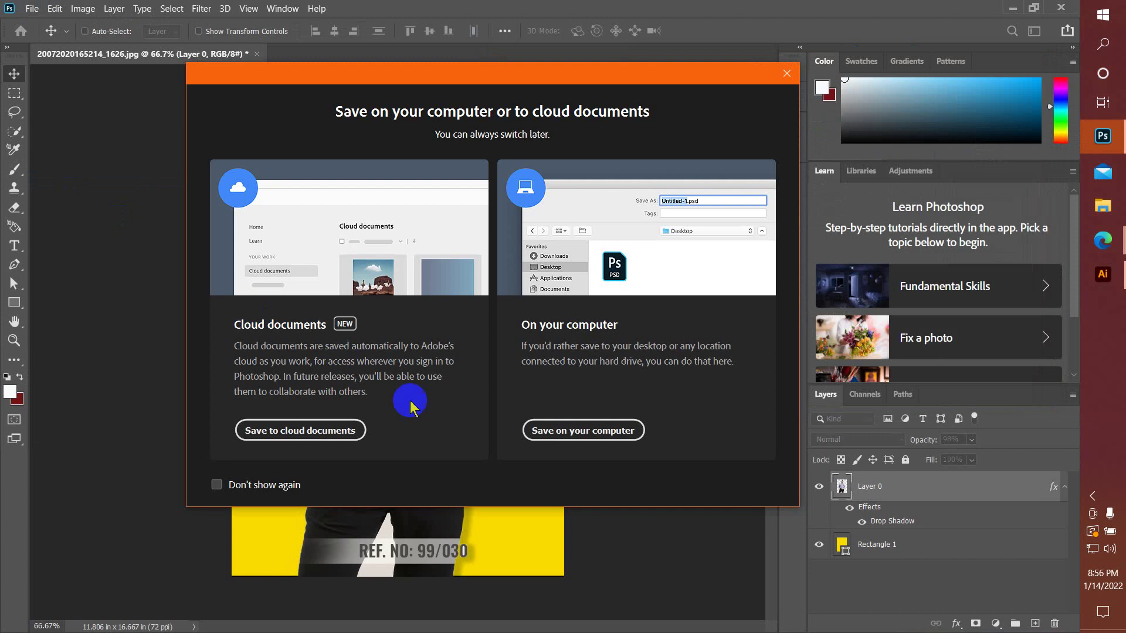
pyautogui.click(784, 83)
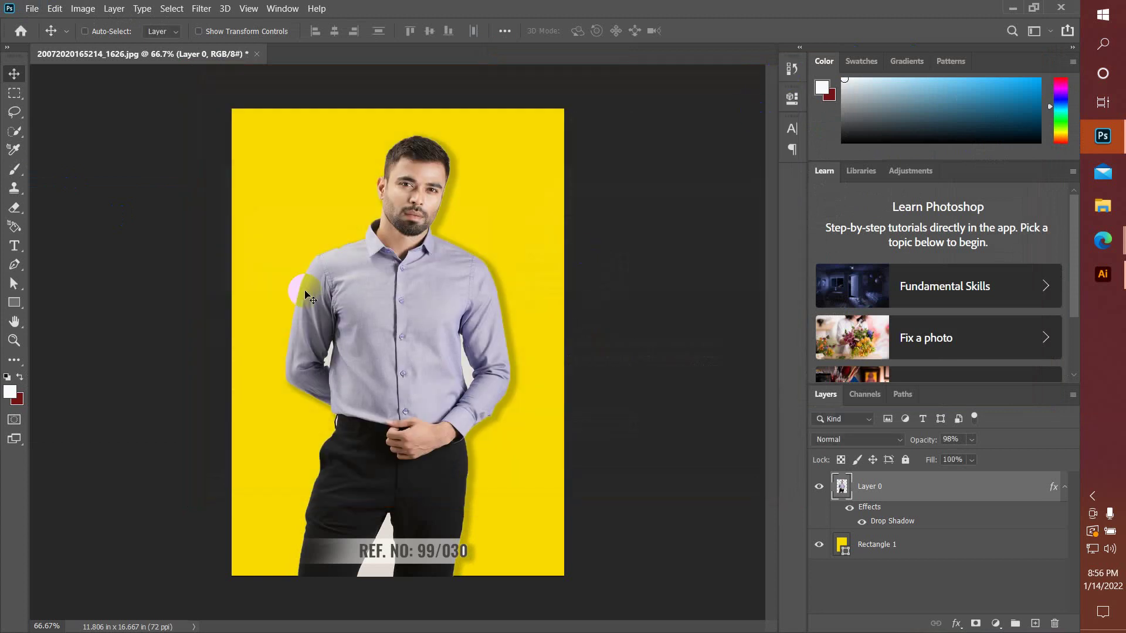
pyautogui.click(32, 8)
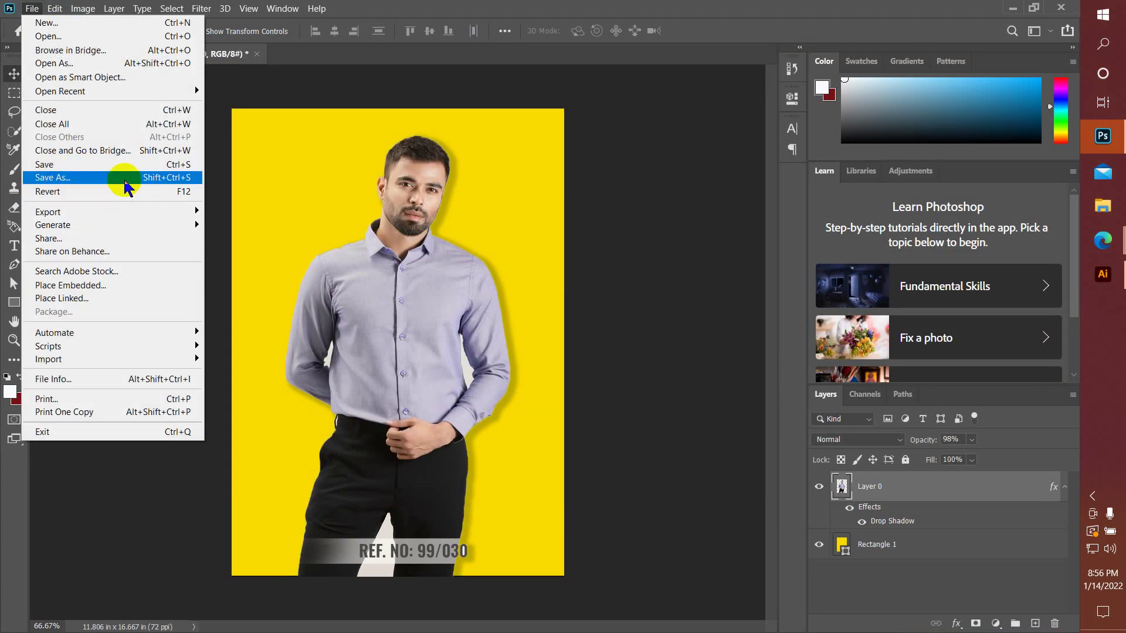
pyautogui.click(112, 177)
pyautogui.click(554, 430)
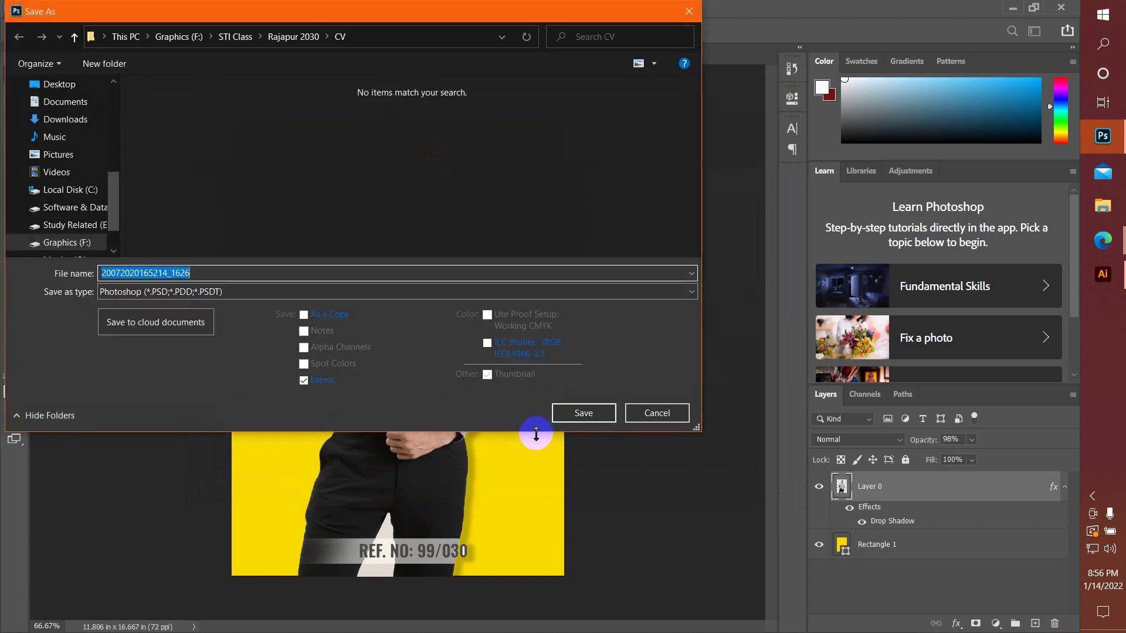
pyautogui.write('11')
pyautogui.click(447, 292)
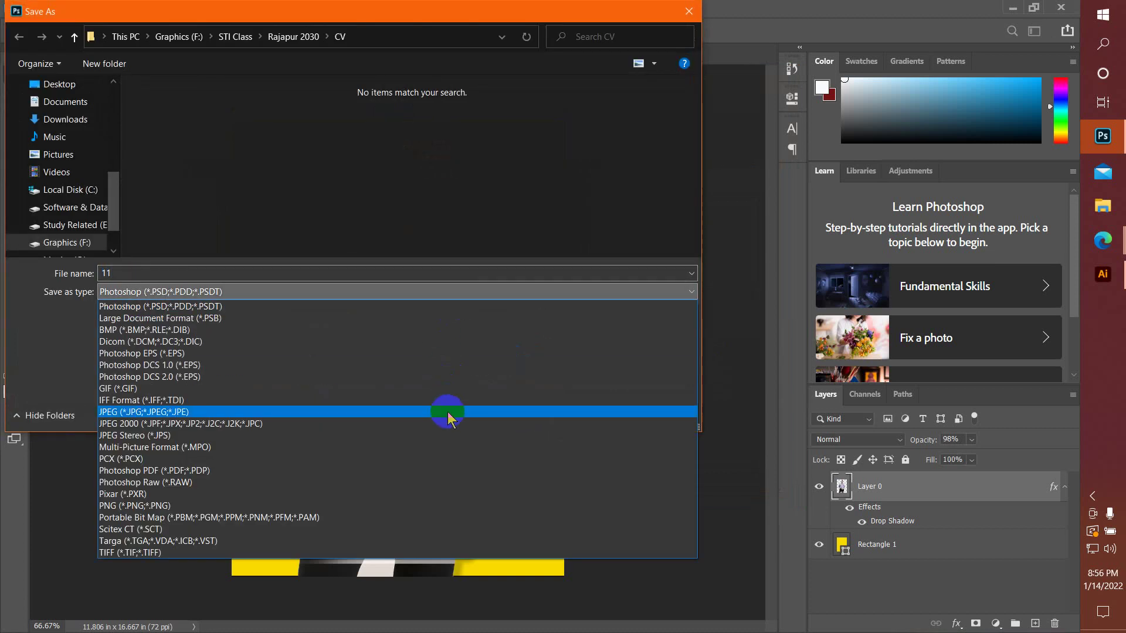
pyautogui.click(441, 412)
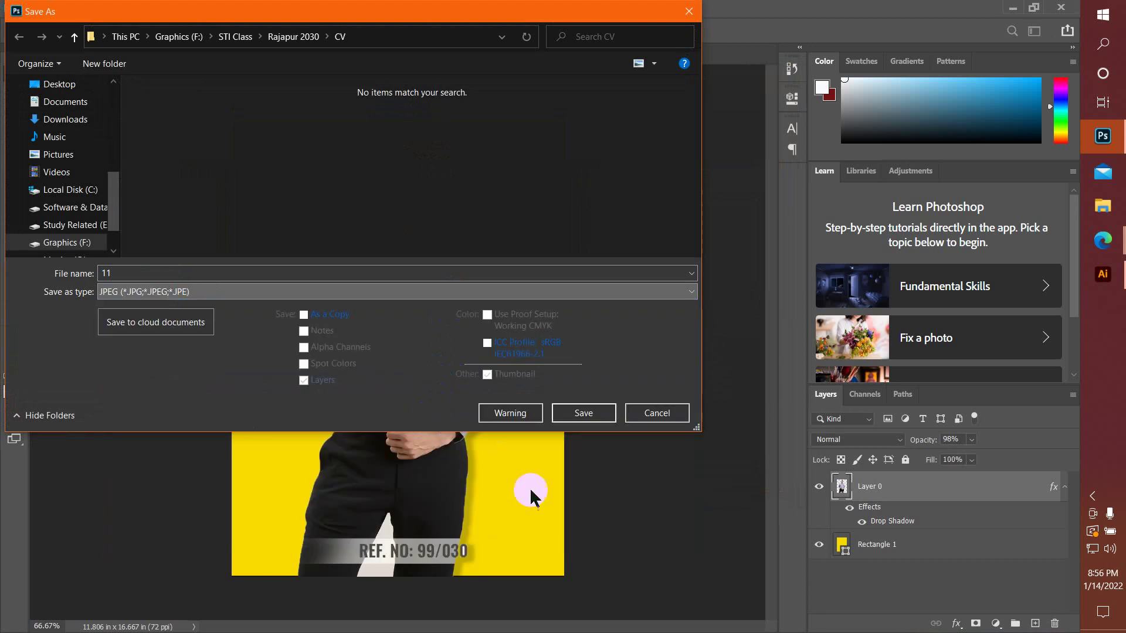
pyautogui.click(584, 413)
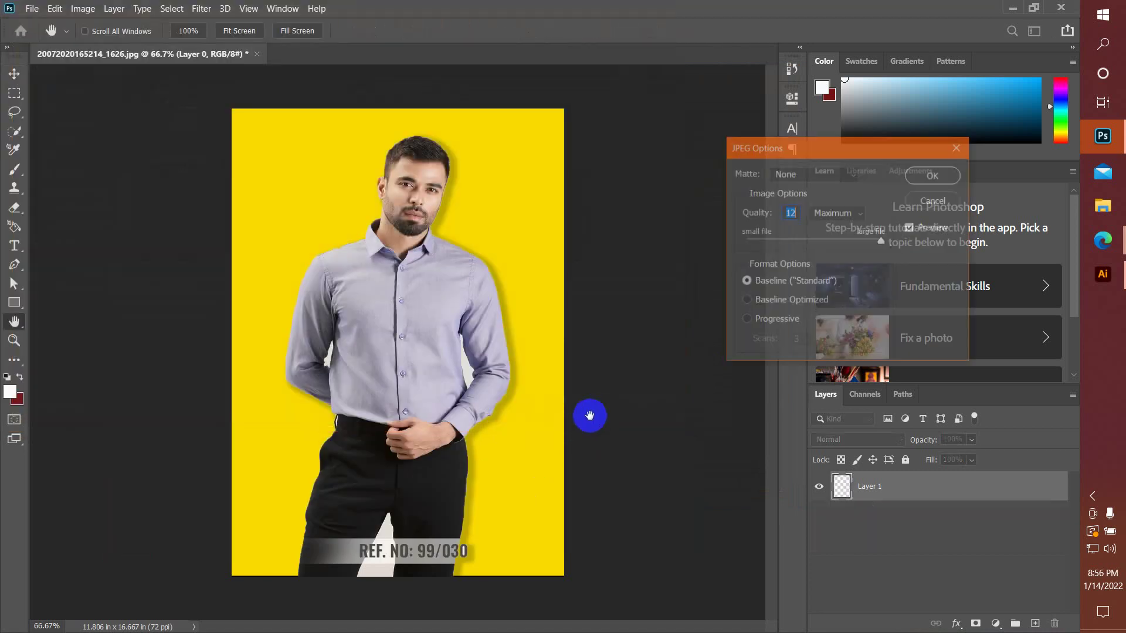
pyautogui.click(932, 175)
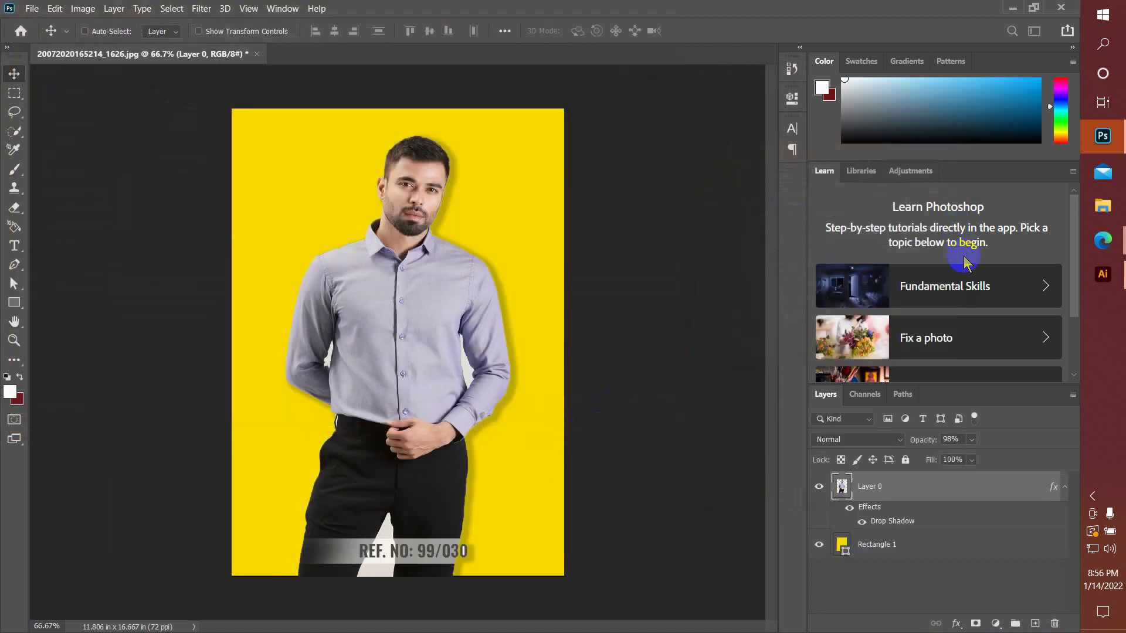
# - Place the 11 portrait image from the CV folder into the resume document
pyautogui.click(1103, 274)
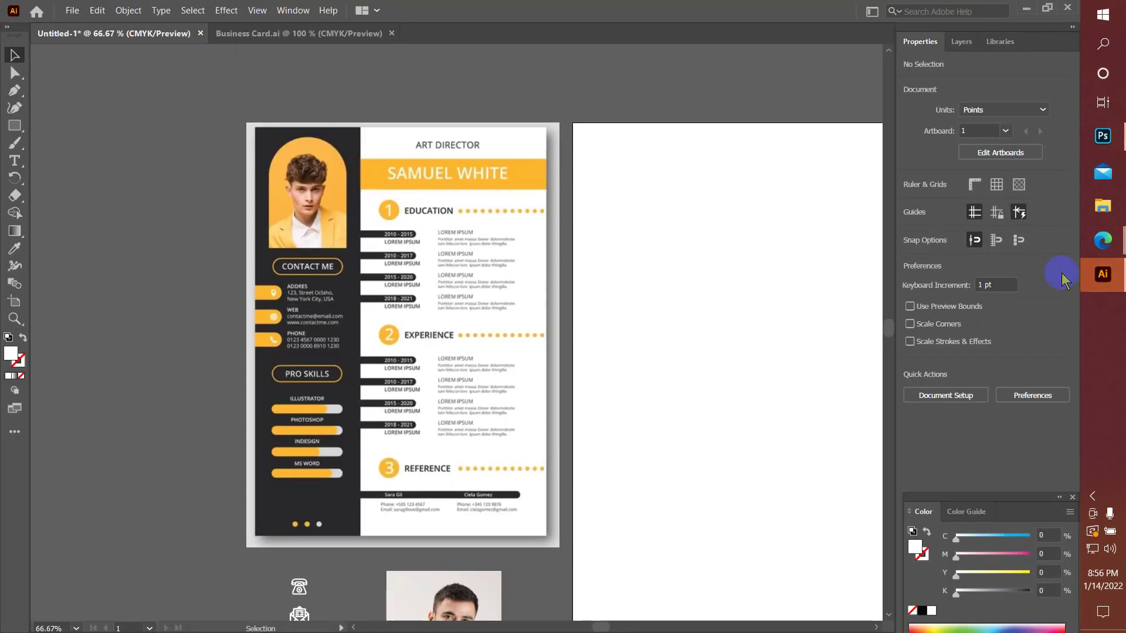
pyautogui.click(73, 13)
pyautogui.click(104, 240)
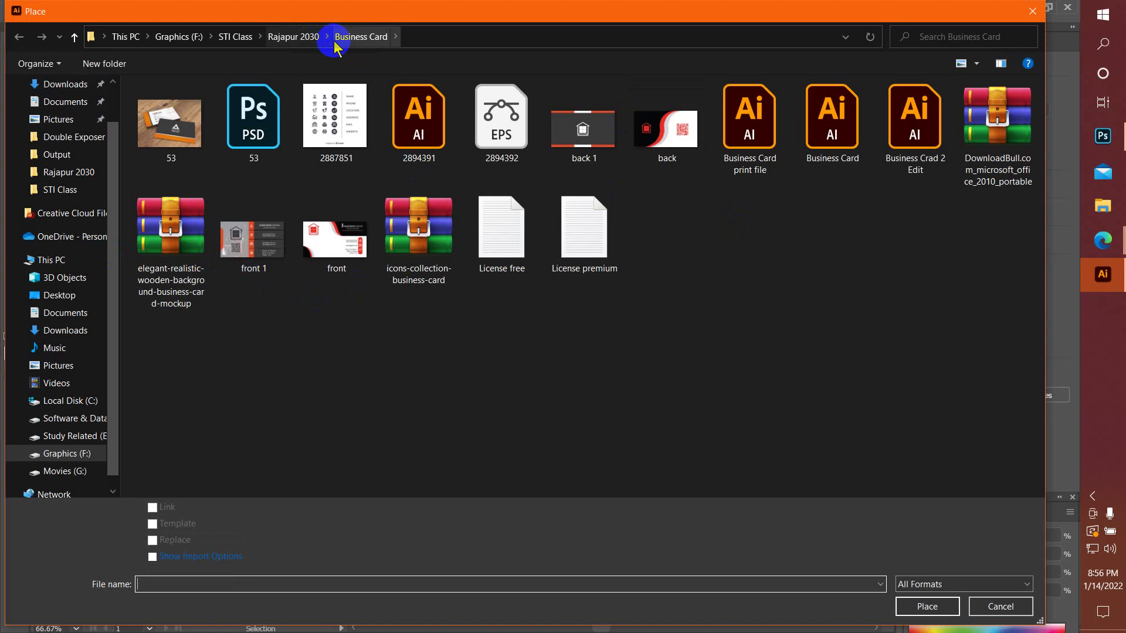
pyautogui.click(307, 40)
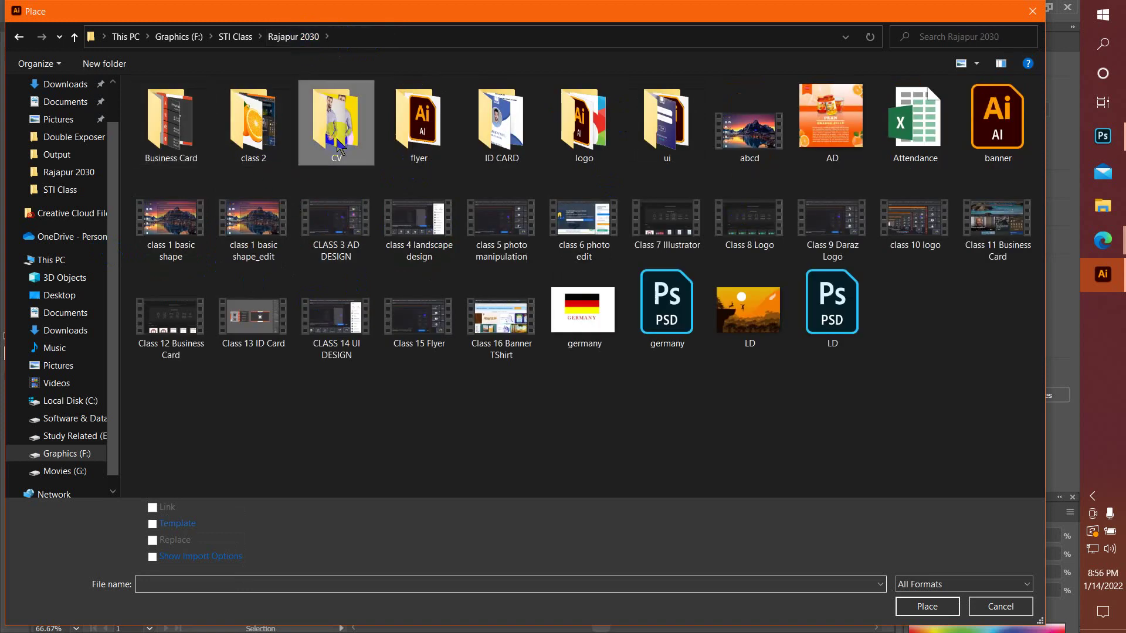
pyautogui.doubleClick(336, 118)
pyautogui.click(175, 132)
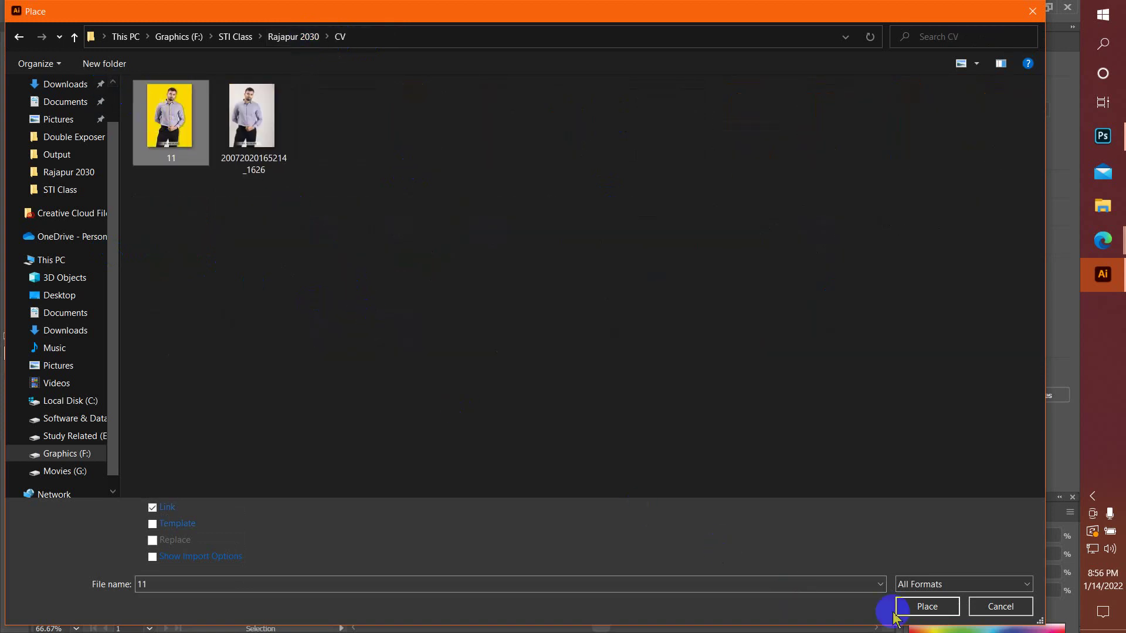
pyautogui.click(921, 615)
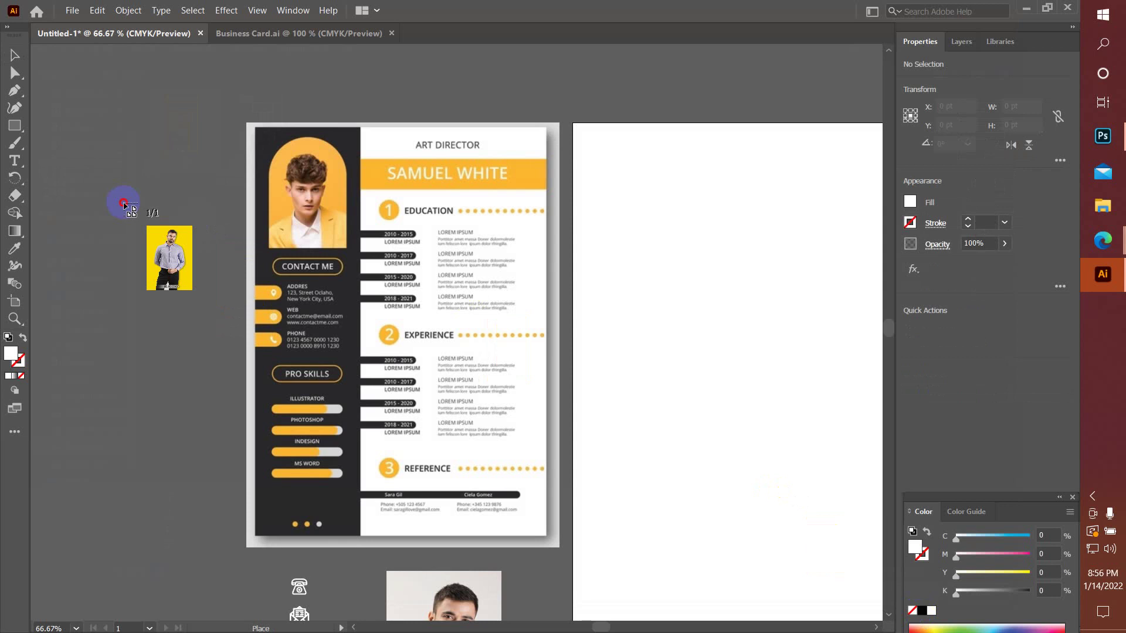
pyautogui.click(123, 203)
# - Scale the portrait to about 158 × 223 pt, move it beside the resume, and embed it
pyautogui.click(568, 322)
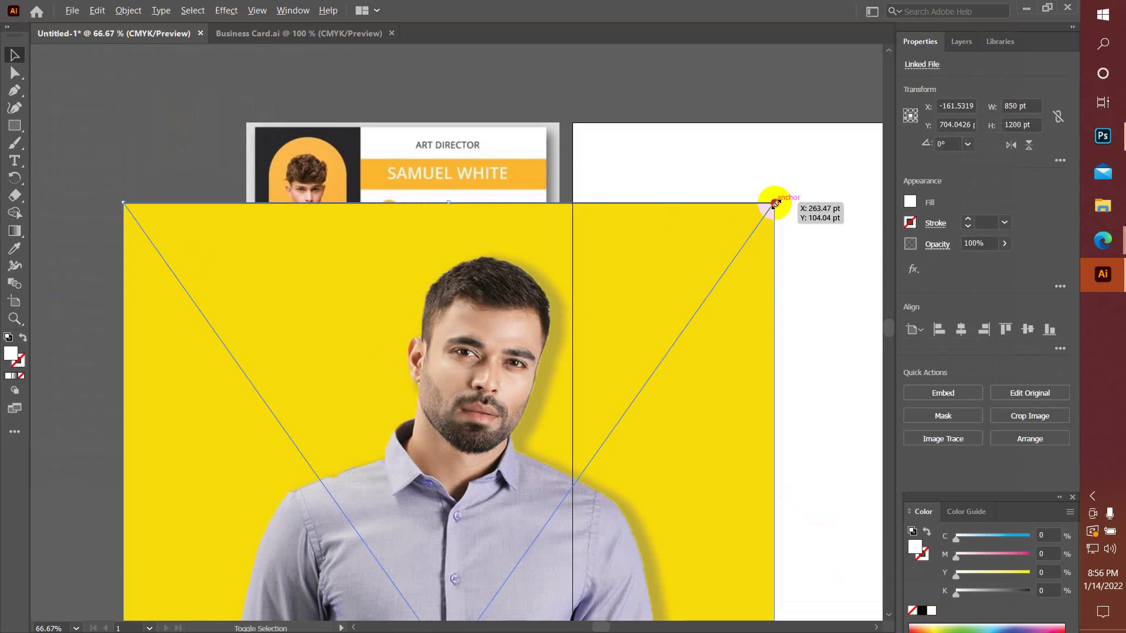
pyautogui.moveTo(774, 202); pyautogui.dragTo(578, 510)
pyautogui.moveTo(494, 573); pyautogui.dragTo(740, 193)
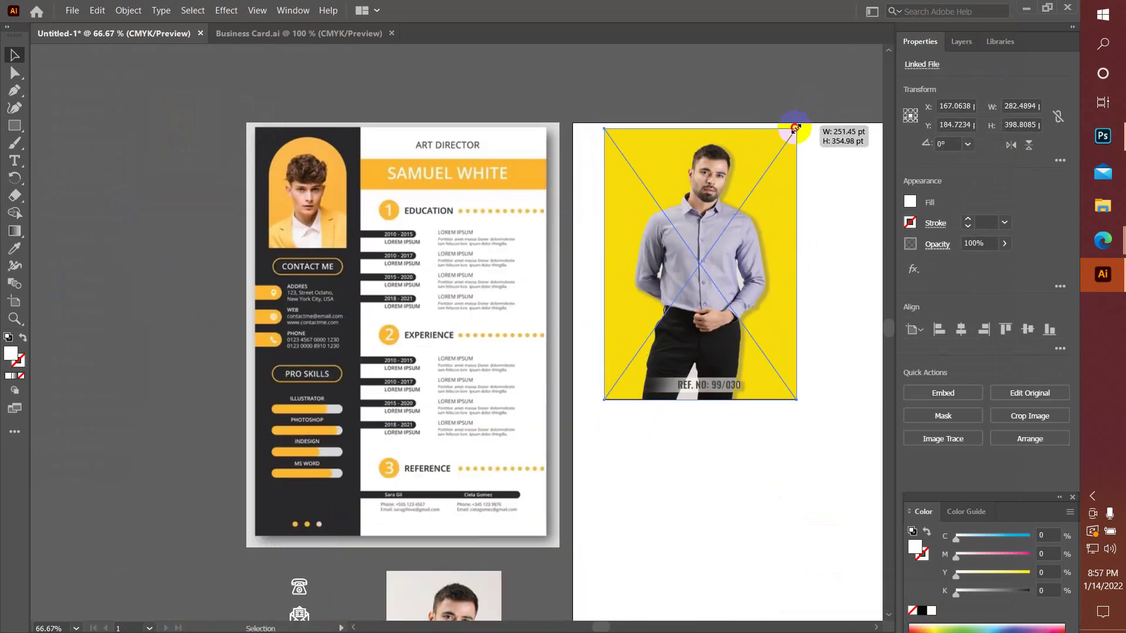
pyautogui.moveTo(807, 112); pyautogui.dragTo(761, 178)
pyautogui.moveTo(740, 300); pyautogui.dragTo(242, 281)
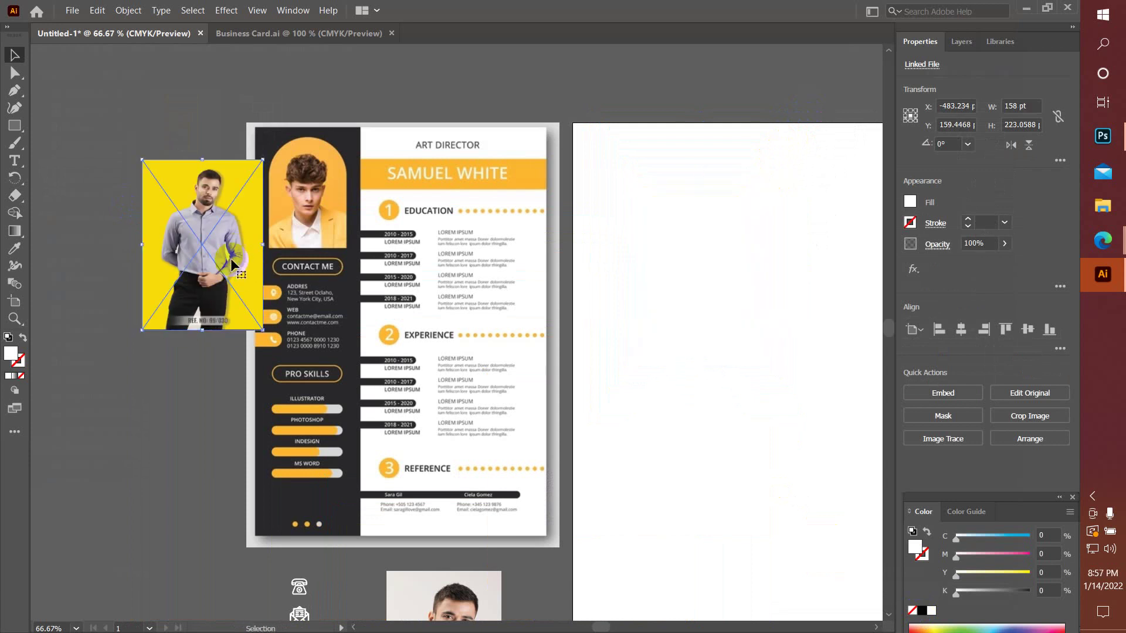
pyautogui.click(942, 393)
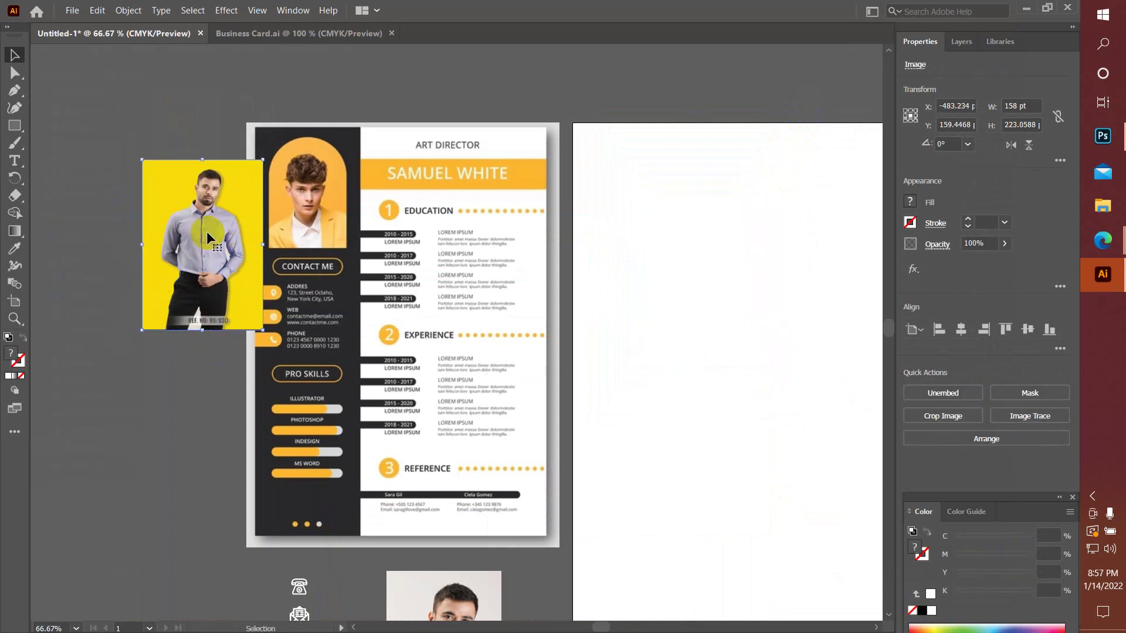
# - Start cropping the portrait, raising the crop top just above the head and trimming the left side
pyautogui.rightClick(222, 231)
pyautogui.click(242, 293)
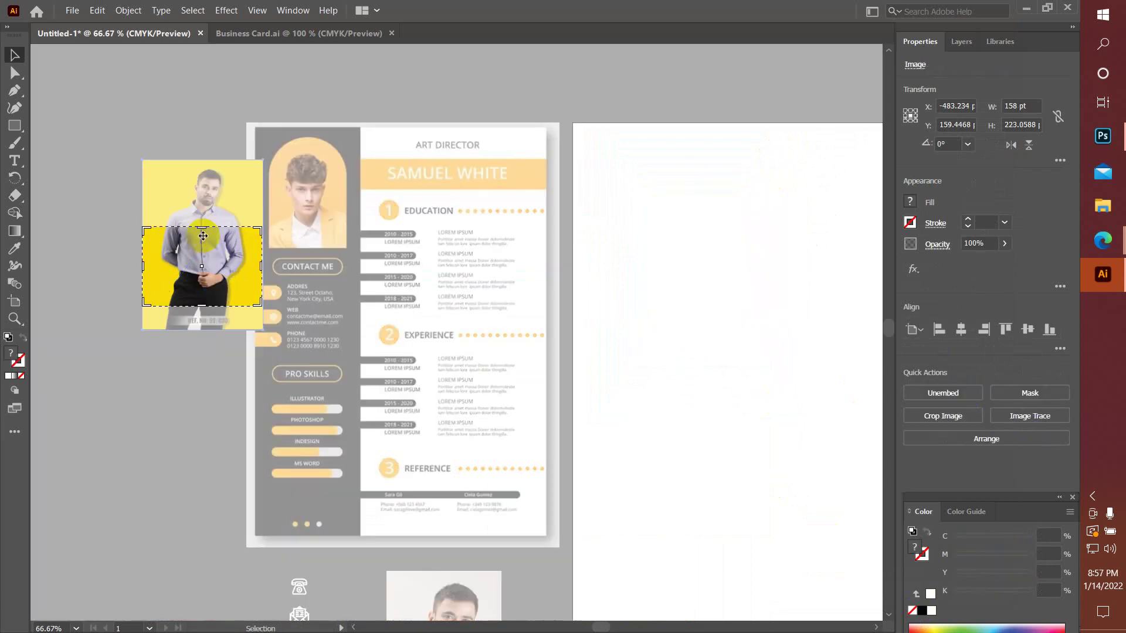
pyautogui.moveTo(202, 228); pyautogui.dragTo(202, 170)
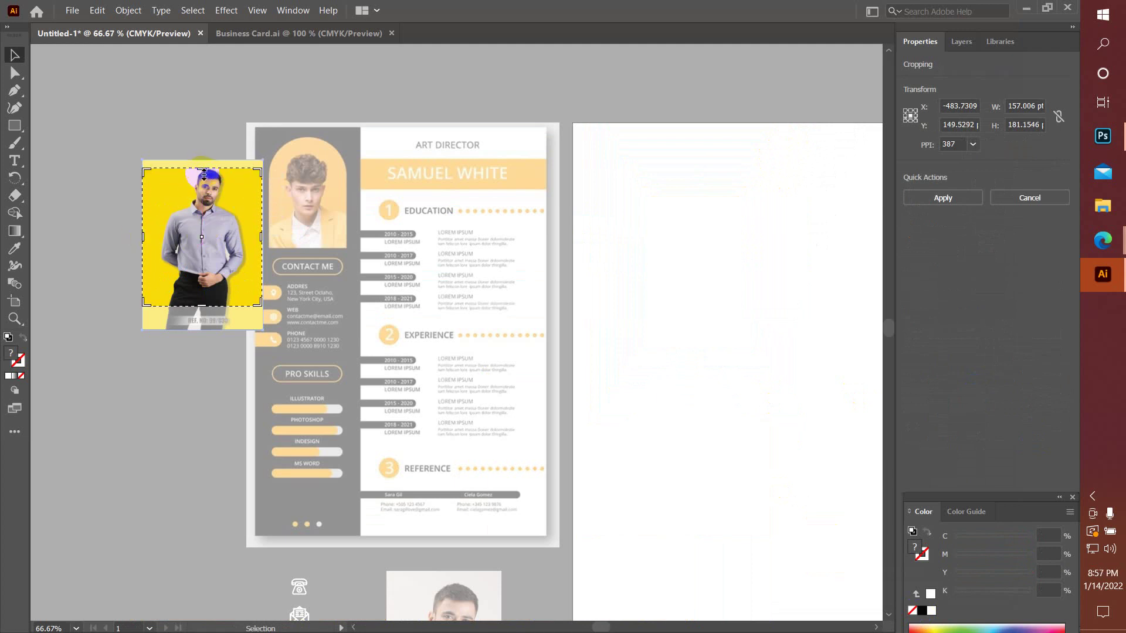
pyautogui.moveTo(204, 170); pyautogui.dragTo(204, 160)
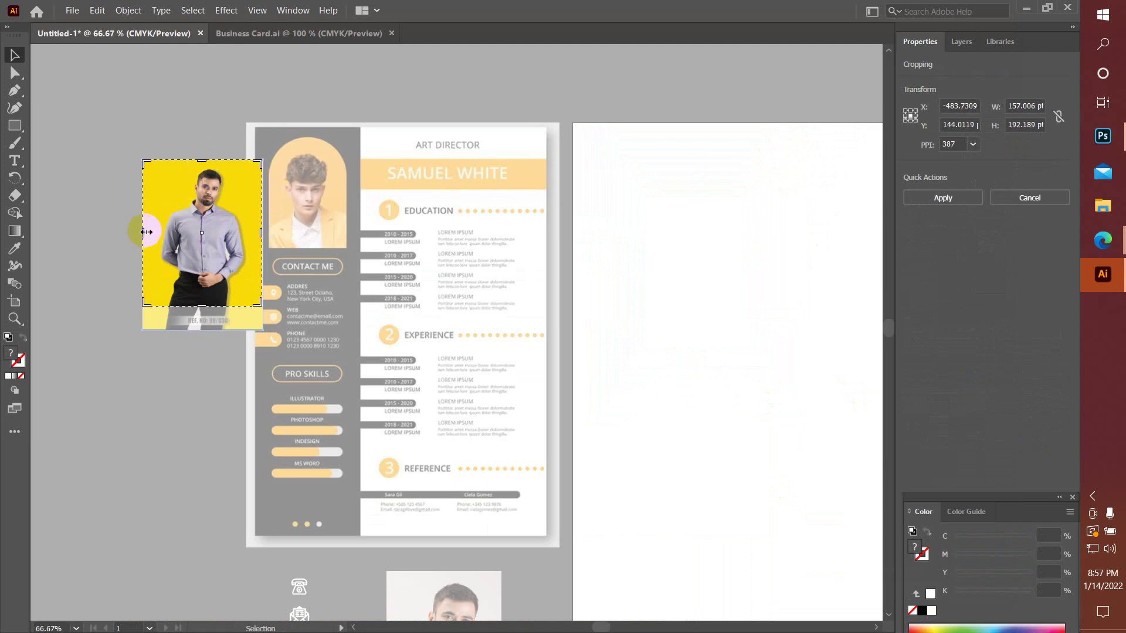
pyautogui.moveTo(146, 232); pyautogui.dragTo(166, 233)
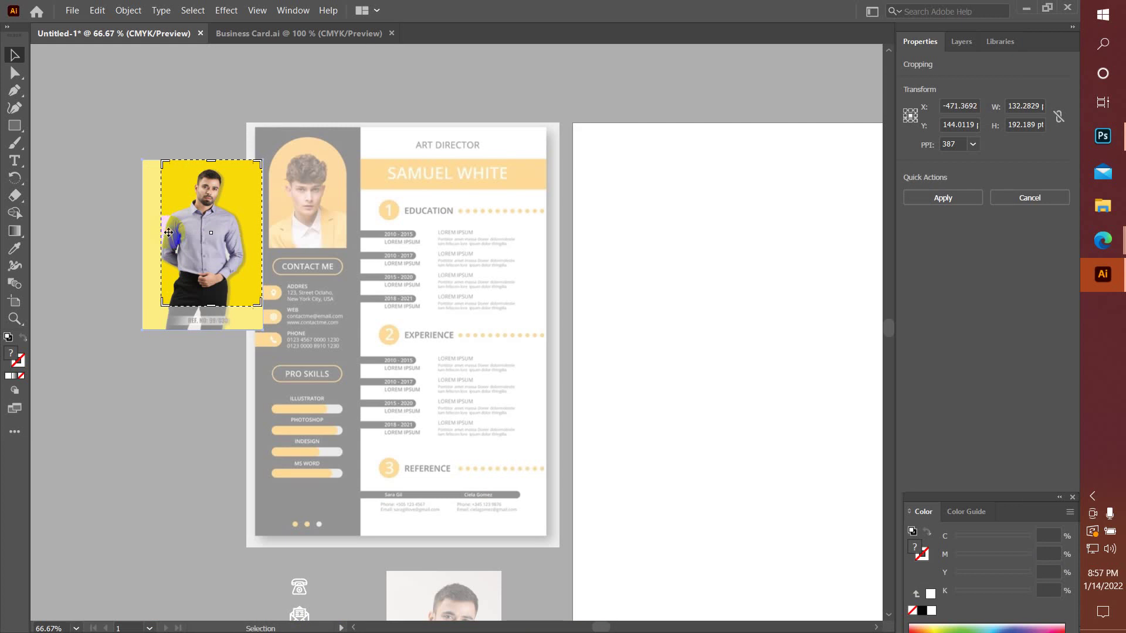
# - Trim the right and bottom crop edges, apply the crop, and shift the photo slightly left
pyautogui.moveTo(262, 237); pyautogui.dragTo(246, 238)
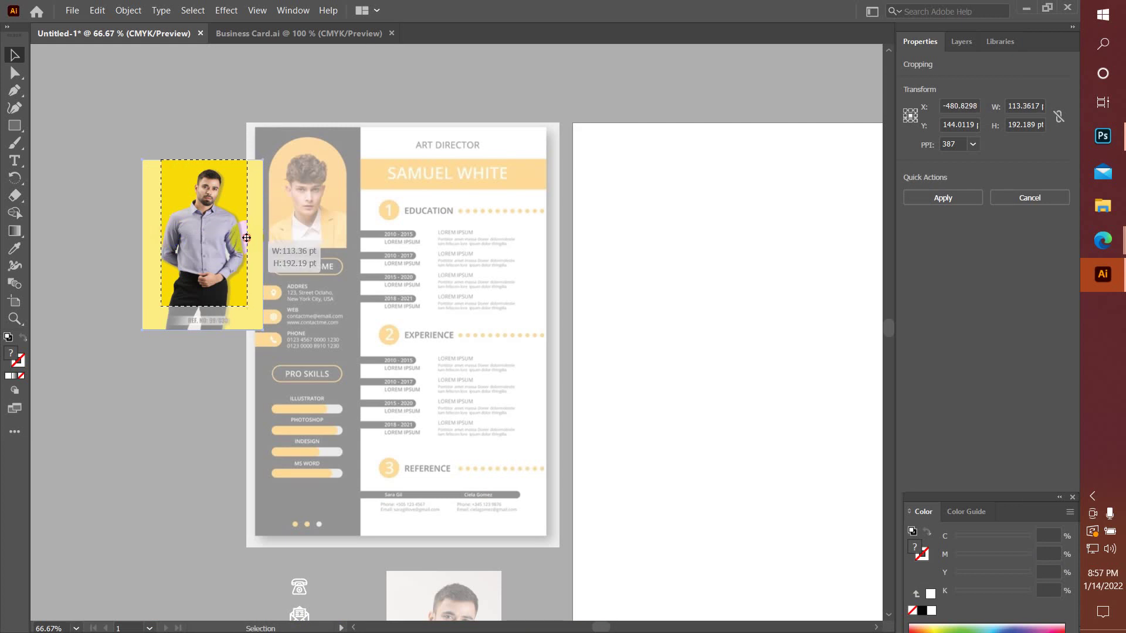
pyautogui.click(186, 300)
pyautogui.moveTo(204, 305); pyautogui.dragTo(204, 260)
pyautogui.press('Return')
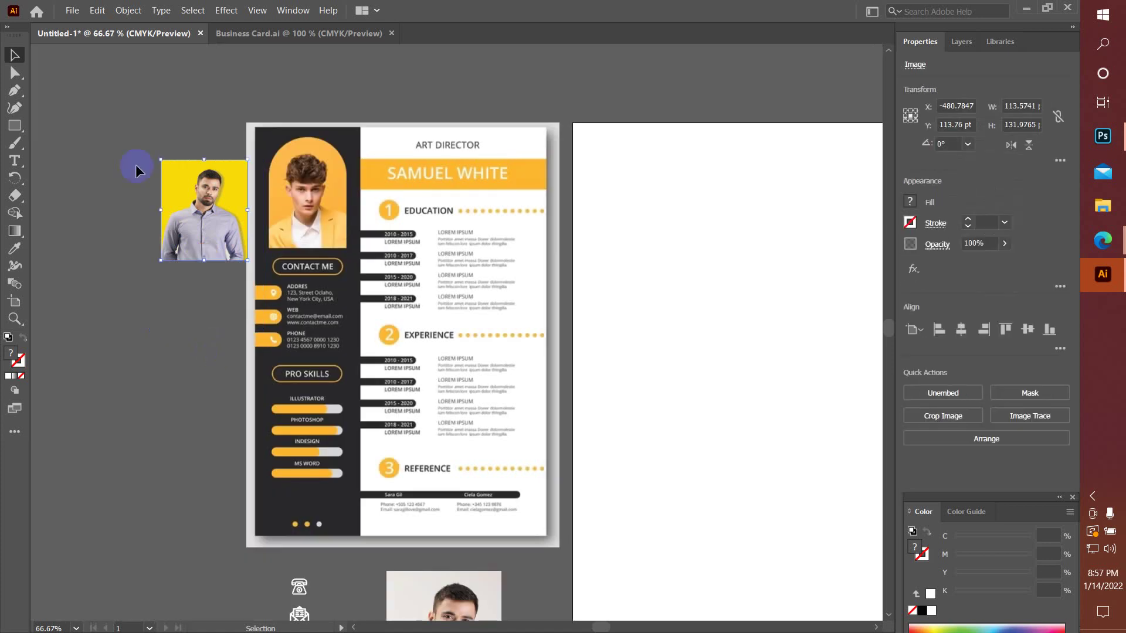
pyautogui.moveTo(197, 206); pyautogui.dragTo(178, 206)
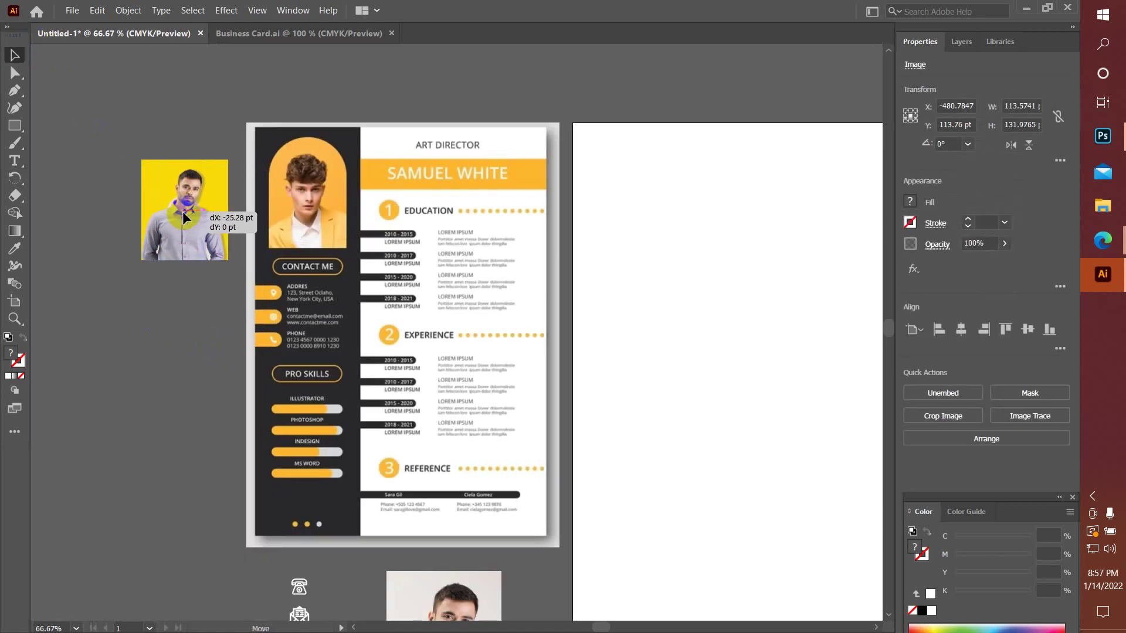
pyautogui.click(222, 120)
pyautogui.moveTo(675, 434)
pyautogui.mouseDown()
pyautogui.moveTo(546, 407)
pyautogui.moveTo(397, 322)
pyautogui.moveTo(391, 355)
pyautogui.mouseUp()
# - Draw a full-height strip on the artboard's left, about 202.66 × 841.89 pt, eyedropped to the résumé's dark grey
pyautogui.scroll(-1, 391, 355)
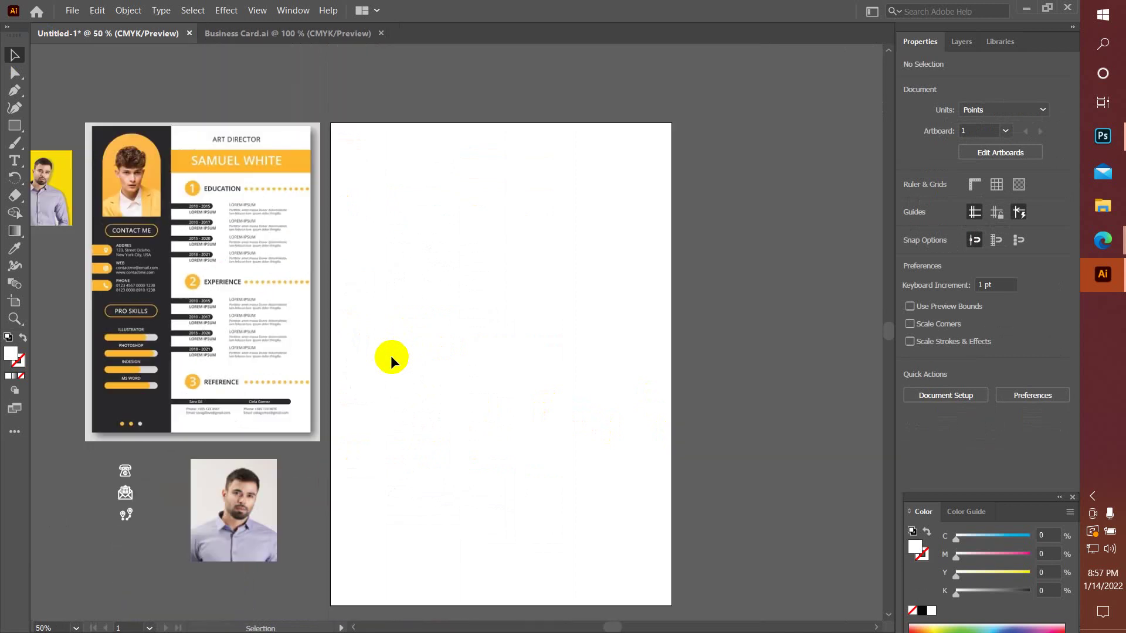
pyautogui.click(15, 125)
pyautogui.moveTo(332, 122); pyautogui.dragTo(446, 605)
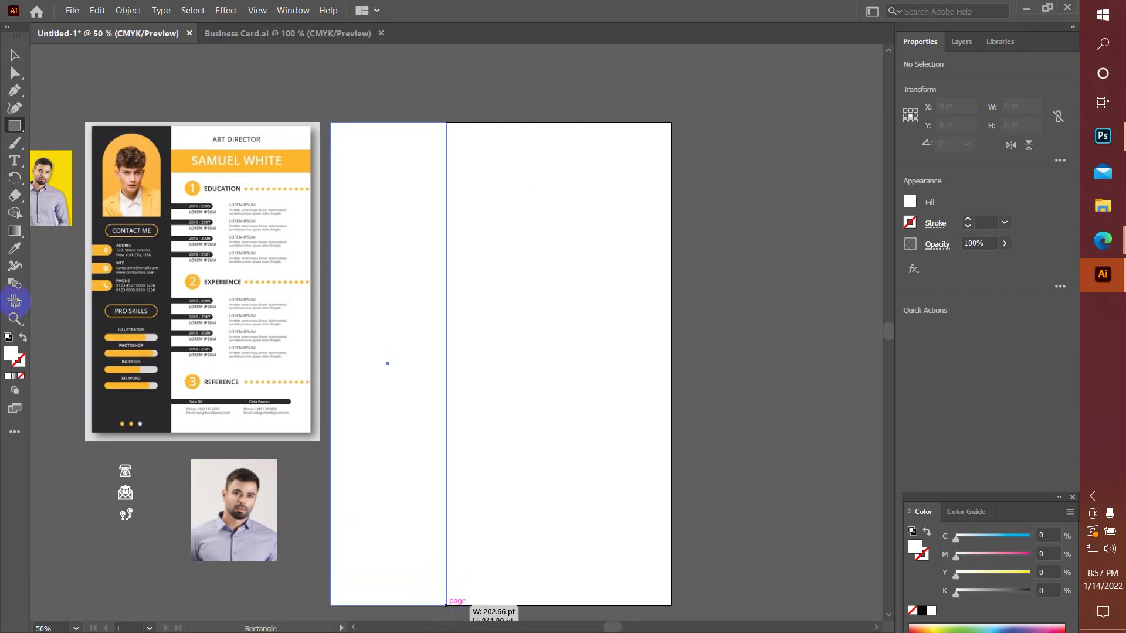
pyautogui.click(15, 248)
pyautogui.click(100, 138)
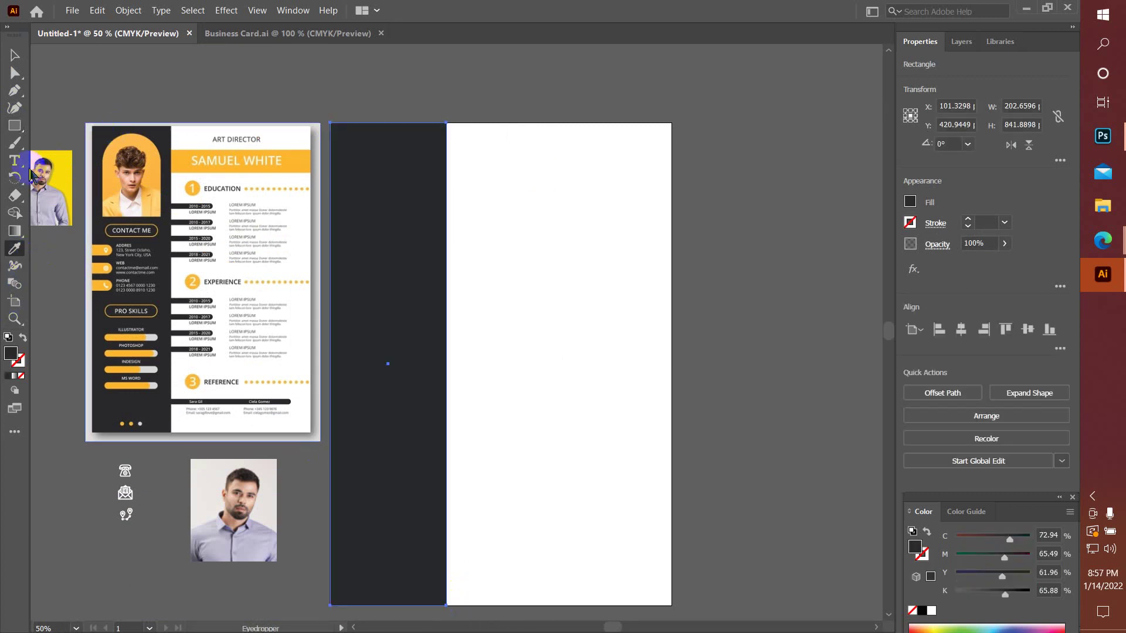
pyautogui.click(16, 72)
pyautogui.click(90, 65)
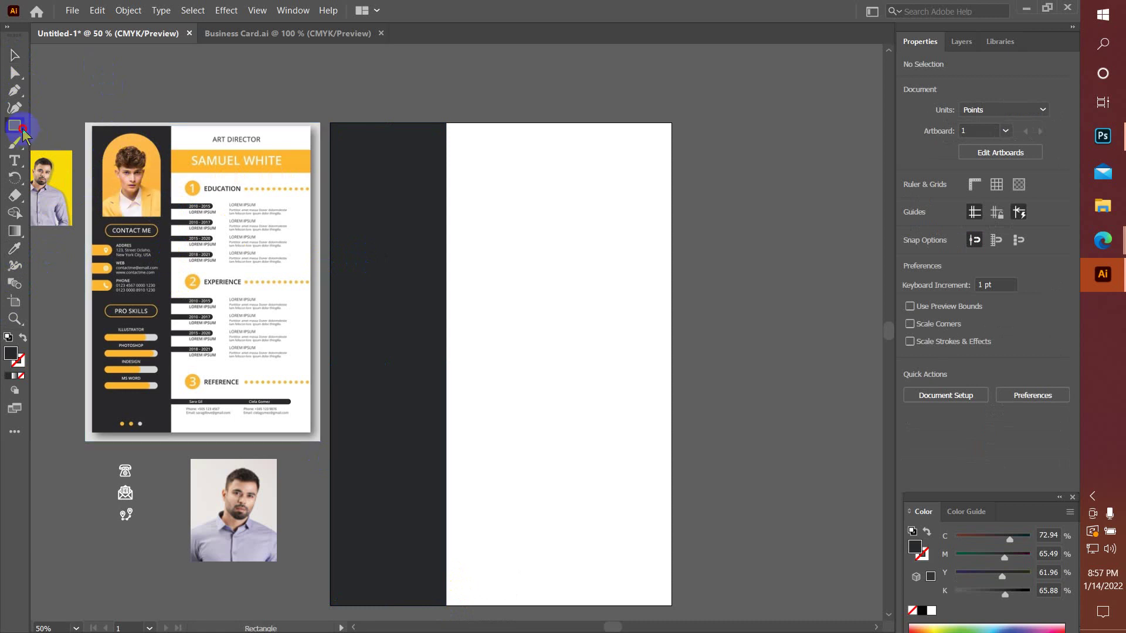
# - Draw a circle near the top of the sidebar and fill it with the résumé's orange
pyautogui.moveTo(24, 135); pyautogui.dragTo(65, 138)
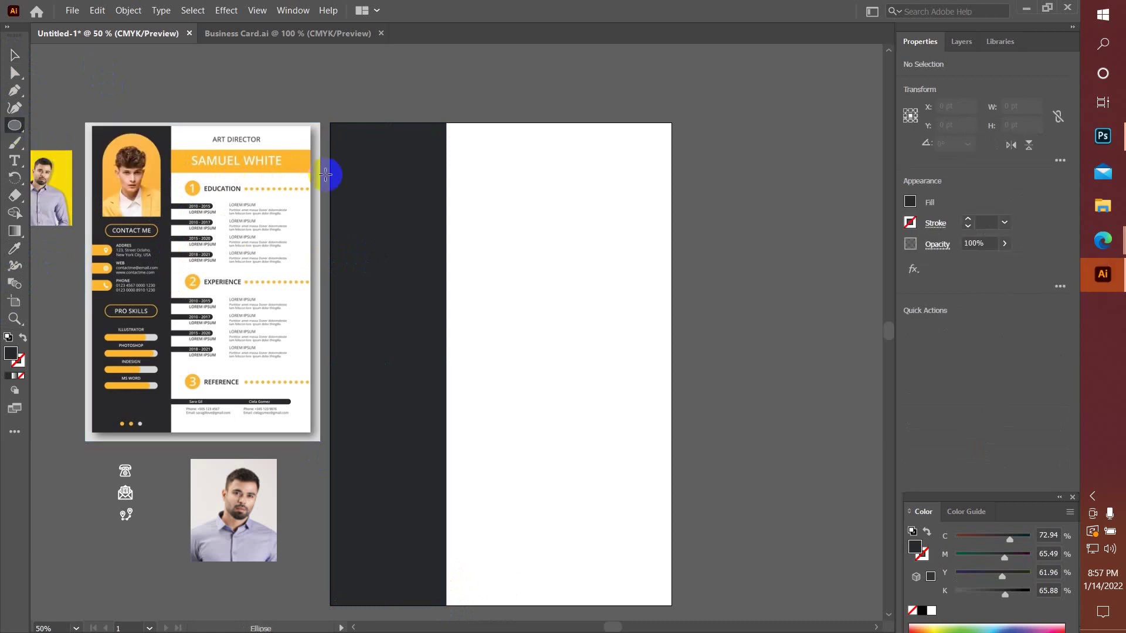
pyautogui.moveTo(387, 186); pyautogui.dragTo(426, 227)
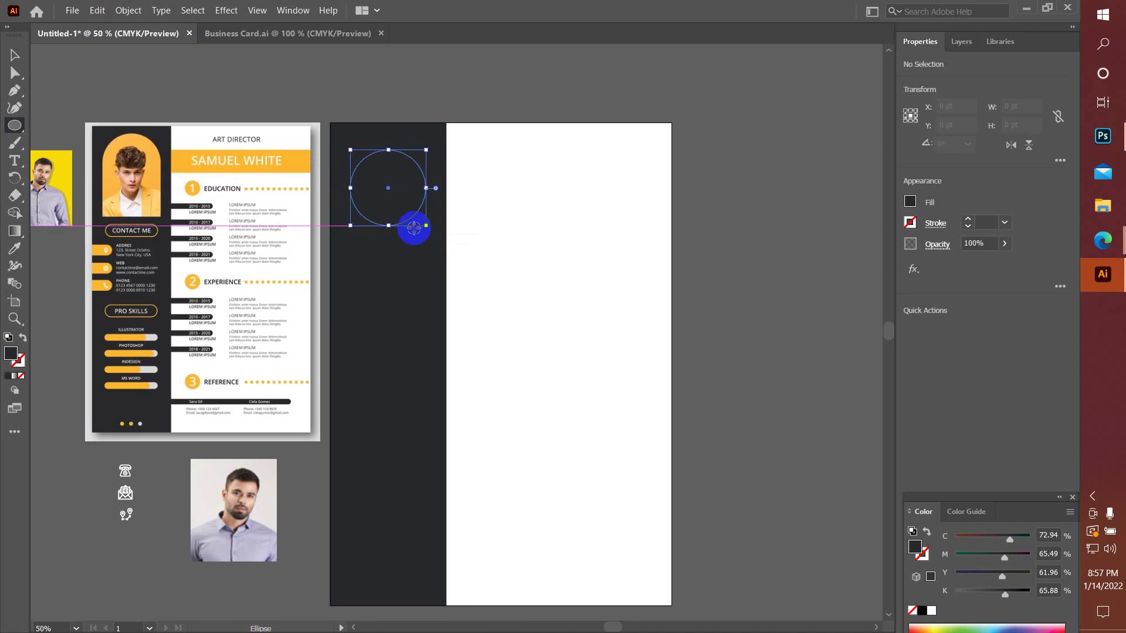
pyautogui.click(14, 248)
pyautogui.click(108, 144)
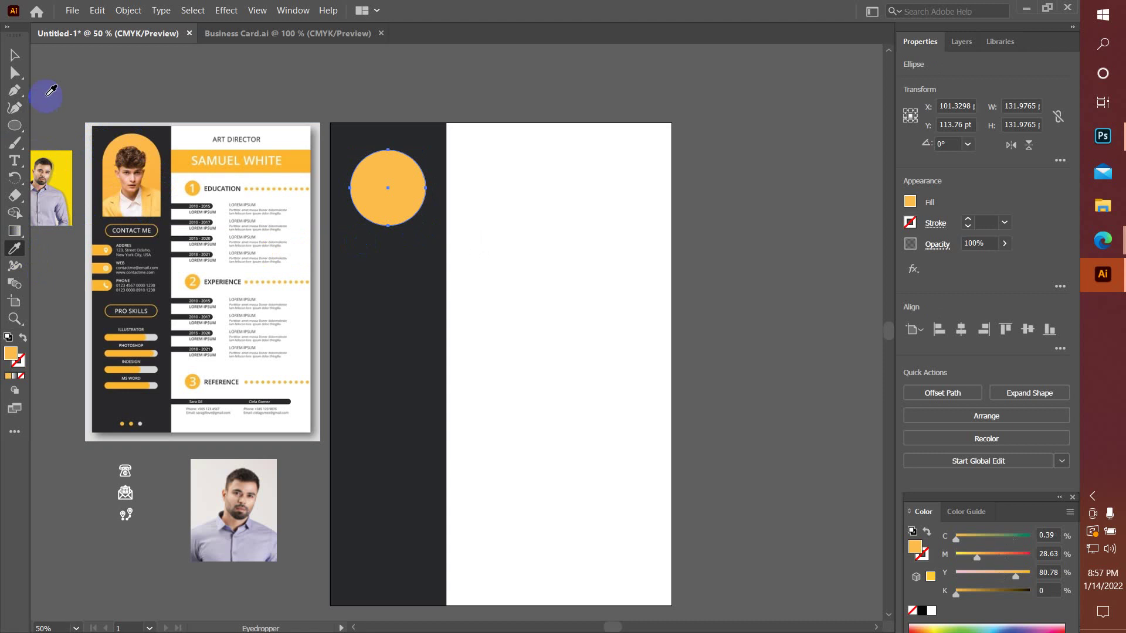
pyautogui.click(14, 54)
# - Move the portrait onto the circle and snap the sidebar flush to the artboard's left edge
pyautogui.moveTo(58, 203)
pyautogui.mouseDown()
pyautogui.moveTo(401, 206)
pyautogui.moveTo(420, 241)
pyautogui.mouseUp()
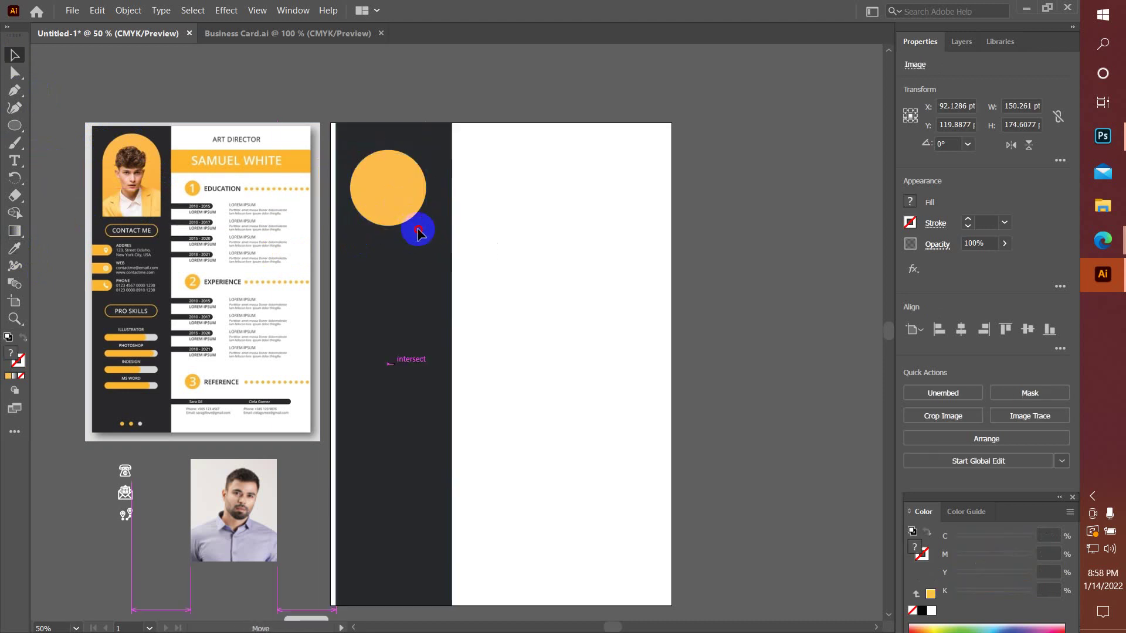
pyautogui.click(415, 235)
pyautogui.moveTo(415, 234); pyautogui.dragTo(415, 236)
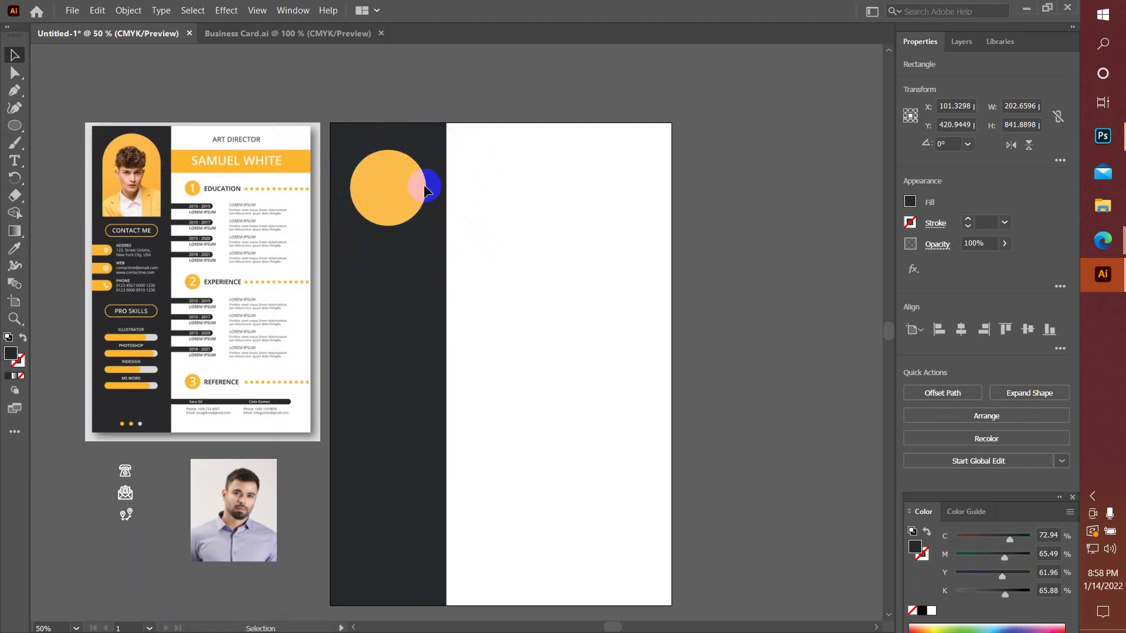
pyautogui.click(428, 187)
# - Stack the portrait and circle so the circle sits in front of the photo
pyautogui.click(291, 211)
pyautogui.click(60, 191)
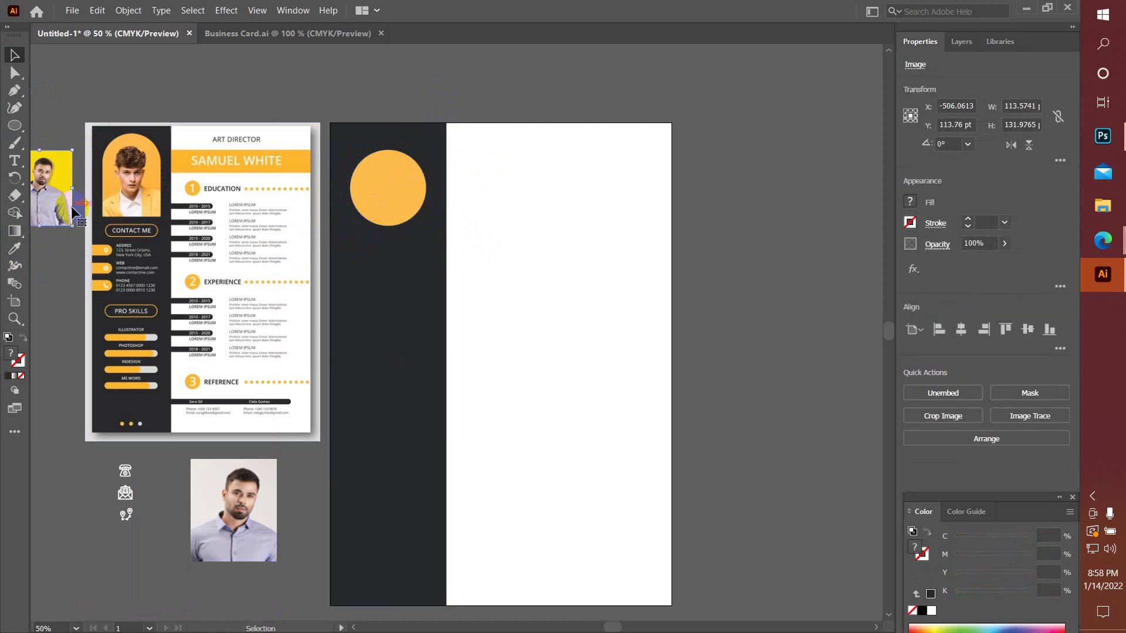
pyautogui.rightClick(60, 191)
pyautogui.click(252, 302)
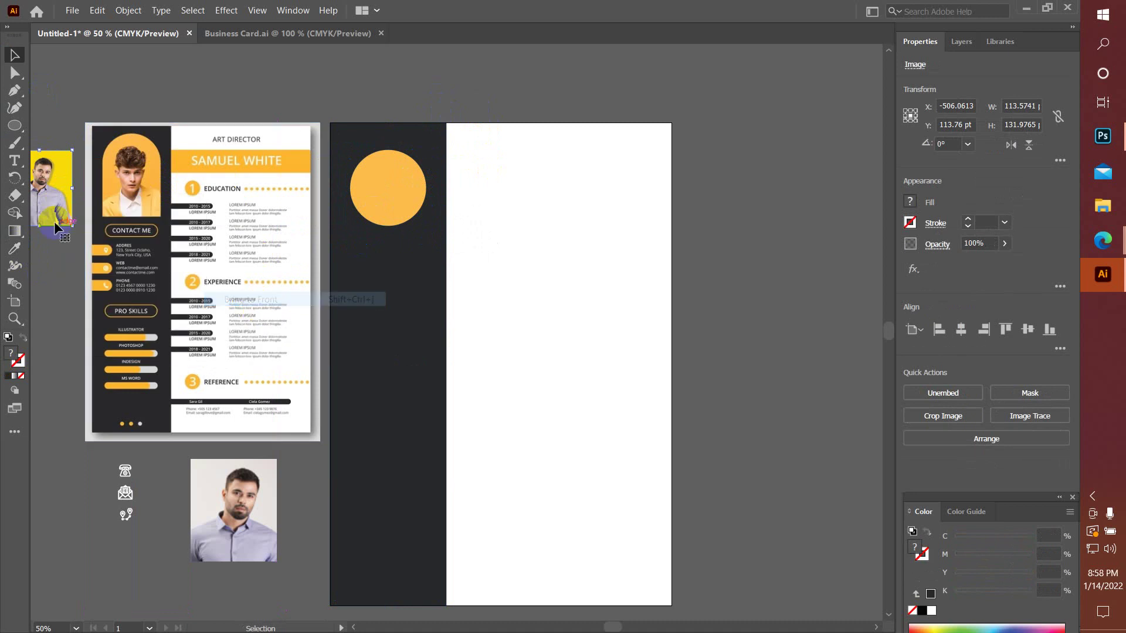
pyautogui.moveTo(70, 216)
pyautogui.mouseDown()
pyautogui.moveTo(413, 222)
pyautogui.moveTo(412, 191)
pyautogui.mouseUp()
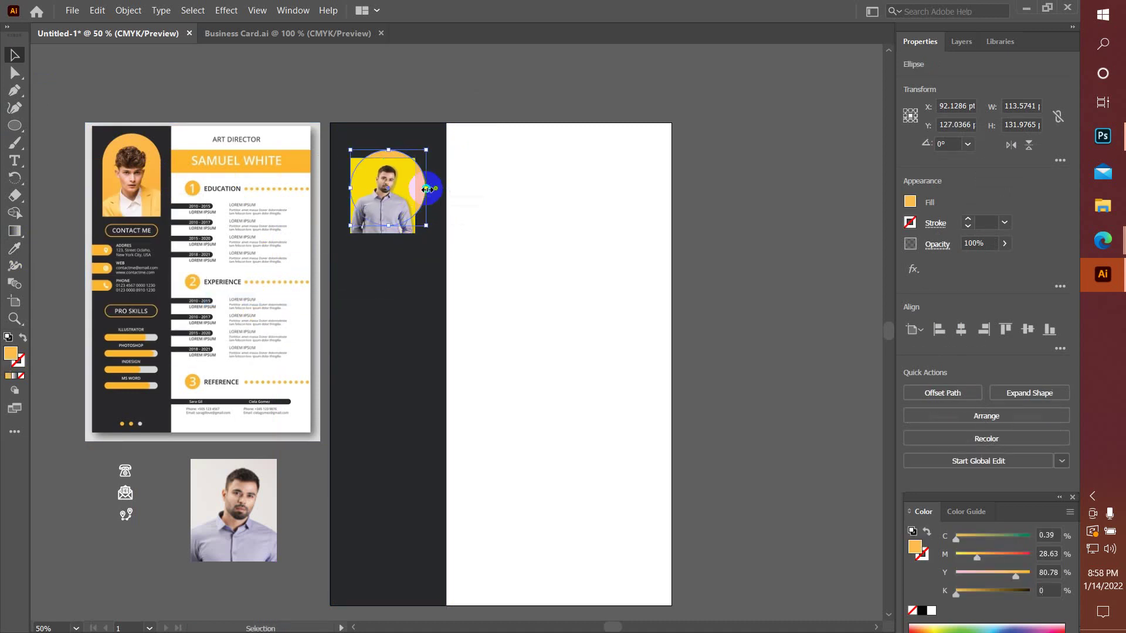
pyautogui.rightClick(427, 189)
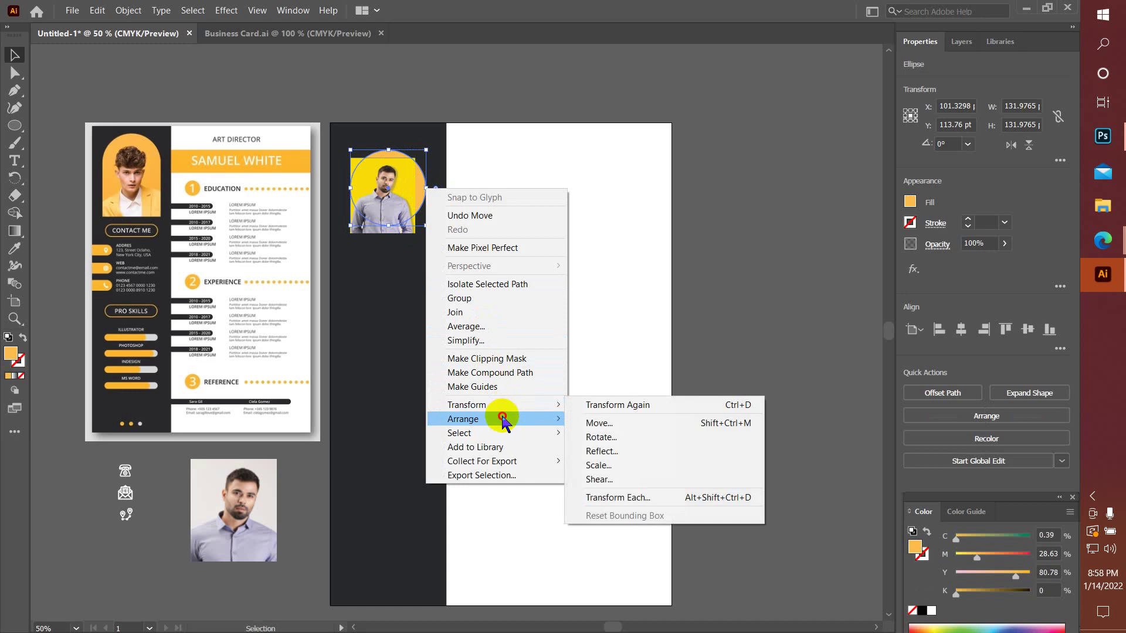
pyautogui.click(616, 419)
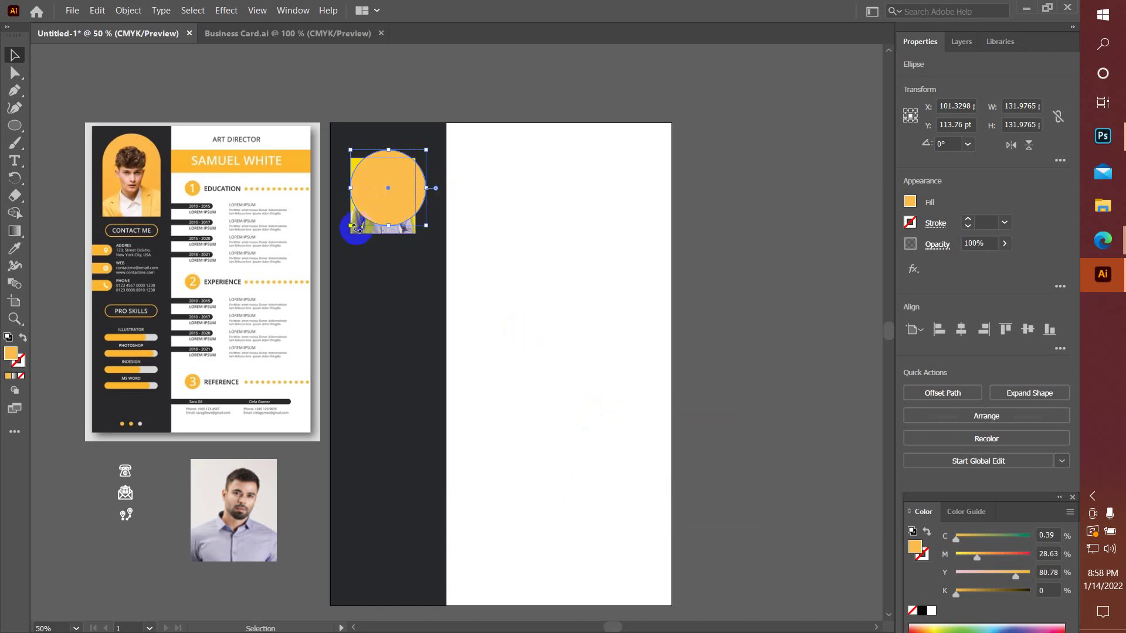
pyautogui.moveTo(376, 237)
pyautogui.mouseDown()
pyautogui.moveTo(430, 240)
pyautogui.moveTo(413, 233)
pyautogui.moveTo(427, 230)
pyautogui.mouseUp()
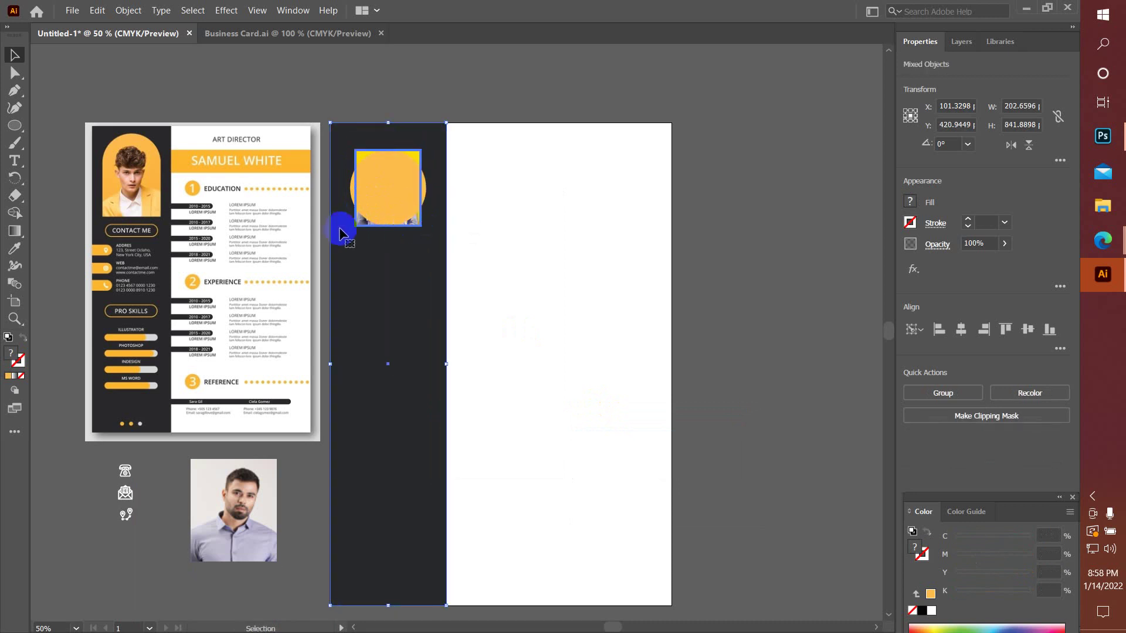
# - Centre the photo under the circle and clip it into the round frame
pyautogui.click(372, 83)
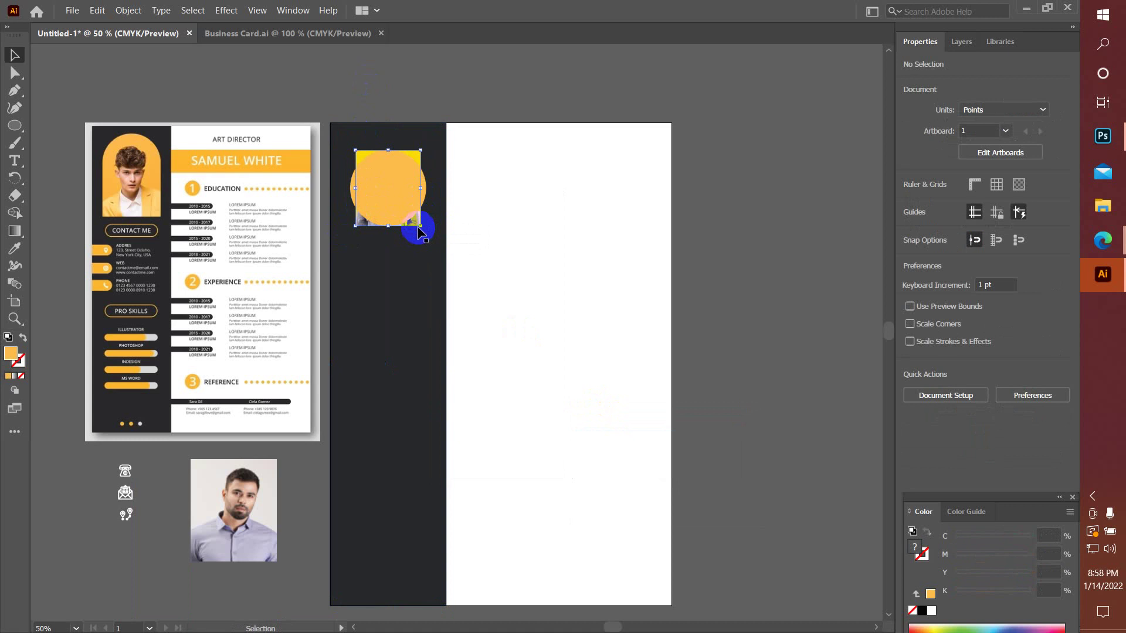
pyautogui.moveTo(418, 223); pyautogui.dragTo(421, 232)
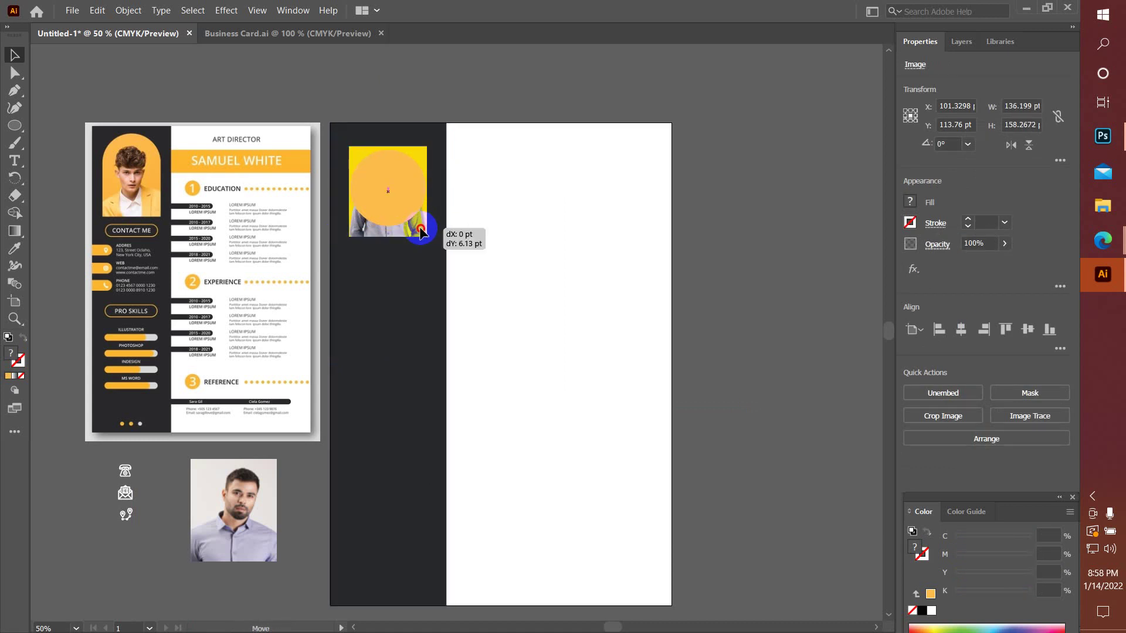
pyautogui.keyDown('shift'); pyautogui.click(403, 181); pyautogui.keyUp('shift')
pyautogui.rightClick(404, 181)
pyautogui.click(437, 293)
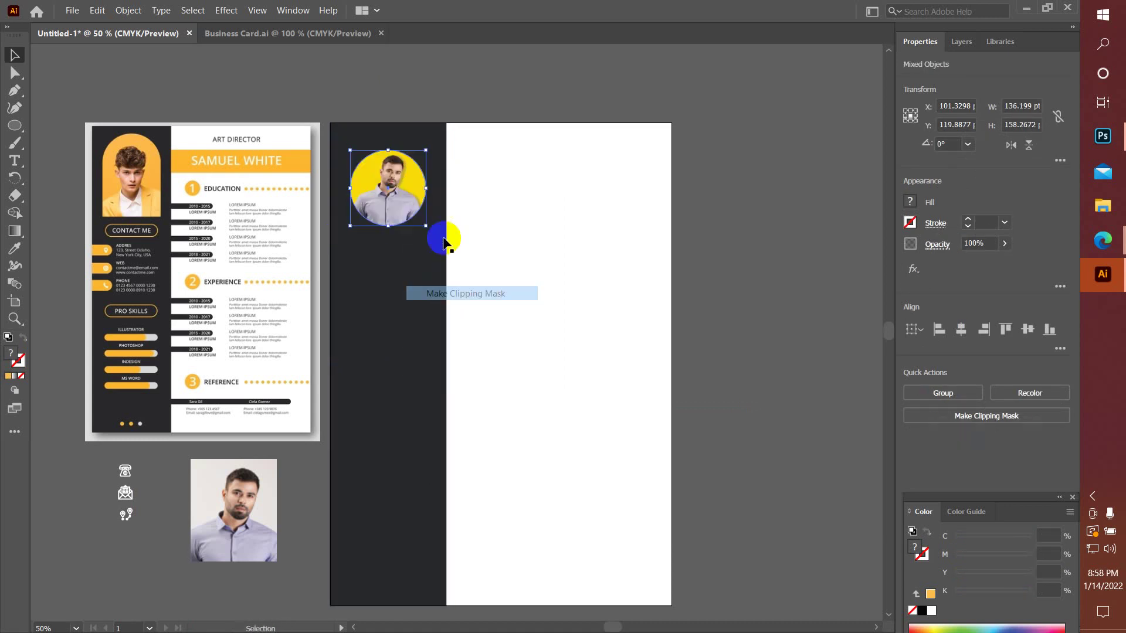
pyautogui.click(517, 331)
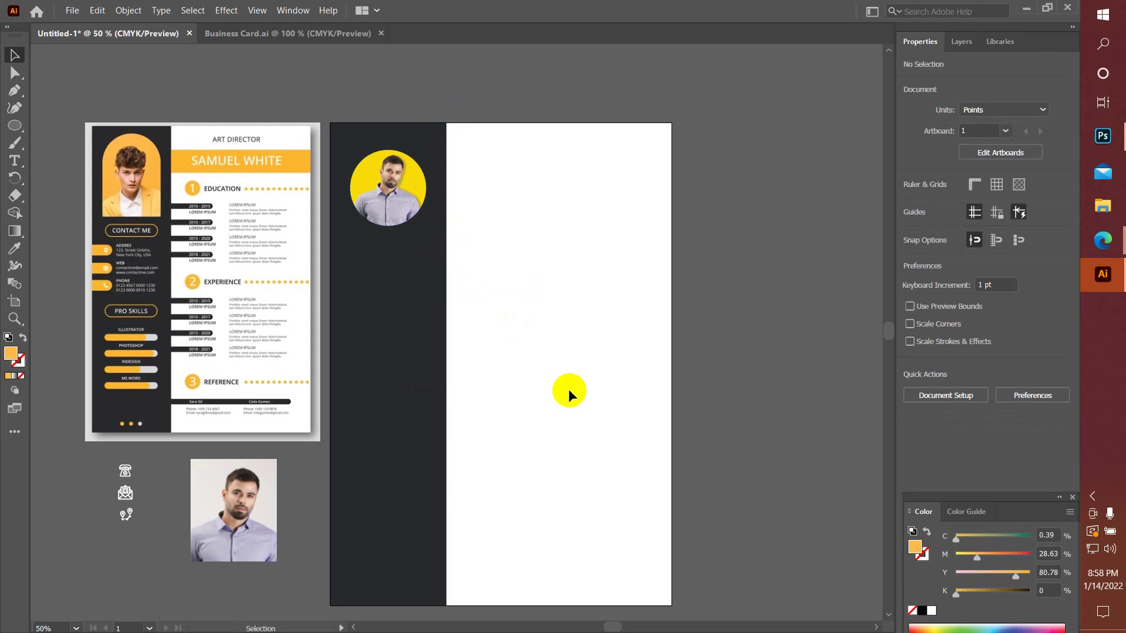
# - Set the round portrait's stroke colour to white using the Color Picker
pyautogui.click(399, 200)
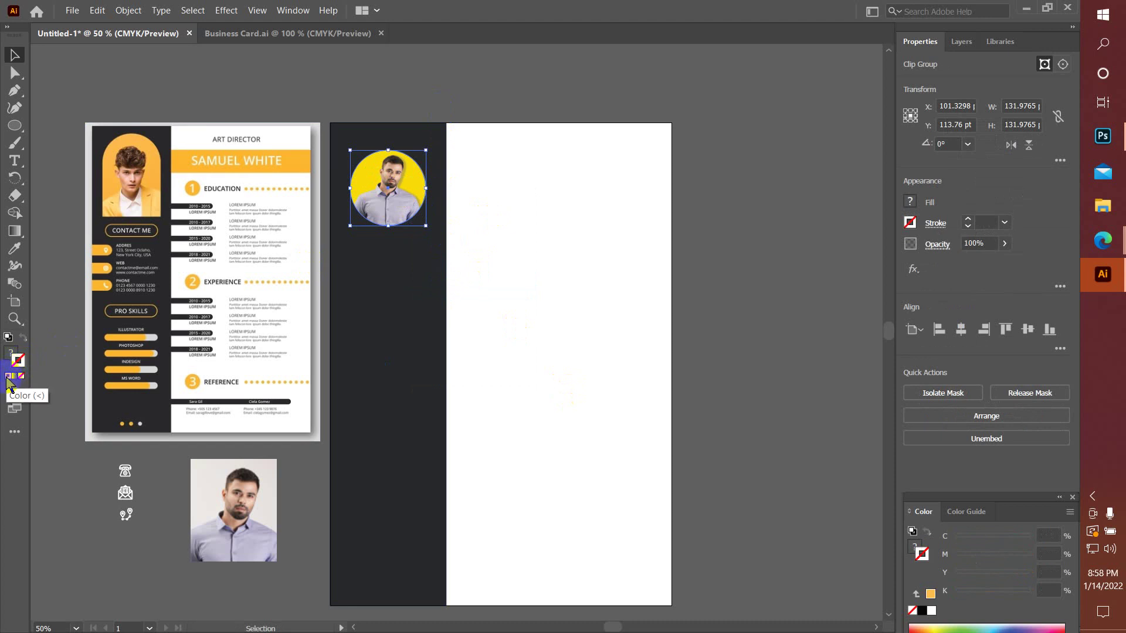
pyautogui.click(10, 378)
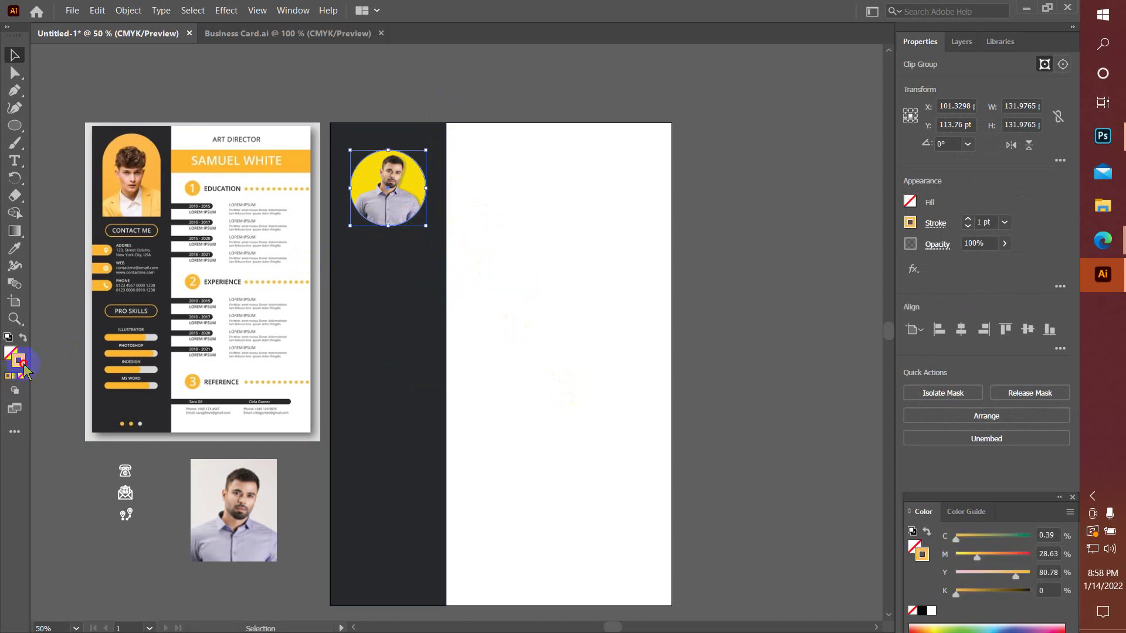
pyautogui.doubleClick(22, 363)
pyautogui.click(556, 168)
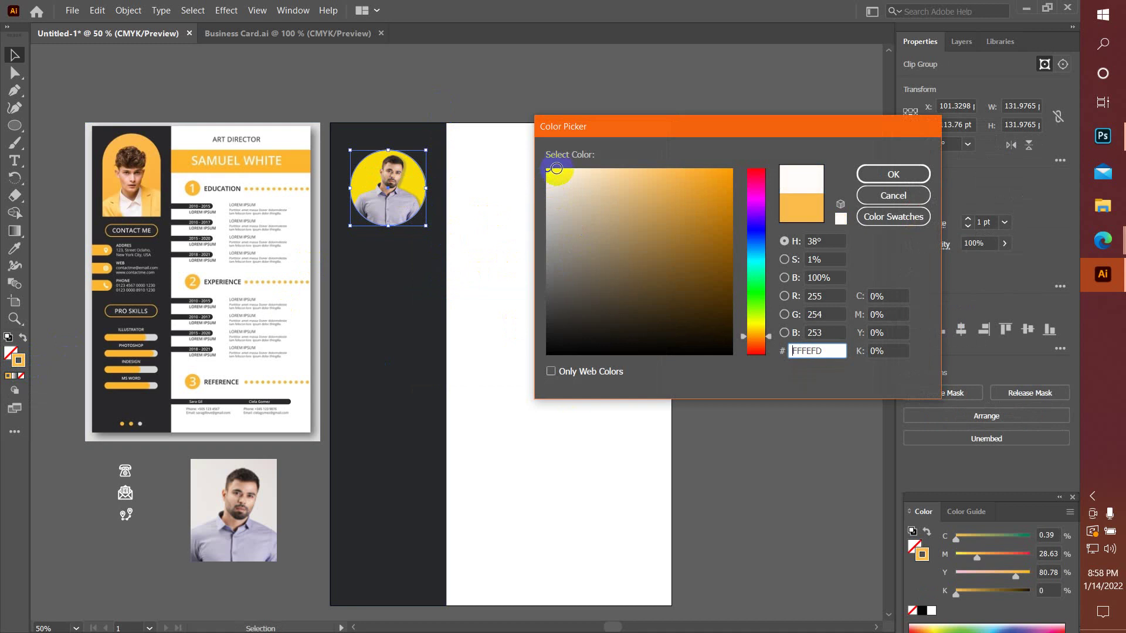
pyautogui.click(897, 174)
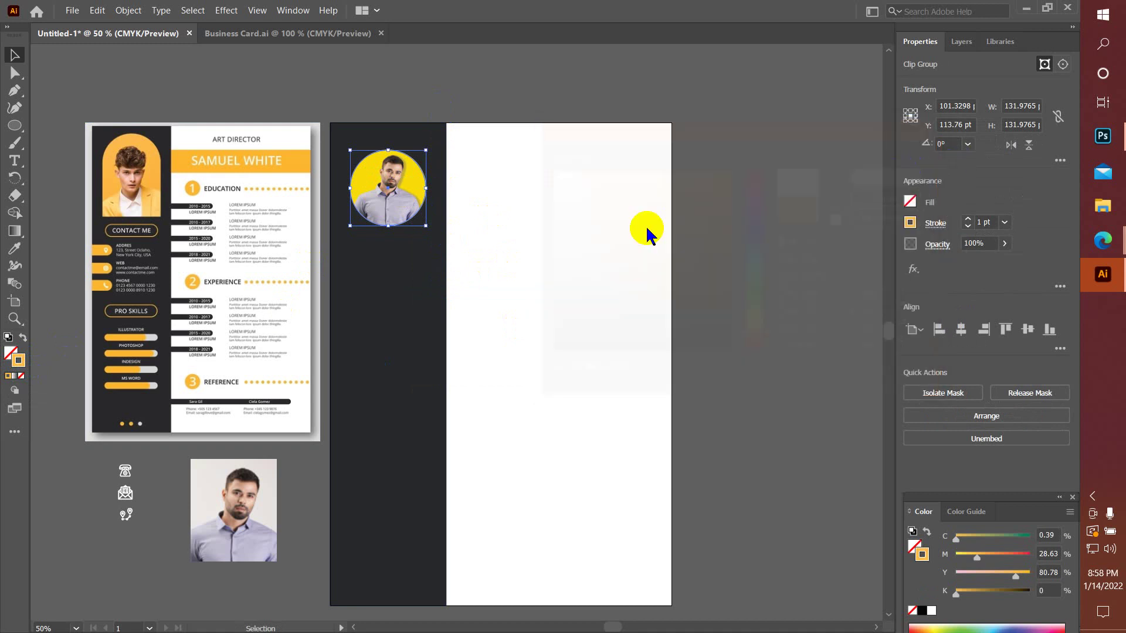
pyautogui.click(231, 92)
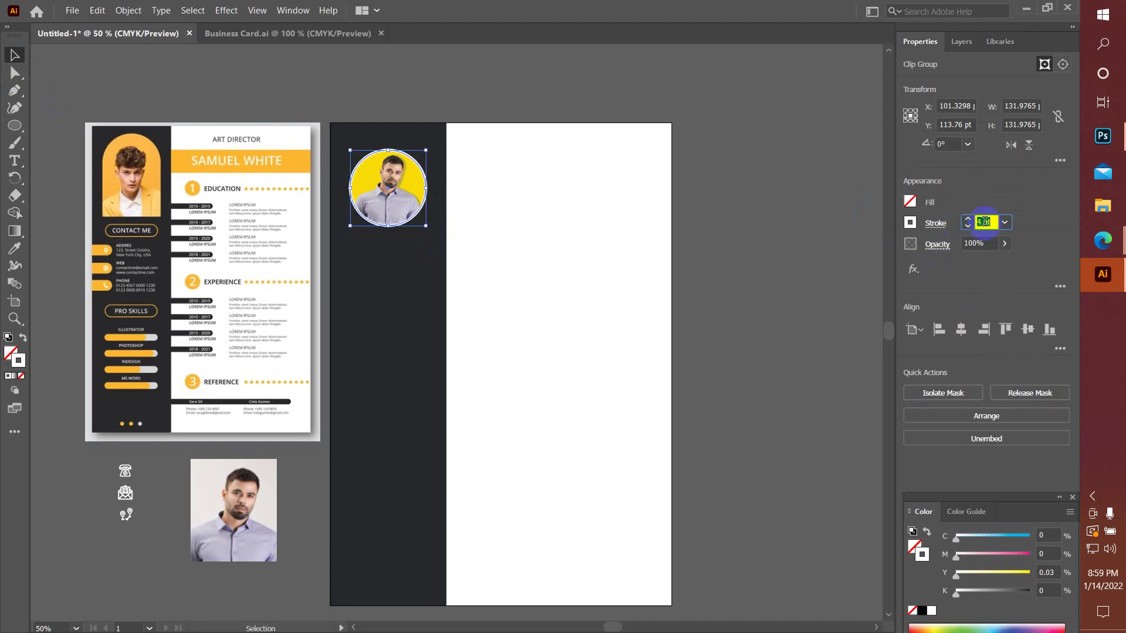
pyautogui.click(777, 289)
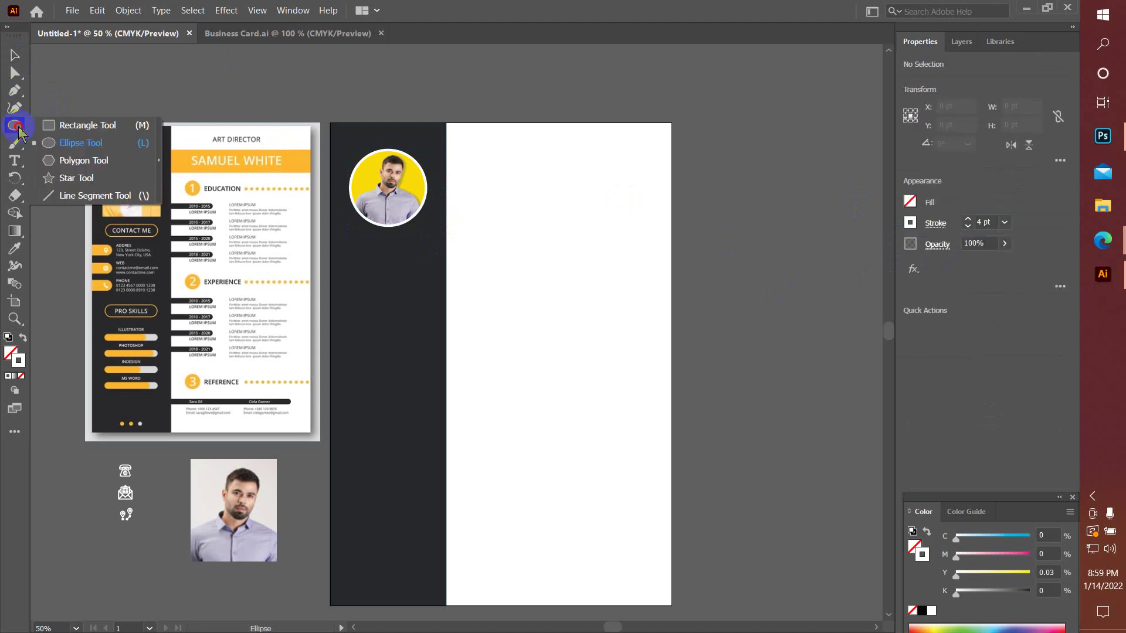
# - Draw a wide rectangle across the top of the white area, filled with the photo circle's yellow
pyautogui.moveTo(19, 133); pyautogui.dragTo(83, 120)
pyautogui.moveTo(455, 199)
pyautogui.mouseDown()
pyautogui.moveTo(452, 171)
pyautogui.moveTo(669, 208)
pyautogui.mouseUp()
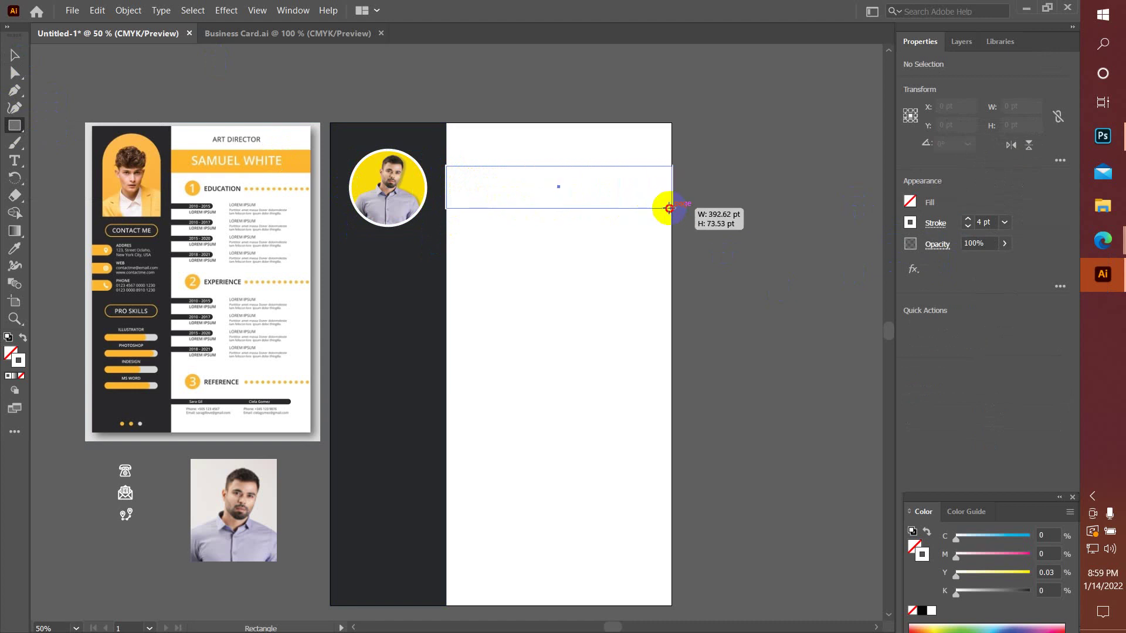
pyautogui.click(910, 222)
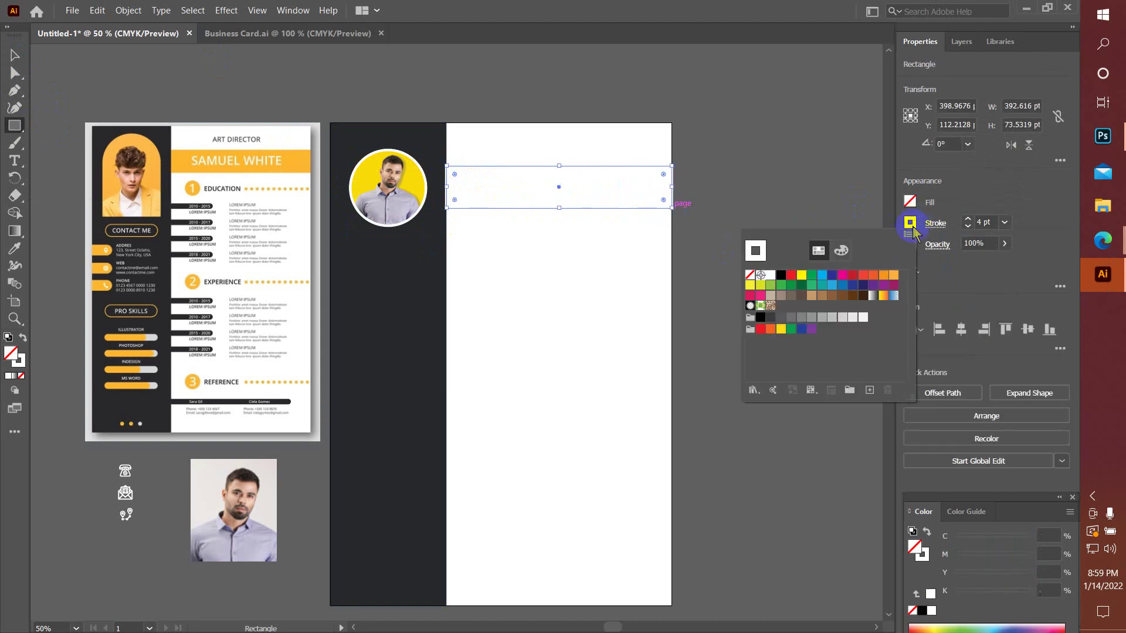
pyautogui.click(750, 275)
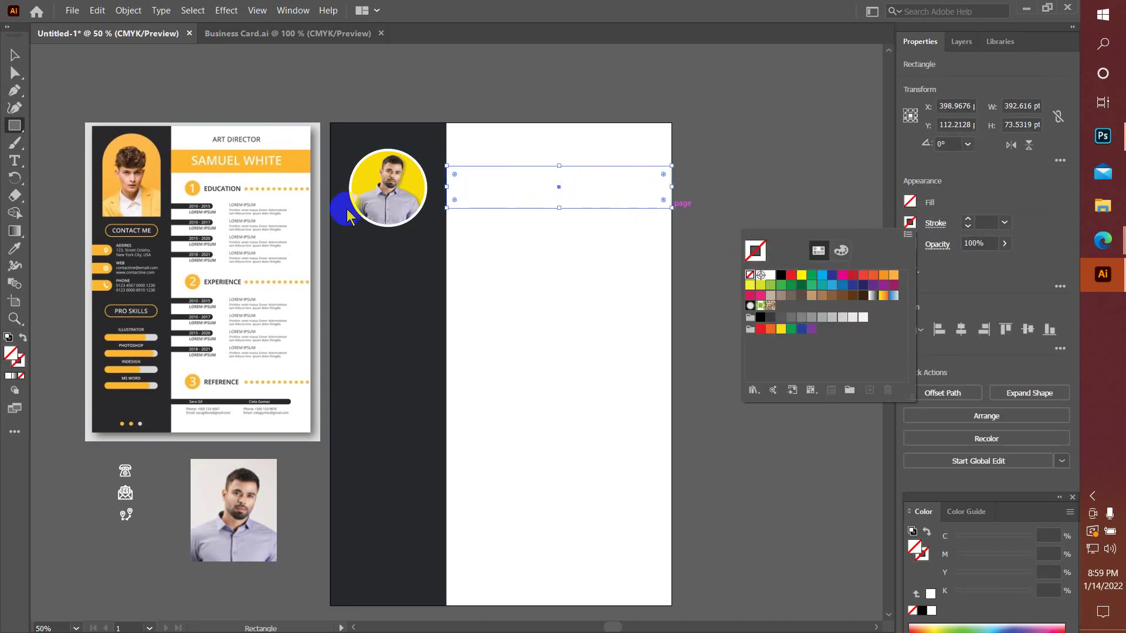
pyautogui.press('i')
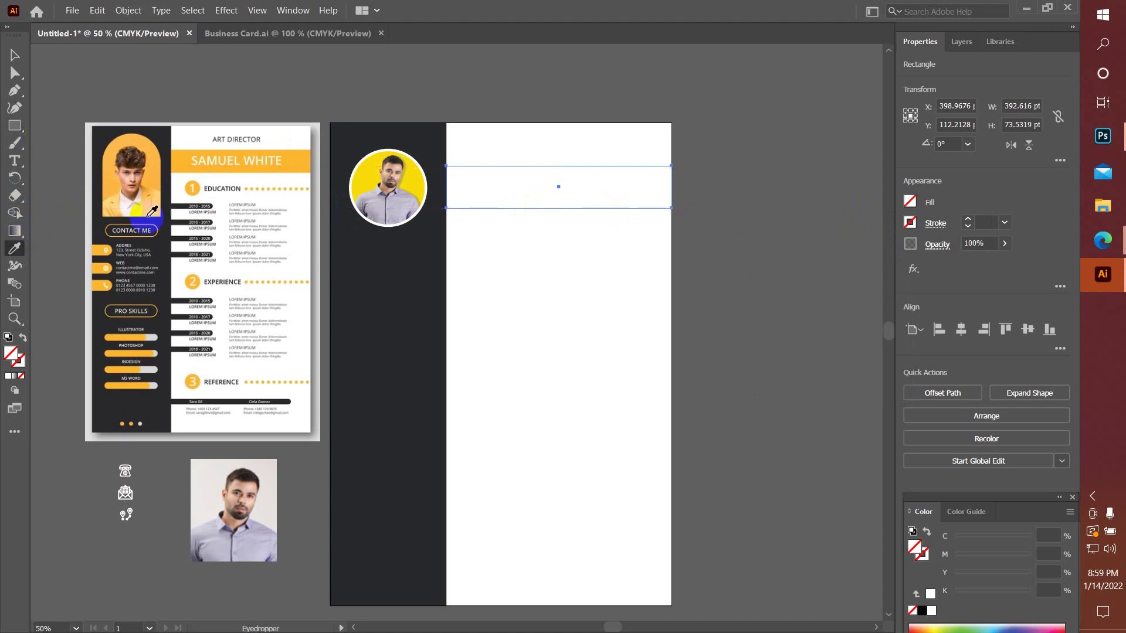
pyautogui.click(360, 176)
pyautogui.click(15, 54)
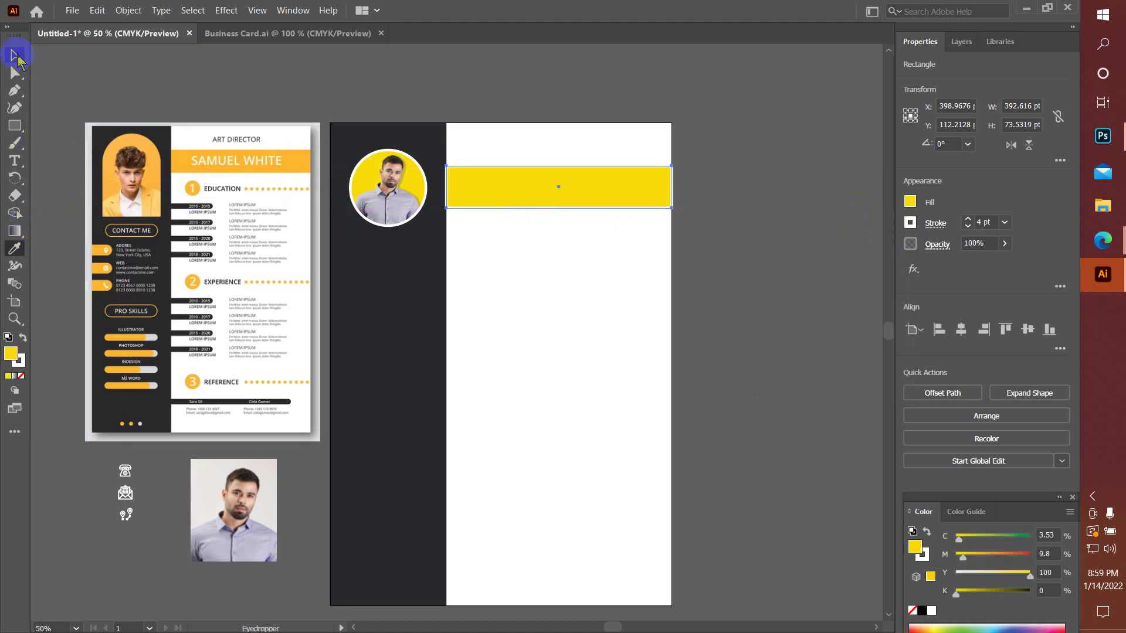
pyautogui.click(314, 63)
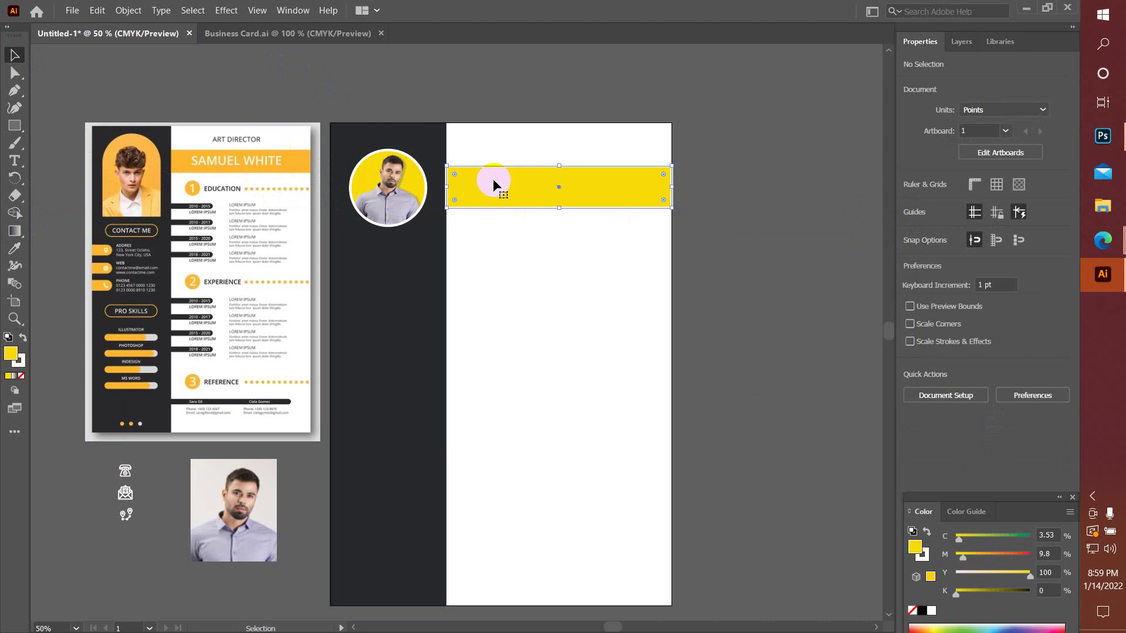
# - Remove the leftover white outline from the yellow banner
pyautogui.click(493, 183)
pyautogui.click(914, 224)
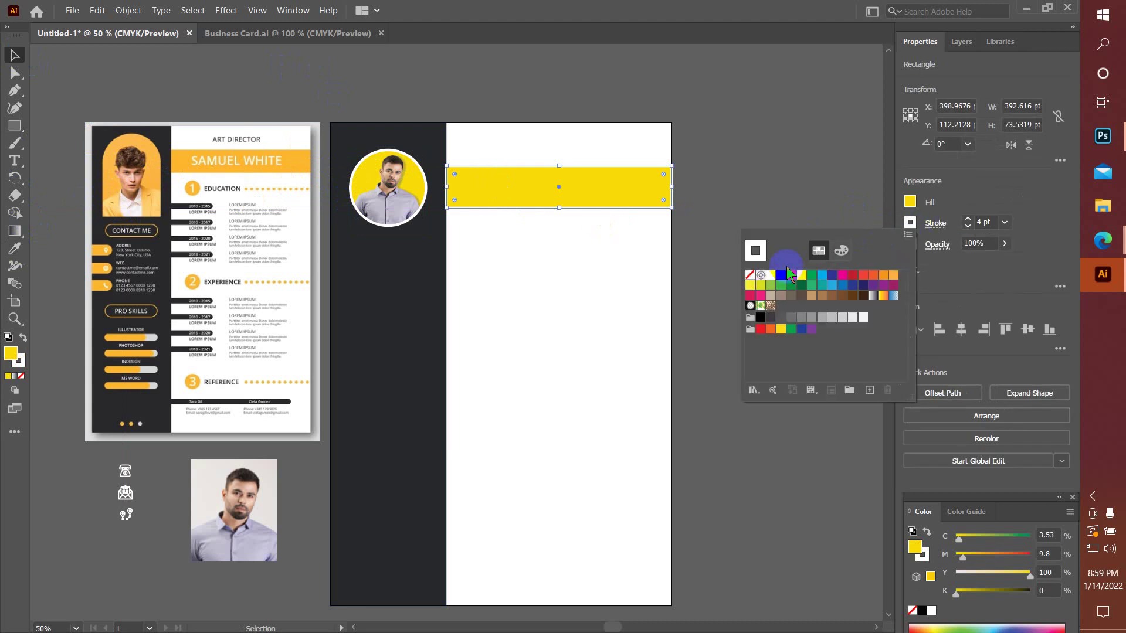
pyautogui.click(750, 274)
pyautogui.click(743, 199)
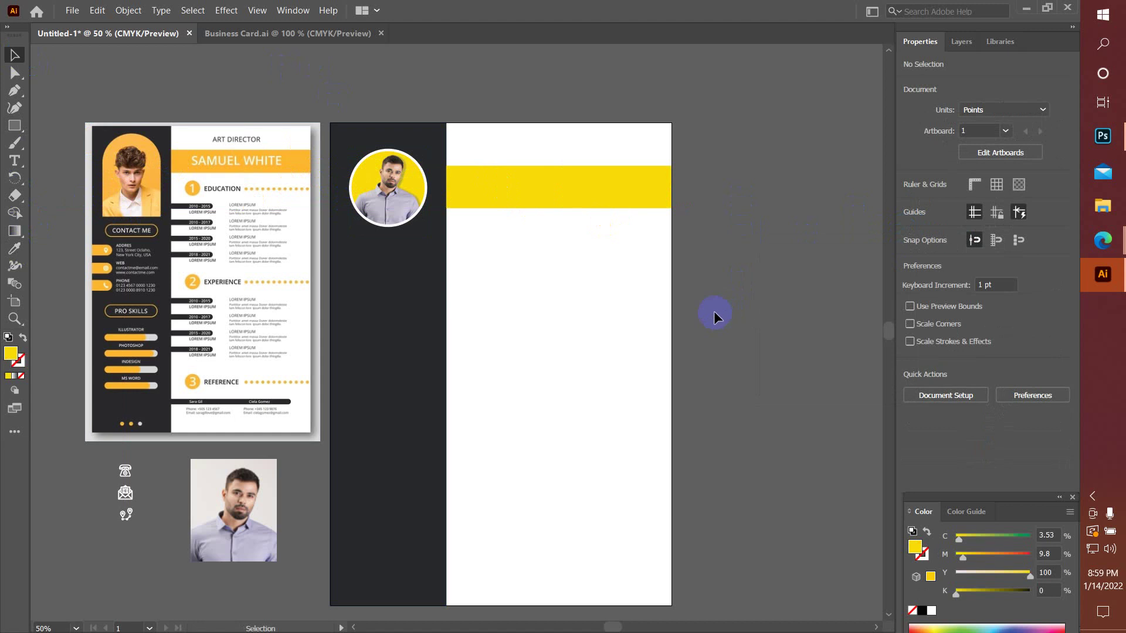
pyautogui.click(719, 247)
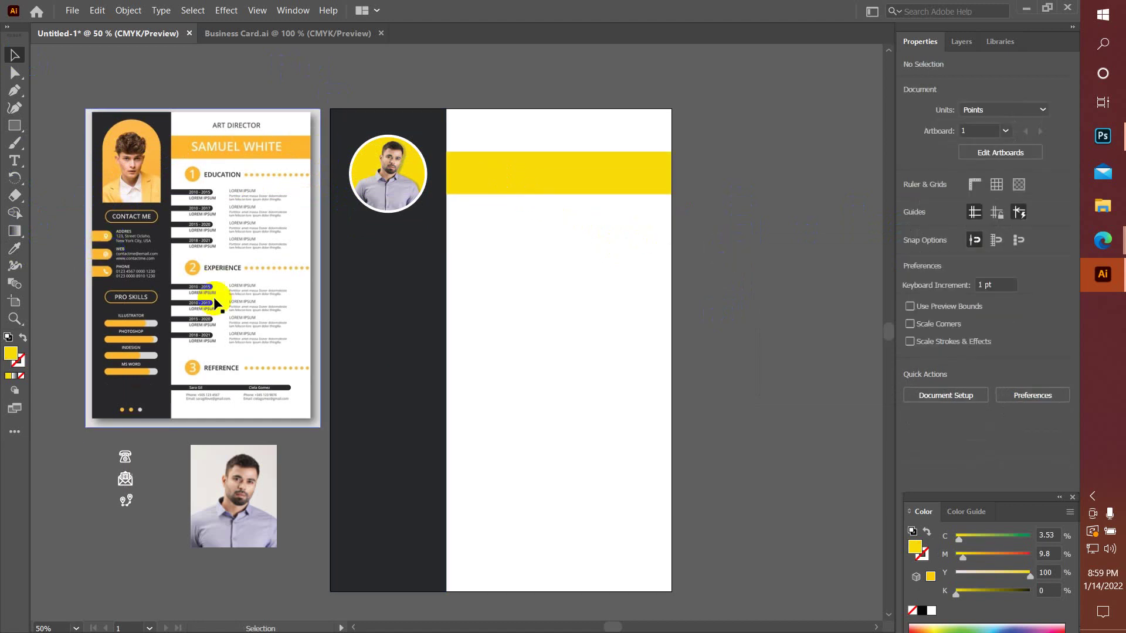
pyautogui.scroll(-2, 215, 297)
# - Draw a small yellow rectangle at the sidebar's left edge and round its corners
pyautogui.moveTo(16, 127); pyautogui.dragTo(47, 132)
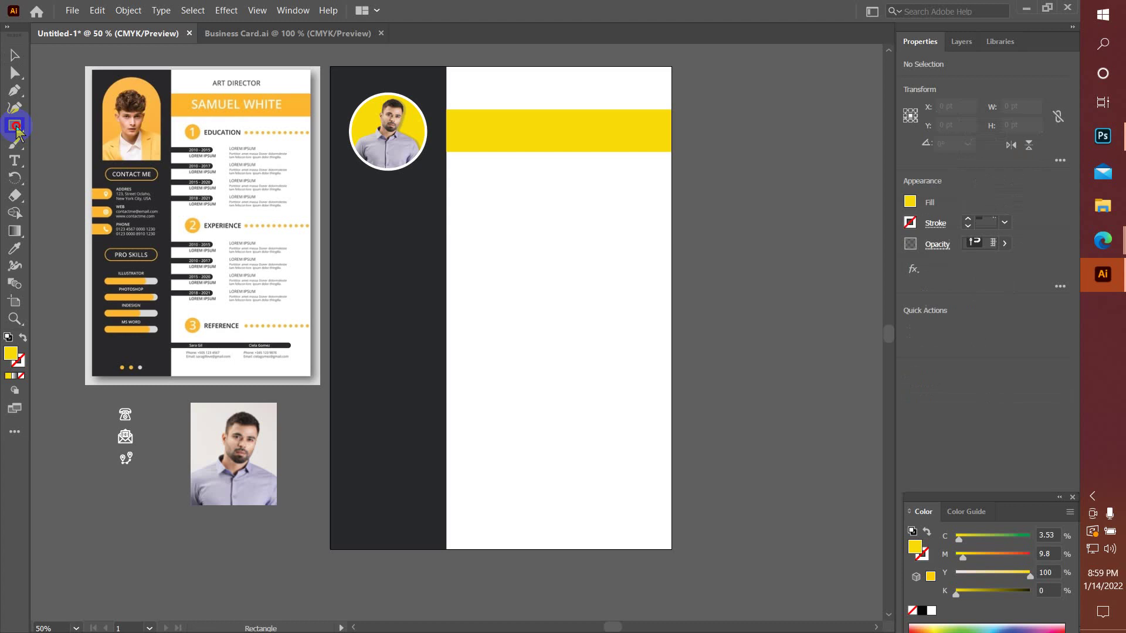
pyautogui.click(49, 128)
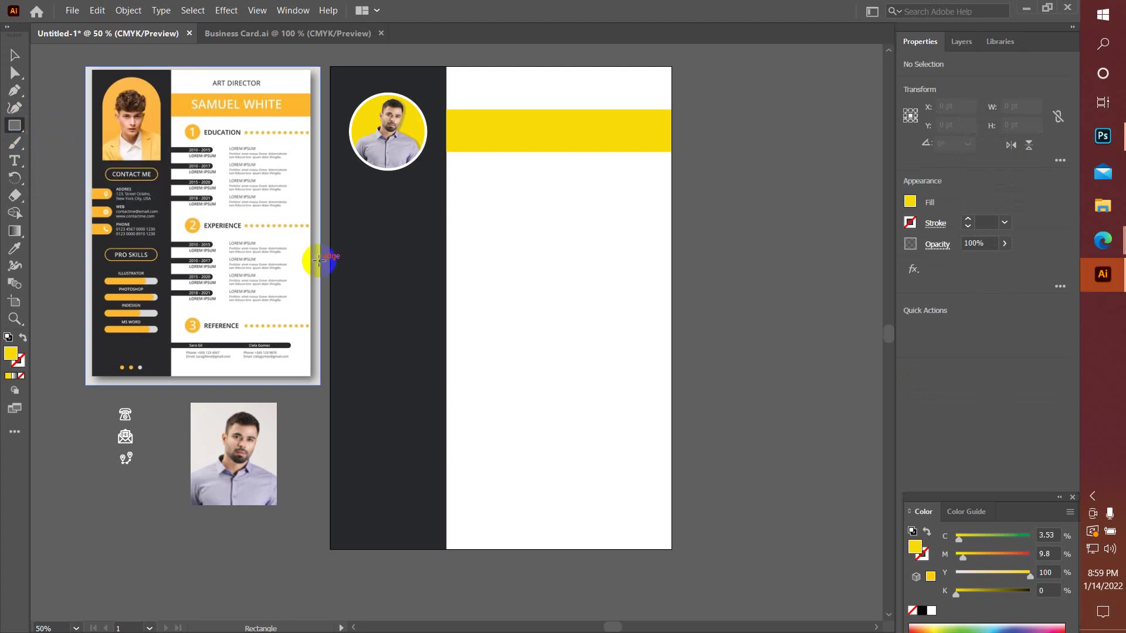
pyautogui.moveTo(330, 242); pyautogui.dragTo(364, 258)
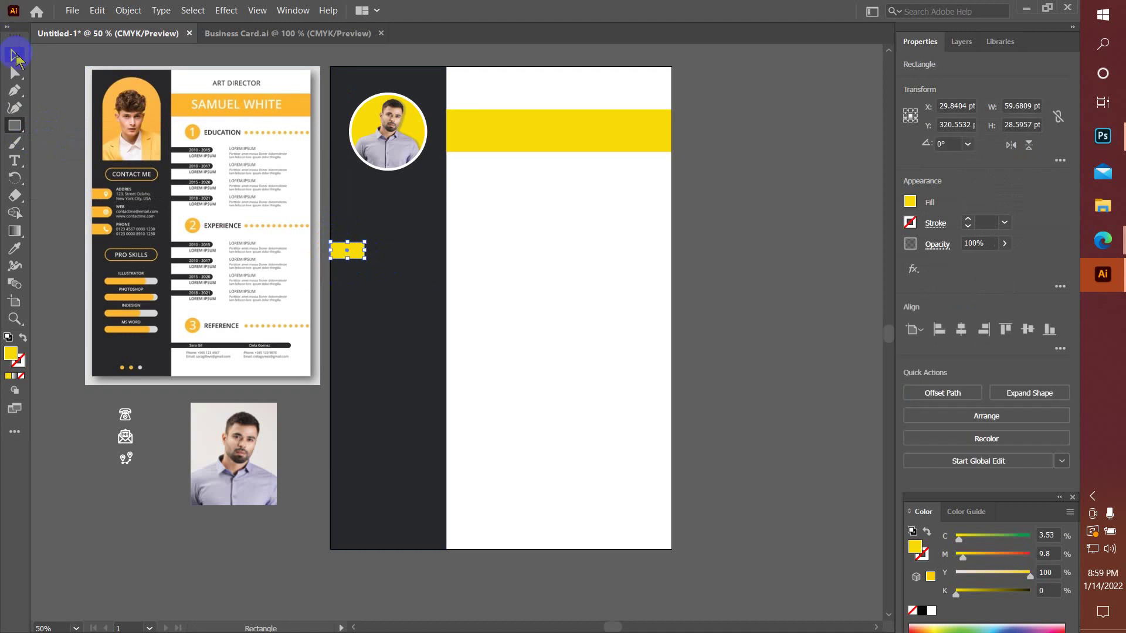
pyautogui.click(15, 55)
pyautogui.scroll(2, 350, 260)
pyautogui.scroll(1, 350, 260)
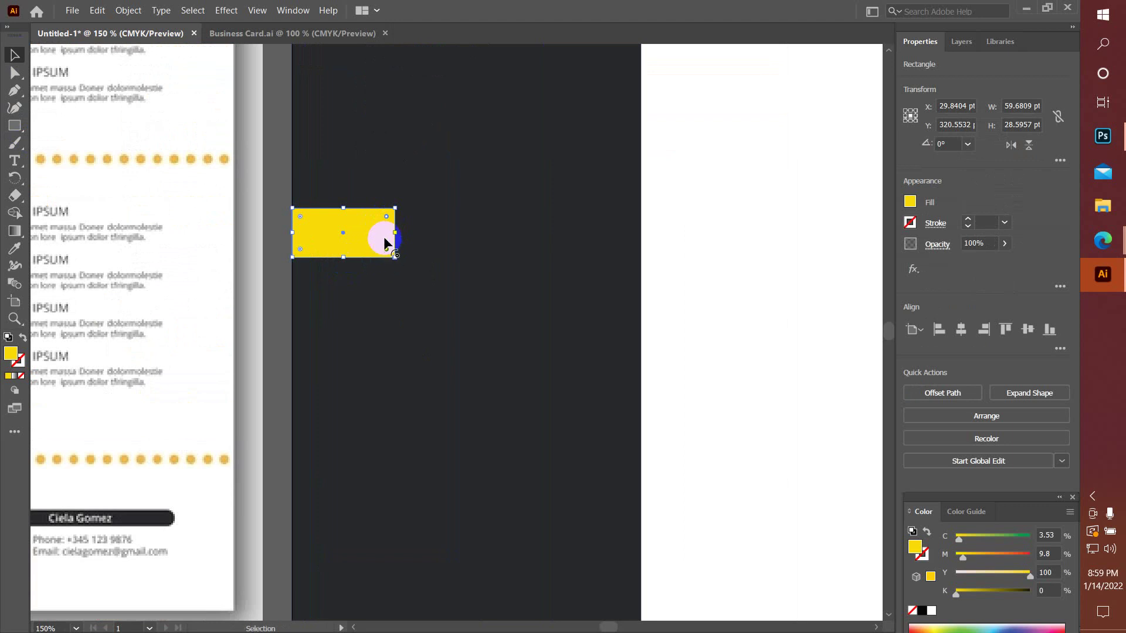
pyautogui.moveTo(386, 220); pyautogui.dragTo(365, 233)
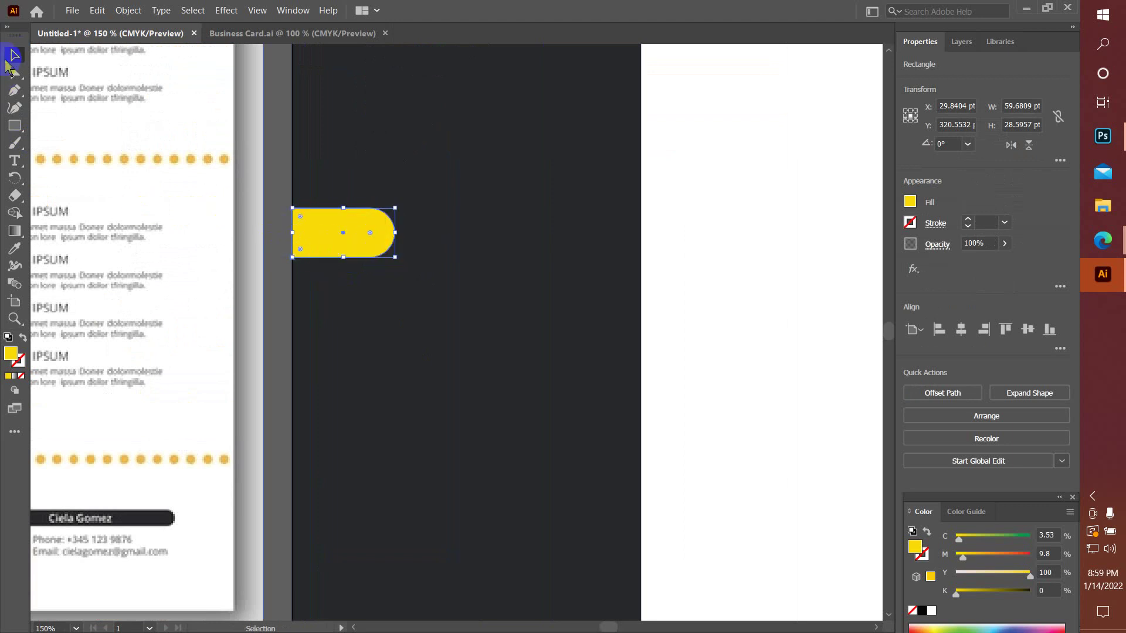
pyautogui.click(261, 153)
# - Duplicate the tab into three and distribute them evenly by vertical centre
pyautogui.scroll(-3, 284, 156)
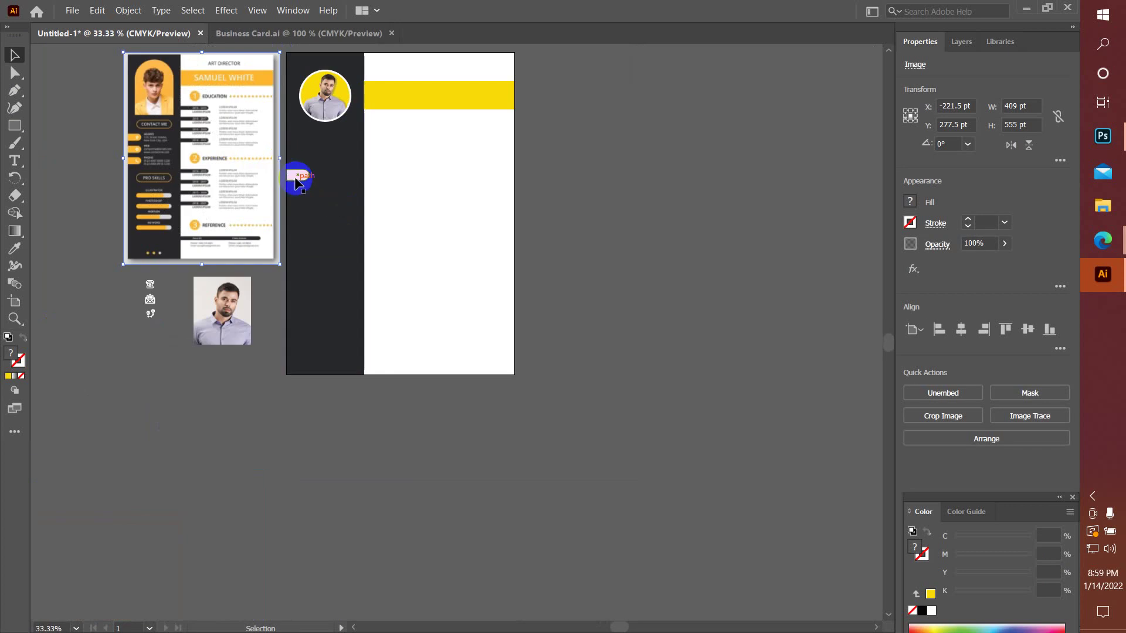
pyautogui.scroll(-1, 294, 176)
pyautogui.scroll(1, 293, 193)
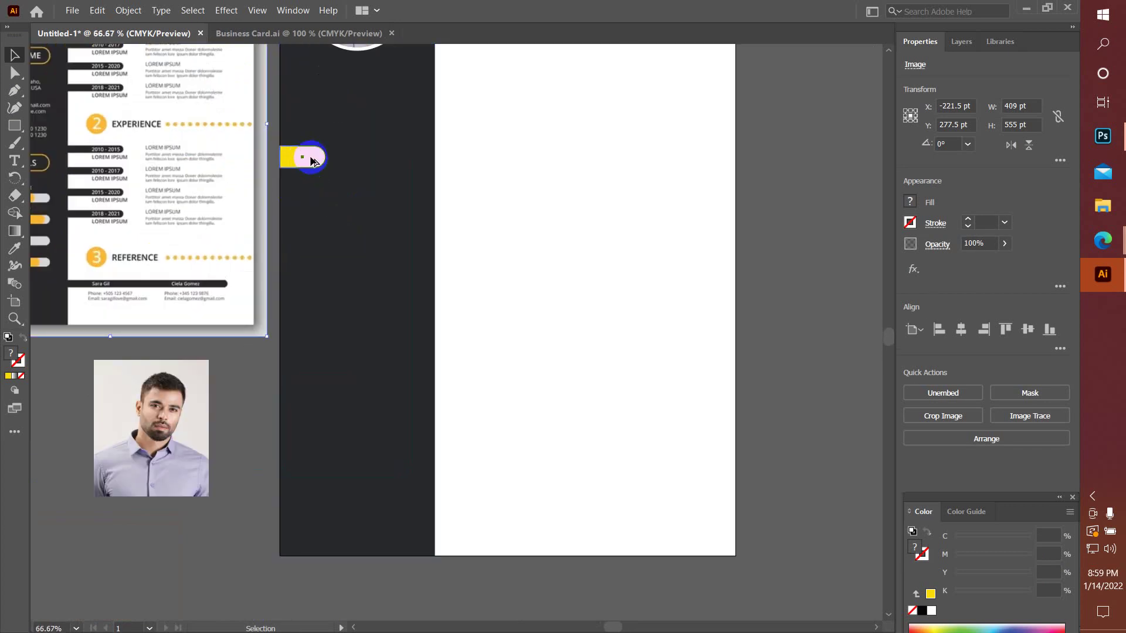
pyautogui.moveTo(313, 160); pyautogui.dragTo(313, 237)
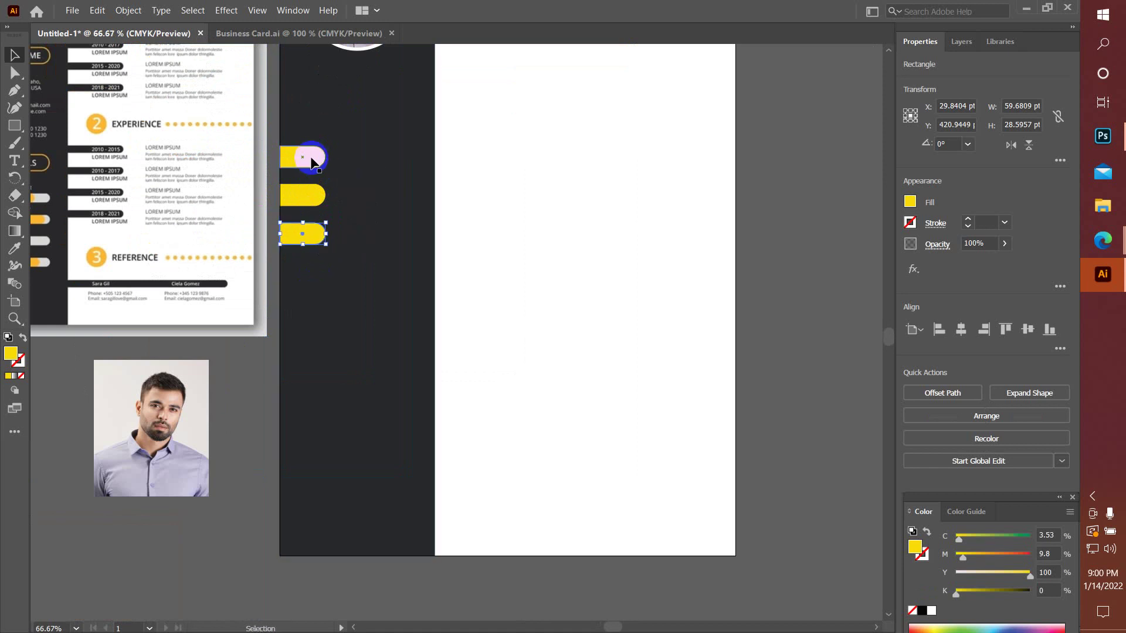
pyautogui.keyDown('shift'); pyautogui.click(312, 160); pyautogui.keyUp('shift')
pyautogui.keyDown('shift'); pyautogui.click(309, 194); pyautogui.keyUp('shift')
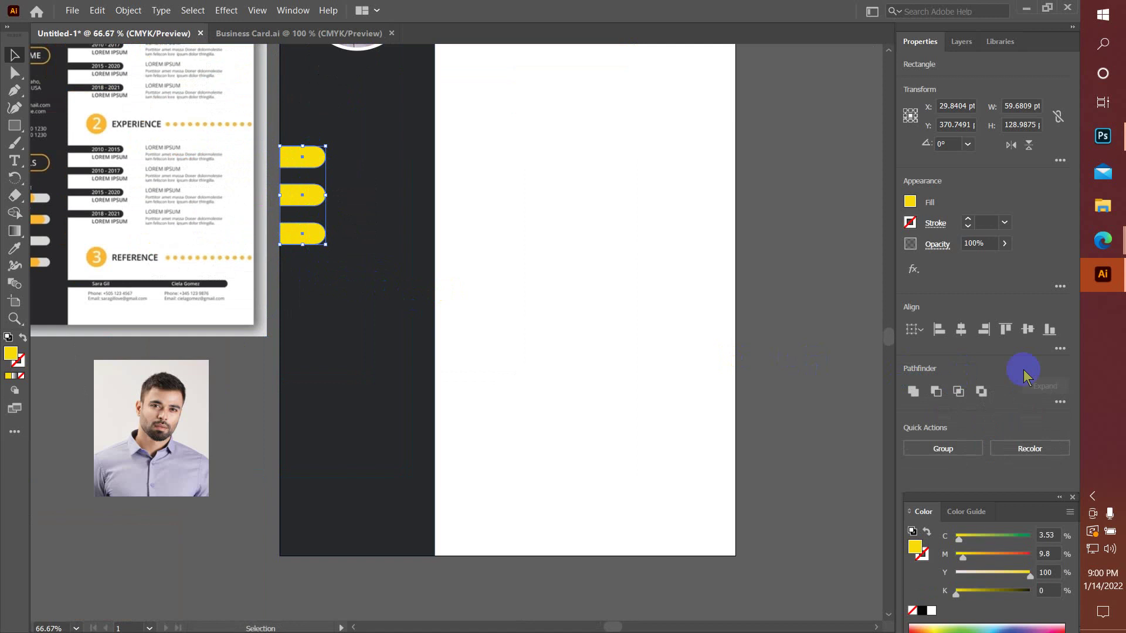
pyautogui.click(1059, 349)
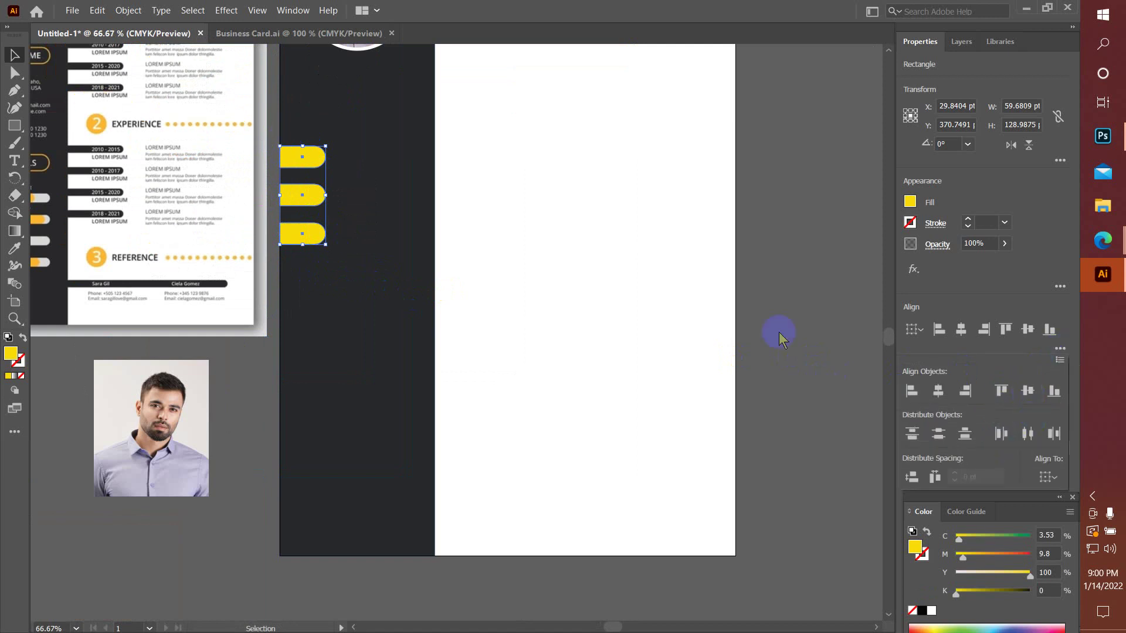
pyautogui.click(939, 438)
pyautogui.click(813, 390)
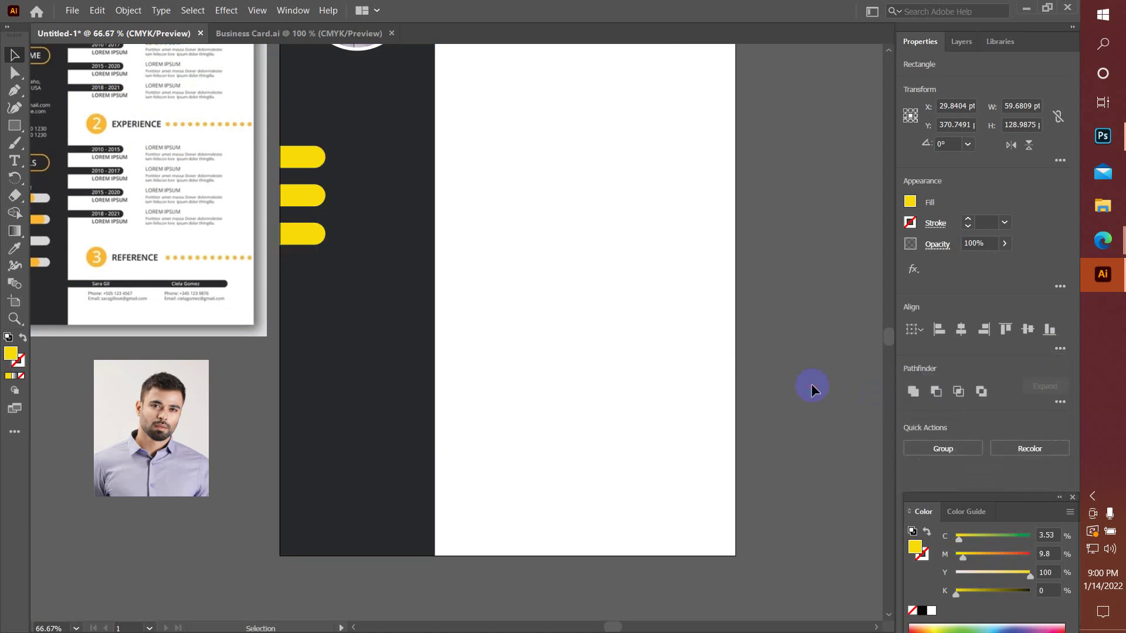
# - Move the phone icon onto the top yellow tab and bring it to the front
pyautogui.moveTo(387, 384); pyautogui.dragTo(612, 394)
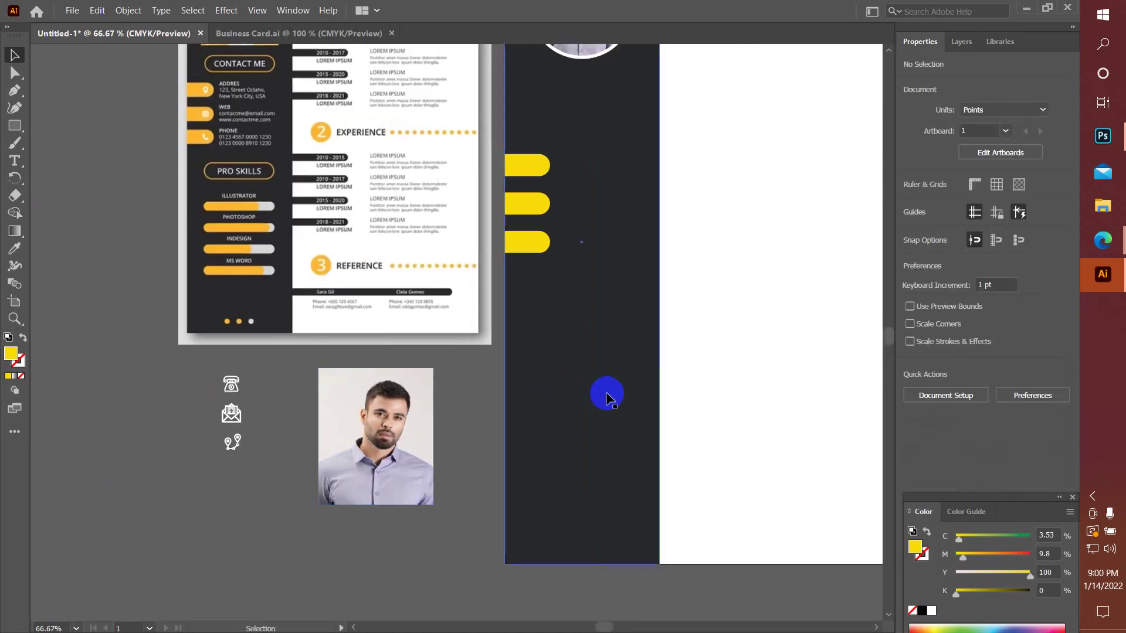
pyautogui.moveTo(230, 384); pyautogui.dragTo(530, 166)
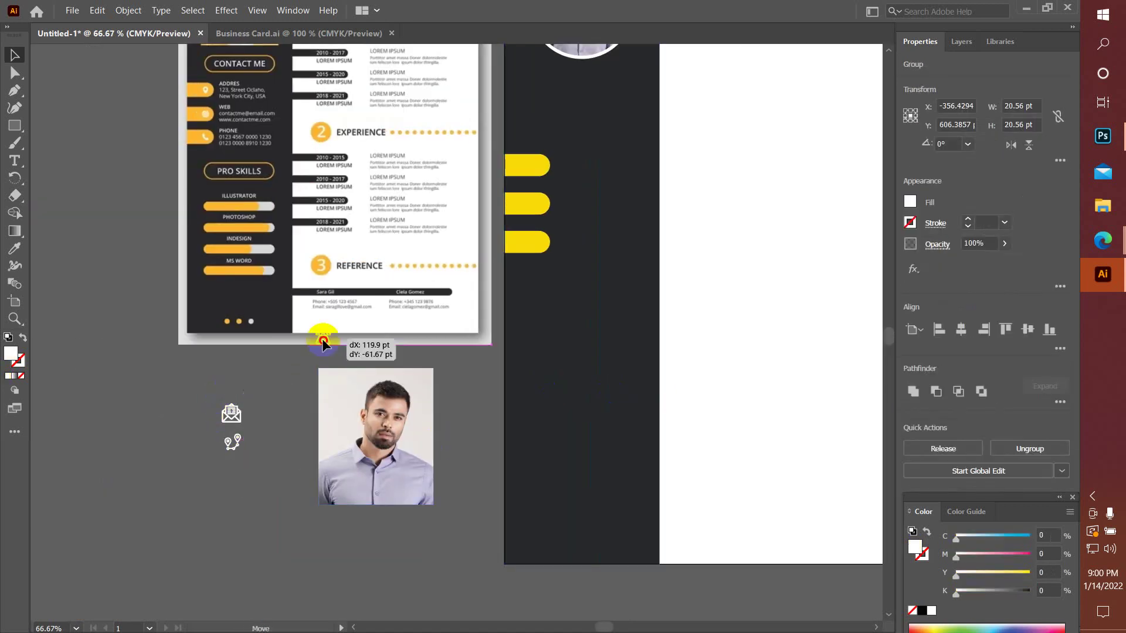
pyautogui.rightClick(531, 166)
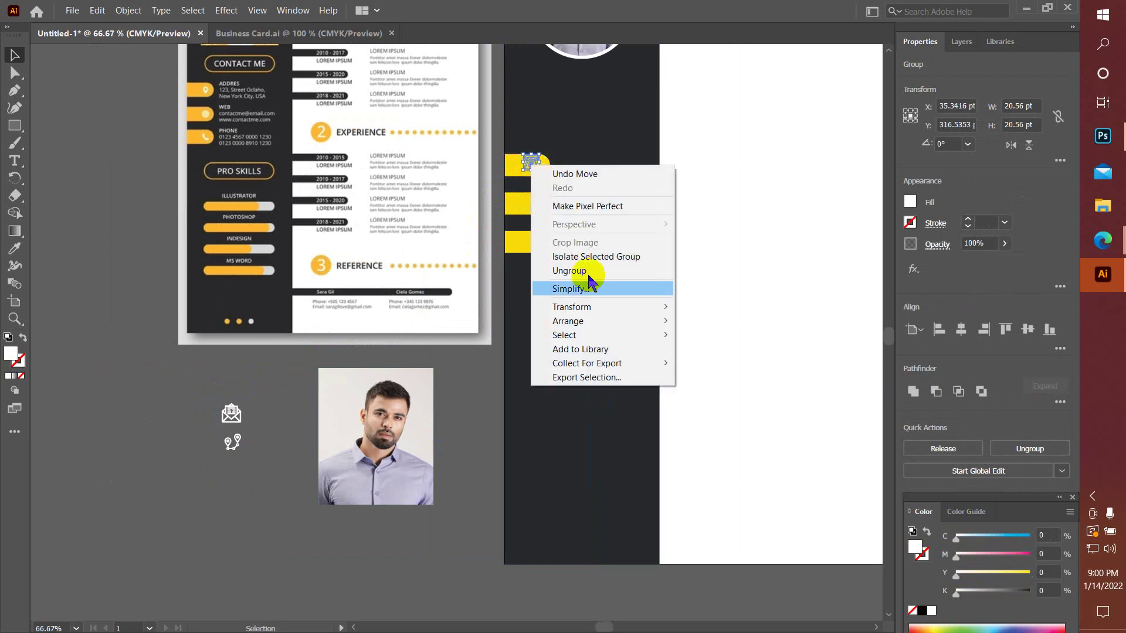
pyautogui.click(712, 318)
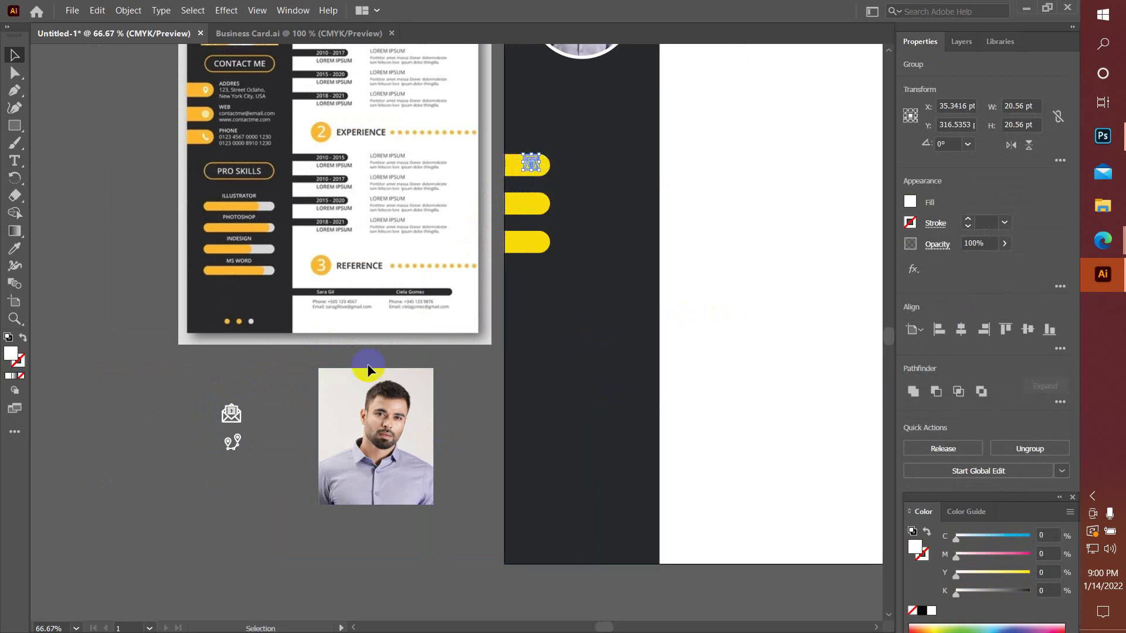
pyautogui.click(291, 376)
pyautogui.click(533, 169)
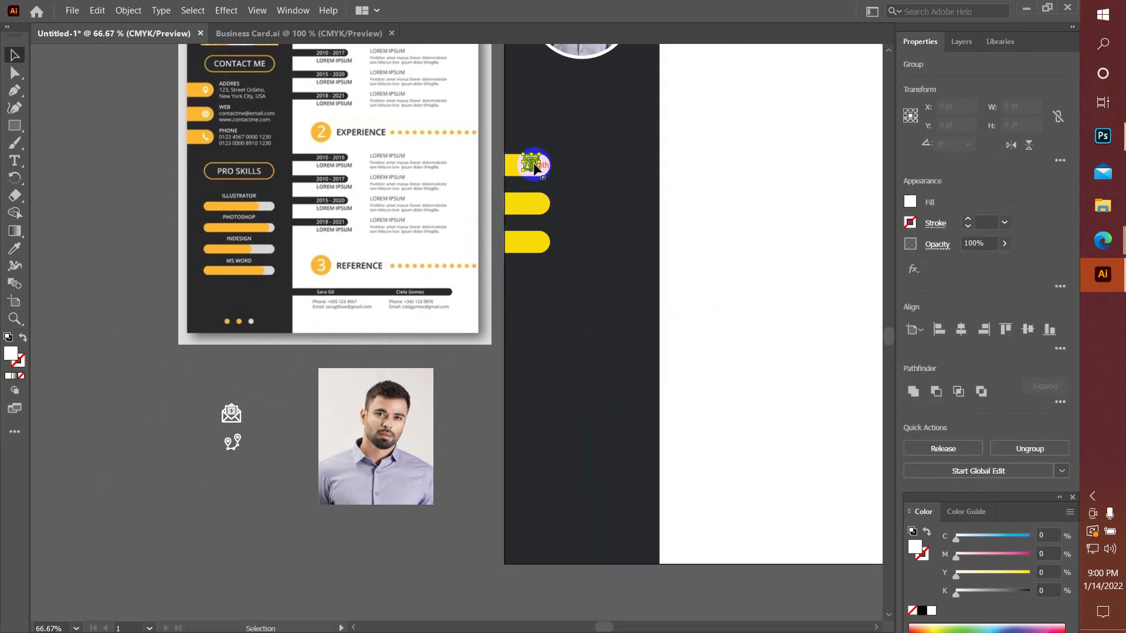
pyautogui.scroll(2, 535, 169)
pyautogui.moveTo(526, 171); pyautogui.dragTo(521, 176)
pyautogui.scroll(-4, 525, 176)
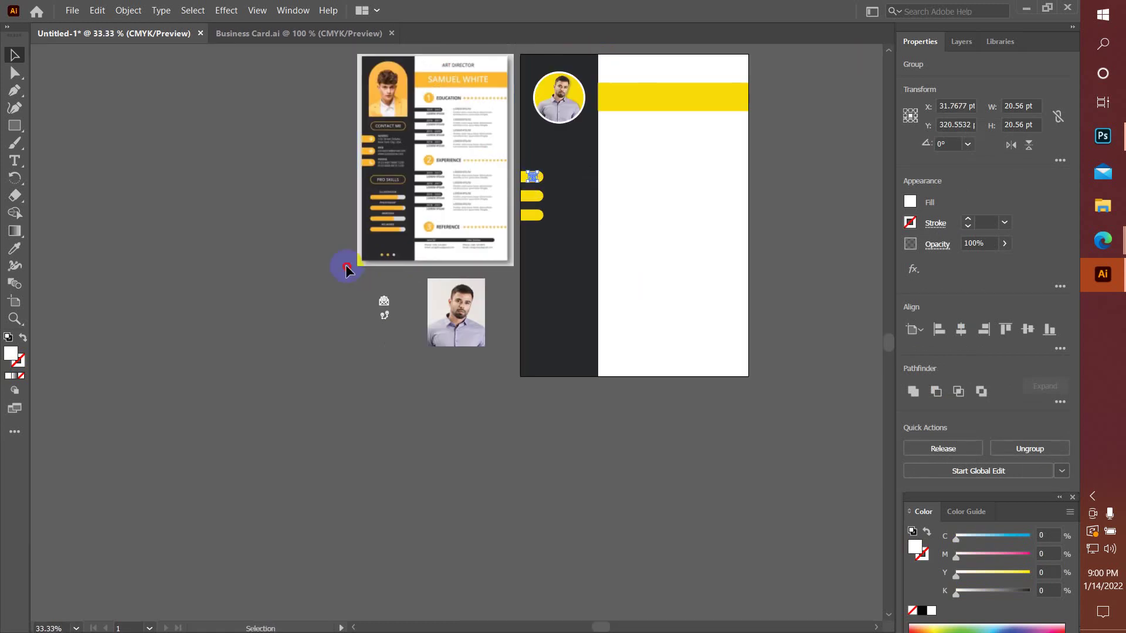
pyautogui.click(457, 292)
# - Move the mail icon onto the second yellow tab and bring it to the front
pyautogui.scroll(2, 457, 293)
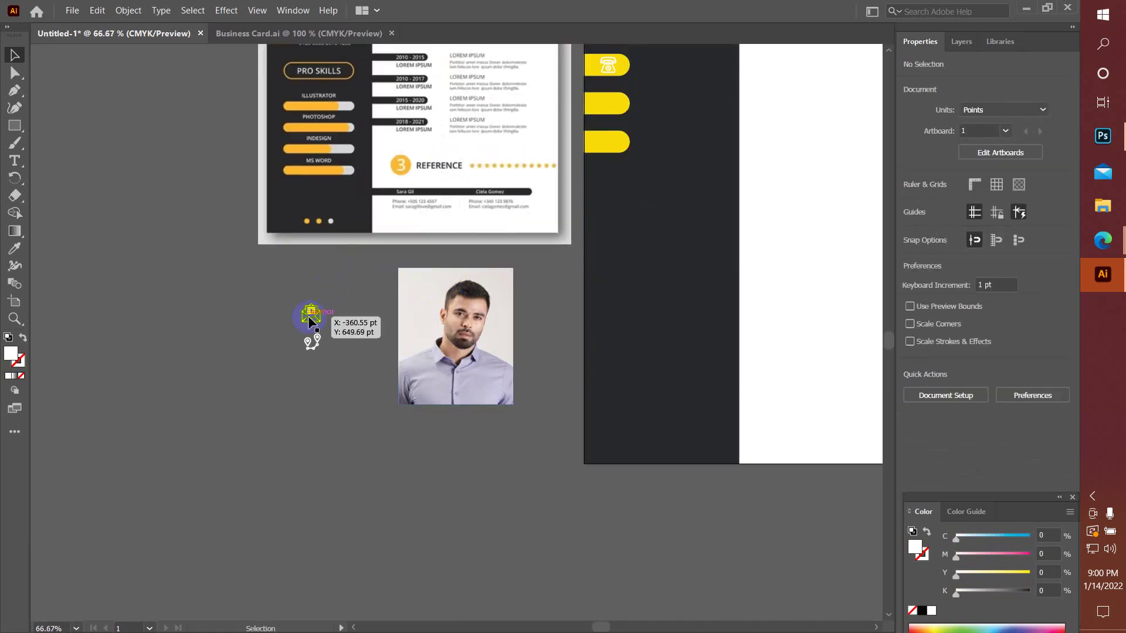
pyautogui.moveTo(309, 316); pyautogui.dragTo(614, 110)
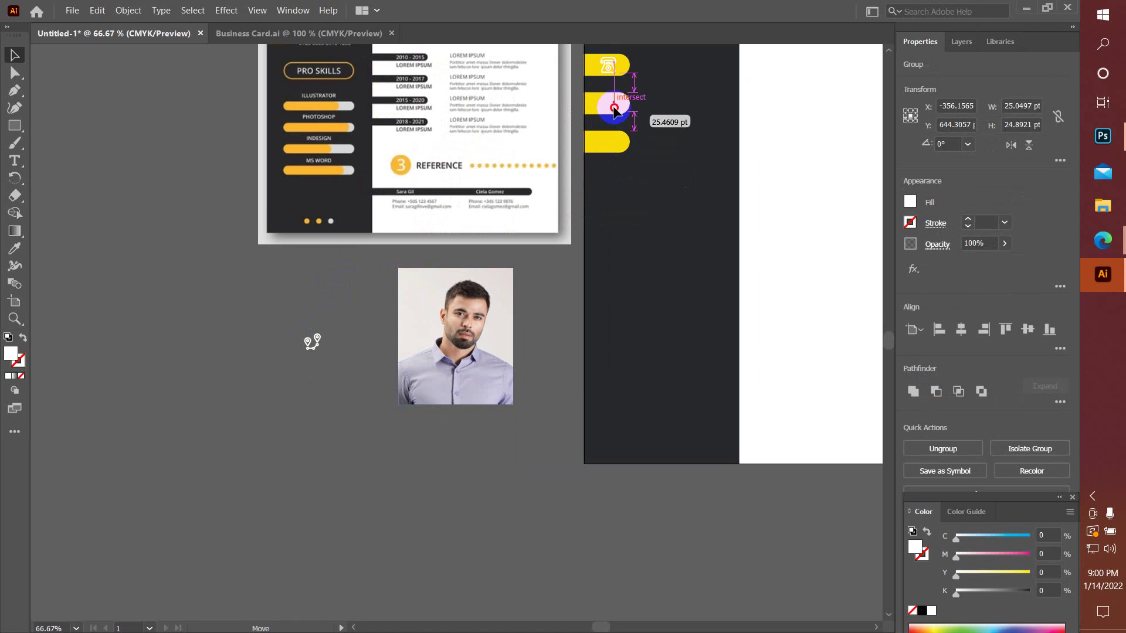
pyautogui.rightClick(614, 109)
pyautogui.click(803, 264)
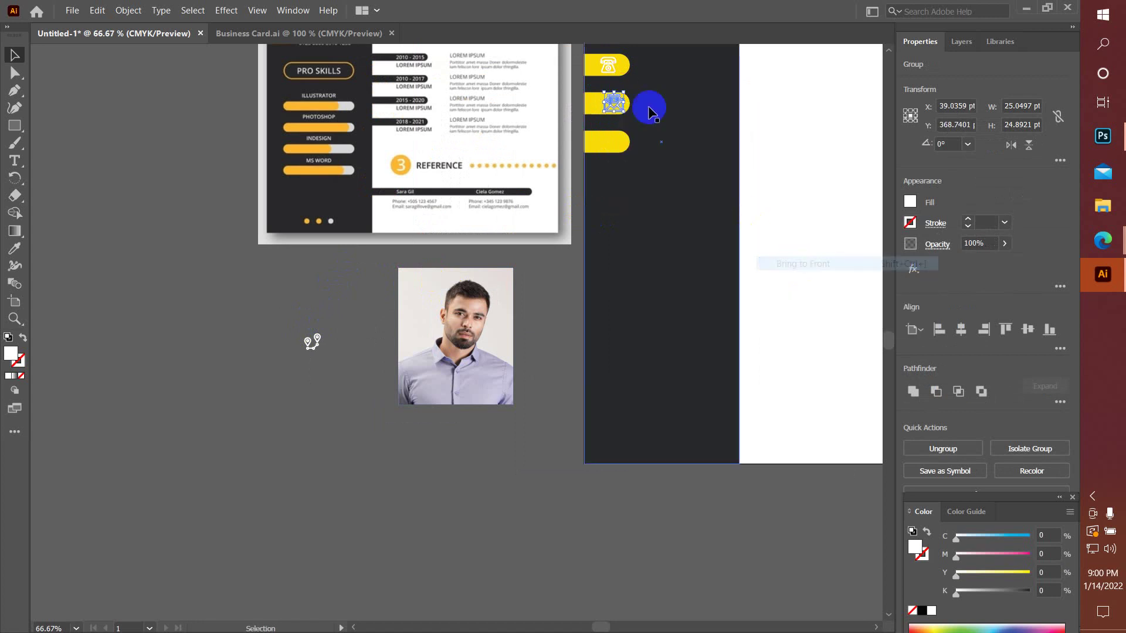
pyautogui.scroll(5, 649, 112)
pyautogui.scroll(-2, 537, 114)
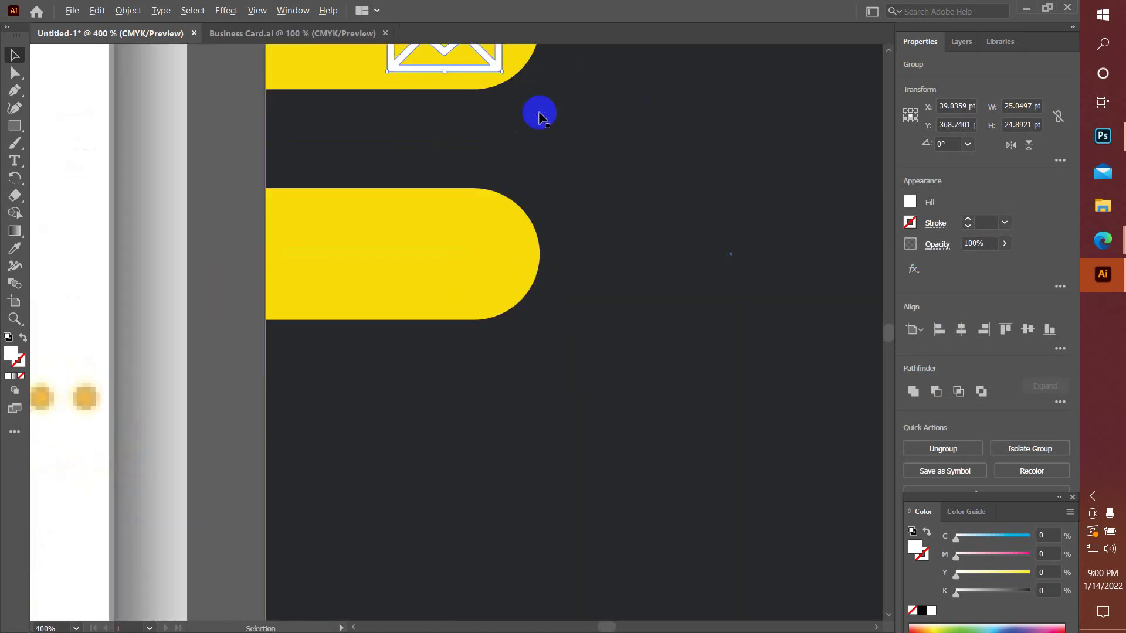
pyautogui.scroll(-4, 536, 114)
pyautogui.scroll(2, 536, 113)
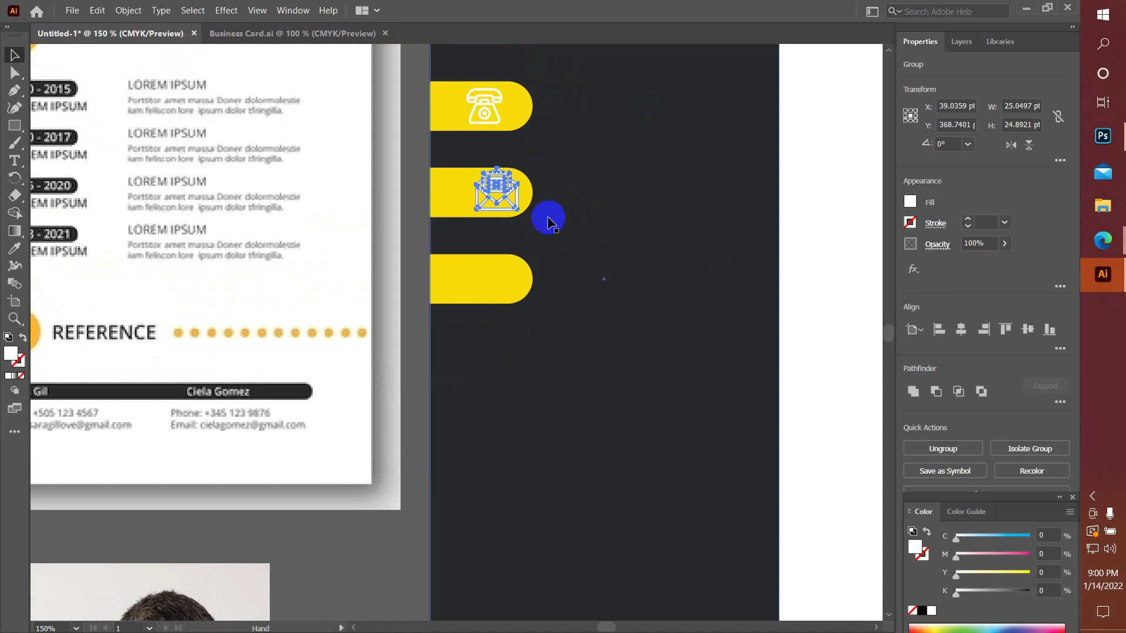
pyautogui.scroll(-2, 535, 235)
# - Bring the location icon to the front and move it onto the third yellow tab
pyautogui.moveTo(516, 217); pyautogui.dragTo(215, 460)
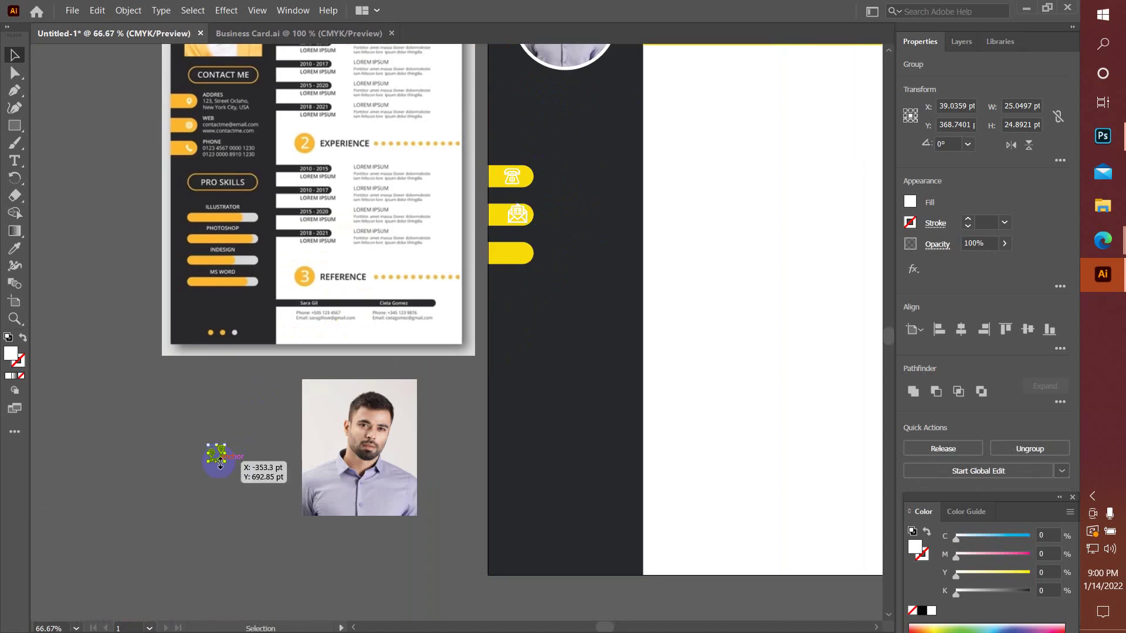
pyautogui.rightClick(214, 460)
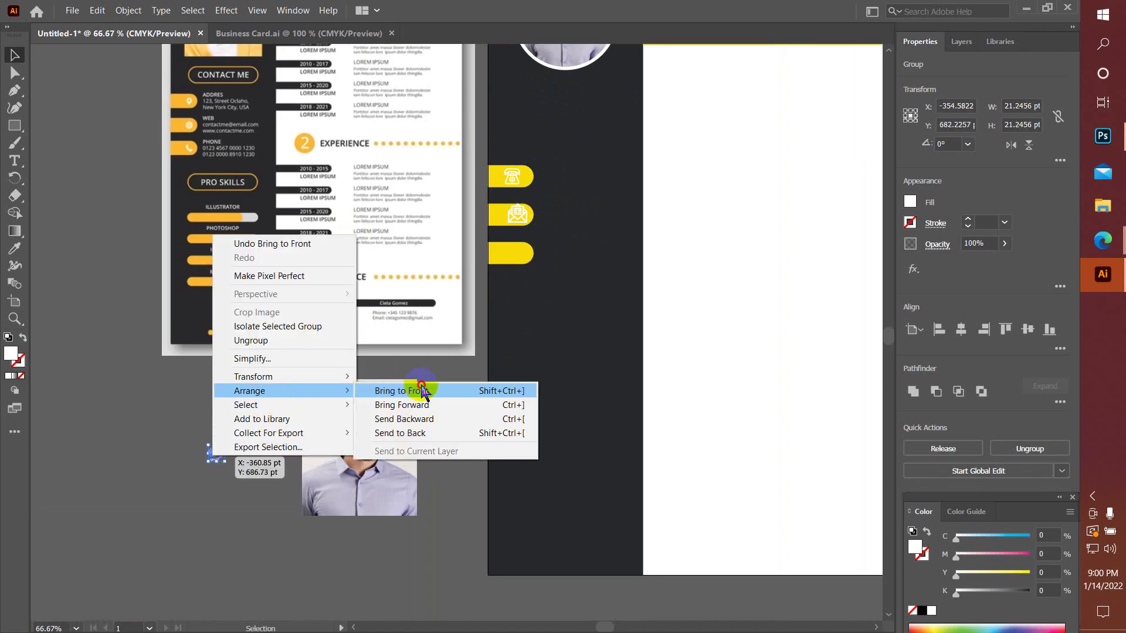
pyautogui.click(420, 390)
pyautogui.moveTo(206, 450); pyautogui.dragTo(516, 257)
pyautogui.scroll(1, 527, 258)
pyautogui.scroll(1, 537, 258)
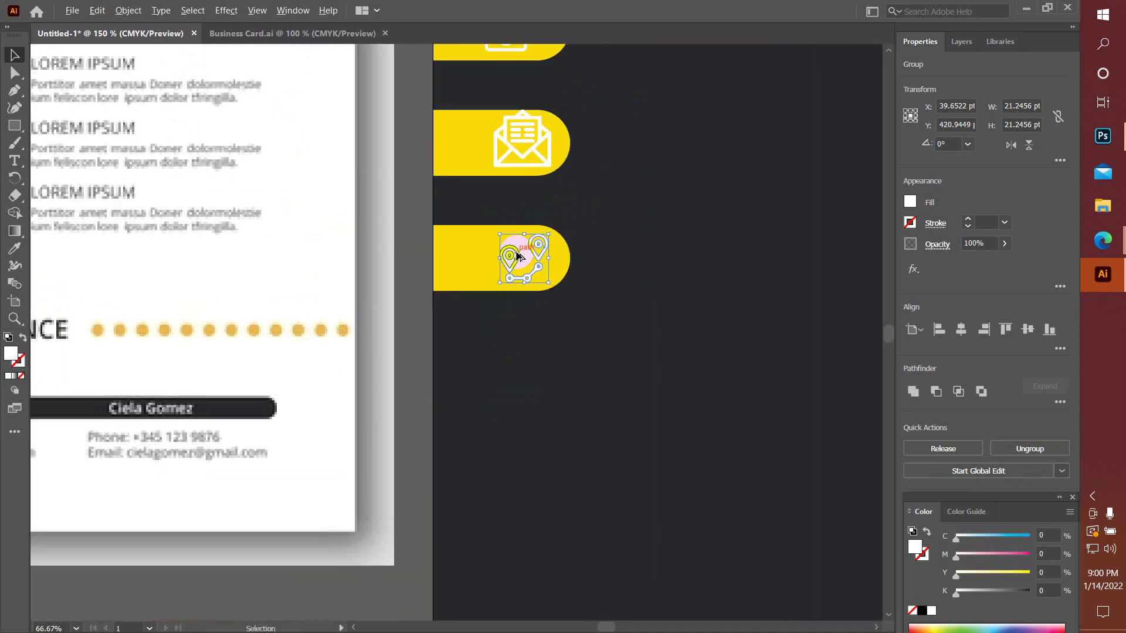
pyautogui.scroll(1, 545, 258)
pyautogui.scroll(1, 546, 257)
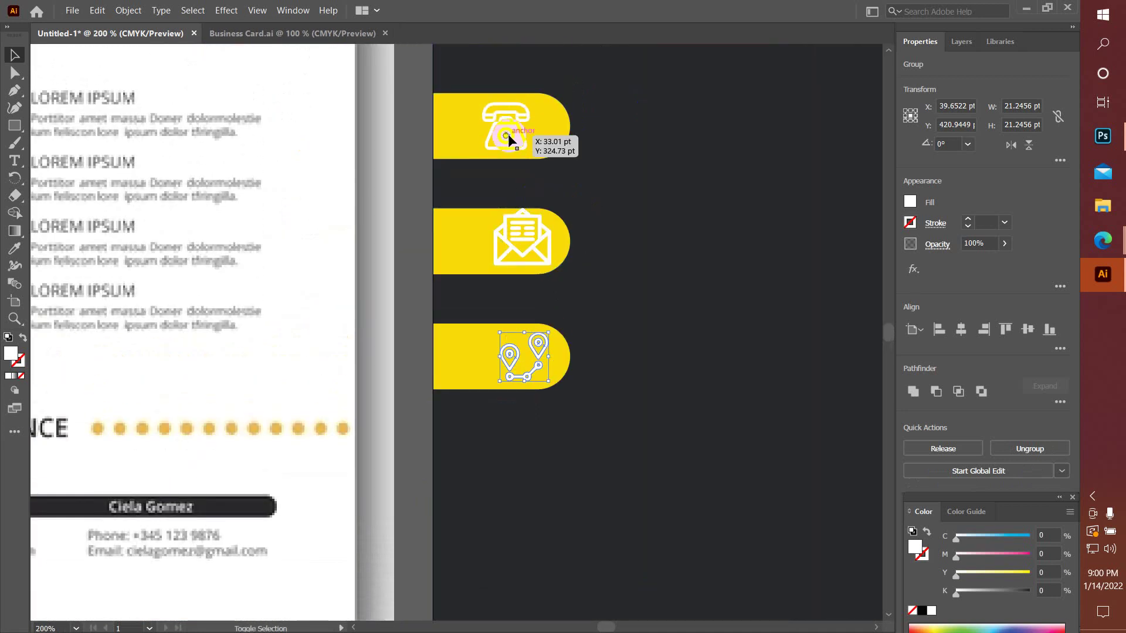
# - Scale the three icons down together and centre each one in its tab
pyautogui.keyDown('shift'); pyautogui.click(526, 240); pyautogui.keyUp('shift')
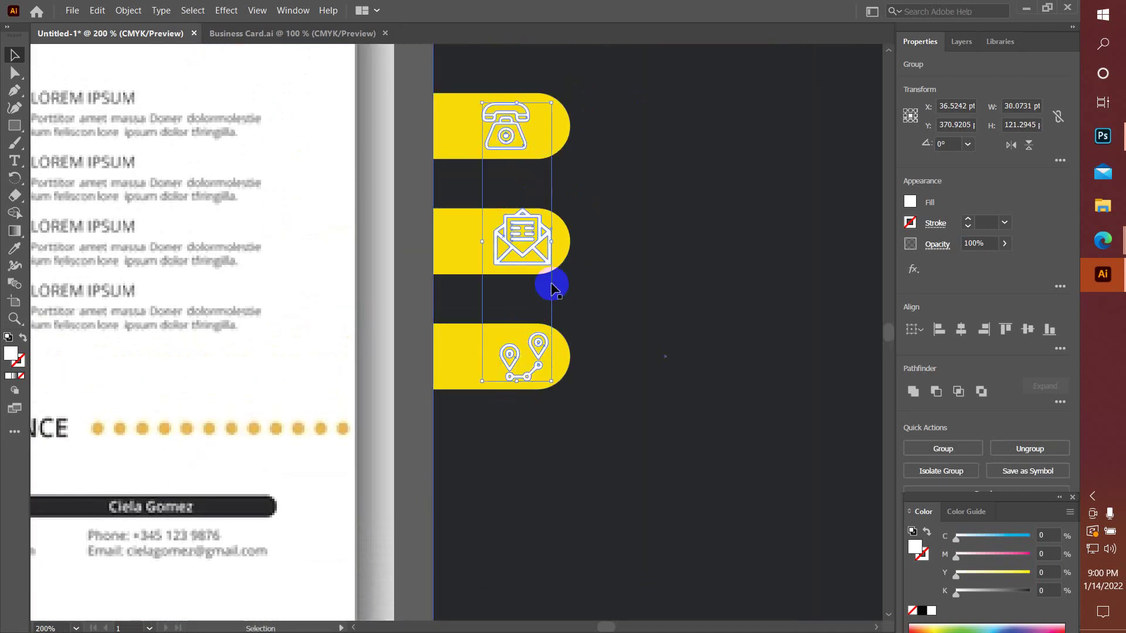
pyautogui.keyDown('shift'); pyautogui.click(553, 125); pyautogui.keyUp('shift')
pyautogui.moveTo(552, 104); pyautogui.dragTo(545, 130)
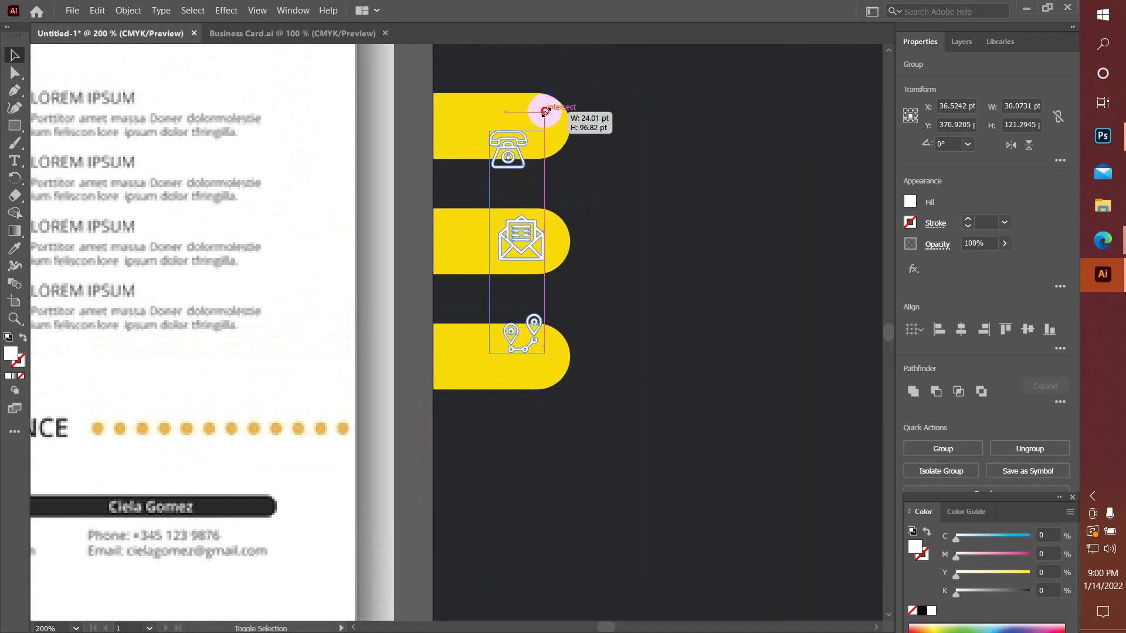
pyautogui.click(421, 235)
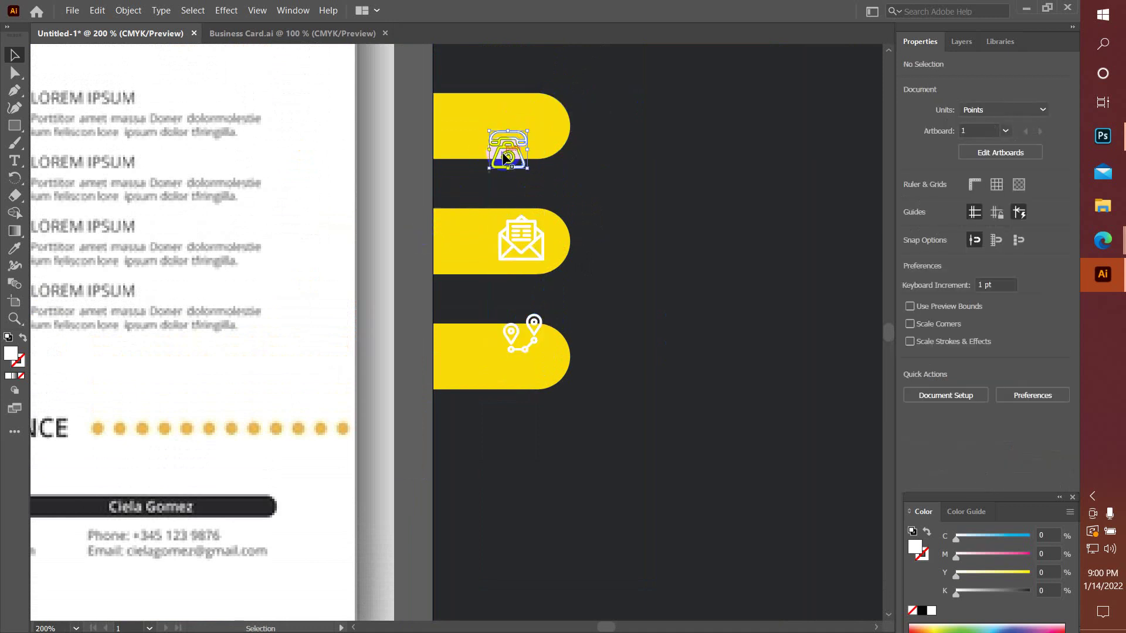
pyautogui.moveTo(514, 137); pyautogui.dragTo(523, 124)
pyautogui.click(517, 252)
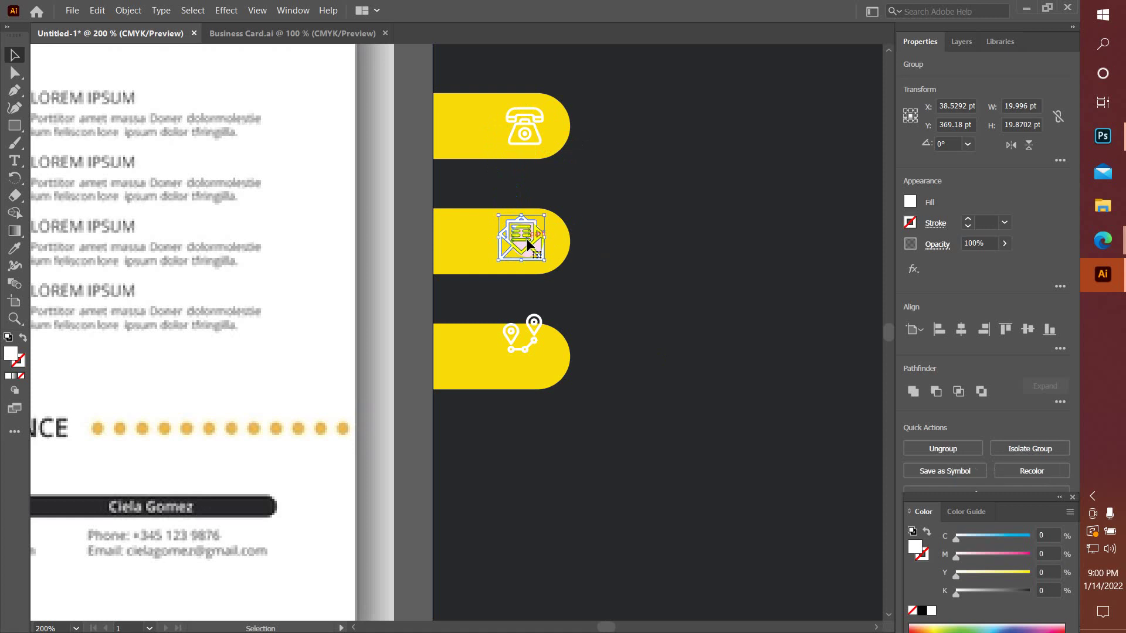
pyautogui.moveTo(526, 238); pyautogui.dragTo(528, 242)
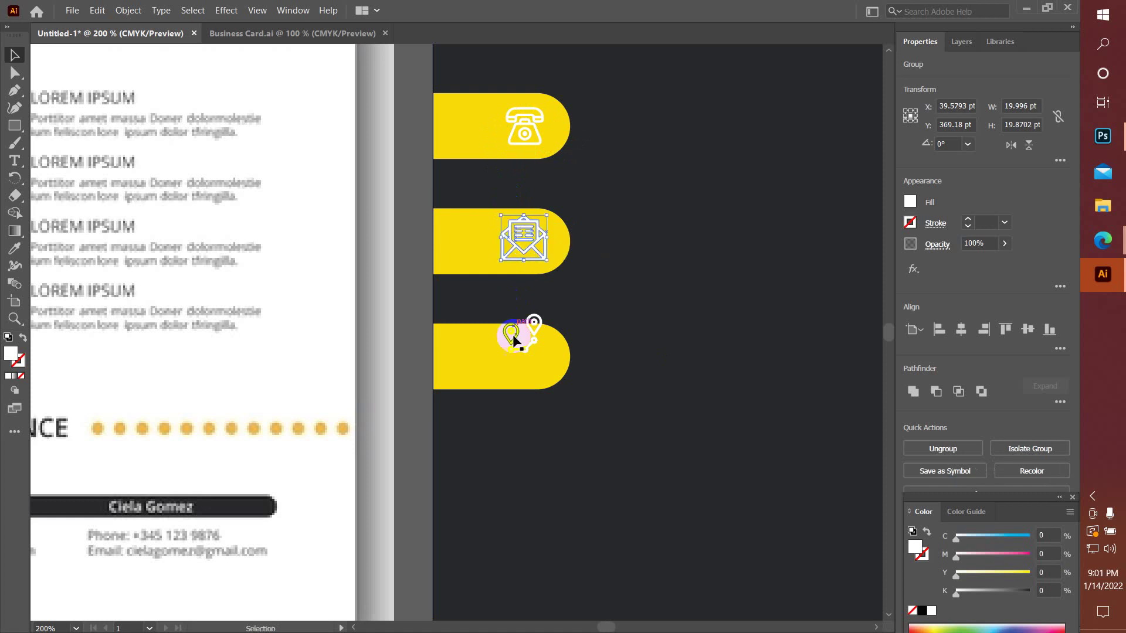
pyautogui.moveTo(530, 351); pyautogui.dragTo(529, 365)
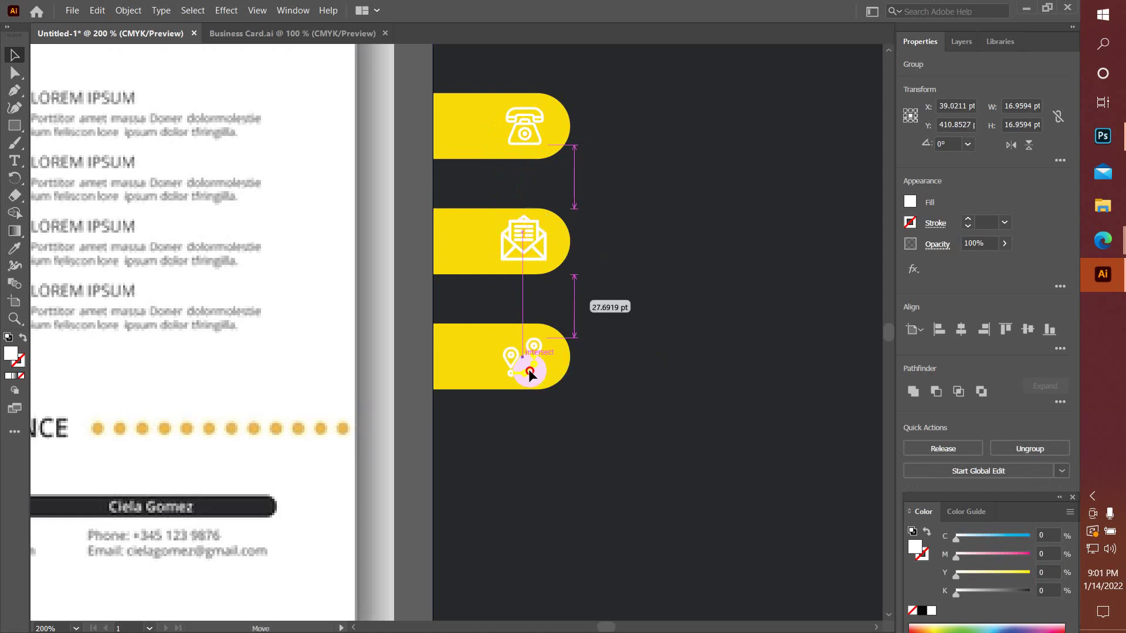
pyautogui.moveTo(529, 365); pyautogui.dragTo(531, 368)
pyautogui.click(441, 389)
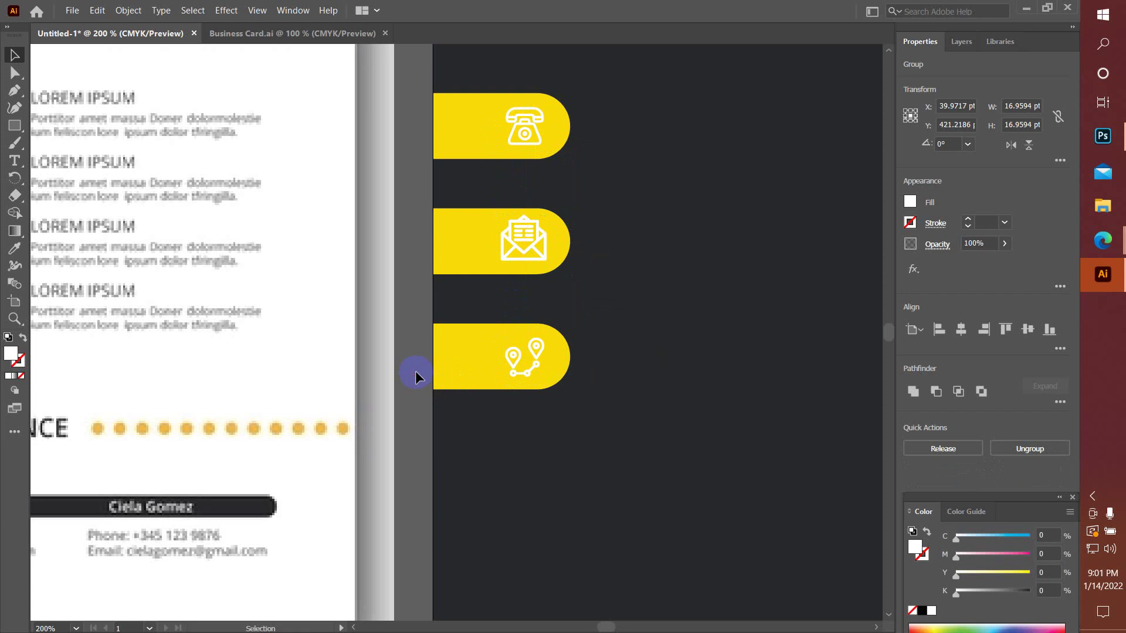
# - Select the top phone tab and the mail tab together
pyautogui.scroll(-1, 416, 371)
pyautogui.scroll(-1, 415, 371)
pyautogui.scroll(-1, 415, 370)
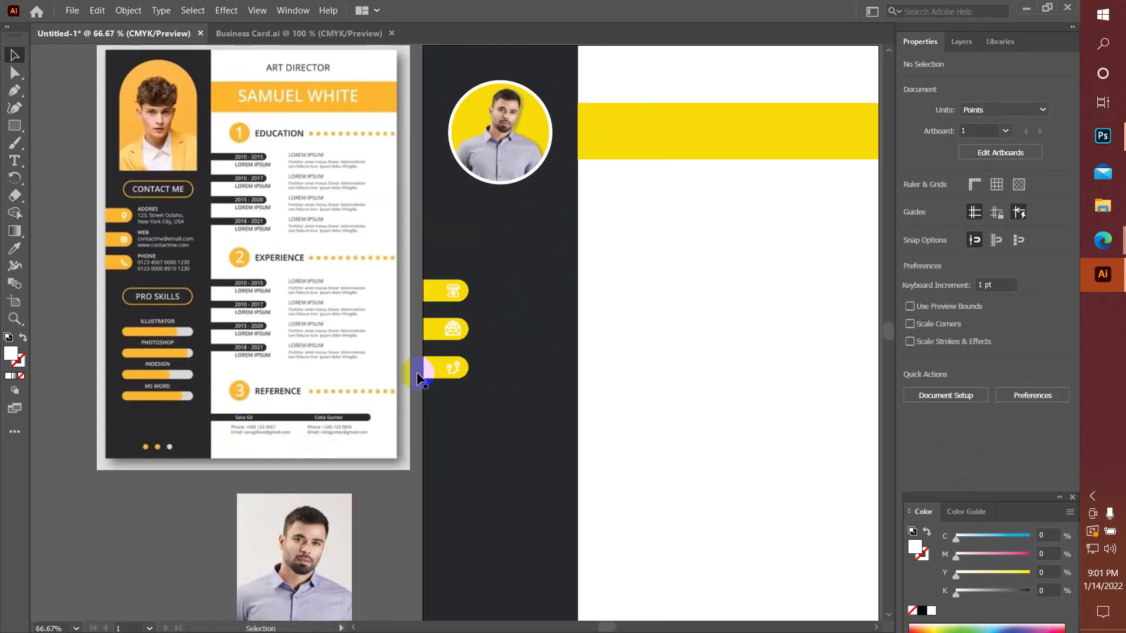
pyautogui.moveTo(448, 331); pyautogui.dragTo(449, 331)
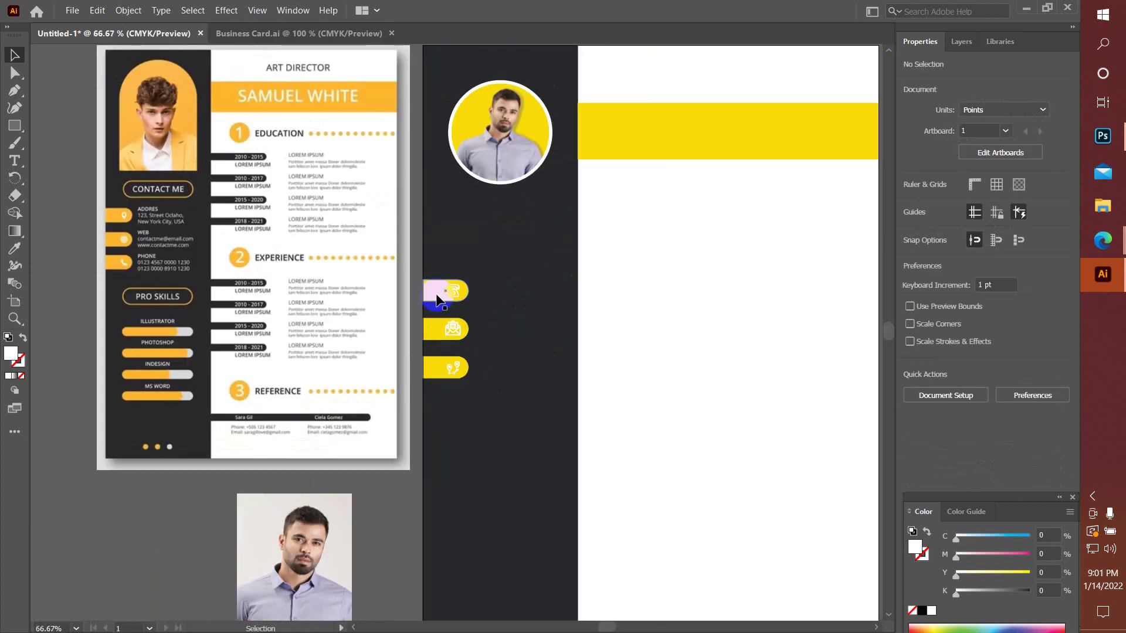
pyautogui.click(440, 290)
pyautogui.keyDown('shift'); pyautogui.click(435, 334); pyautogui.keyUp('shift')
# - Eyedropper the reference CV's orange onto the phone, mail and location tabs
pyautogui.keyDown('shift'); pyautogui.click(434, 368); pyautogui.keyUp('shift')
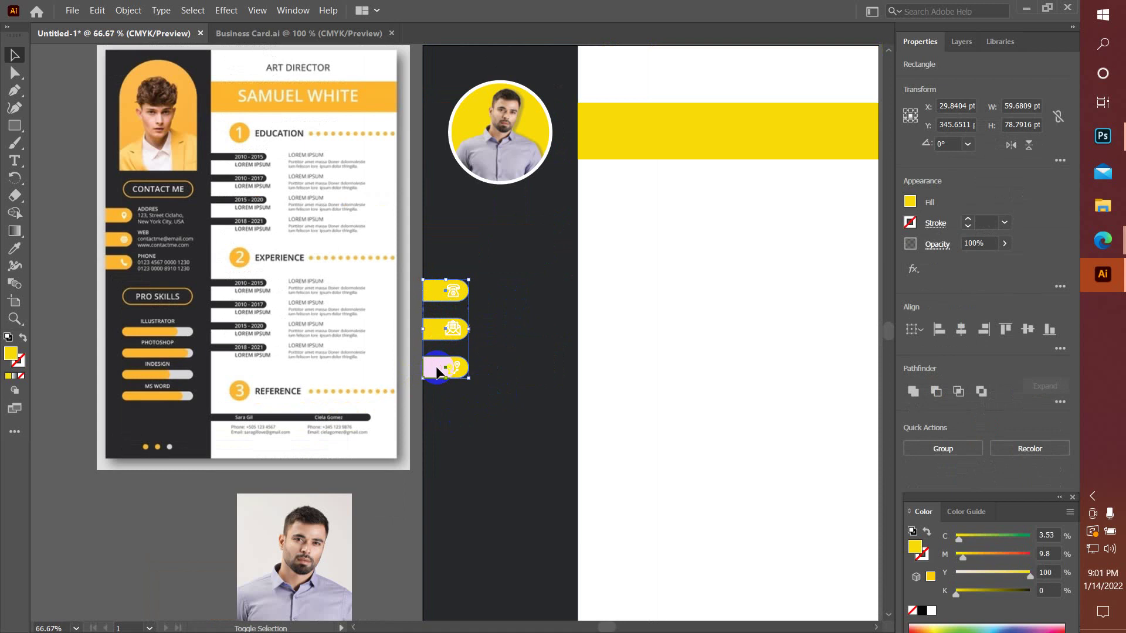
pyautogui.click(13, 251)
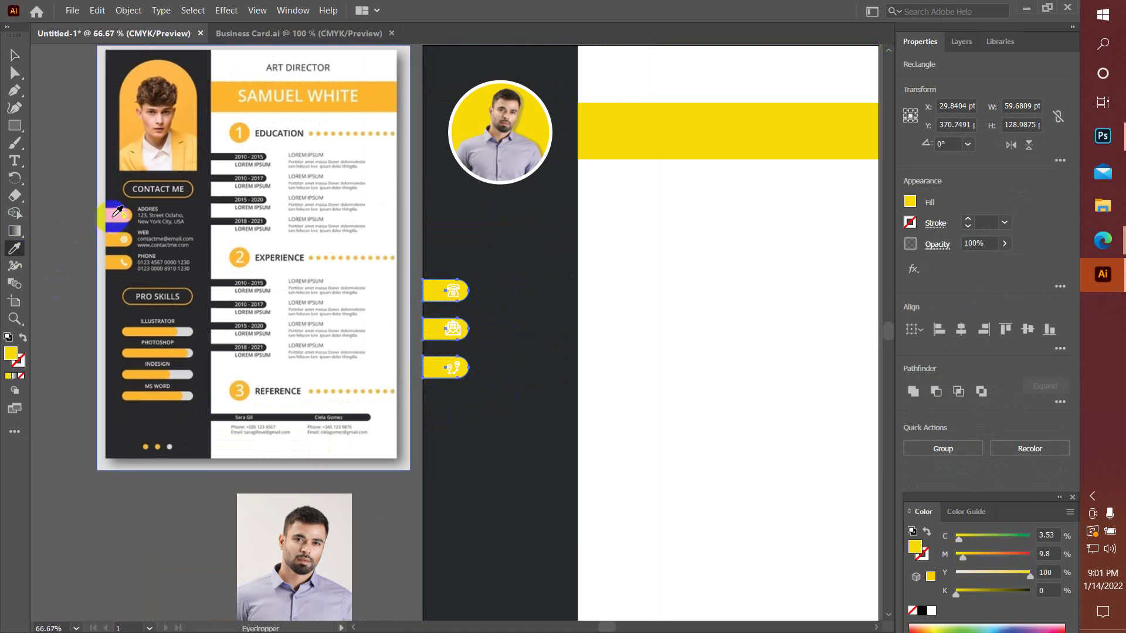
pyautogui.click(114, 216)
pyautogui.click(13, 55)
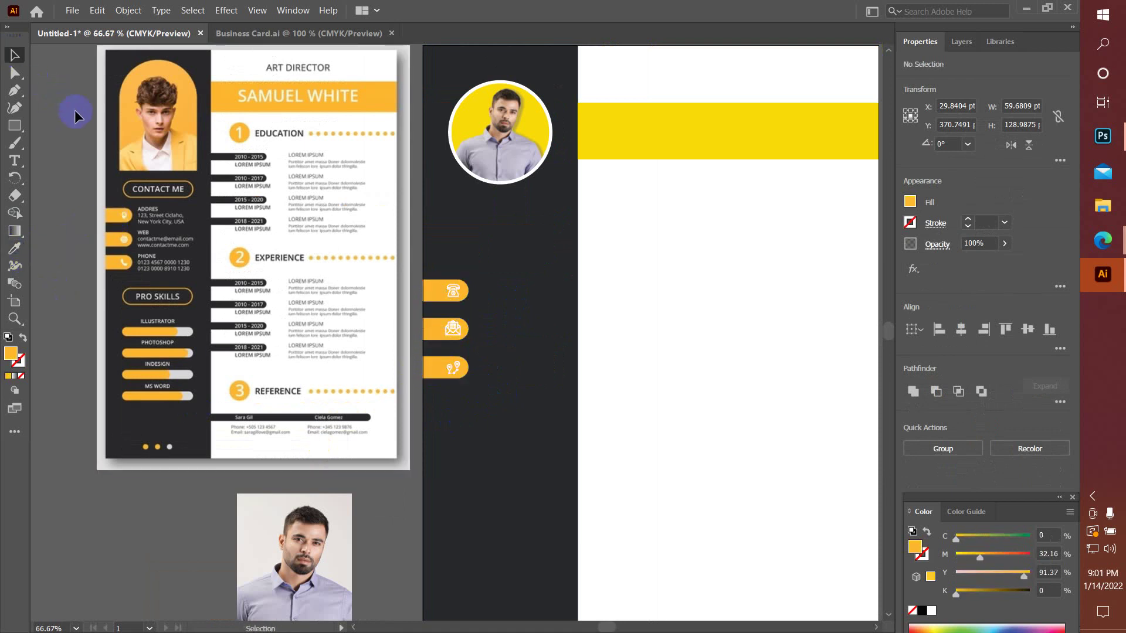
pyautogui.click(750, 134)
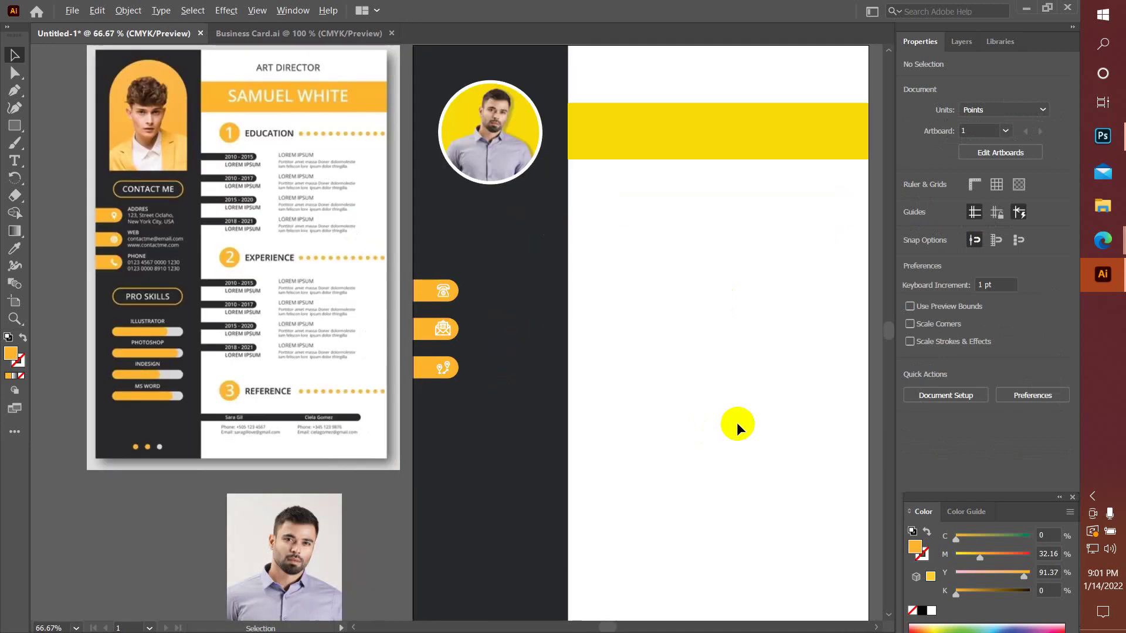
pyautogui.moveTo(737, 422)
pyautogui.mouseDown()
pyautogui.moveTo(681, 421)
pyautogui.moveTo(717, 420)
pyautogui.mouseUp()
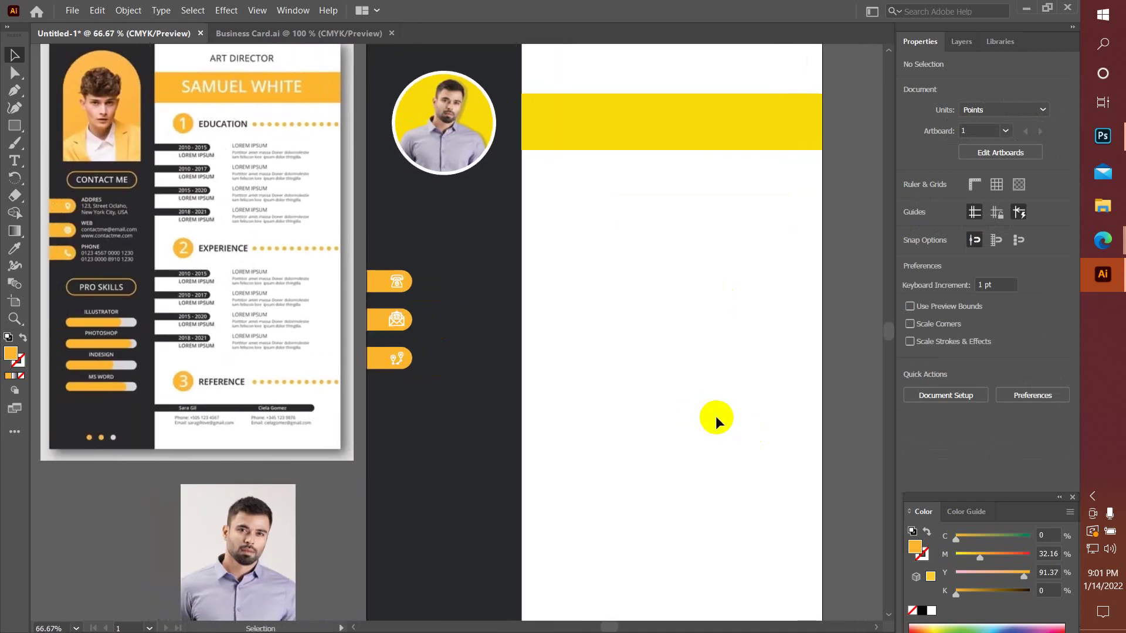
# - Draw a rectangle below the photo circle and round its corners into a pill
pyautogui.click(15, 125)
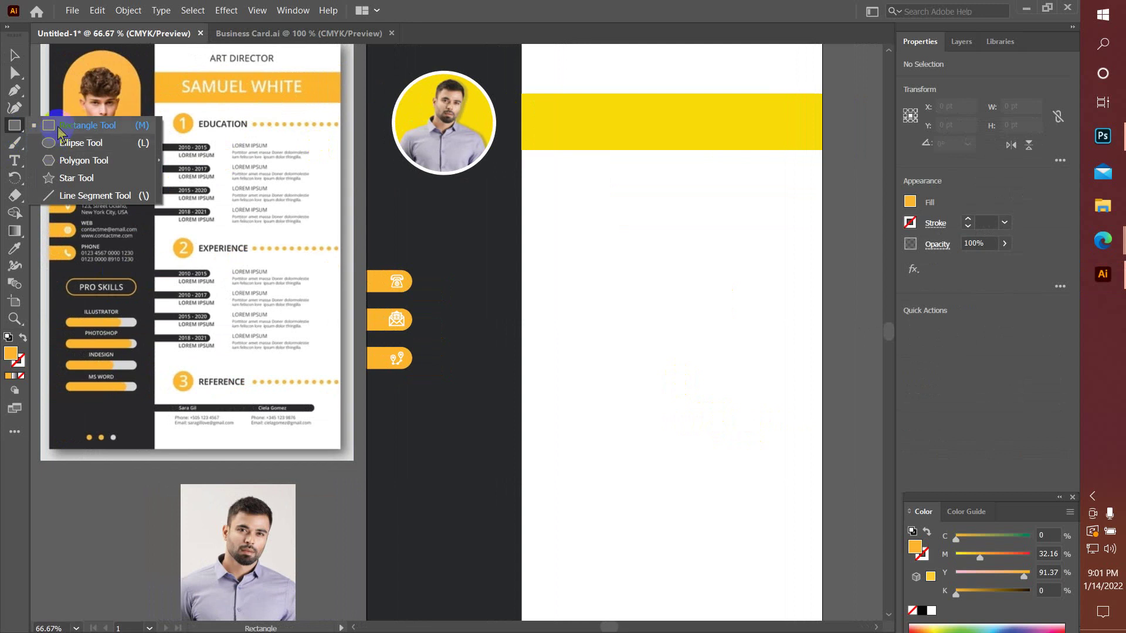
pyautogui.click(85, 125)
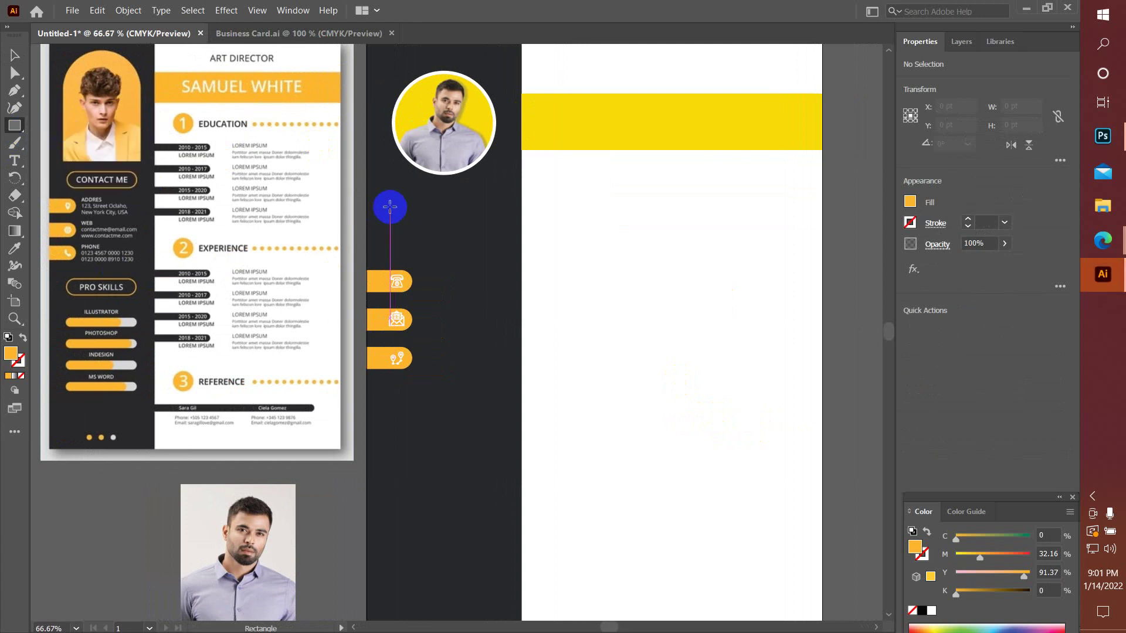
pyautogui.moveTo(390, 207); pyautogui.dragTo(495, 234)
pyautogui.click(15, 55)
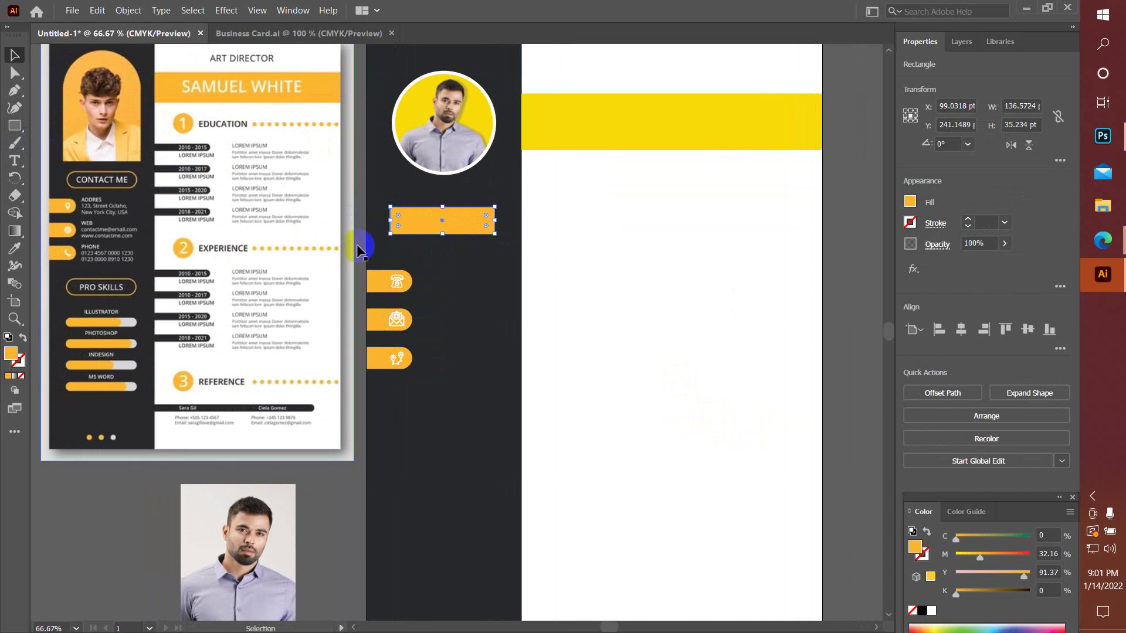
pyautogui.moveTo(398, 218)
pyautogui.mouseDown()
pyautogui.moveTo(442, 221)
pyautogui.moveTo(447, 237)
pyautogui.mouseUp()
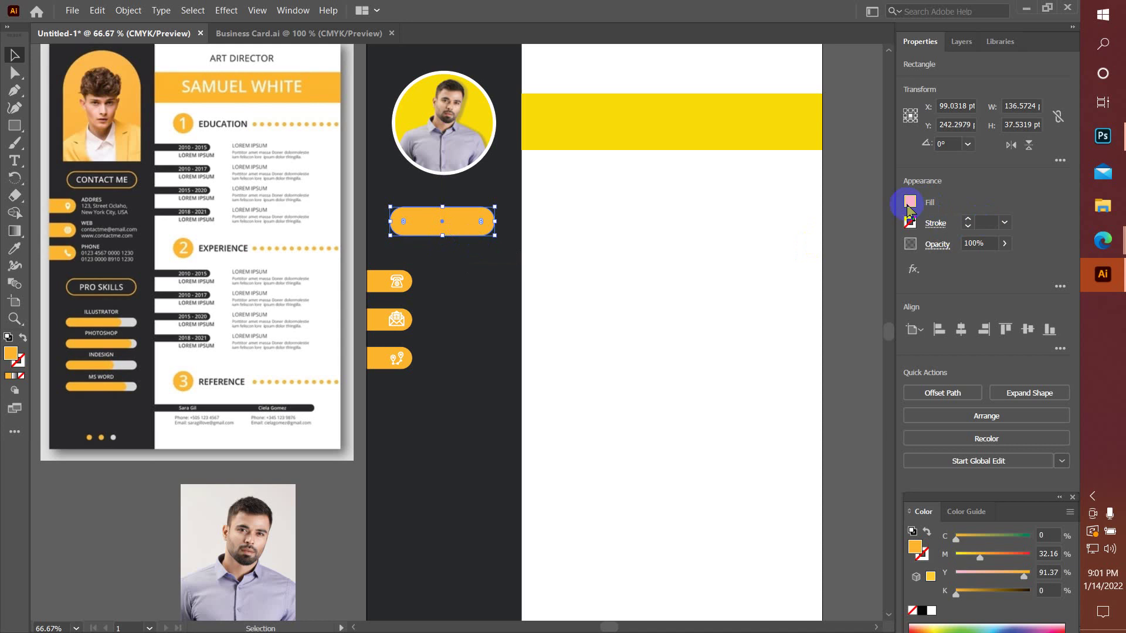
# - Give the pill no fill and a 2 pt orange outline
pyautogui.click(910, 202)
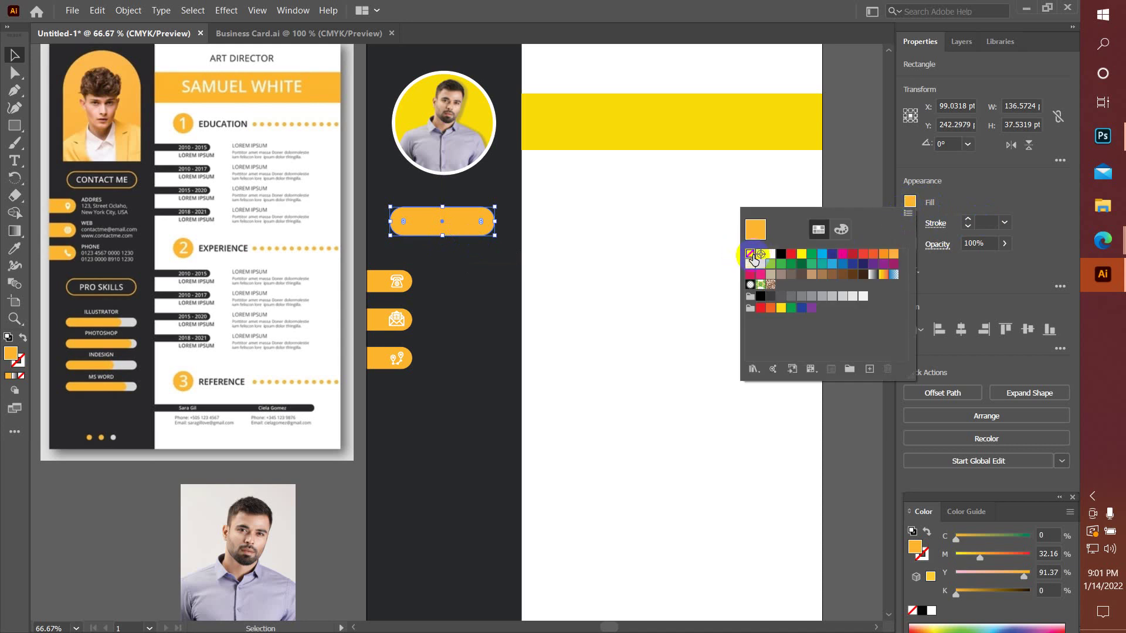
pyautogui.click(751, 254)
pyautogui.click(909, 223)
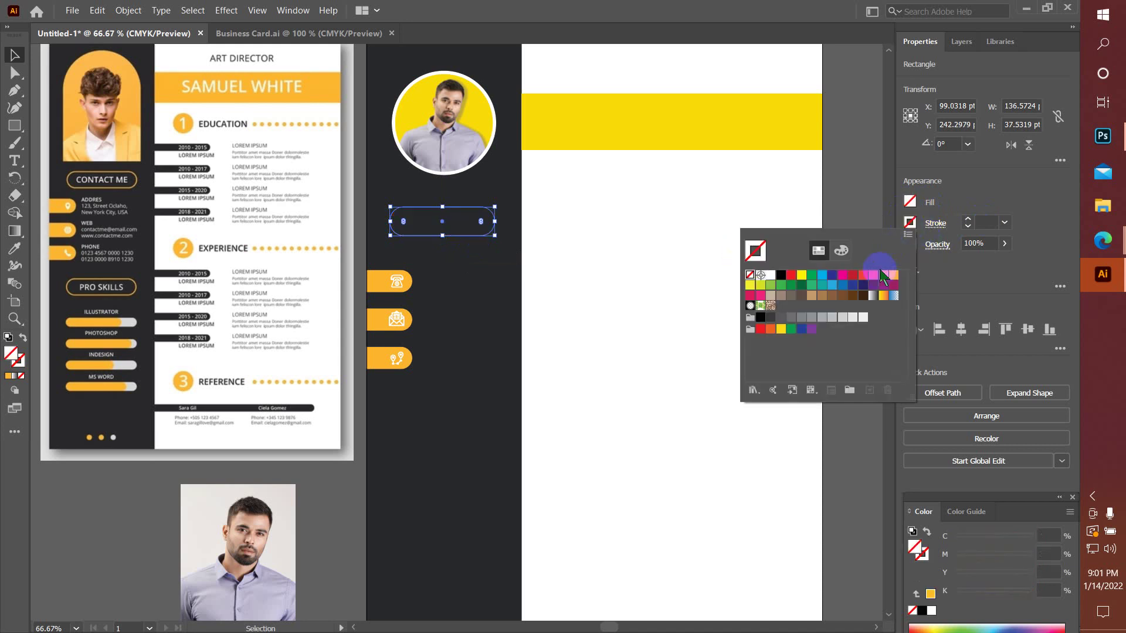
pyautogui.click(884, 275)
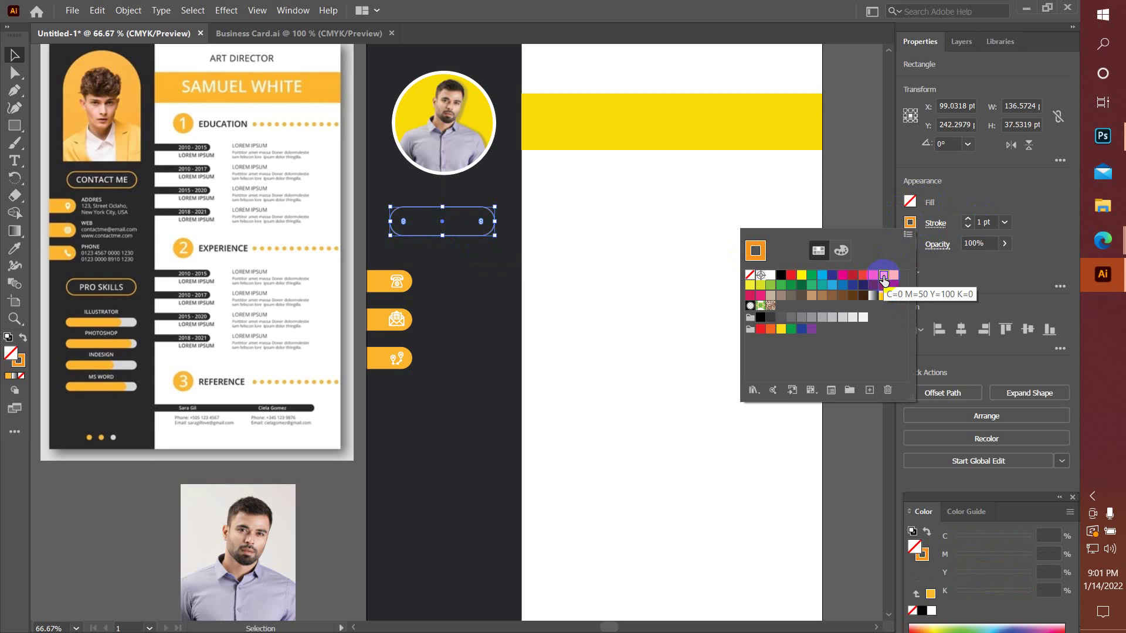
pyautogui.click(985, 222)
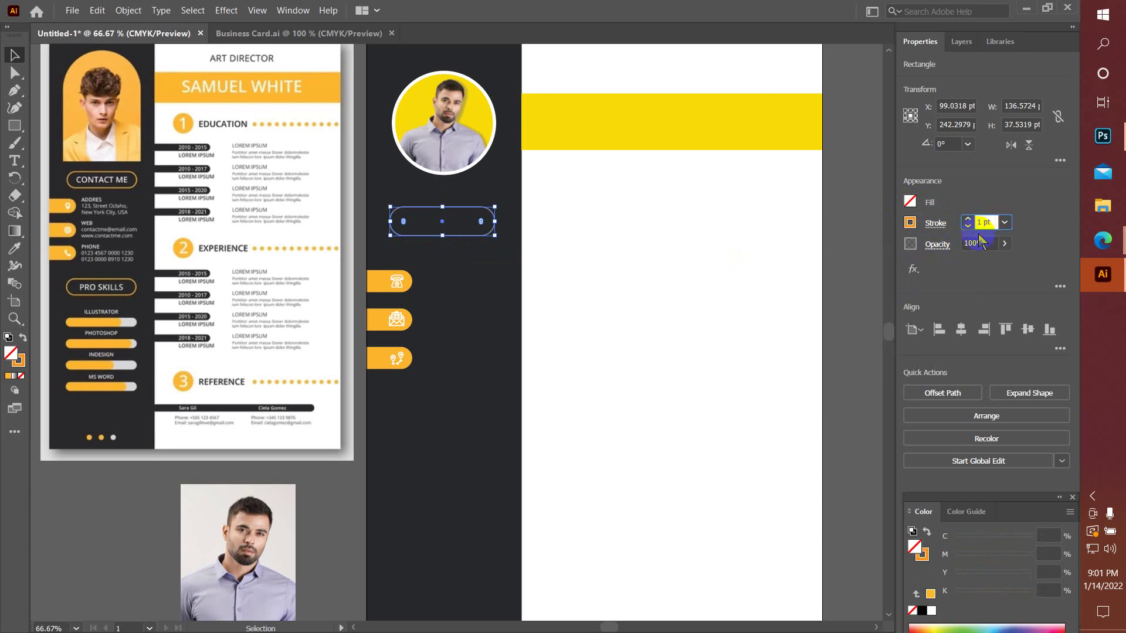
pyautogui.write('3')
pyautogui.write('2')
pyautogui.press('Return')
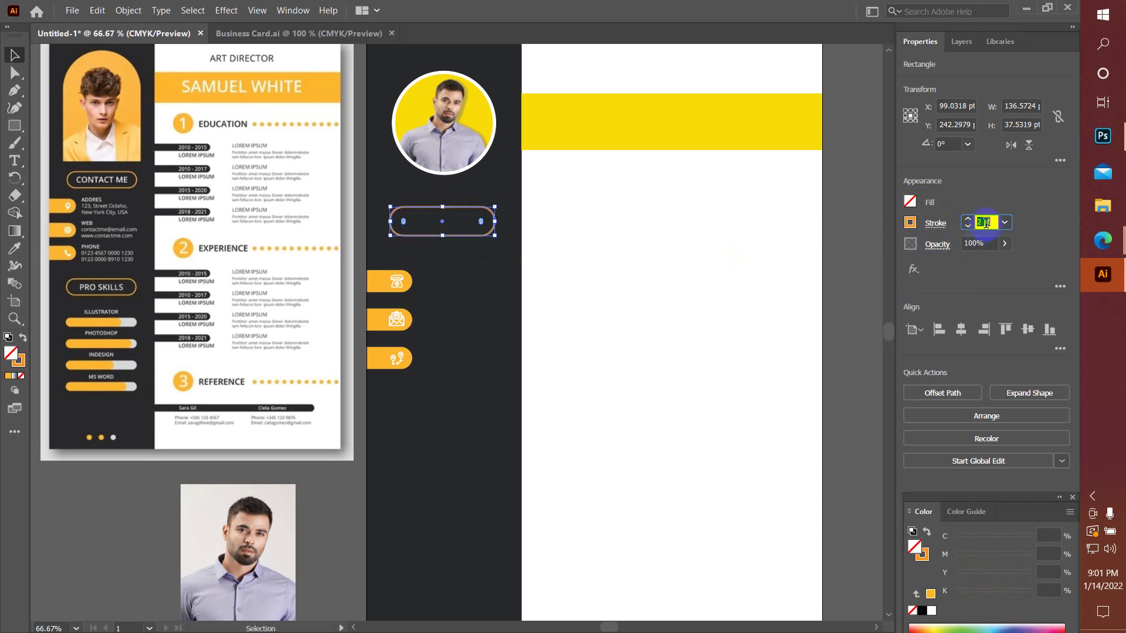
pyautogui.click(132, 533)
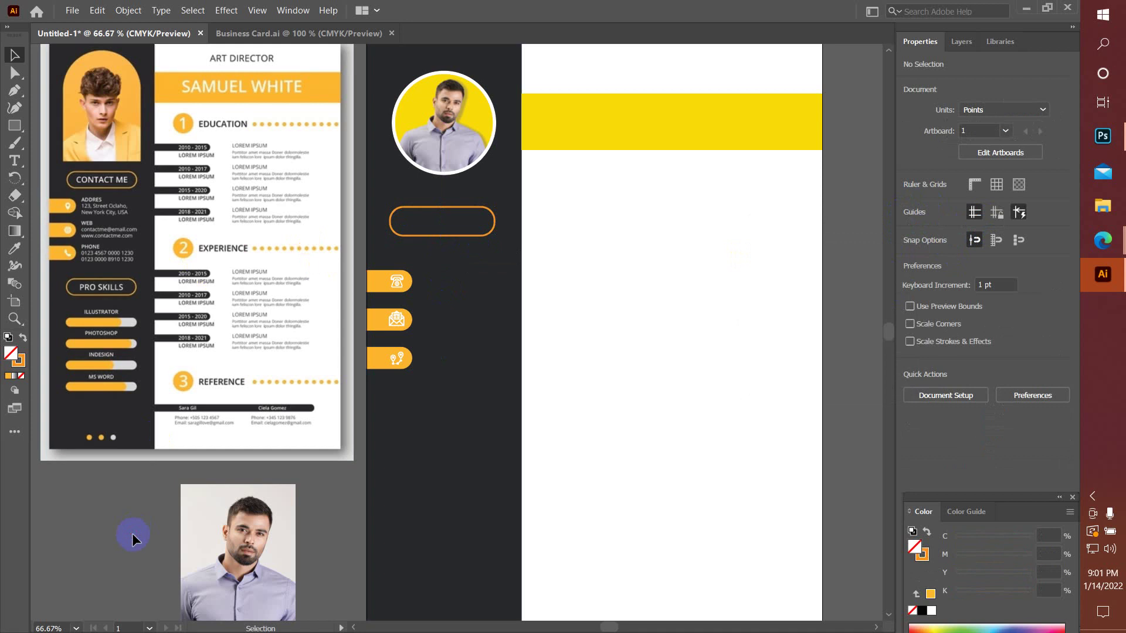
# - Add a CONTACT ME label inside the pill, recoloured white and enlarged
pyautogui.click(14, 160)
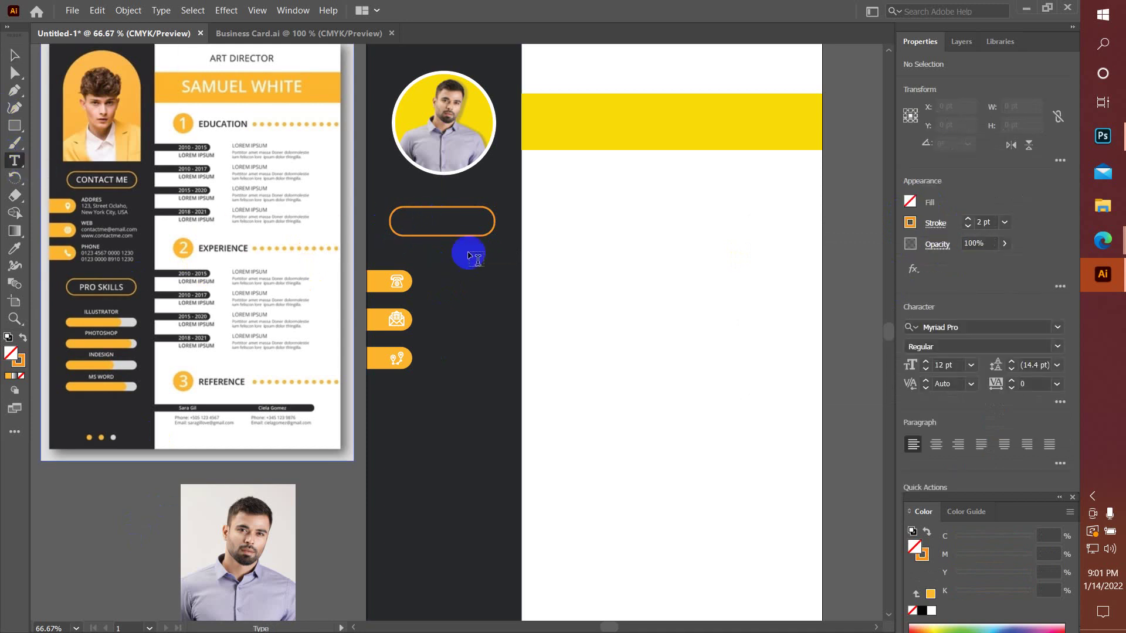
pyautogui.click(432, 224)
pyautogui.write('CONTACT ME')
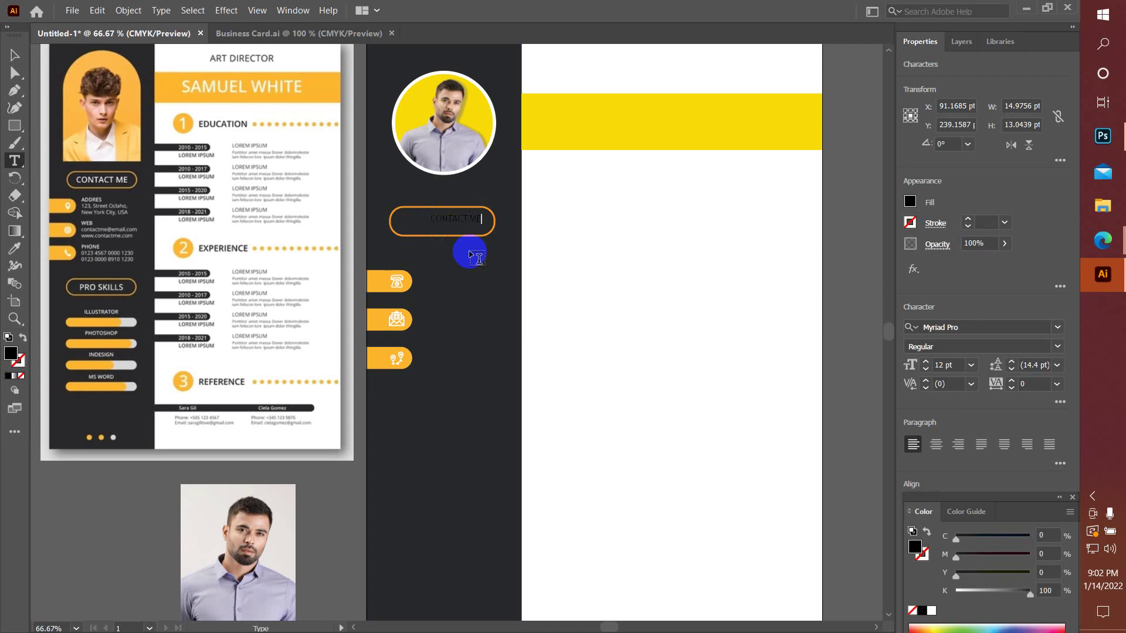
pyautogui.click(14, 56)
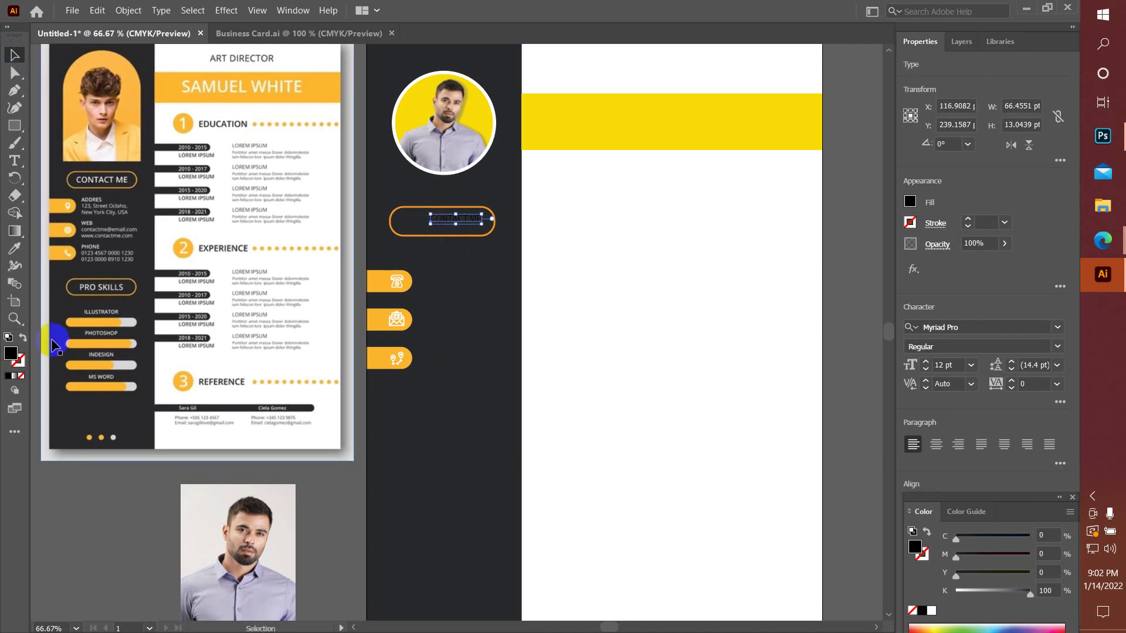
pyautogui.click(16, 251)
pyautogui.click(209, 113)
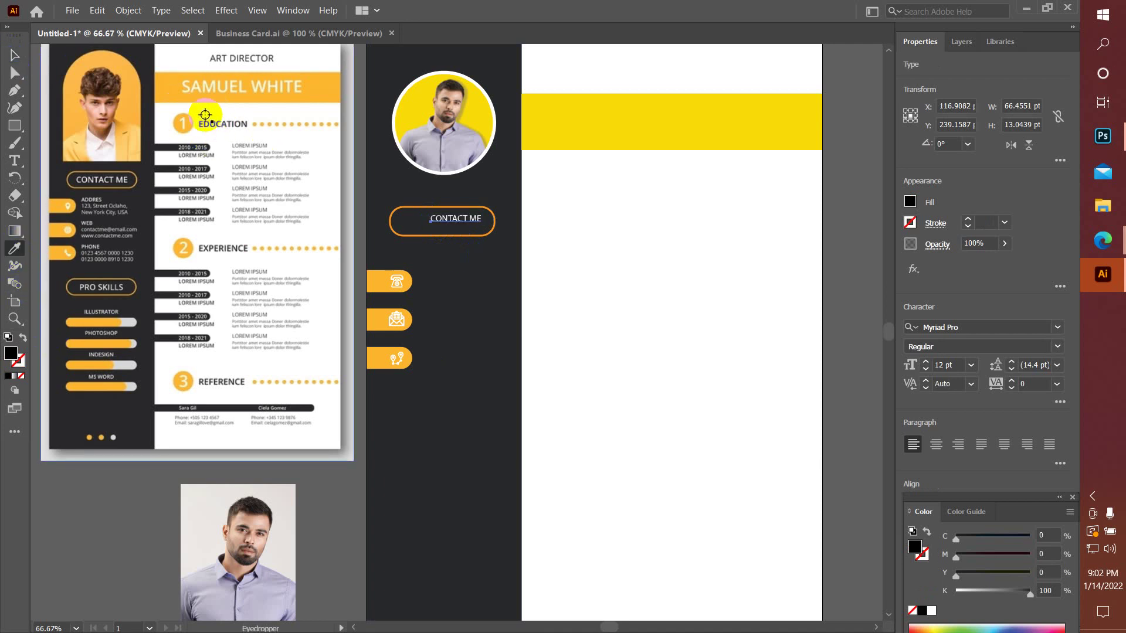
pyautogui.click(14, 55)
pyautogui.moveTo(482, 223); pyautogui.dragTo(485, 225)
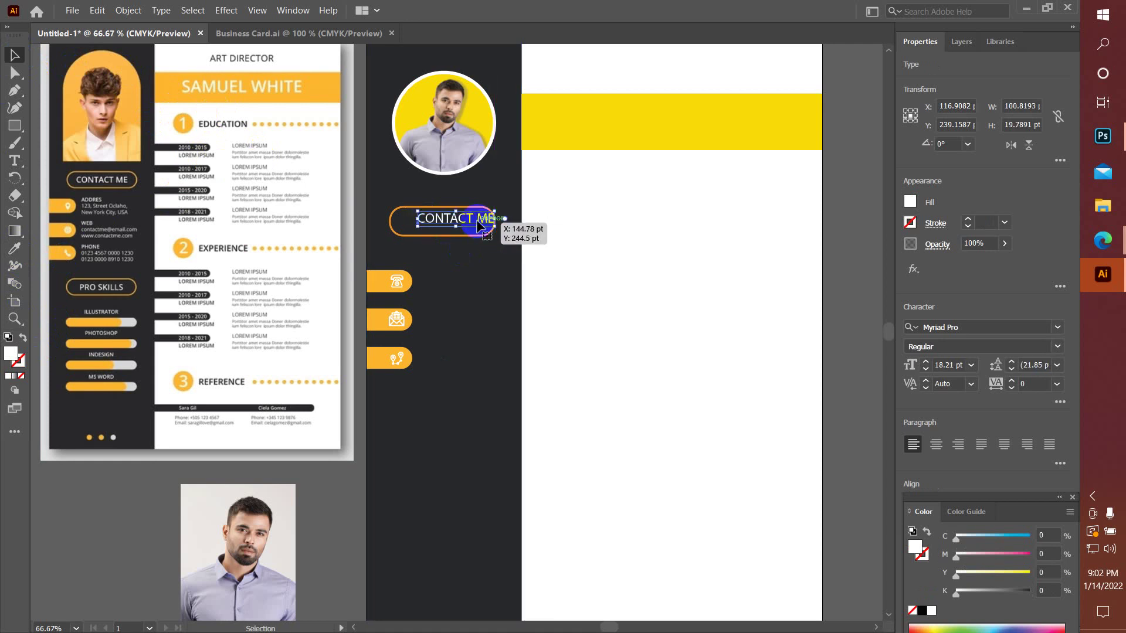
pyautogui.moveTo(484, 224); pyautogui.dragTo(504, 228)
pyautogui.moveTo(480, 228); pyautogui.dragTo(468, 224)
# - Set CONTACT ME in Minion Variable Concept Regular at 15 pt, centred in the pill
pyautogui.click(971, 326)
pyautogui.write('MINI')
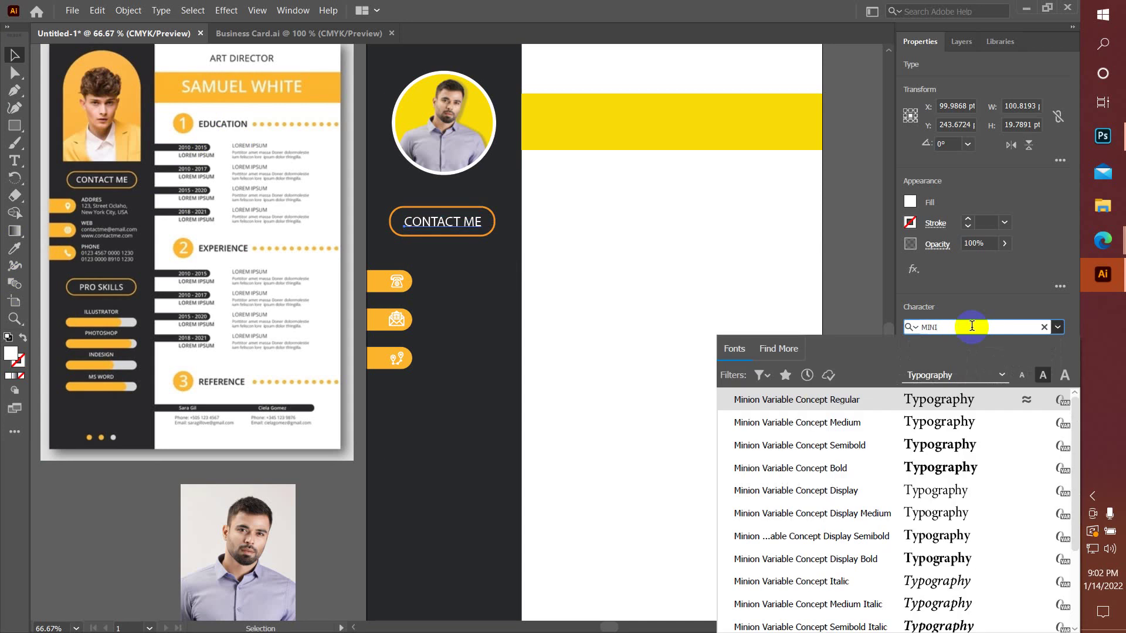
pyautogui.click(857, 397)
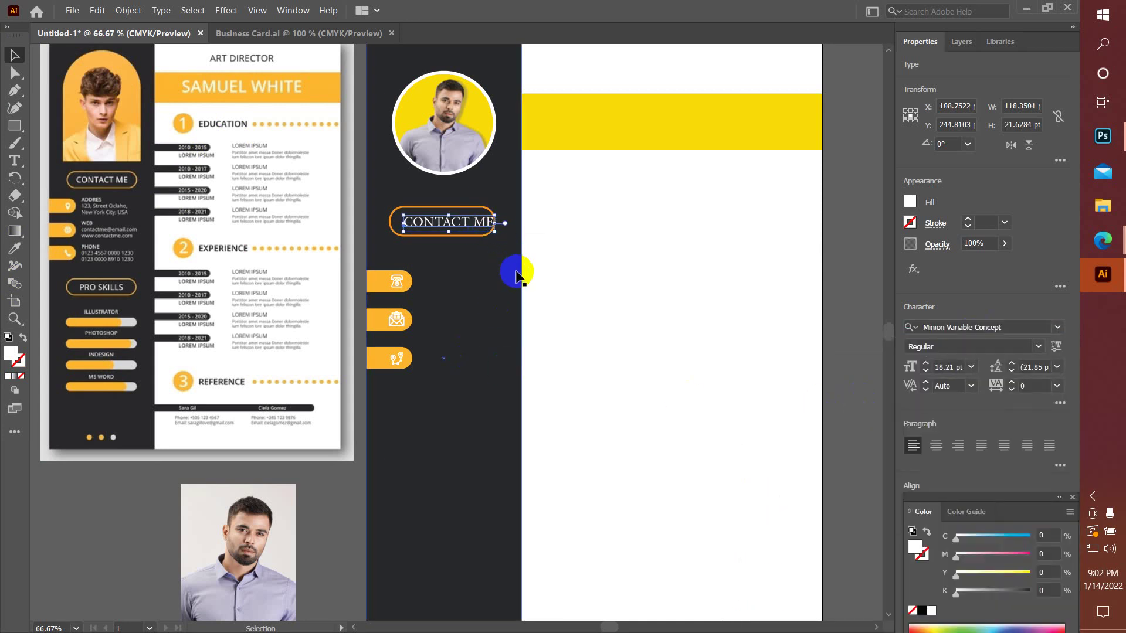
pyautogui.press('Left')
pyautogui.press('Left')
pyautogui.press('Left')
pyautogui.press('Left')
pyautogui.press('Left')
pyautogui.press('Left')
pyautogui.press('Left')
pyautogui.press('Left')
pyautogui.press('Left')
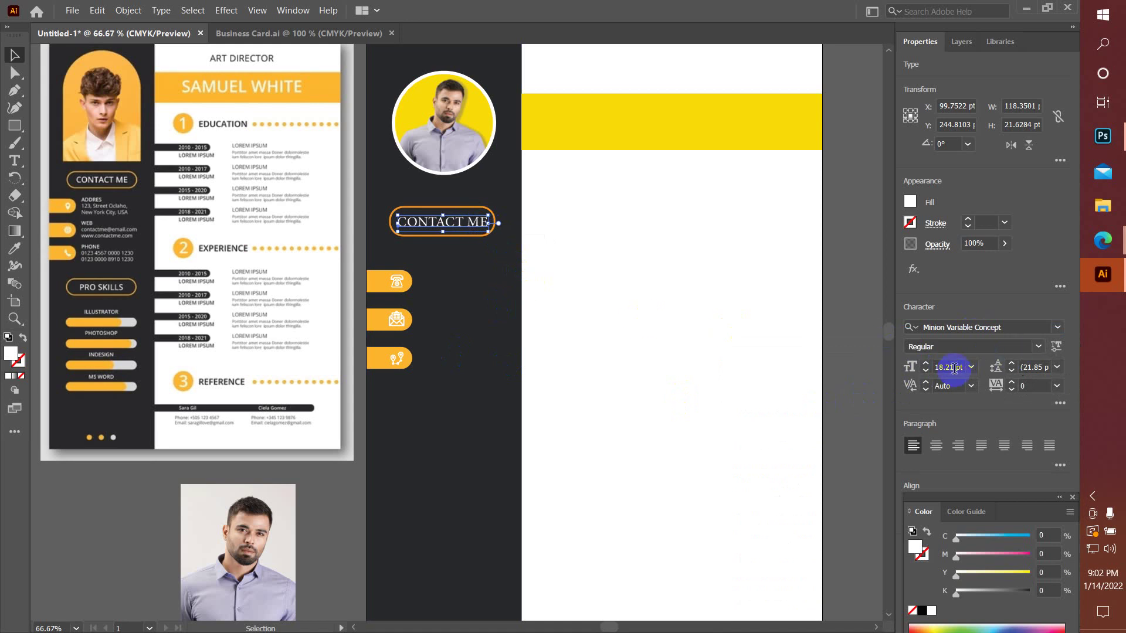
pyautogui.click(955, 367)
pyautogui.write('15')
pyautogui.press('Return')
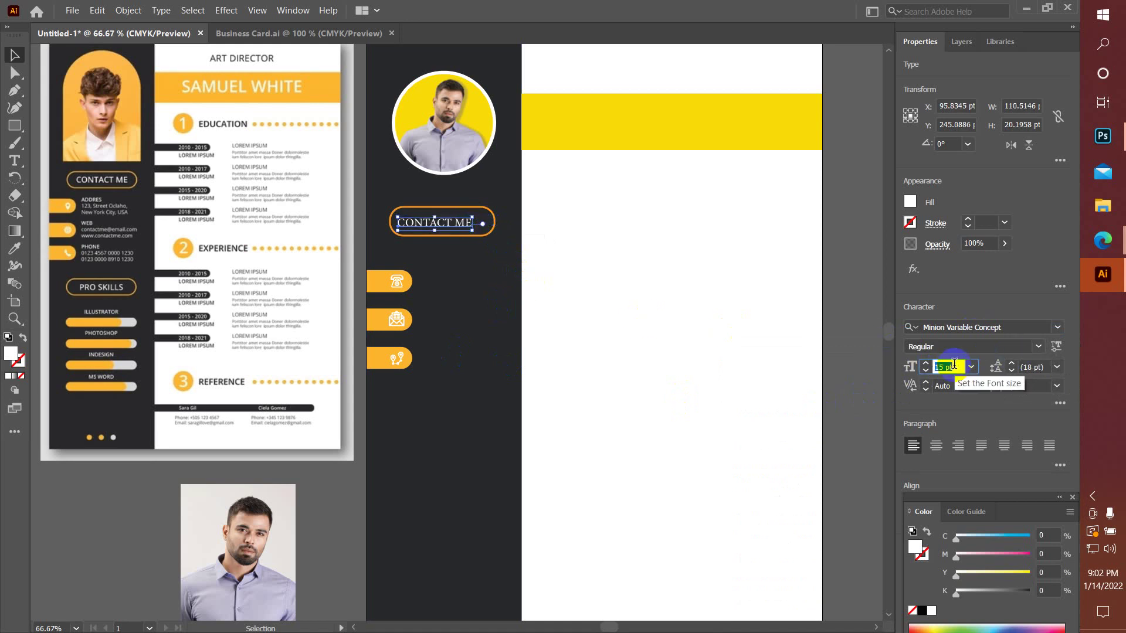
pyautogui.moveTo(436, 224); pyautogui.dragTo(443, 221)
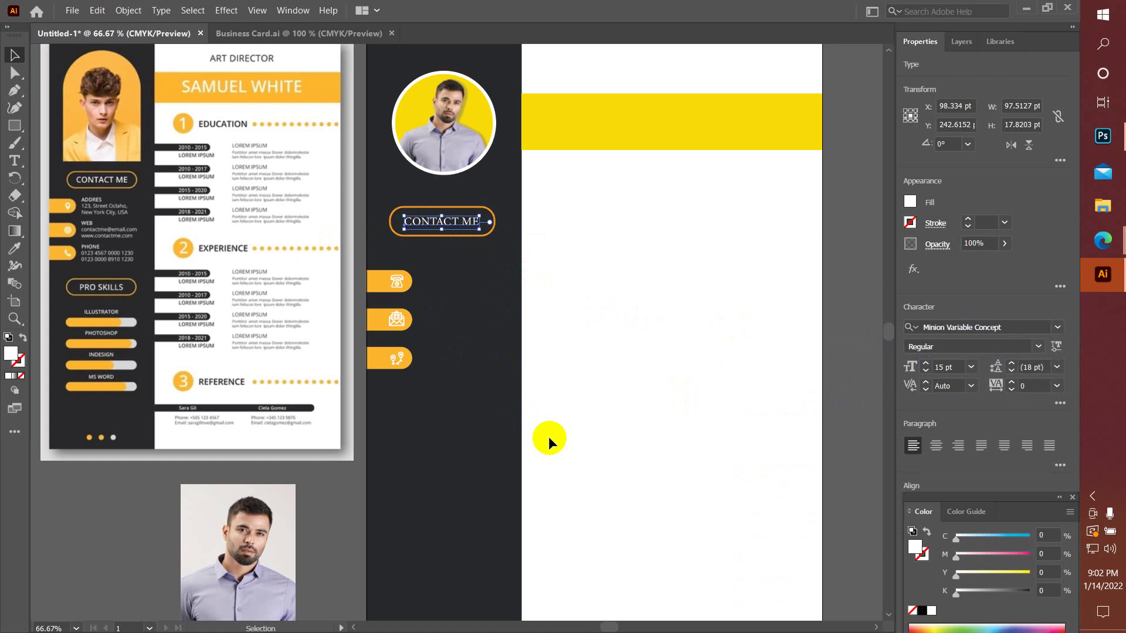
pyautogui.press('Up')
pyautogui.click(136, 491)
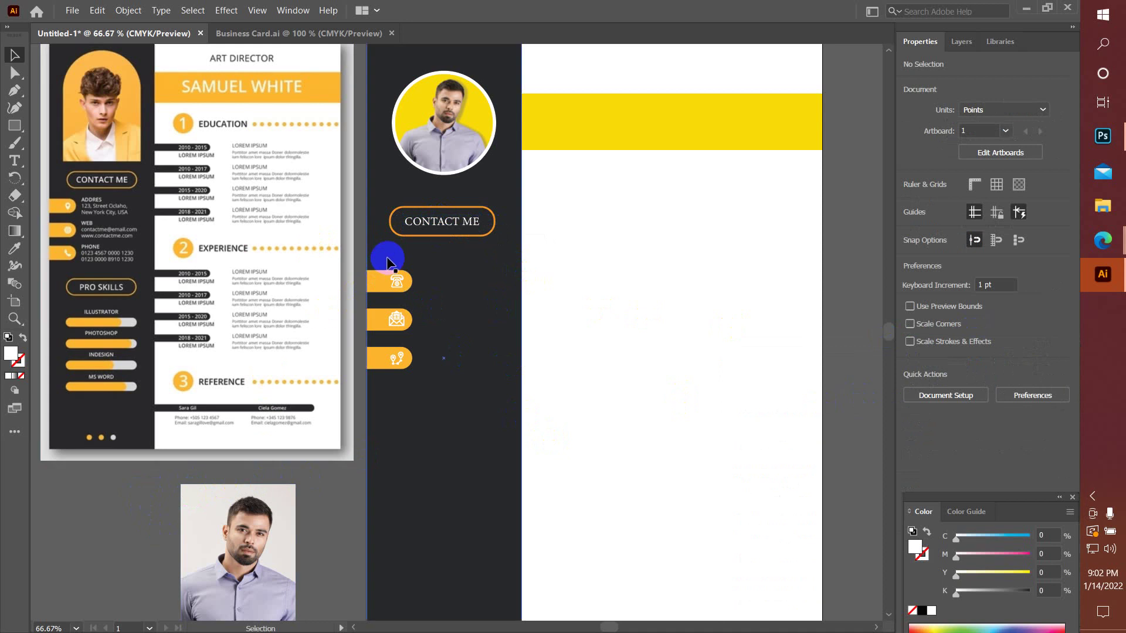
# - Nudge the three orange icon tabs up slightly
pyautogui.click(475, 285)
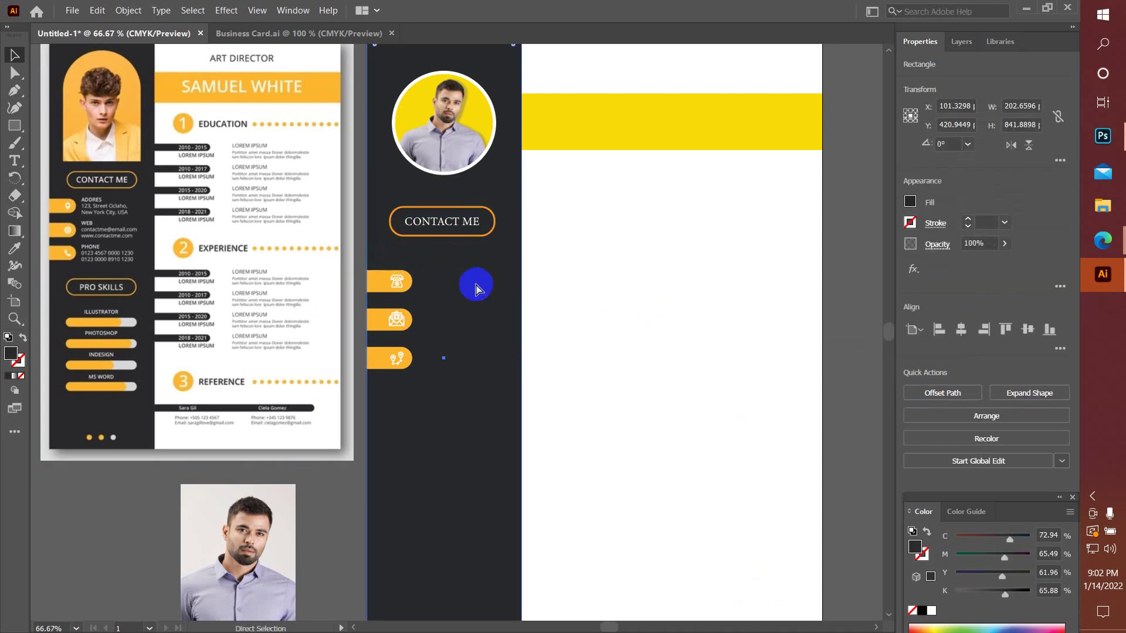
pyautogui.moveTo(375, 256); pyautogui.dragTo(407, 391)
pyautogui.press('Up')
pyautogui.press('Up')
pyautogui.press('Up')
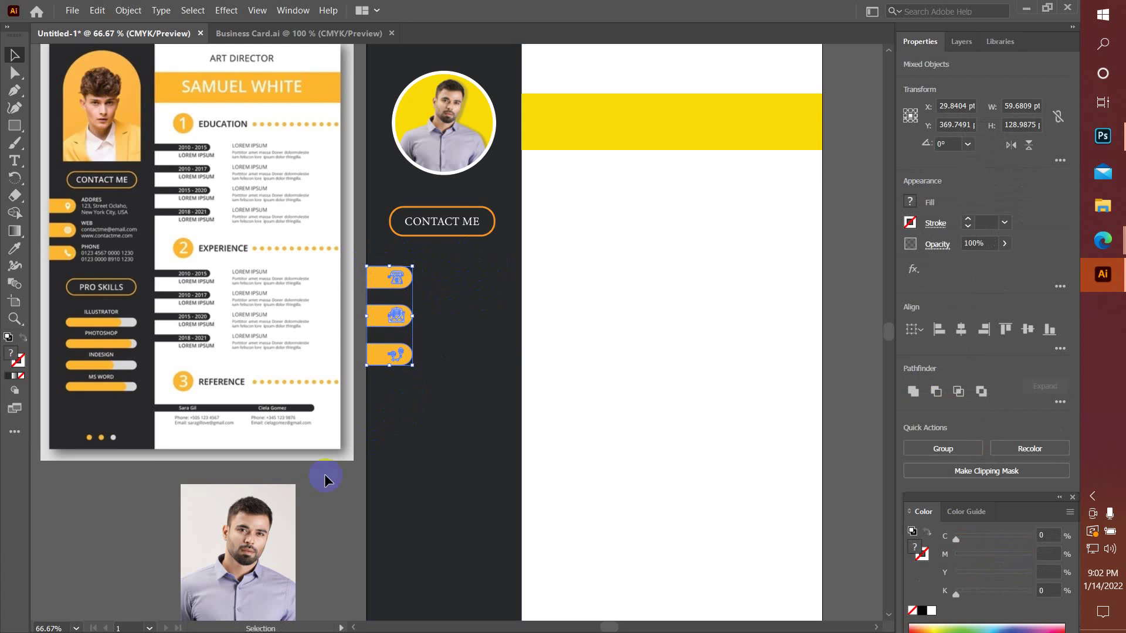
pyautogui.click(122, 488)
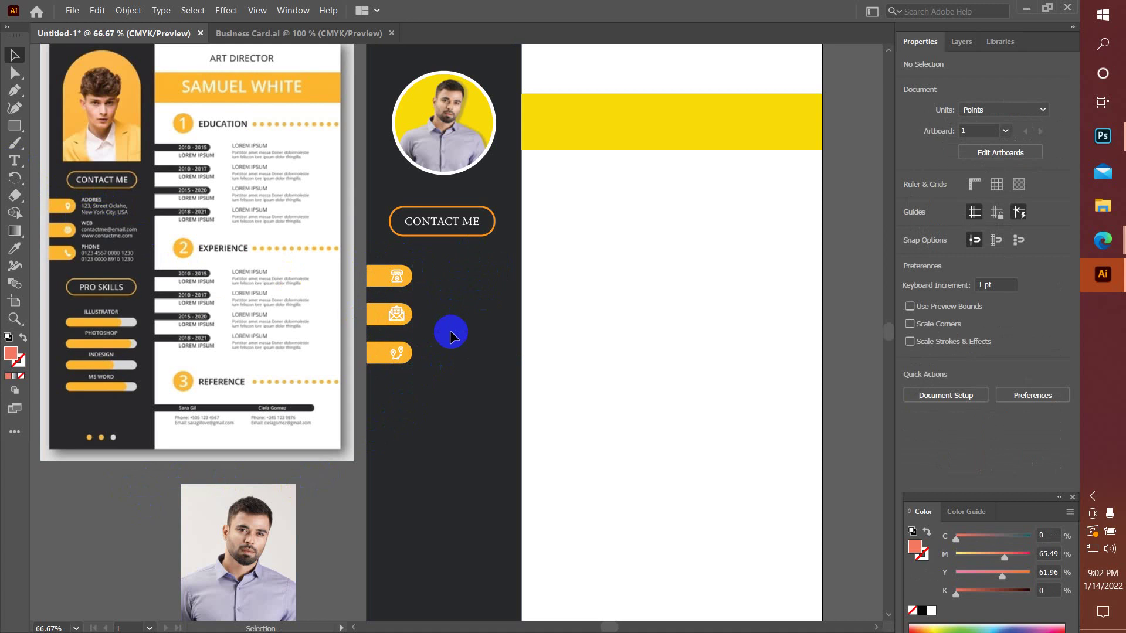
# - Duplicate the CONTACT ME pill lower in the sidebar and retype it as PRO SKILLS
pyautogui.scroll(-2, 451, 336)
pyautogui.scroll(-2, 450, 336)
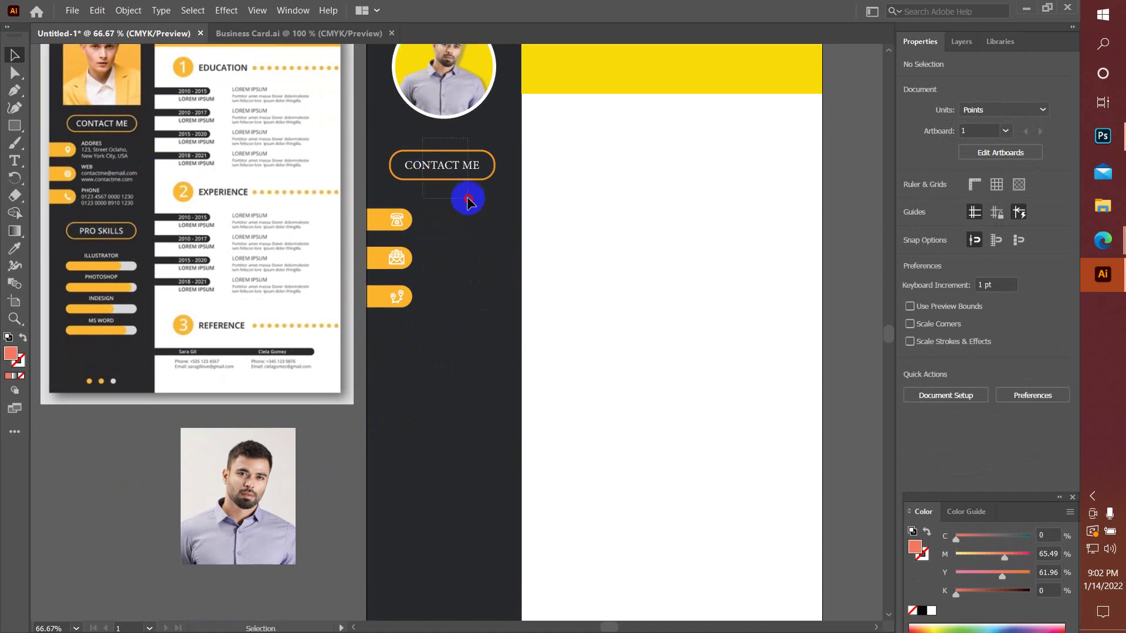
pyautogui.click(450, 170)
pyautogui.moveTo(449, 170)
pyautogui.mouseDown()
pyautogui.moveTo(455, 357)
pyautogui.moveTo(499, 359)
pyautogui.mouseUp()
pyautogui.doubleClick(440, 355)
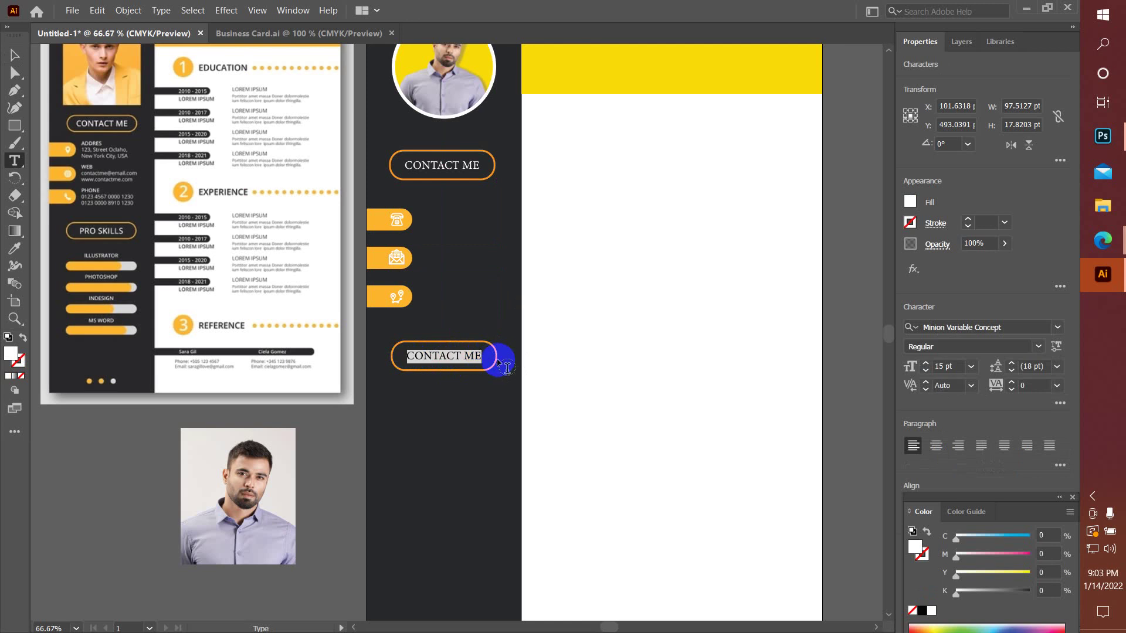
pyautogui.write('PRO SKILLS')
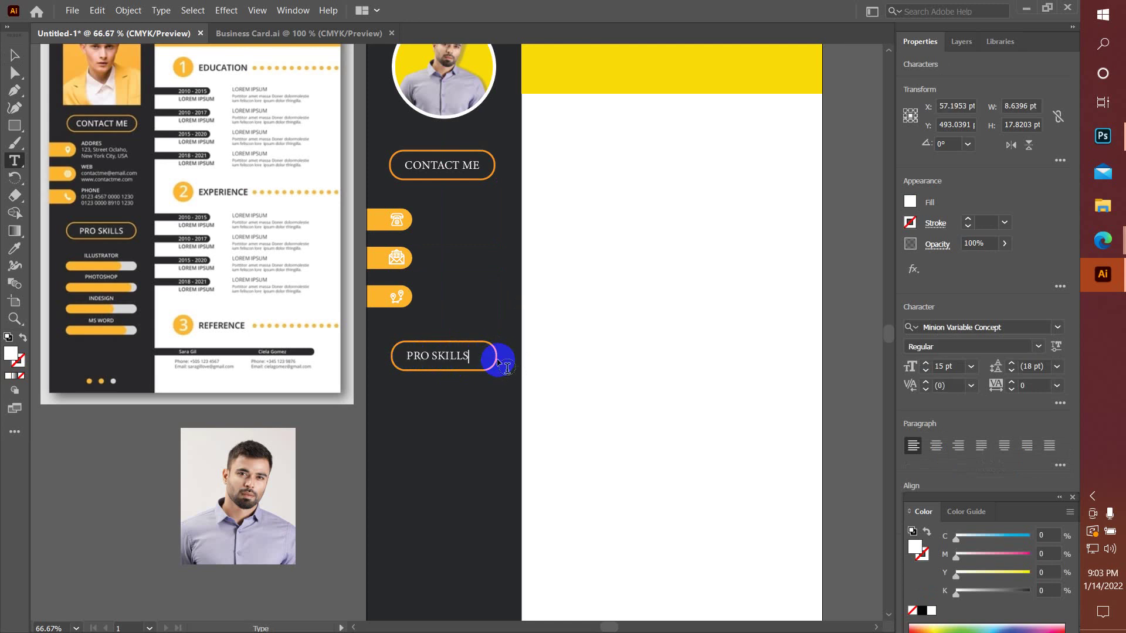
pyautogui.click(15, 54)
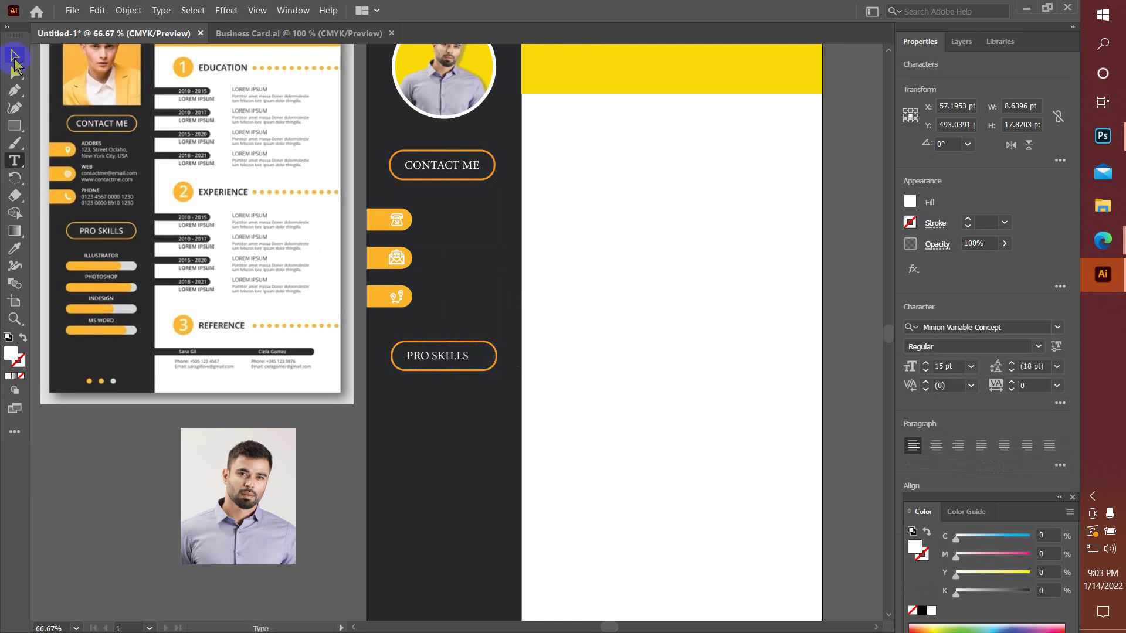
# - Horizontally centre the PRO SKILLS text within its pill outline
pyautogui.click(103, 471)
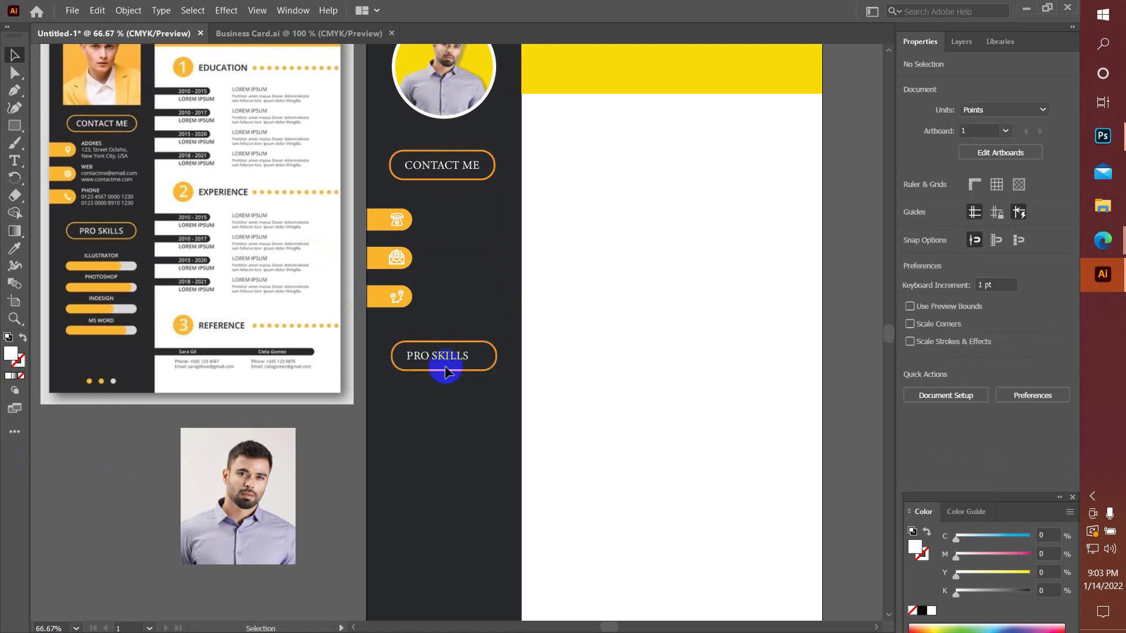
pyautogui.moveTo(445, 365); pyautogui.dragTo(447, 345)
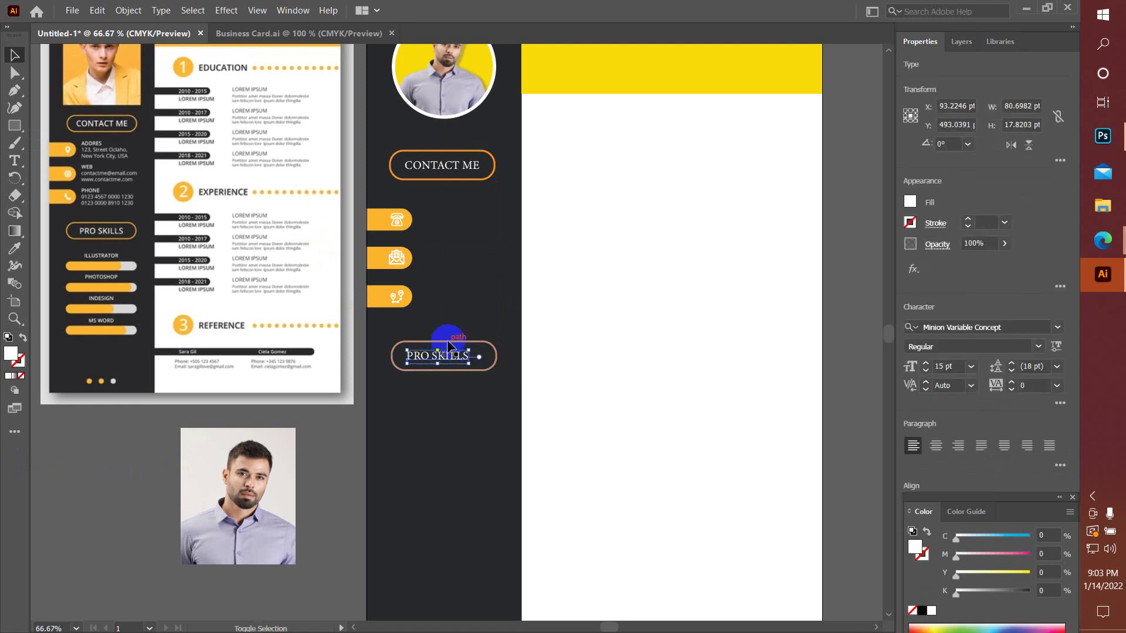
pyautogui.keyDown('shift'); pyautogui.click(451, 343); pyautogui.keyUp('shift')
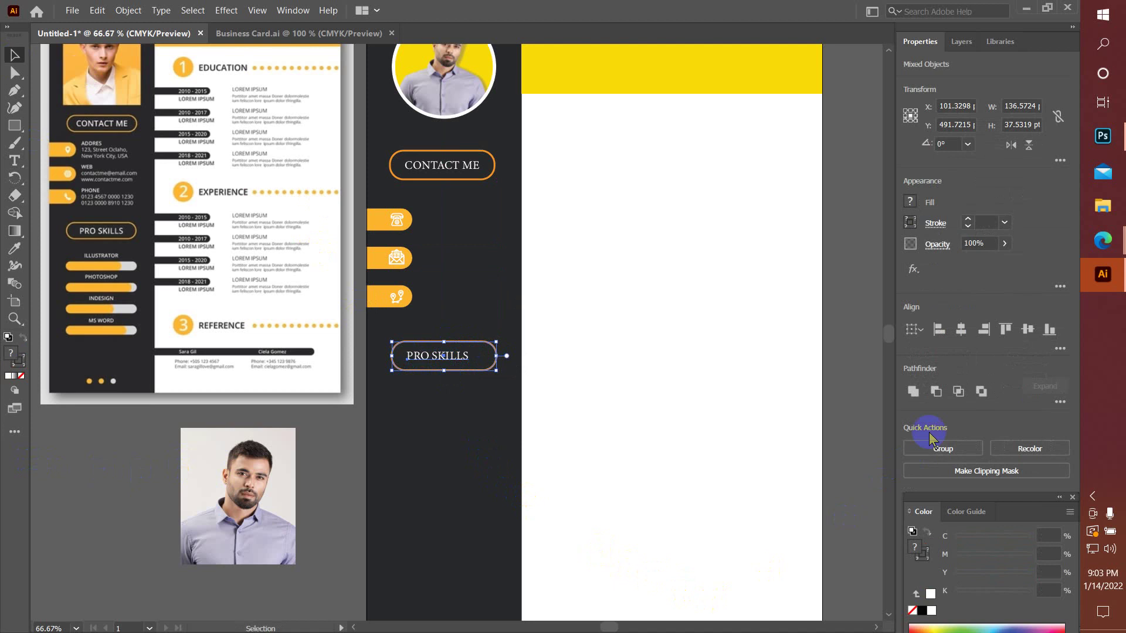
pyautogui.click(959, 332)
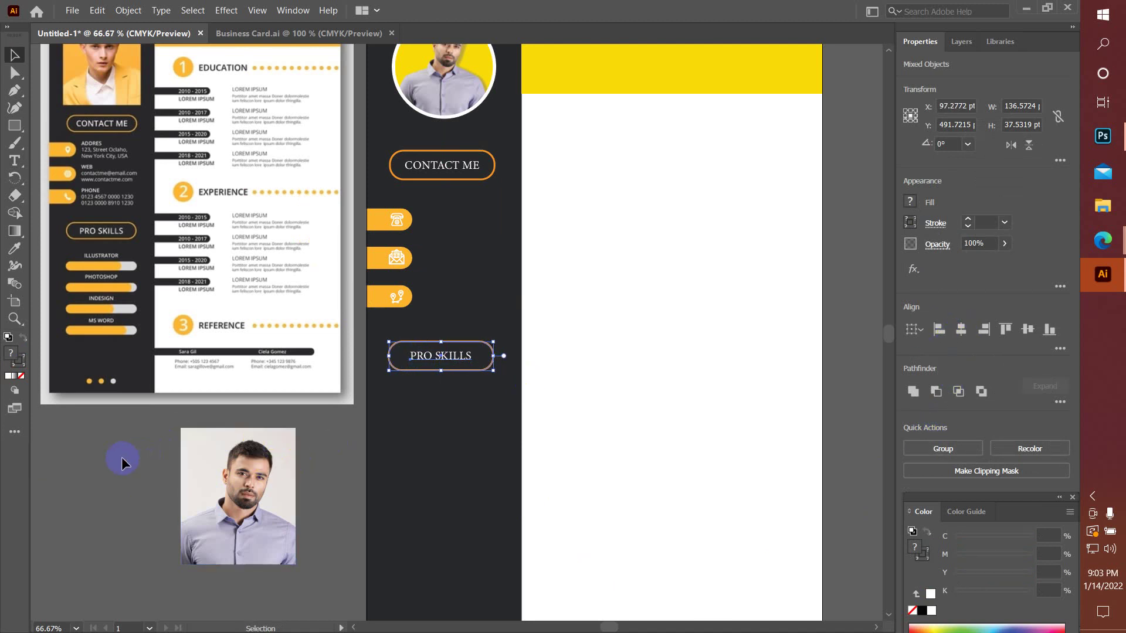
# - Draw a thin white bar, about 135.7 × 18.4 pt, below the PRO SKILLS pill
pyautogui.click(445, 354)
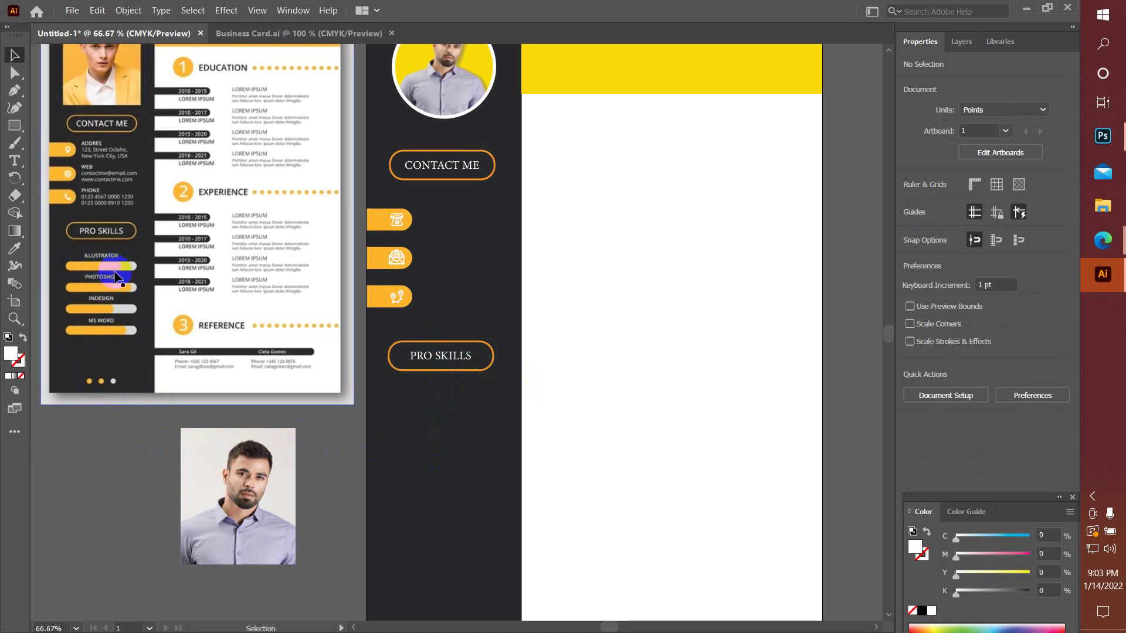
pyautogui.click(15, 125)
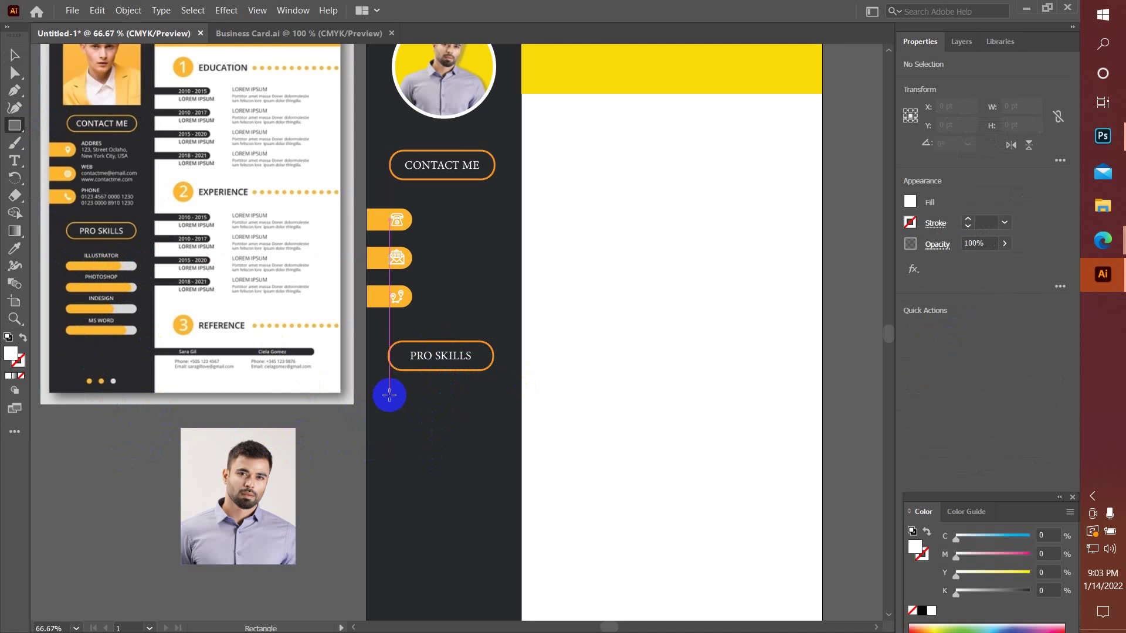
pyautogui.moveTo(390, 395); pyautogui.dragTo(492, 409)
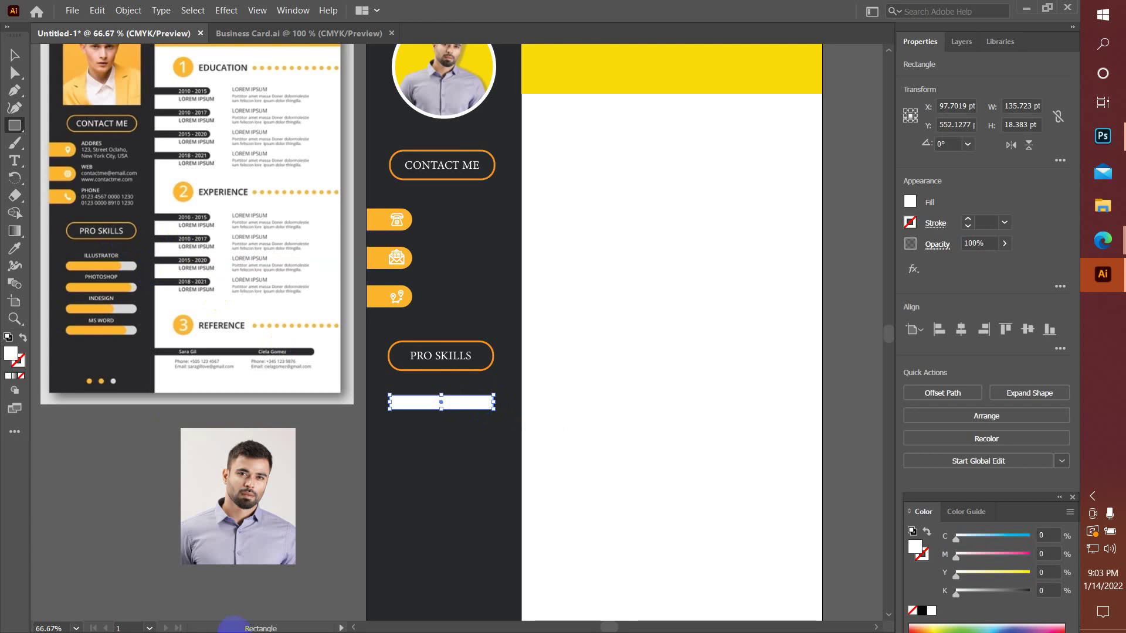
pyautogui.click(15, 54)
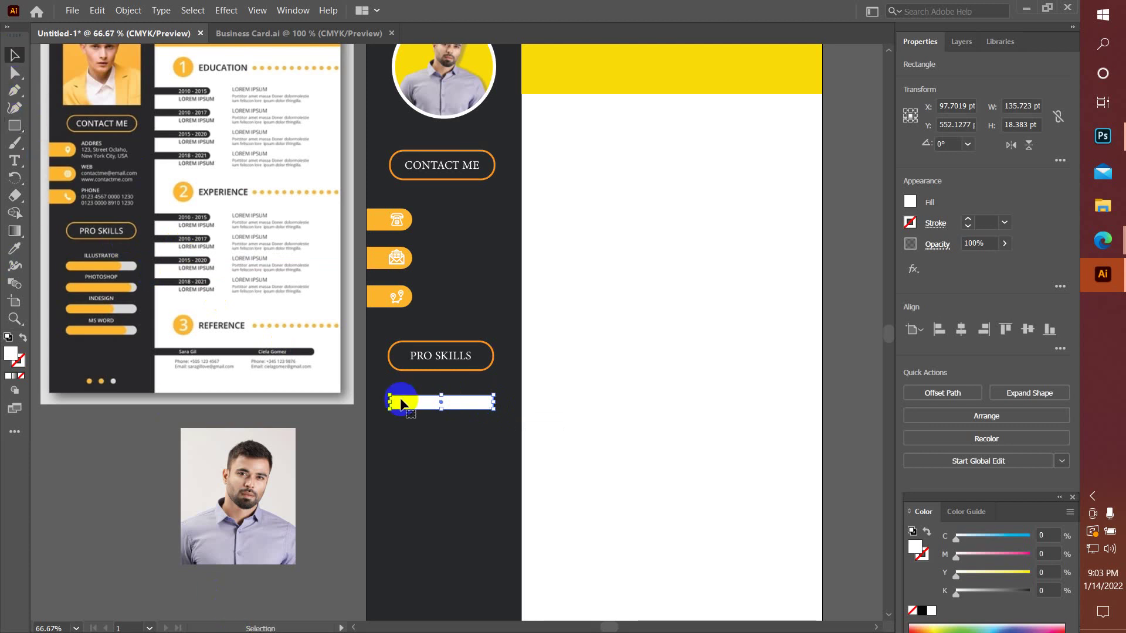
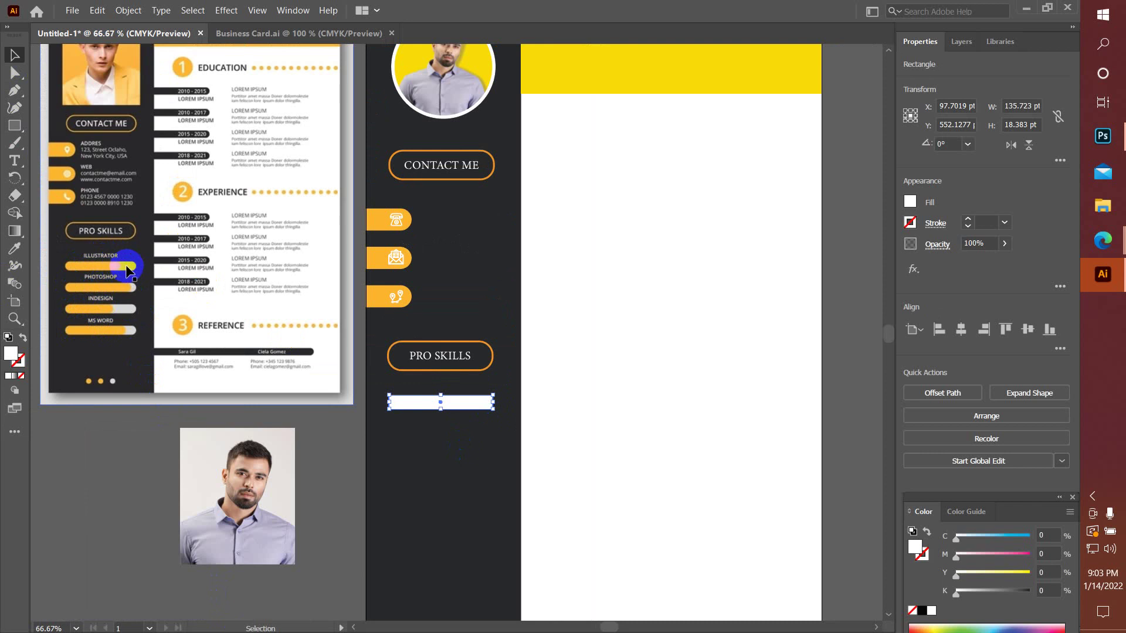
# - Round the white bar's corners fully into a pill shape
pyautogui.scroll(2, 474, 472)
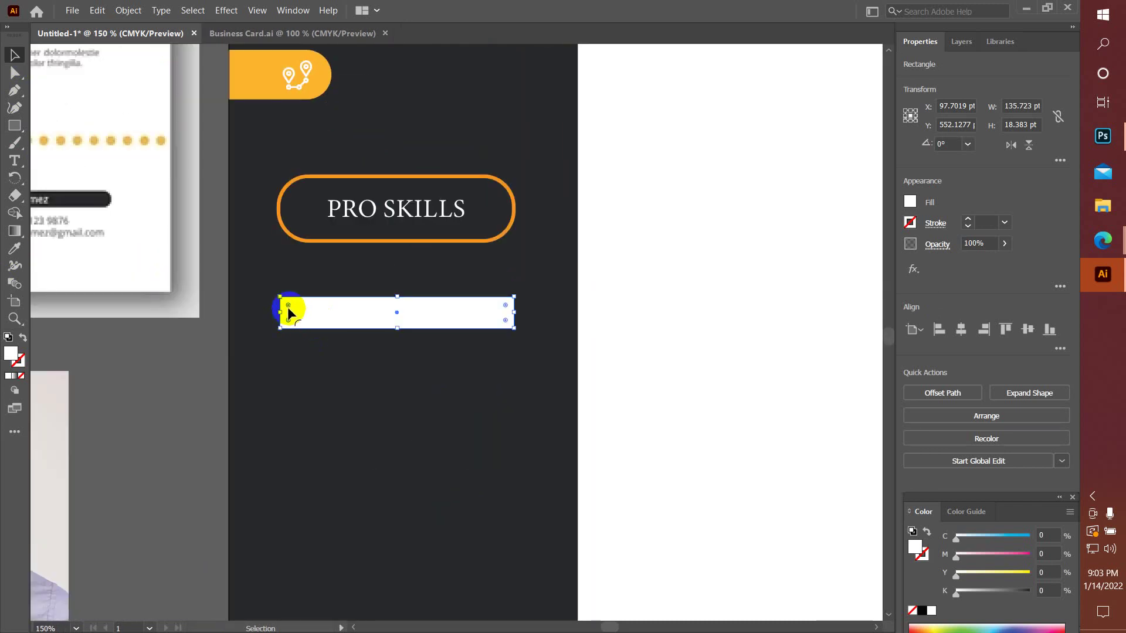
pyautogui.moveTo(288, 307); pyautogui.dragTo(314, 323)
pyautogui.scroll(-1, 321, 350)
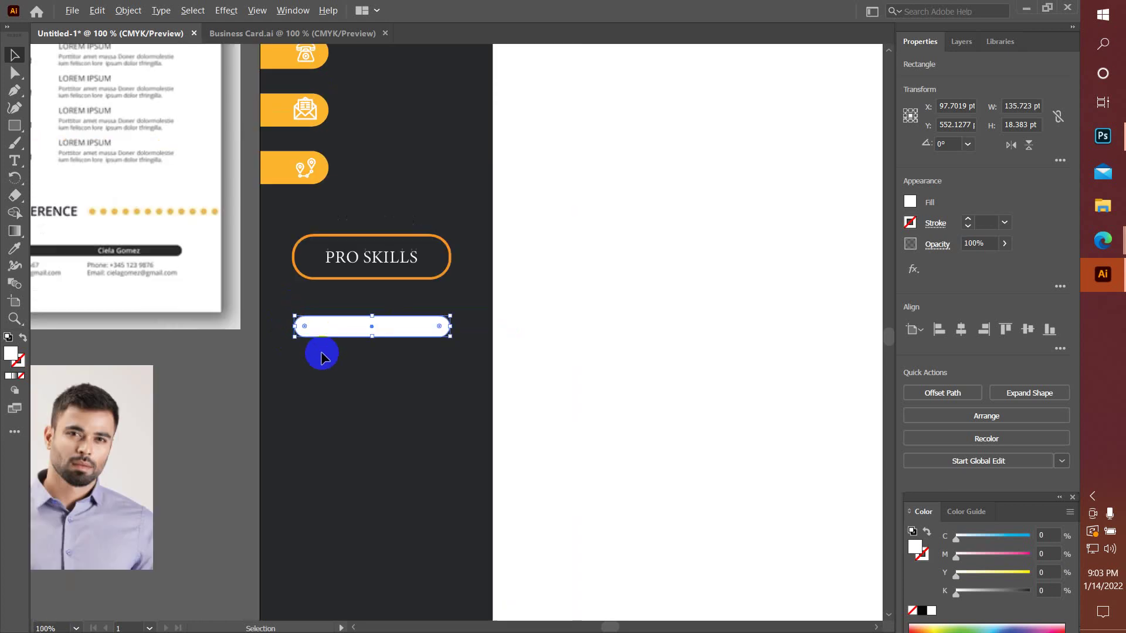
pyautogui.scroll(-1, 321, 350)
pyautogui.click(53, 405)
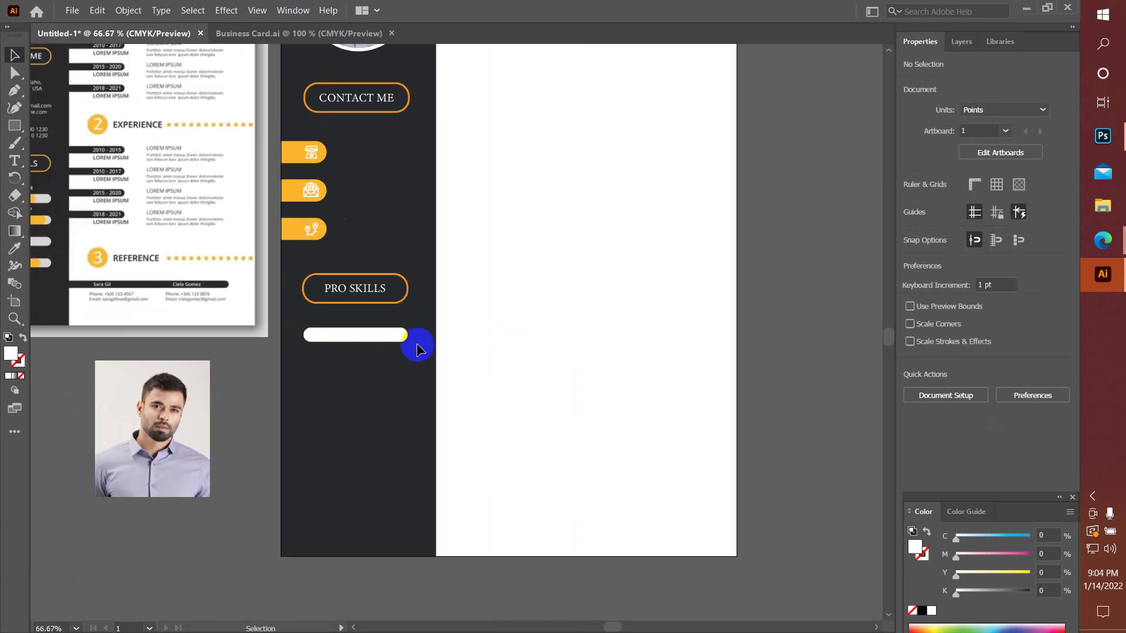
# - Make a shorter copy of the pill, about 100 pt wide
pyautogui.click(378, 333)
pyautogui.scroll(1, 391, 346)
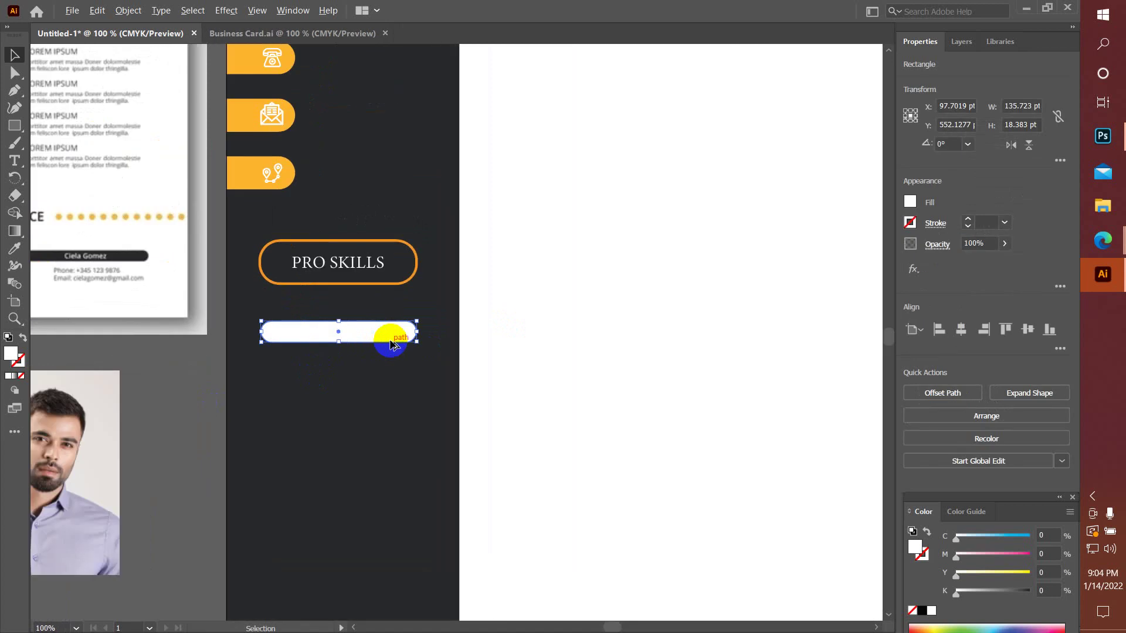
pyautogui.scroll(2, 391, 346)
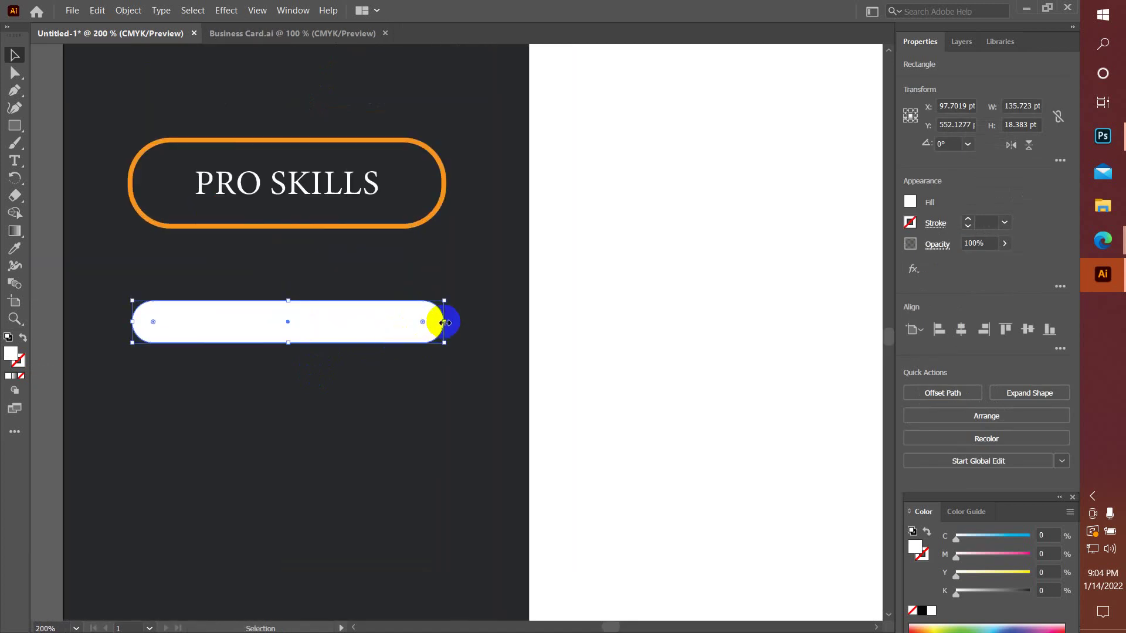
pyautogui.moveTo(446, 322); pyautogui.dragTo(363, 329)
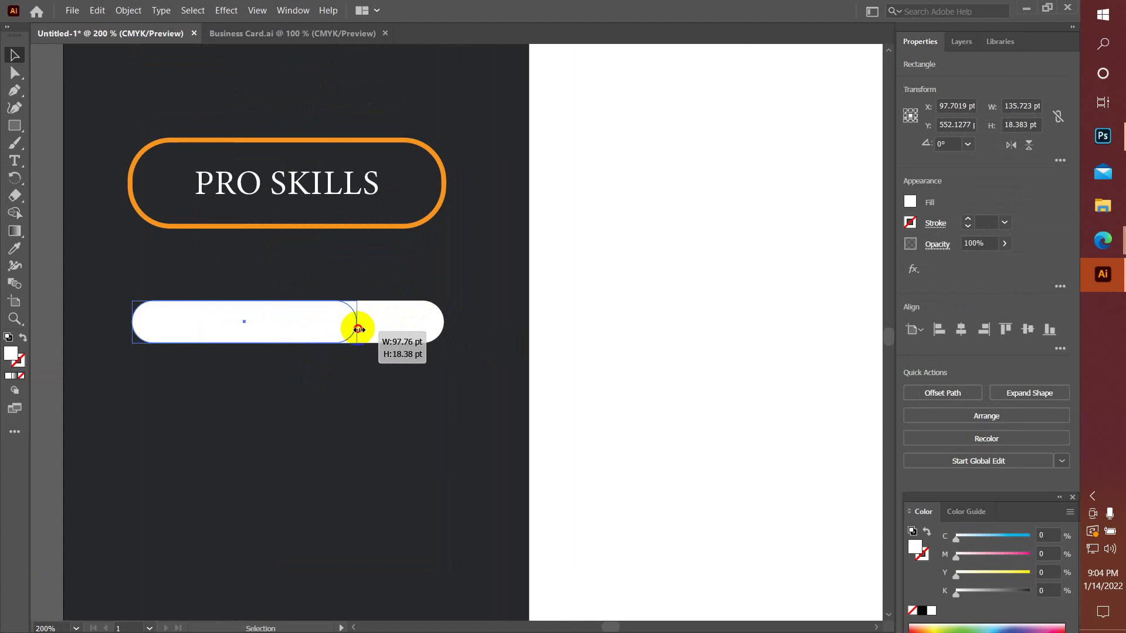
pyautogui.hotkey('ctrl', '-')
pyautogui.hotkey('ctrl', '-')
pyautogui.hotkey('ctrl', '-')
pyautogui.moveTo(363, 329); pyautogui.dragTo(362, 327)
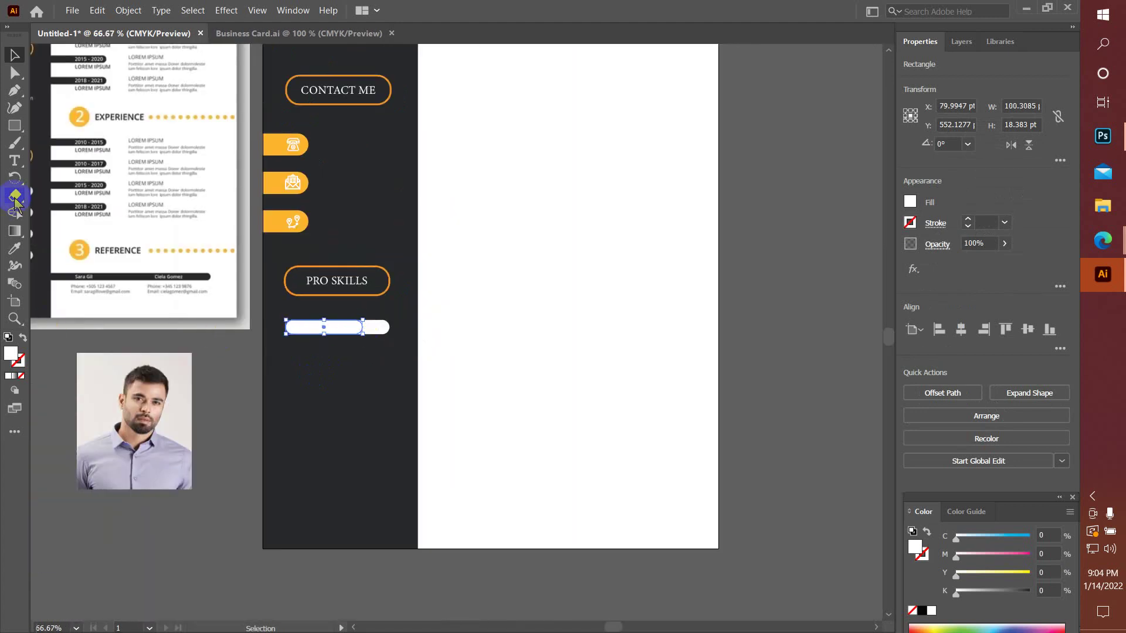
# - Fill the short bar with the icon tabs' orange using the Eyedropper
pyautogui.click(15, 250)
pyautogui.click(273, 221)
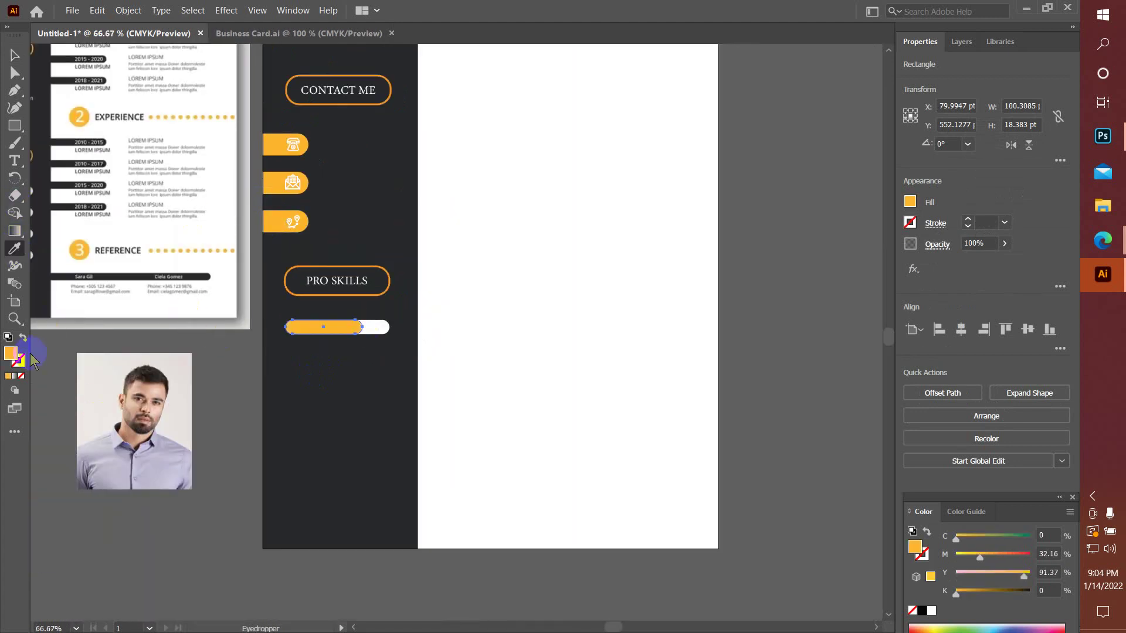
pyautogui.click(15, 54)
pyautogui.click(218, 396)
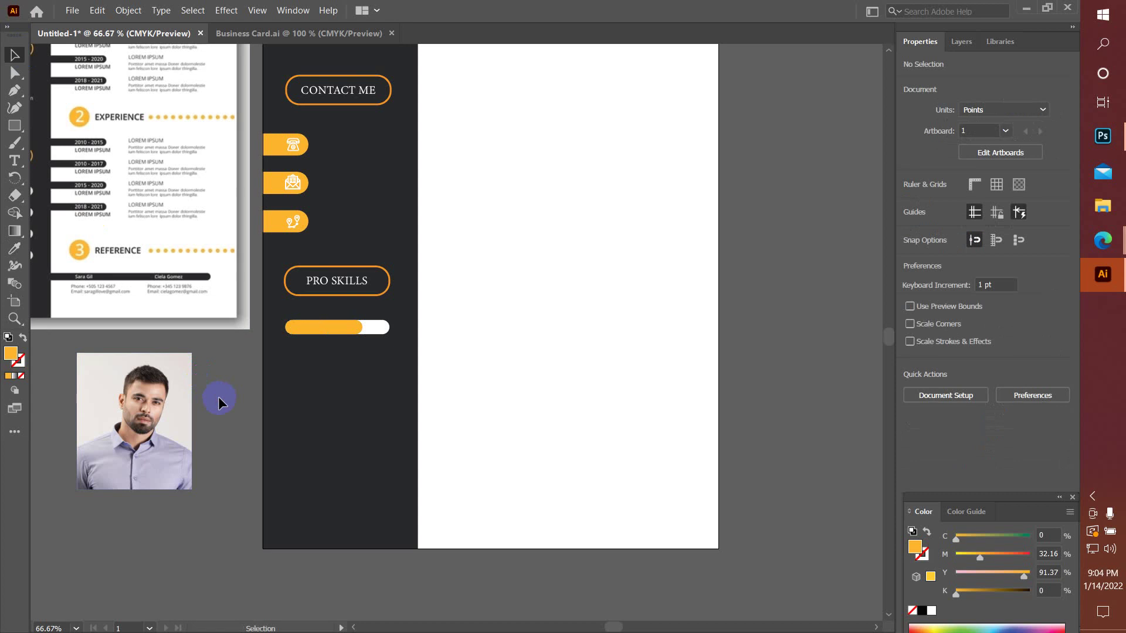
pyautogui.hotkey('ctrl', '-')
pyautogui.moveTo(343, 305)
pyautogui.mouseDown()
pyautogui.moveTo(418, 397)
pyautogui.moveTo(415, 378)
pyautogui.mouseUp()
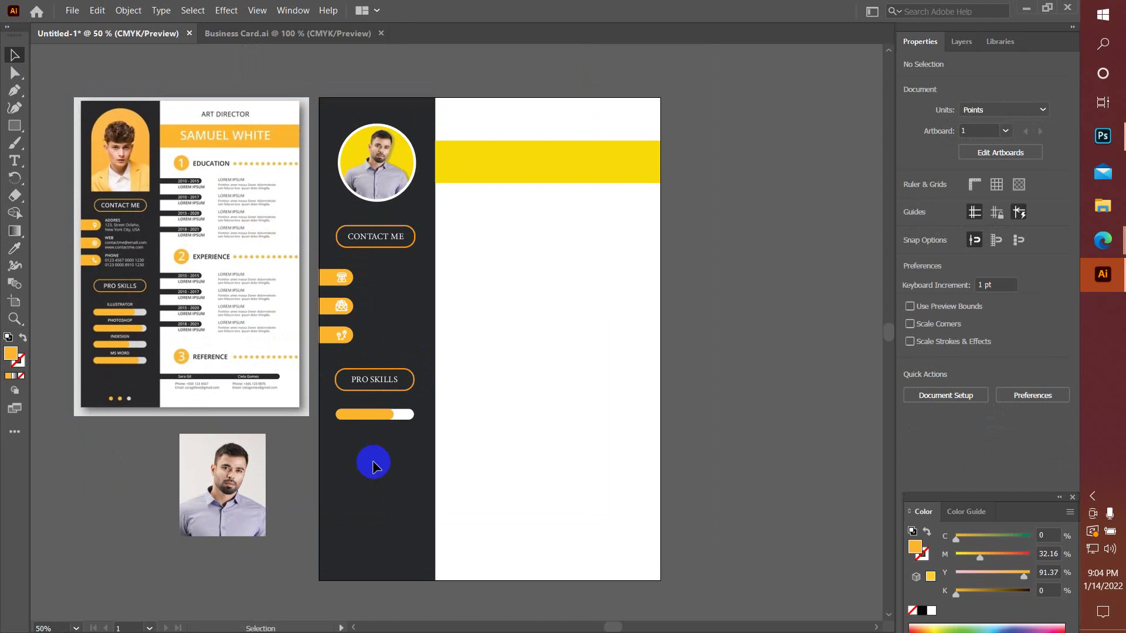
pyautogui.click(444, 334)
pyautogui.click(436, 340)
pyautogui.scroll(2, 326, 261)
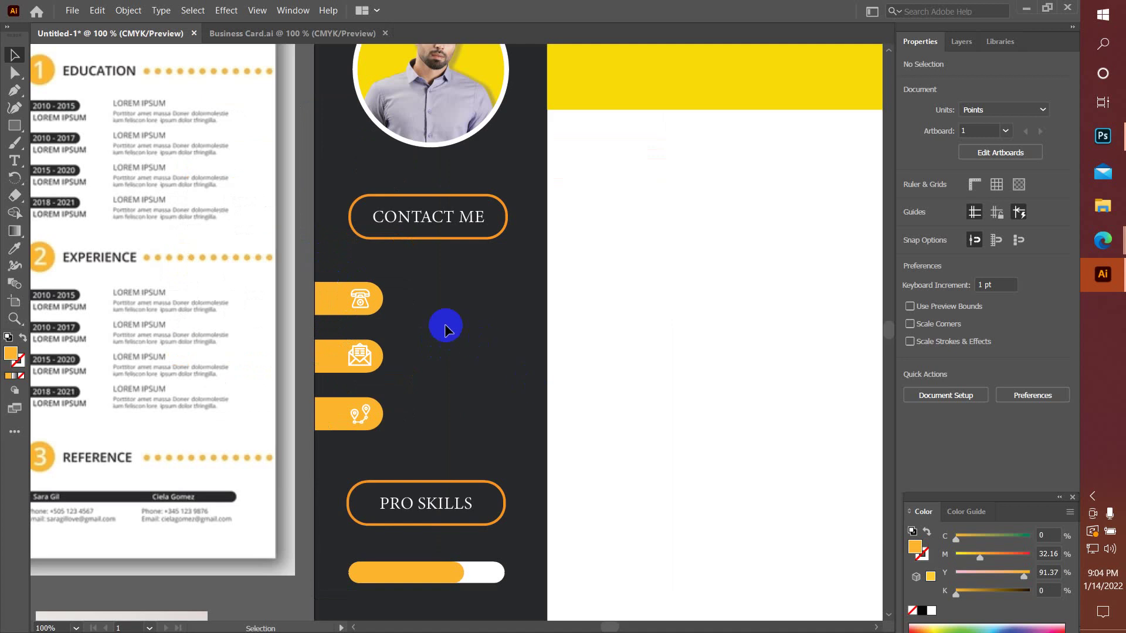
pyautogui.click(360, 303)
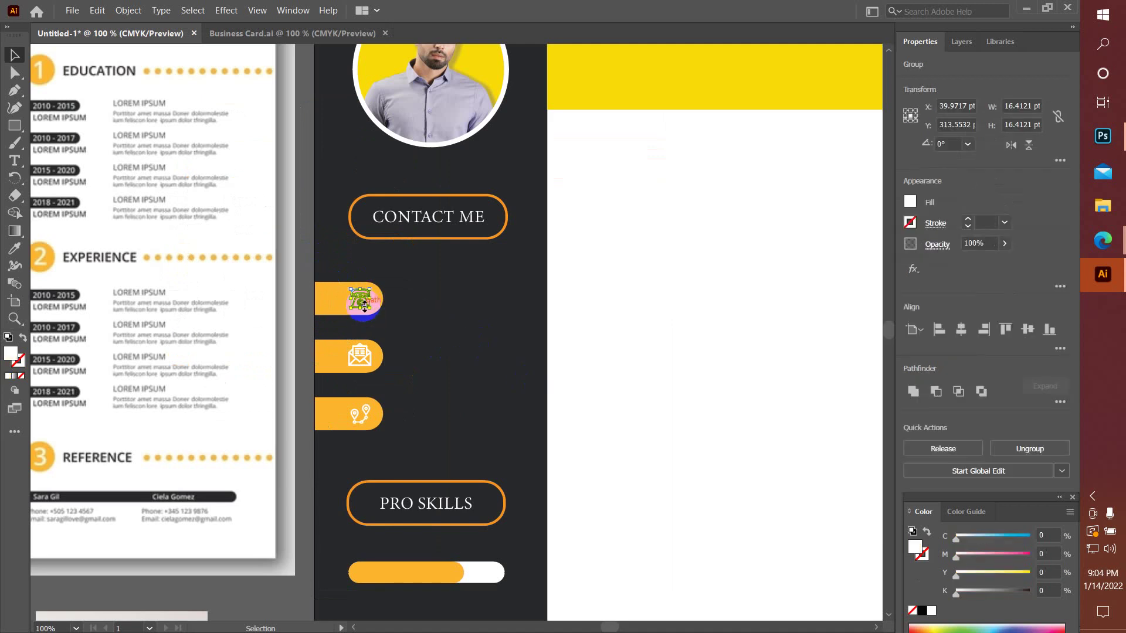
pyautogui.click(308, 305)
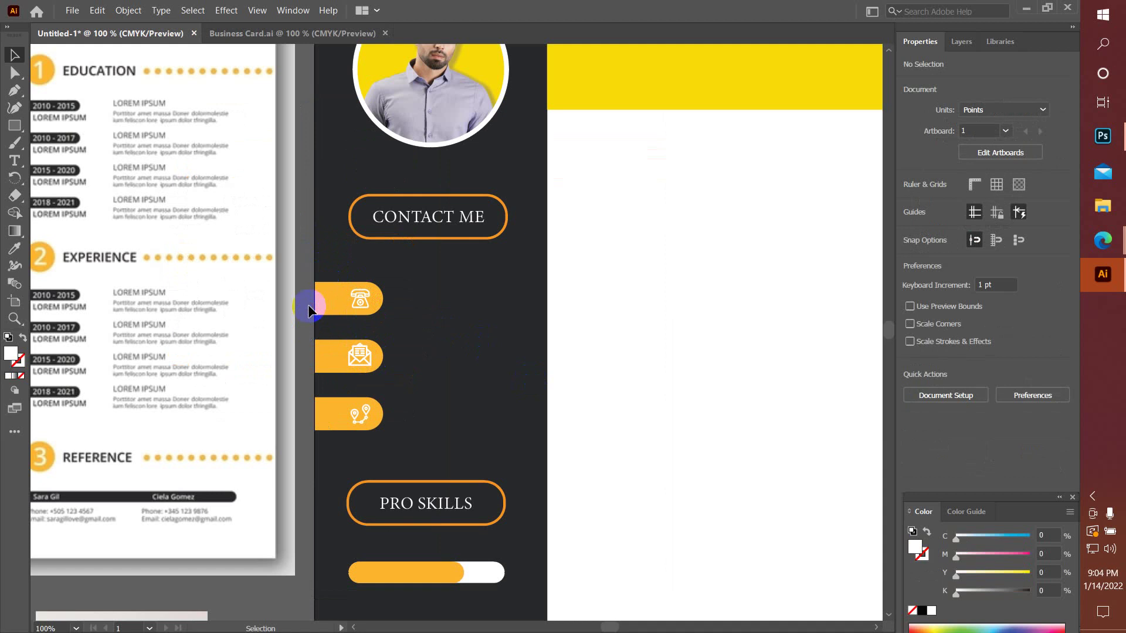
pyautogui.click(360, 303)
pyautogui.moveTo(361, 318); pyautogui.dragTo(371, 325)
pyautogui.scroll(2, 370, 321)
pyautogui.scroll(1, 371, 321)
pyautogui.scroll(1, 371, 321)
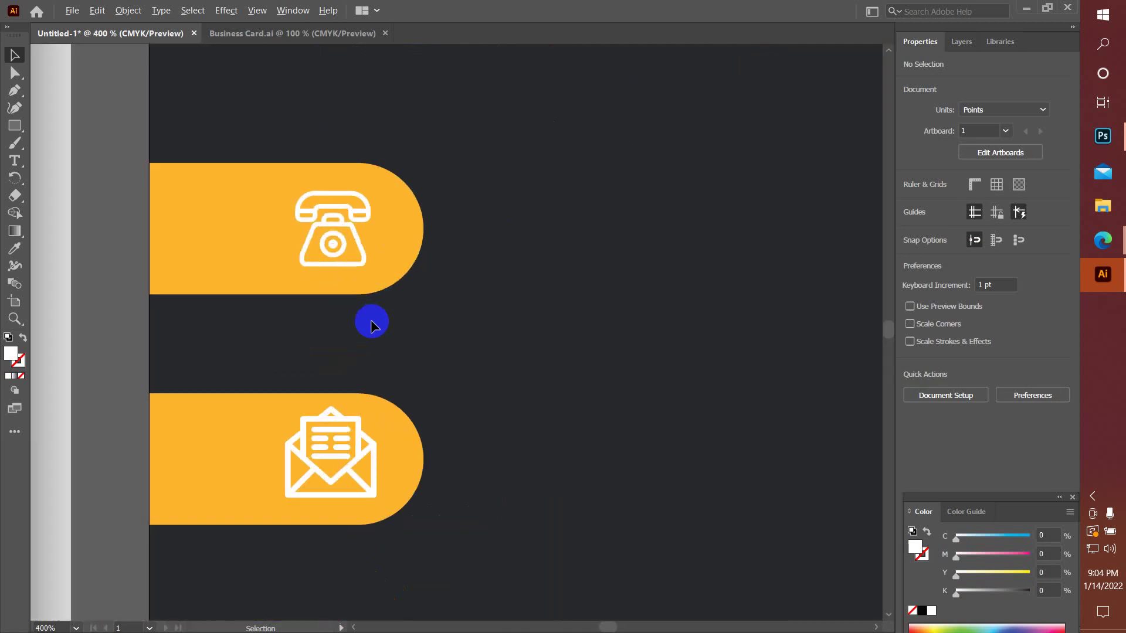
pyautogui.click(355, 258)
pyautogui.click(354, 254)
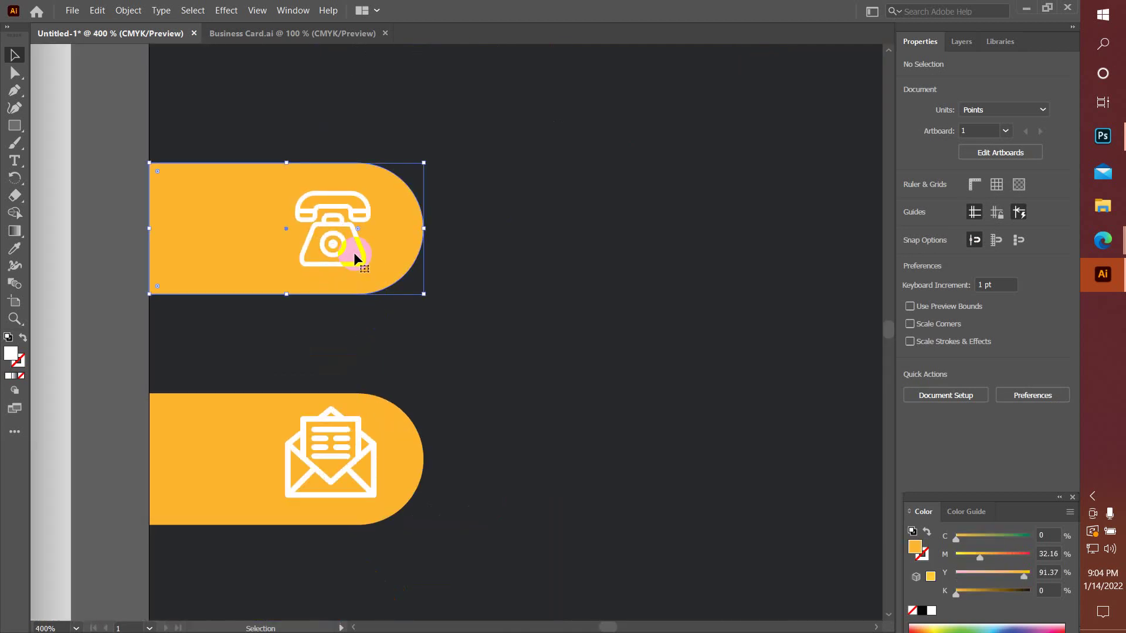
pyautogui.click(356, 235)
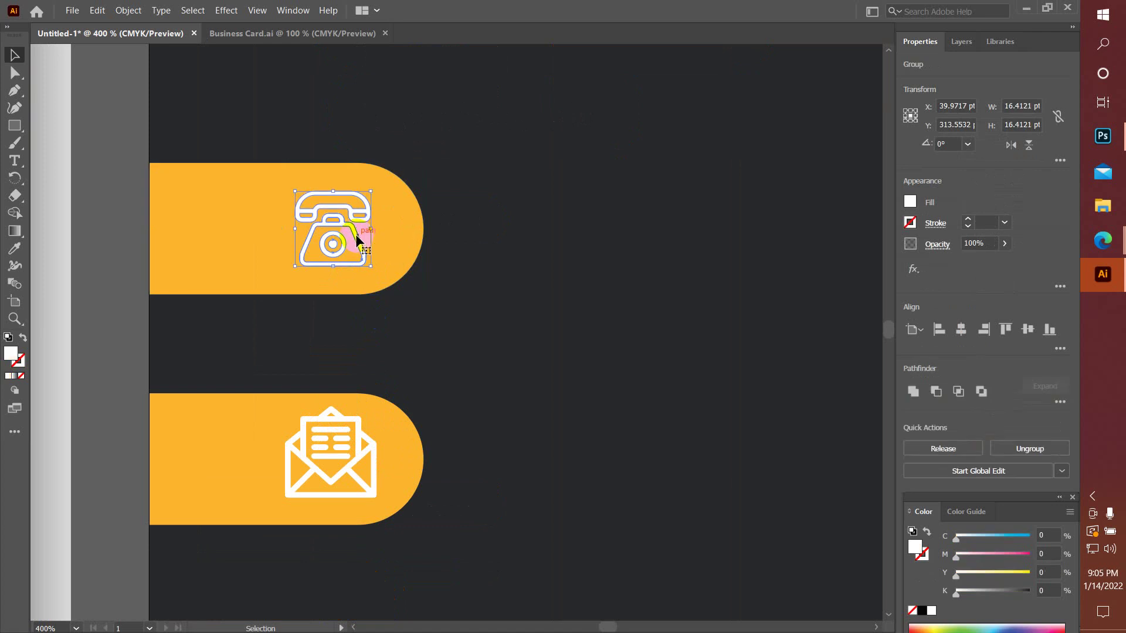
pyautogui.scroll(-2, 357, 237)
pyautogui.scroll(-1, 357, 238)
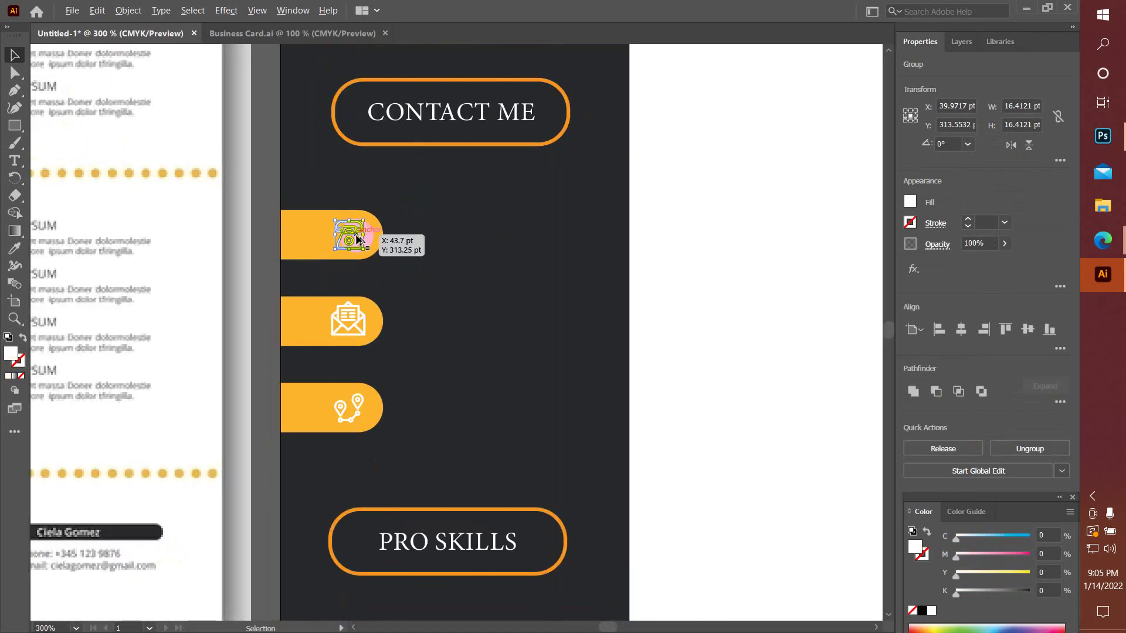
pyautogui.scroll(-3, 357, 238)
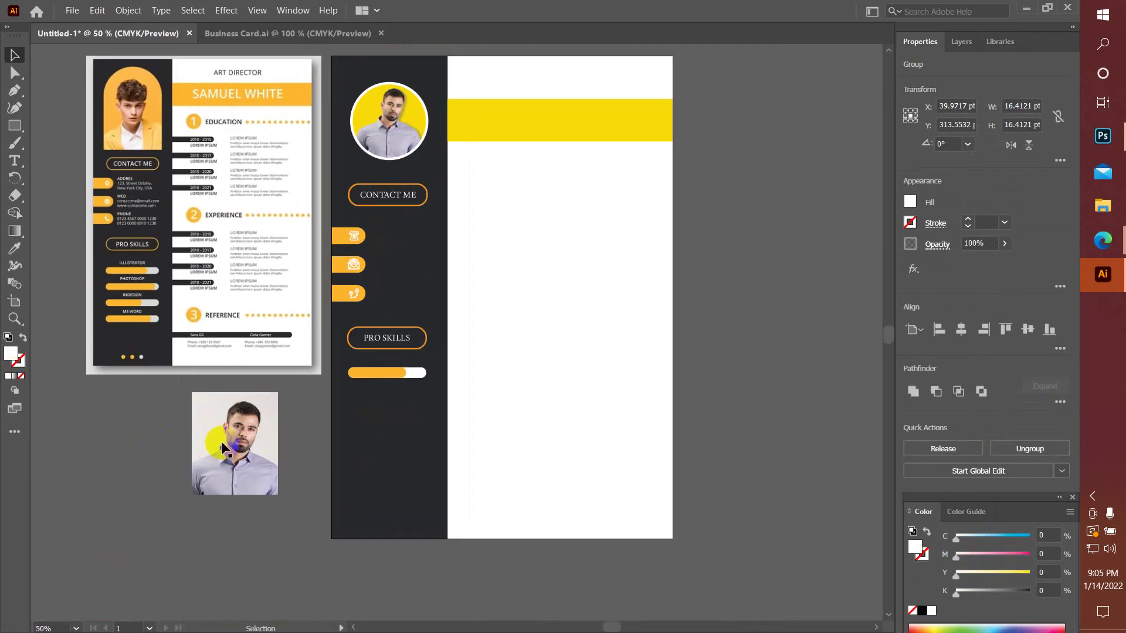
pyautogui.click(491, 442)
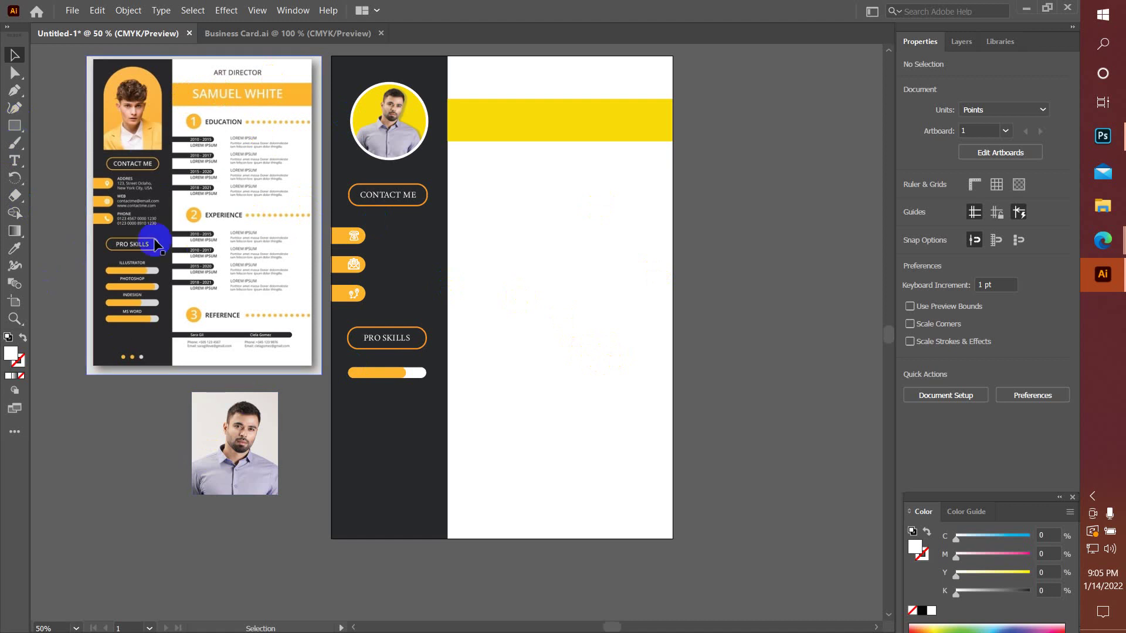
pyautogui.click(21, 126)
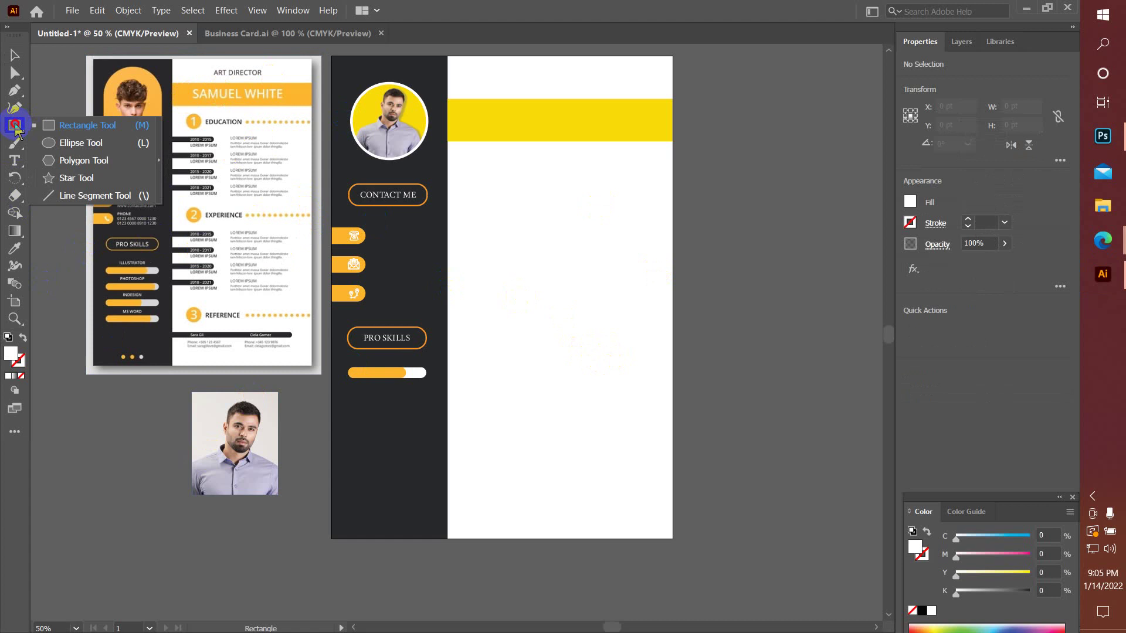
# - Draw a small circle below the header and colour it the icon tabs' orange
pyautogui.moveTo(16, 130); pyautogui.dragTo(56, 144)
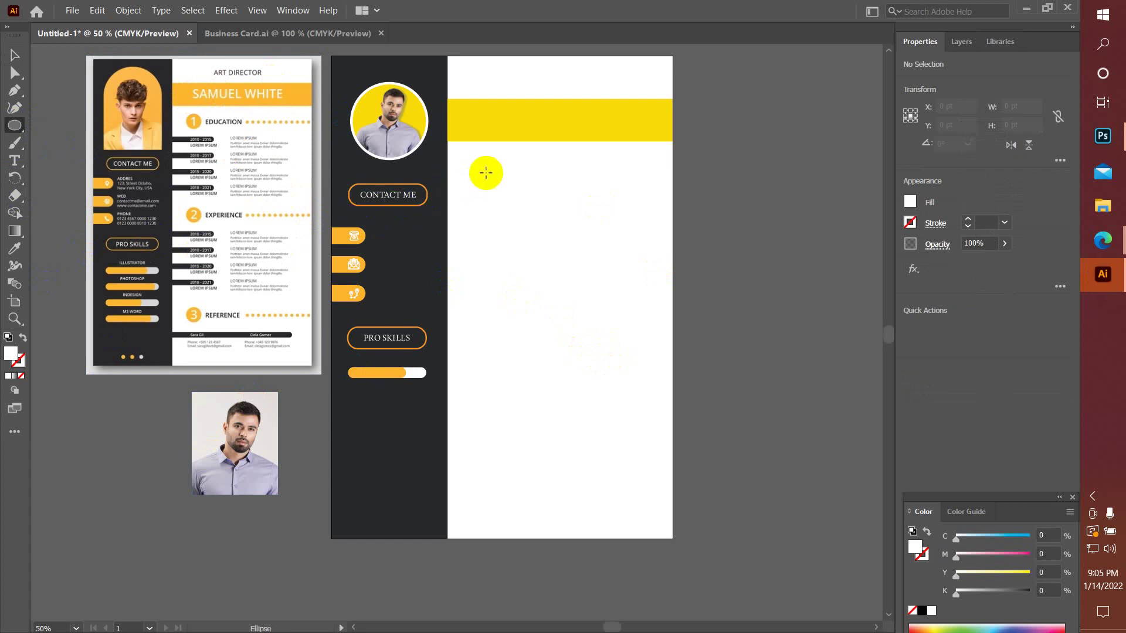
pyautogui.moveTo(485, 172); pyautogui.dragTo(499, 187)
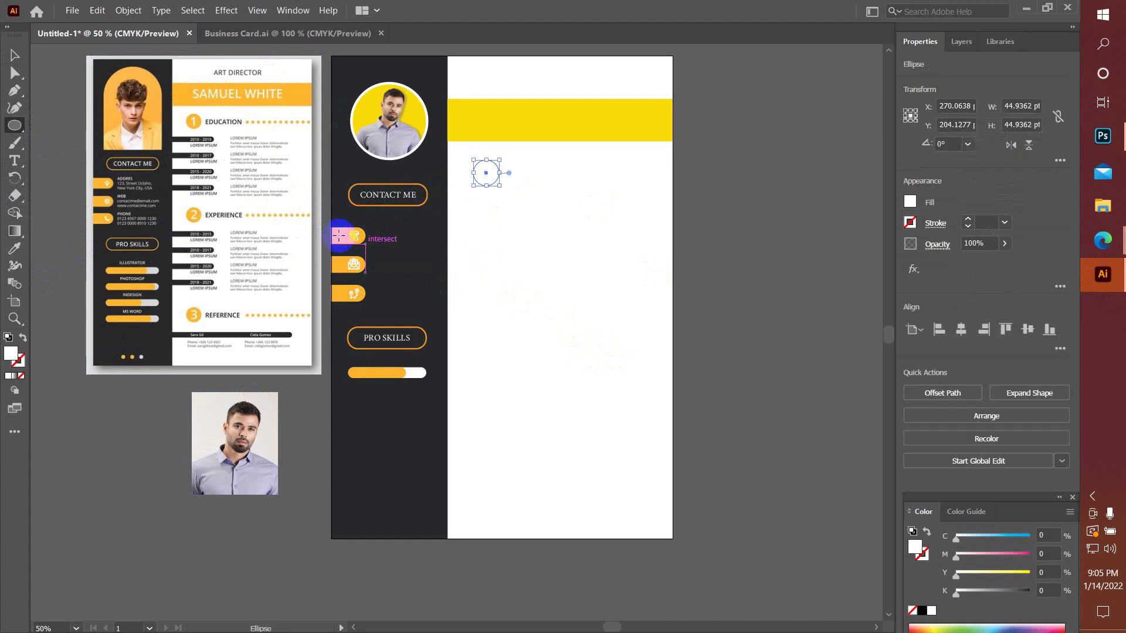
pyautogui.click(14, 248)
pyautogui.click(463, 132)
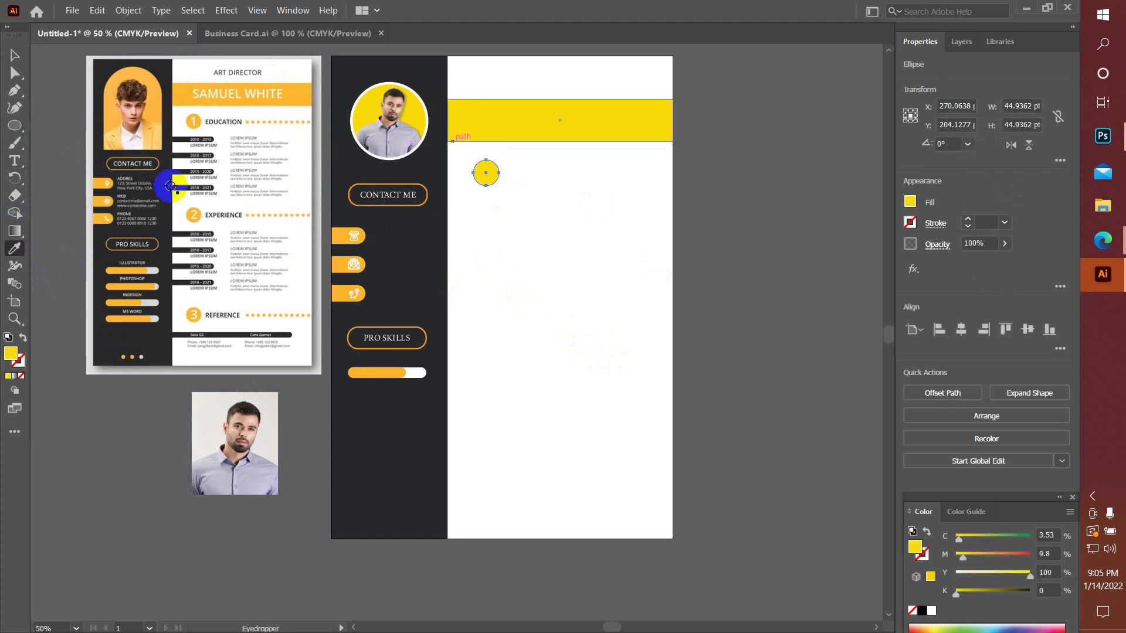
pyautogui.press('v')
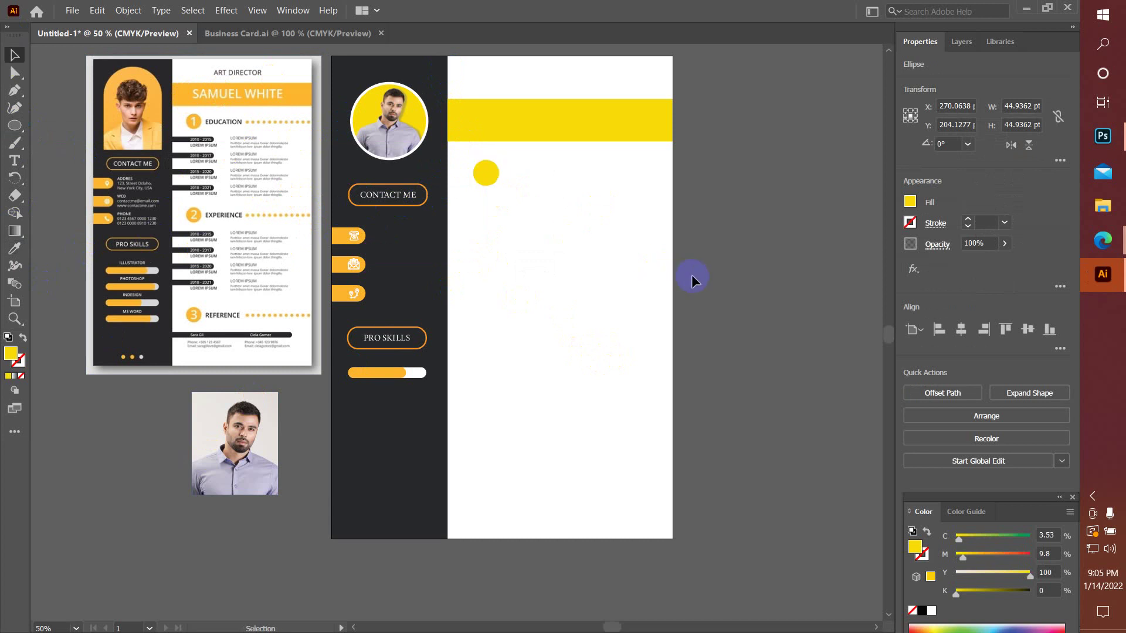
pyautogui.click(692, 279)
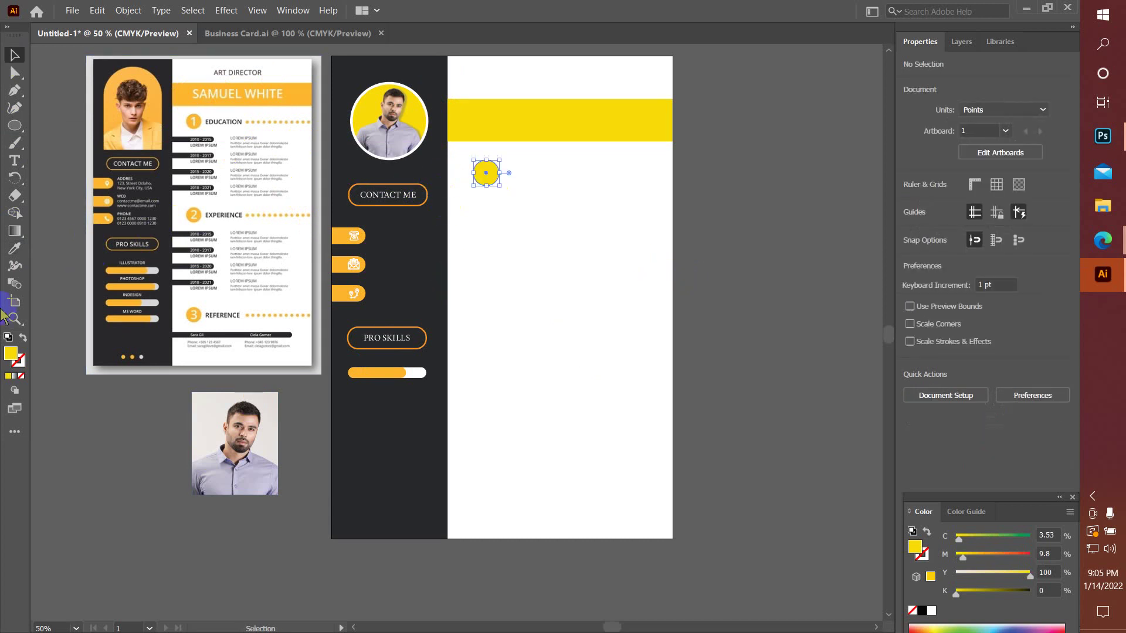
pyautogui.click(487, 174)
pyautogui.press('i')
pyautogui.click(339, 235)
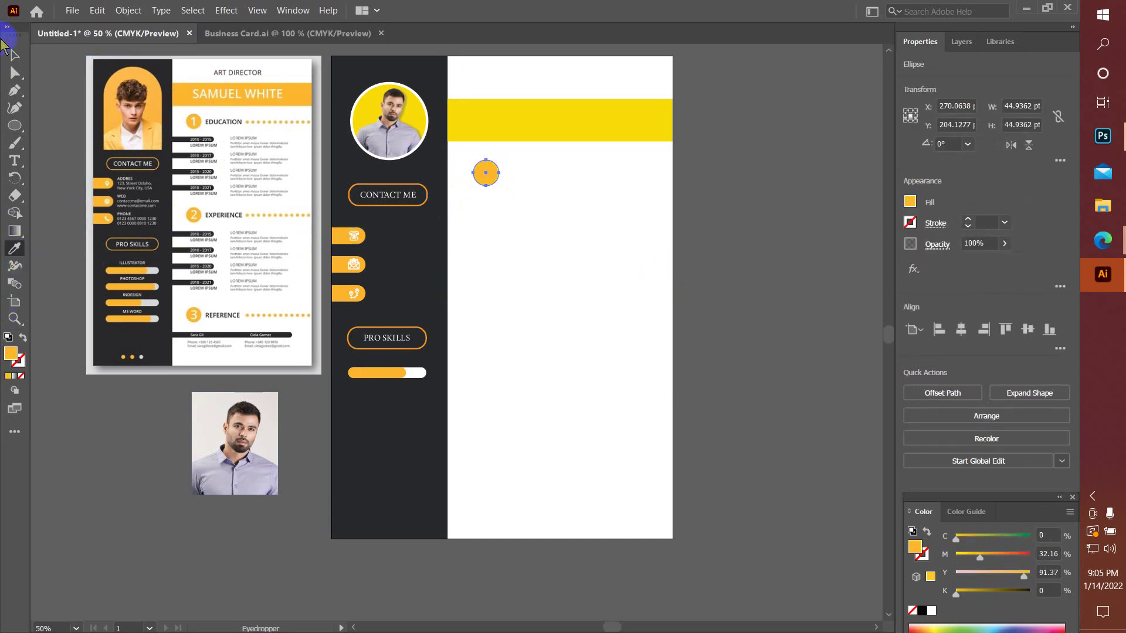
pyautogui.click(525, 117)
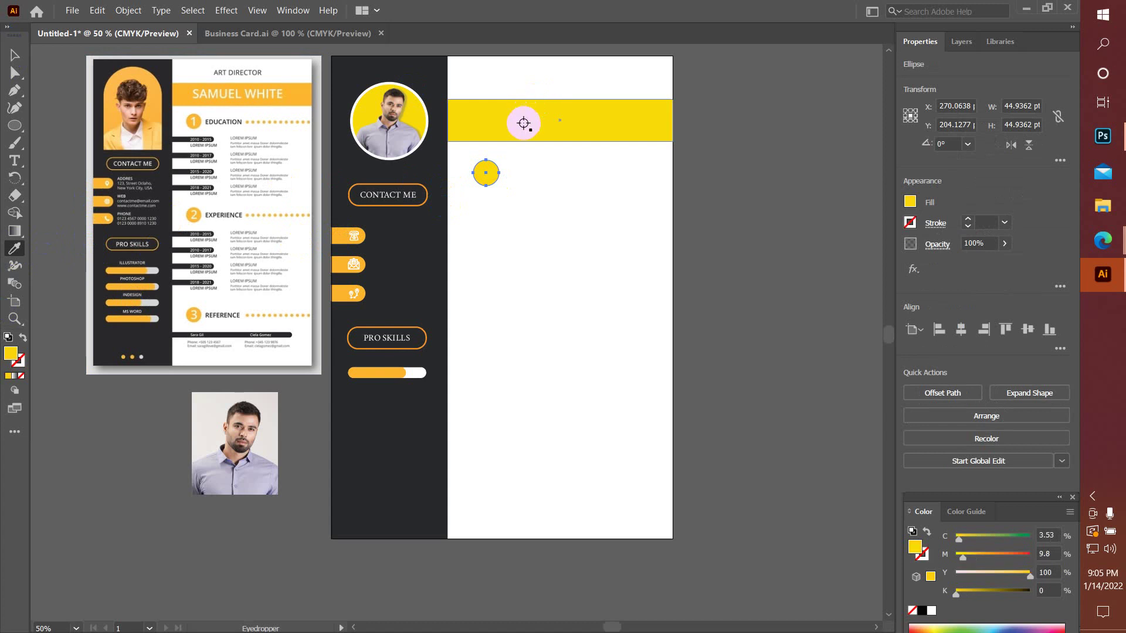
pyautogui.click(345, 237)
pyautogui.click(15, 56)
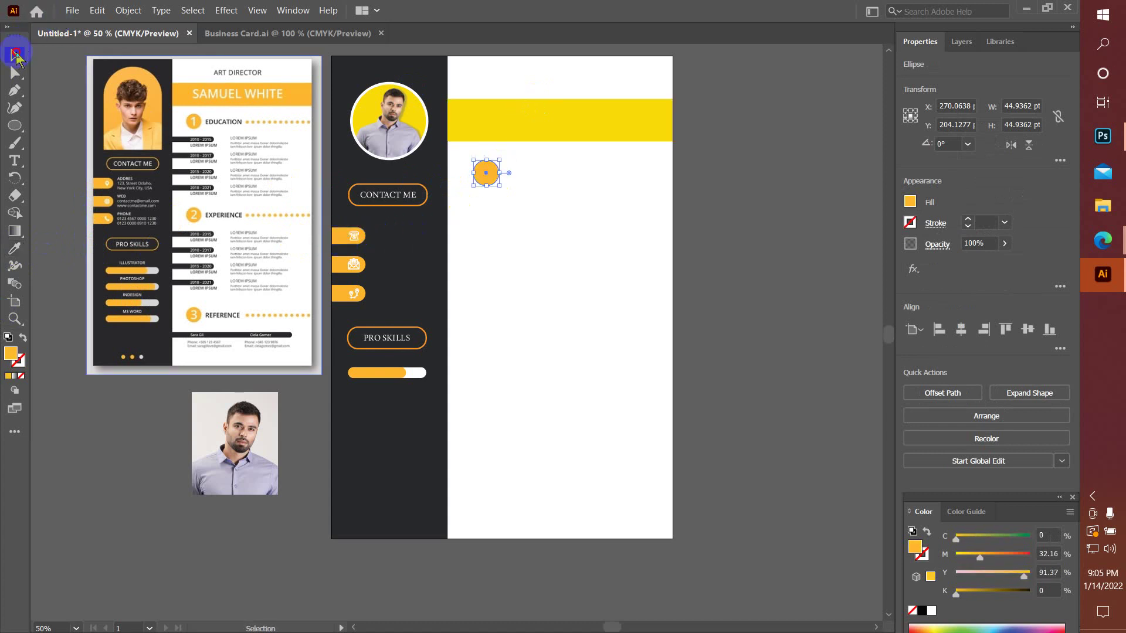
# - Recolour the yellow header band orange, sampled from the circle
pyautogui.click(512, 115)
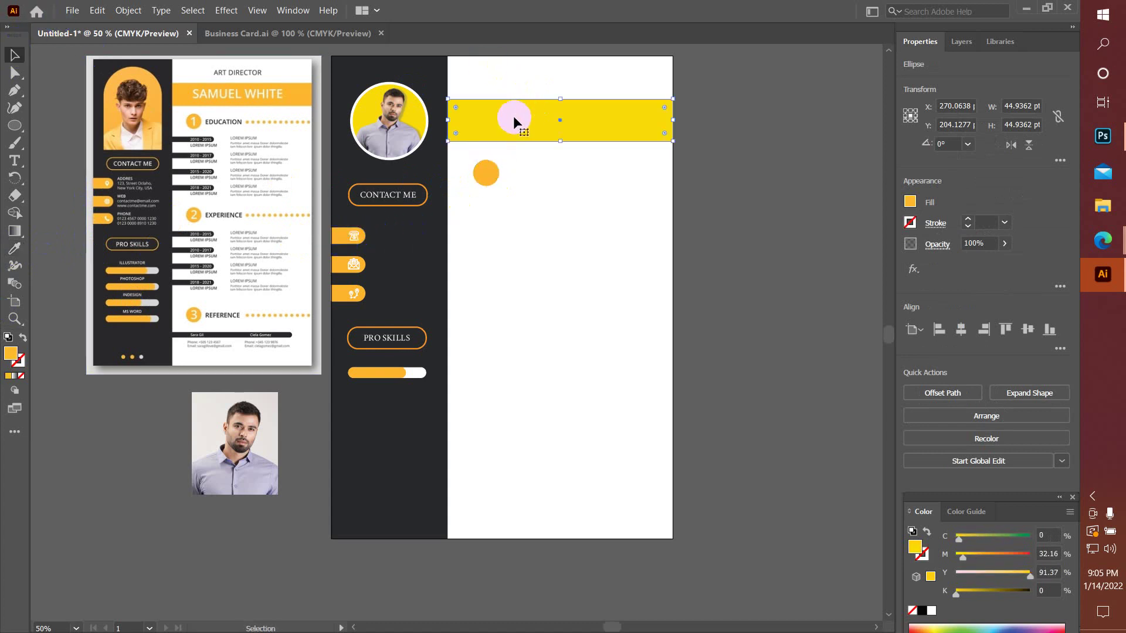
pyautogui.click(15, 248)
pyautogui.click(484, 173)
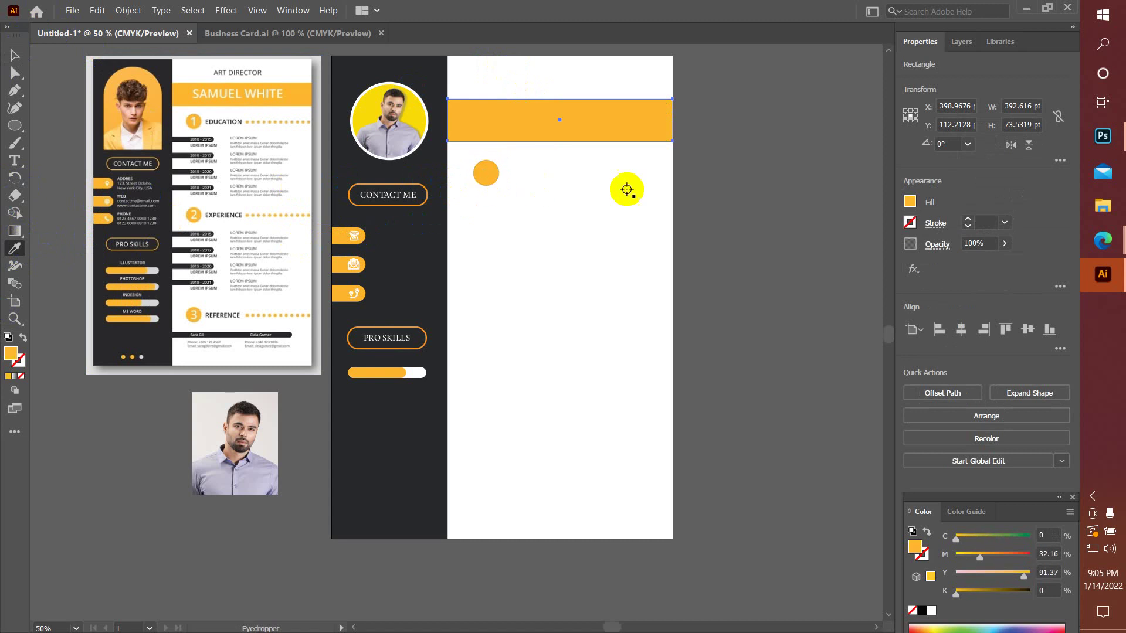
pyautogui.click(15, 55)
pyautogui.click(778, 270)
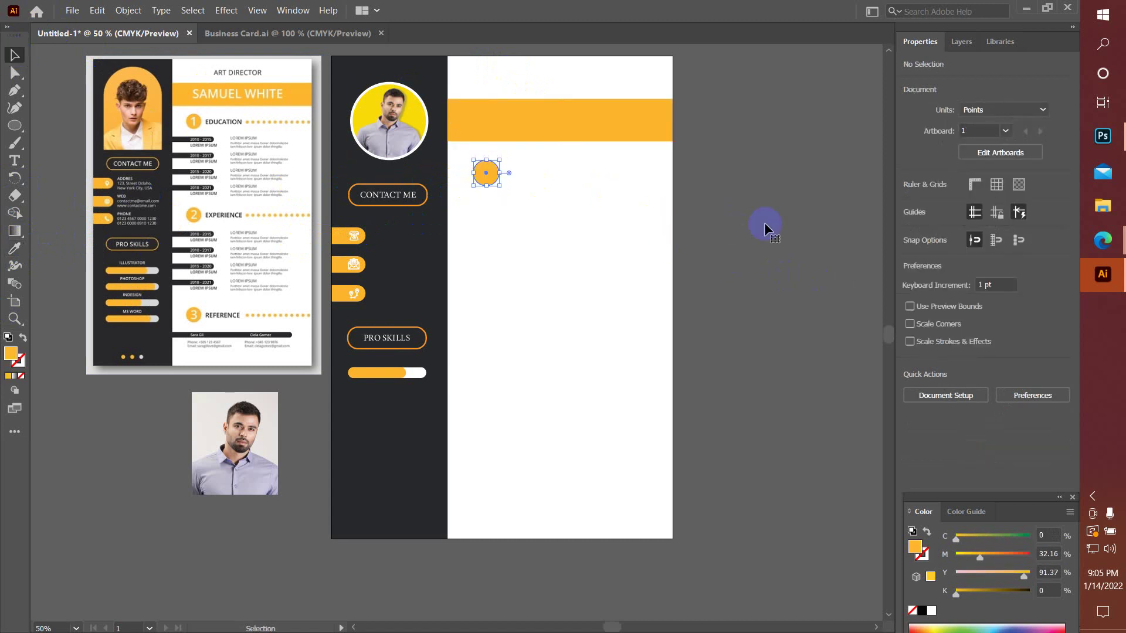
# - Type a numeral 1 below the orange circle and make it Bold
pyautogui.scroll(2, 512, 178)
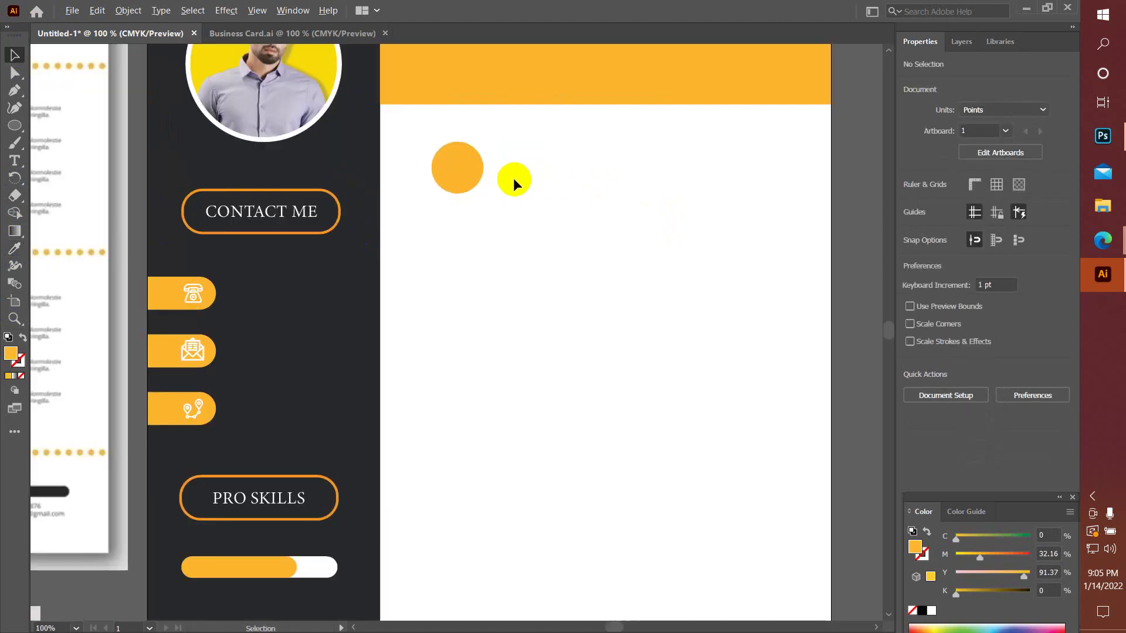
pyautogui.click(14, 164)
pyautogui.click(455, 219)
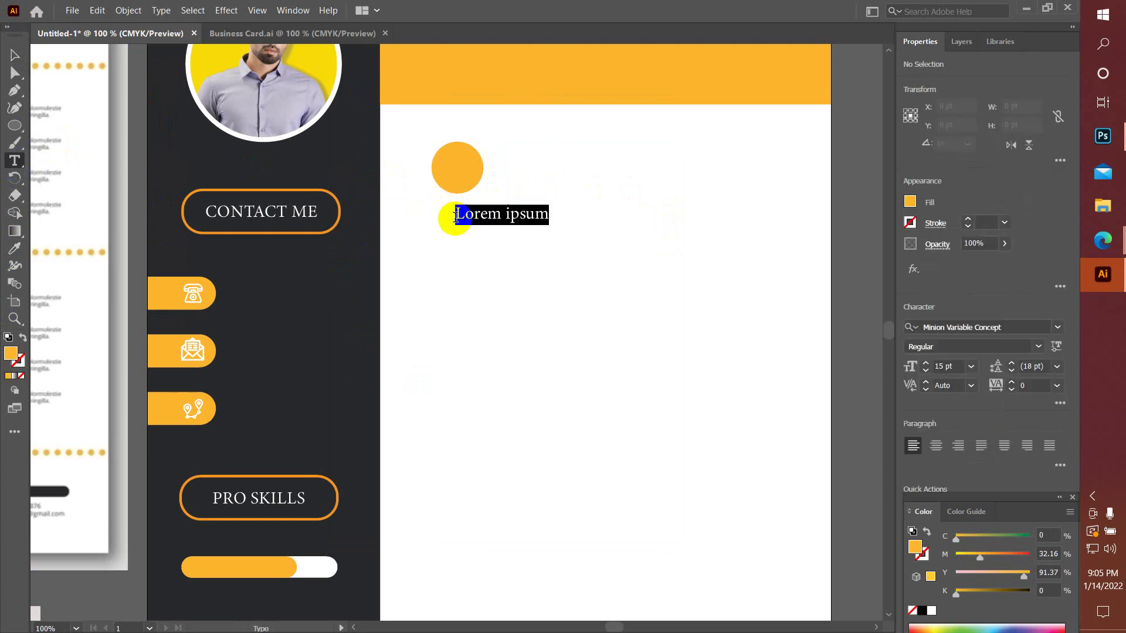
pyautogui.write('1')
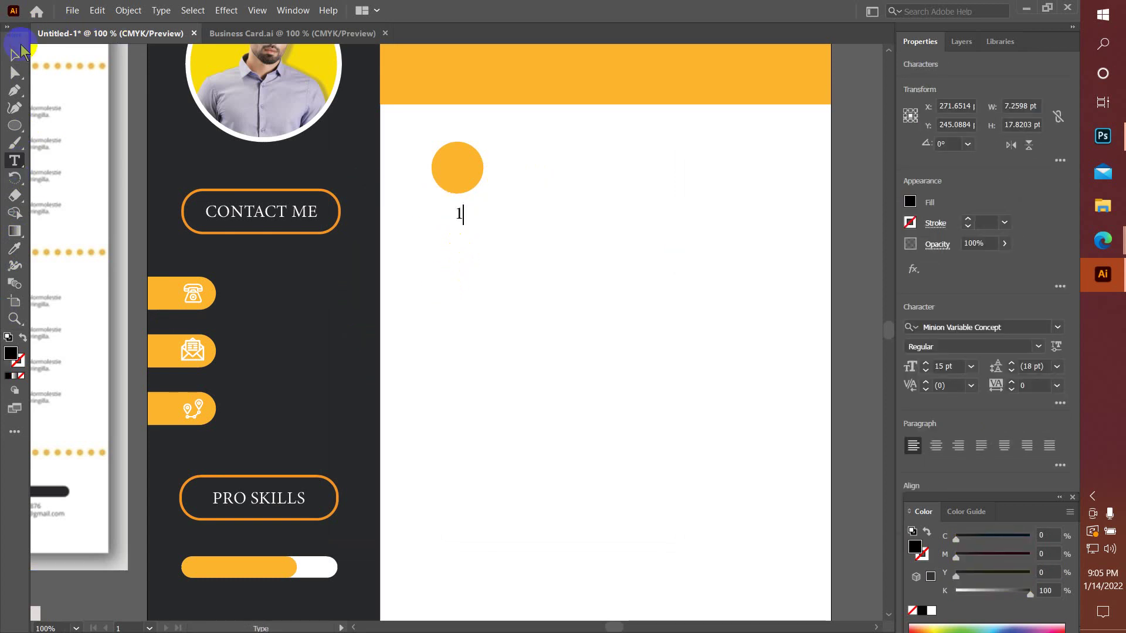
pyautogui.click(15, 56)
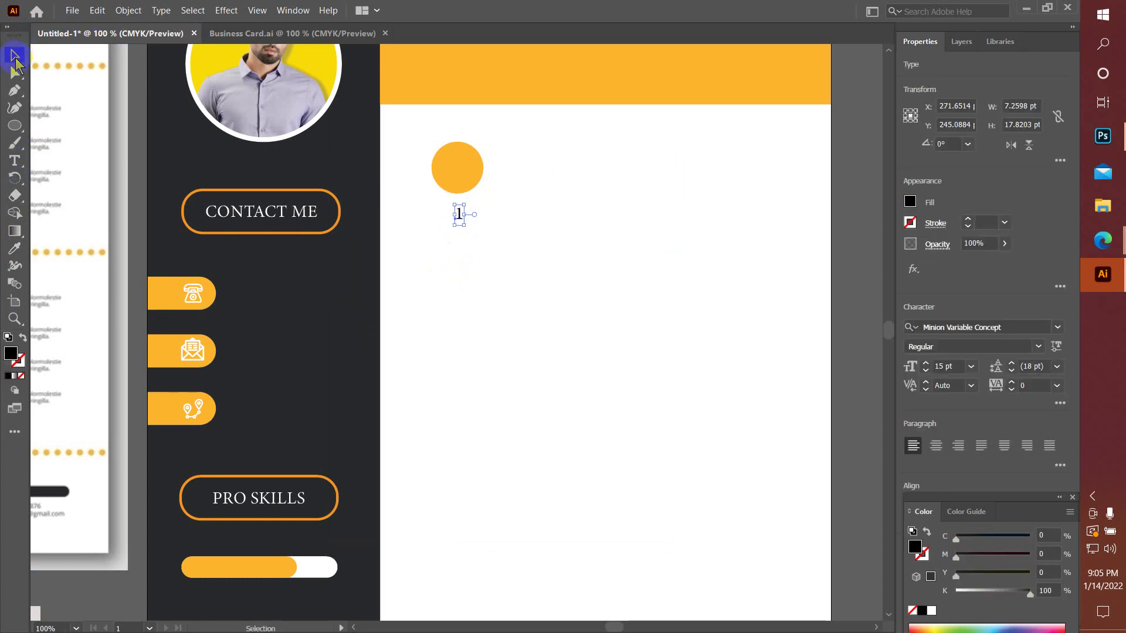
pyautogui.click(1038, 347)
pyautogui.click(1006, 410)
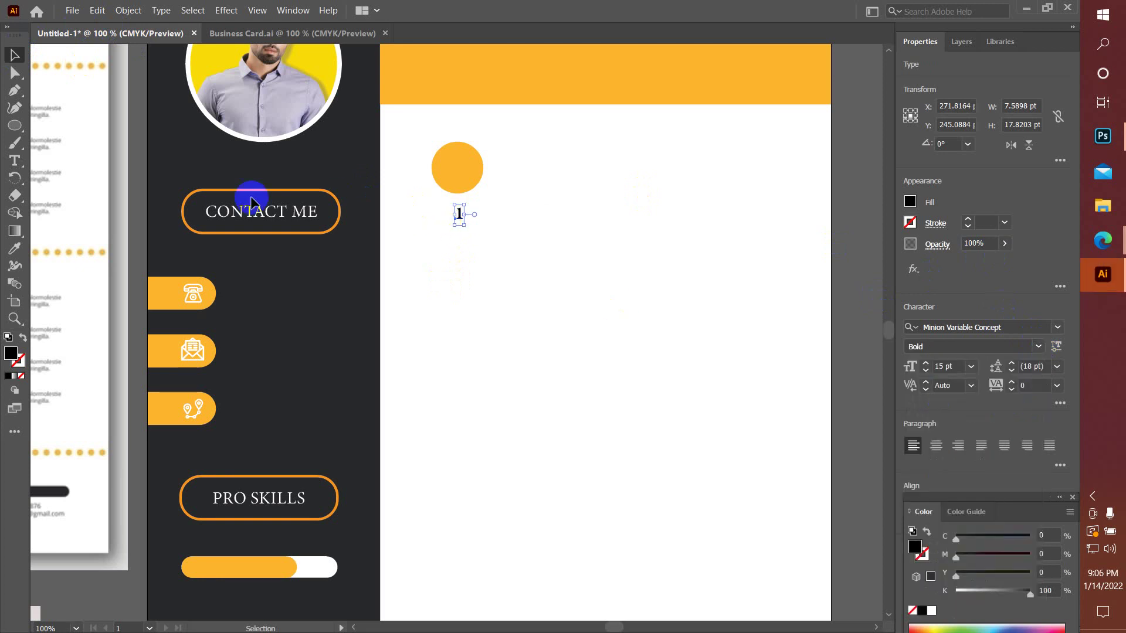
# - Make the 1 white and centre it inside the orange circle
pyautogui.click(15, 248)
pyautogui.click(485, 352)
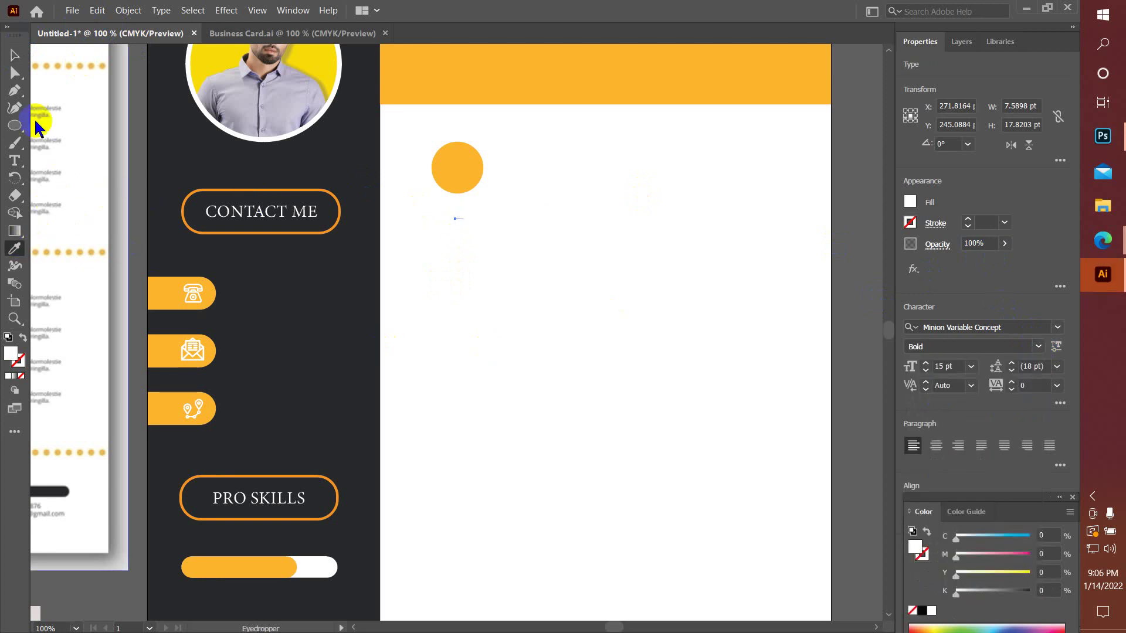
pyautogui.click(15, 55)
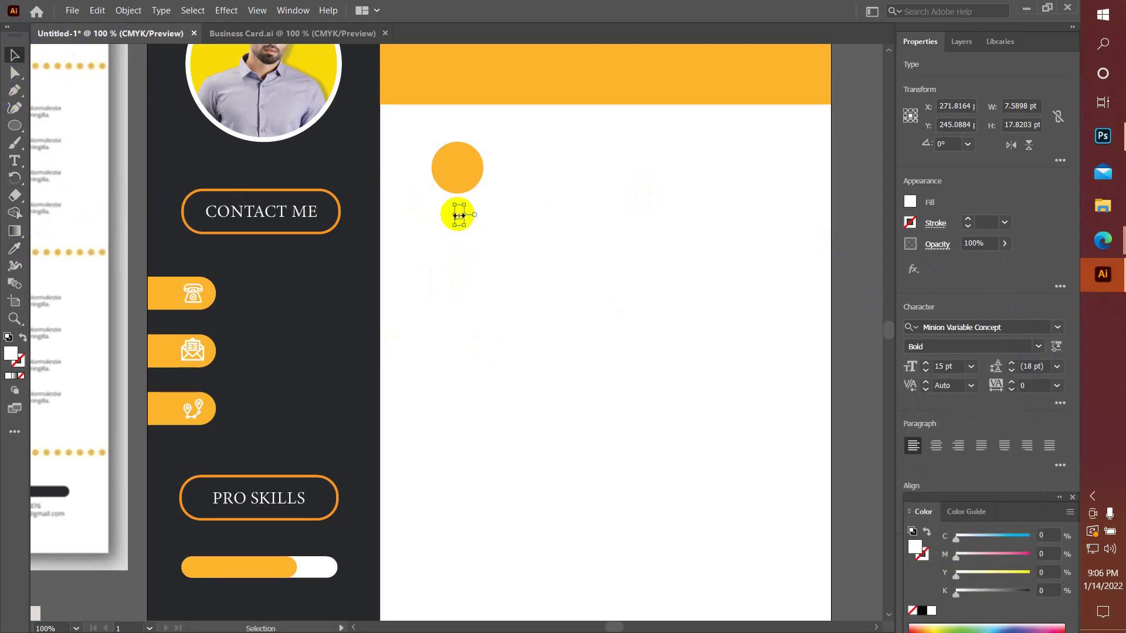
pyautogui.moveTo(459, 218); pyautogui.dragTo(459, 175)
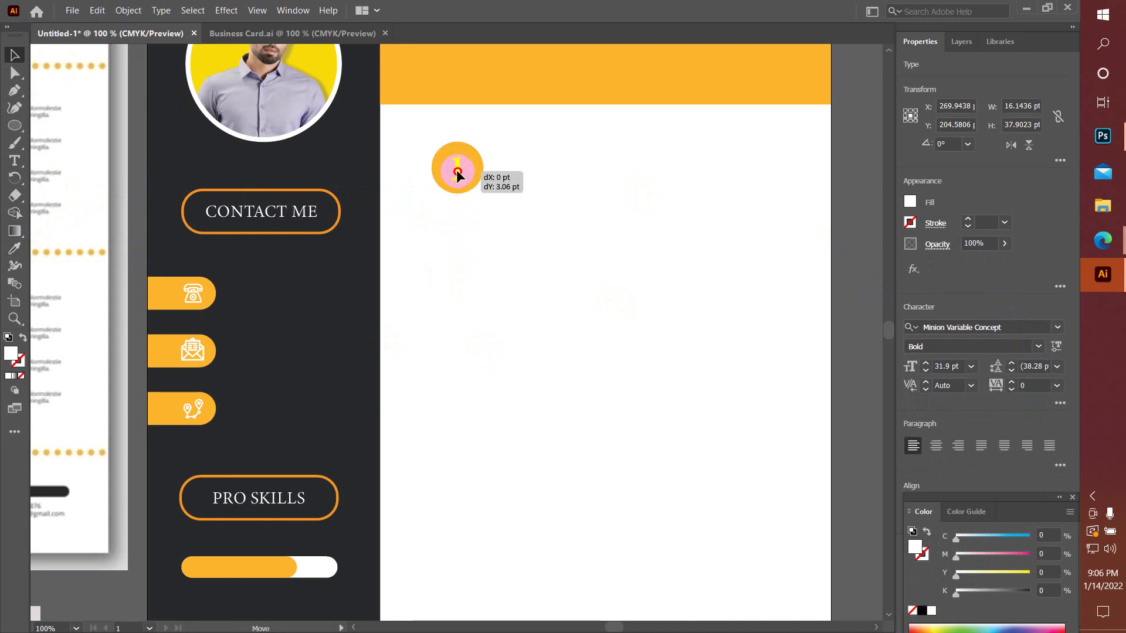
pyautogui.moveTo(457, 174); pyautogui.dragTo(457, 174)
pyautogui.scroll(-2, 476, 251)
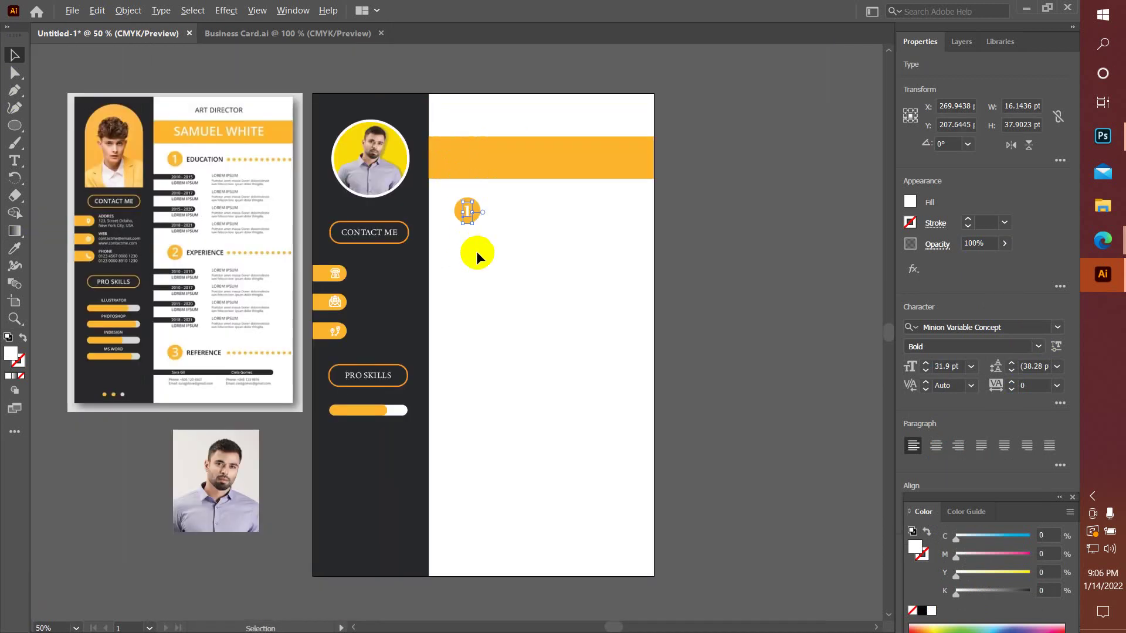
# - Type the EDUCATION heading beside the numbered circle
pyautogui.click(736, 321)
pyautogui.click(14, 160)
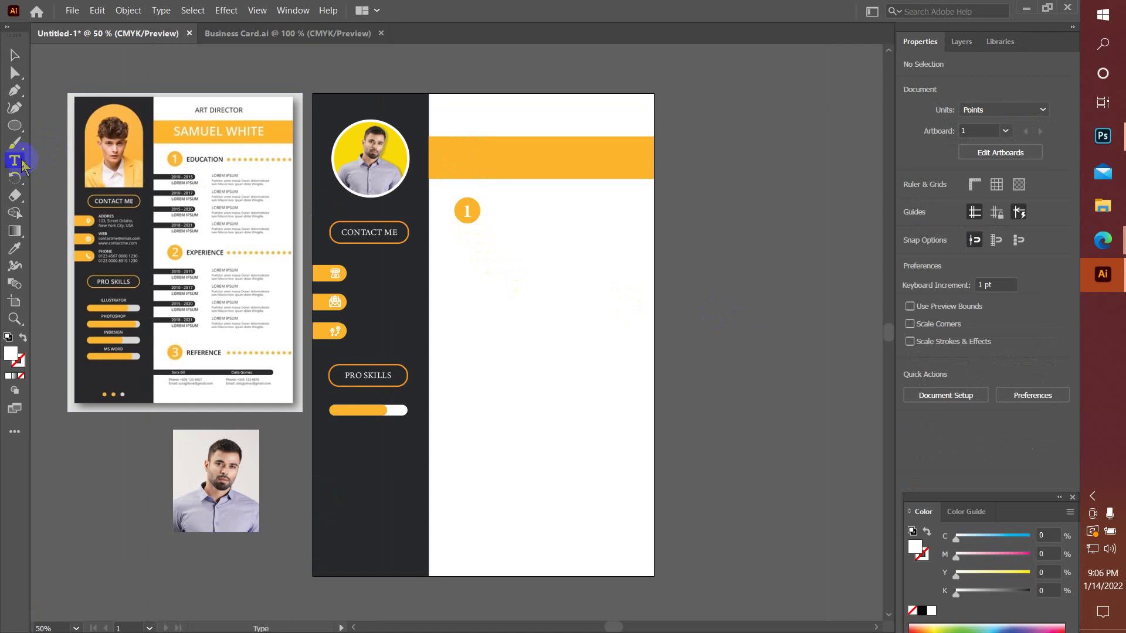
pyautogui.click(495, 211)
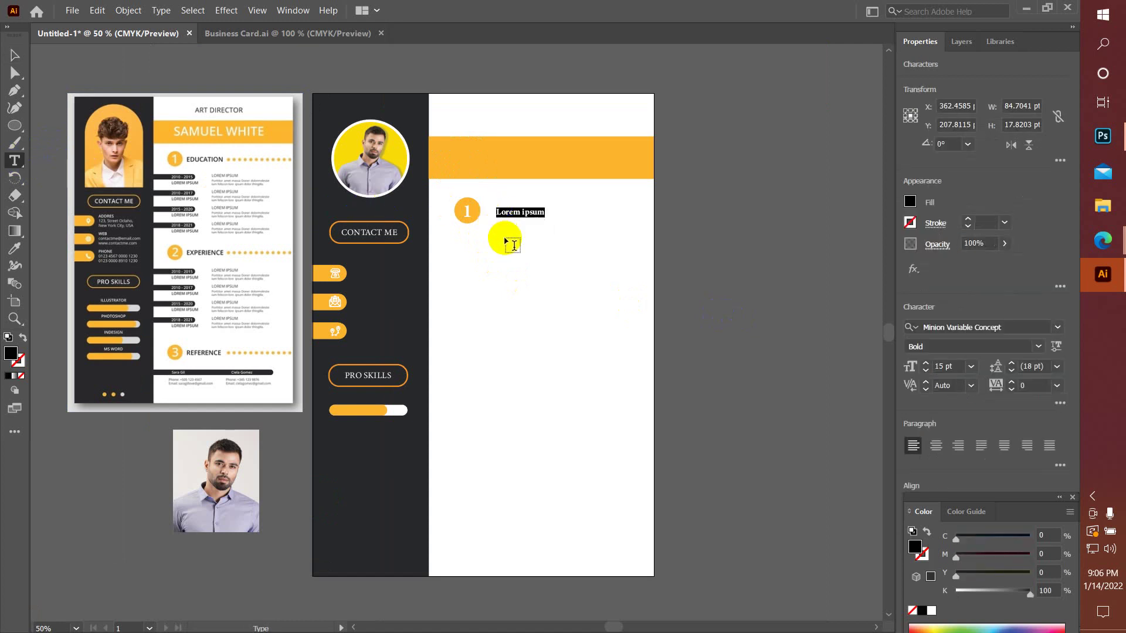
pyautogui.write('EDUCATION')
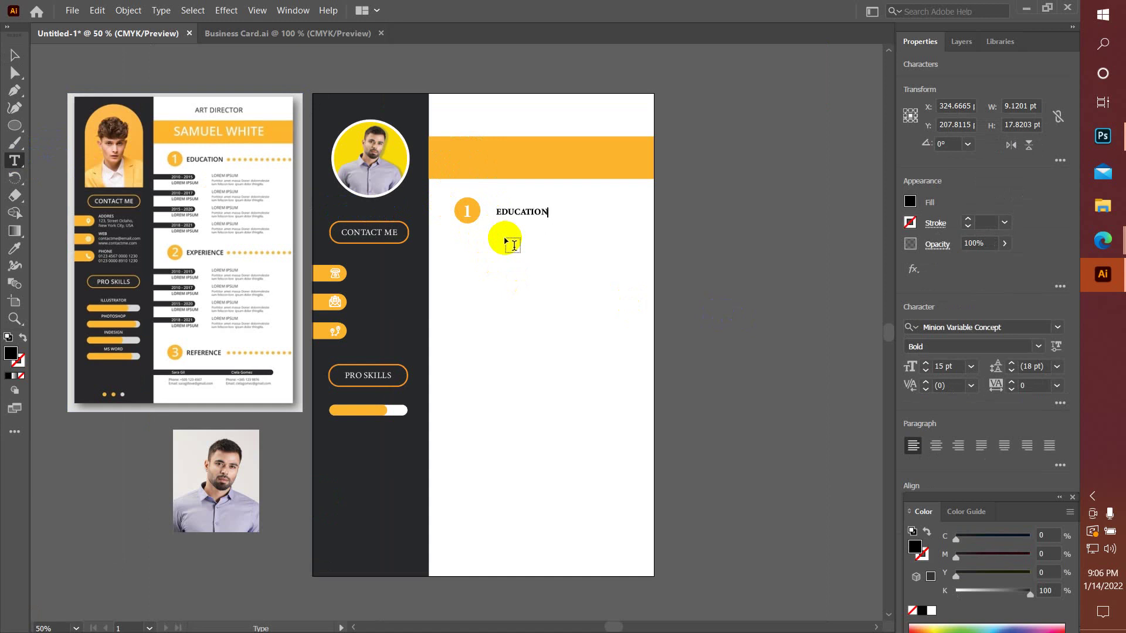
pyautogui.click(12, 55)
# - Move EDUCATION closer to the circle and enlarge it to about 19.75 pt
pyautogui.scroll(1, 594, 240)
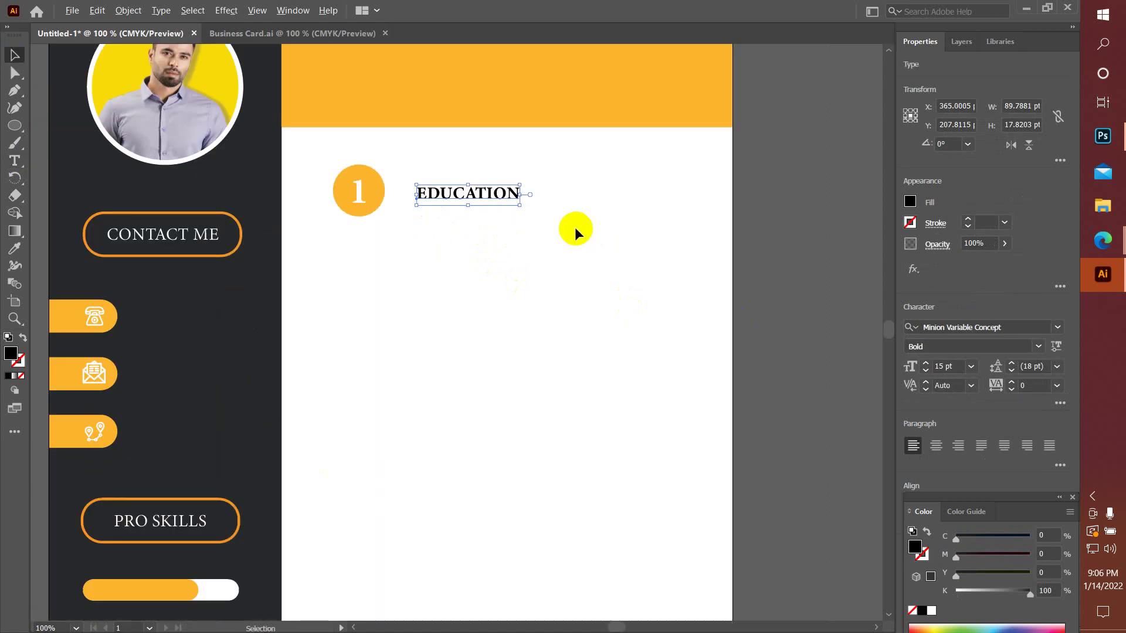
pyautogui.scroll(1, 575, 227)
pyautogui.moveTo(429, 185); pyautogui.dragTo(402, 184)
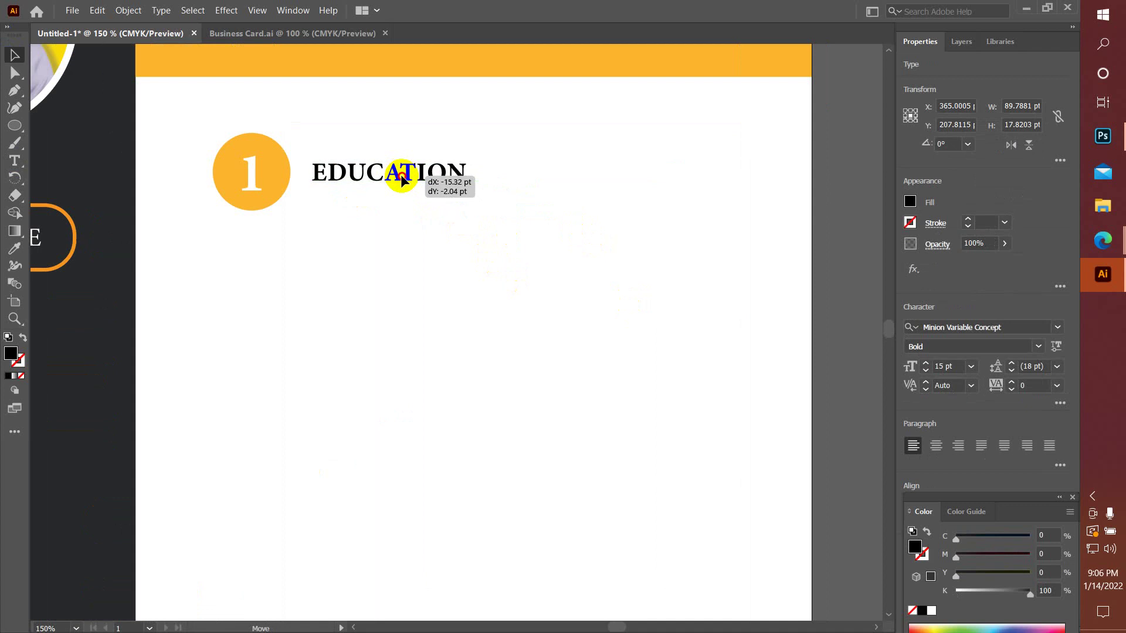
pyautogui.scroll(-1, 421, 193)
pyautogui.scroll(-1, 421, 194)
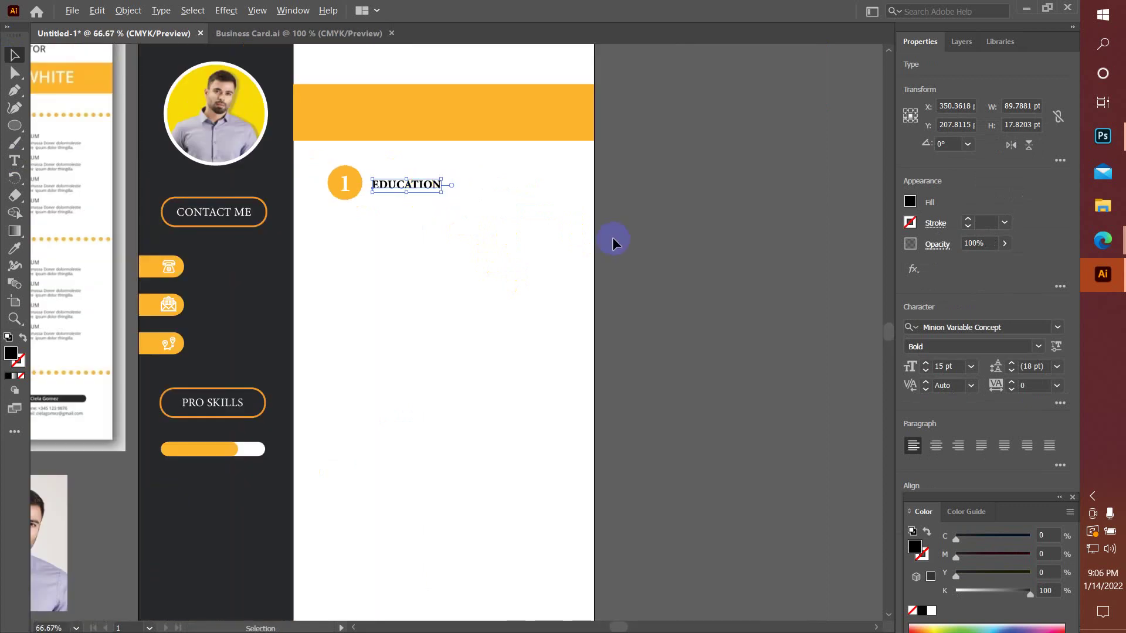
pyautogui.scroll(-1, 649, 246)
pyautogui.click(649, 247)
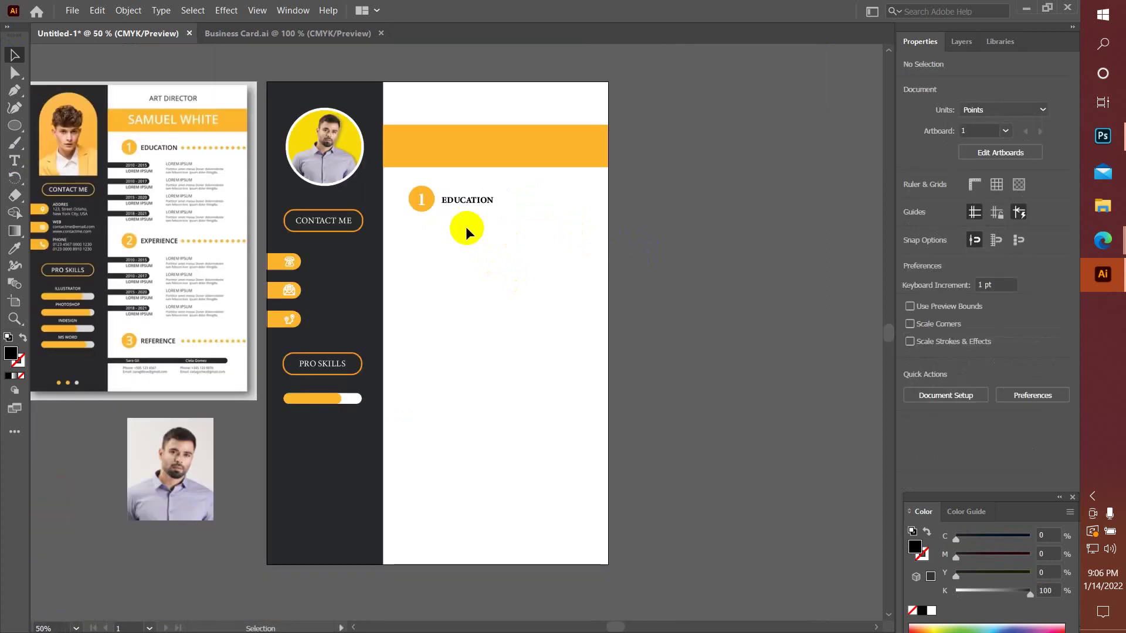
pyautogui.scroll(2, 482, 206)
pyautogui.moveTo(458, 196)
pyautogui.mouseDown()
pyautogui.moveTo(521, 221)
pyautogui.moveTo(519, 206)
pyautogui.moveTo(497, 200)
pyautogui.mouseUp()
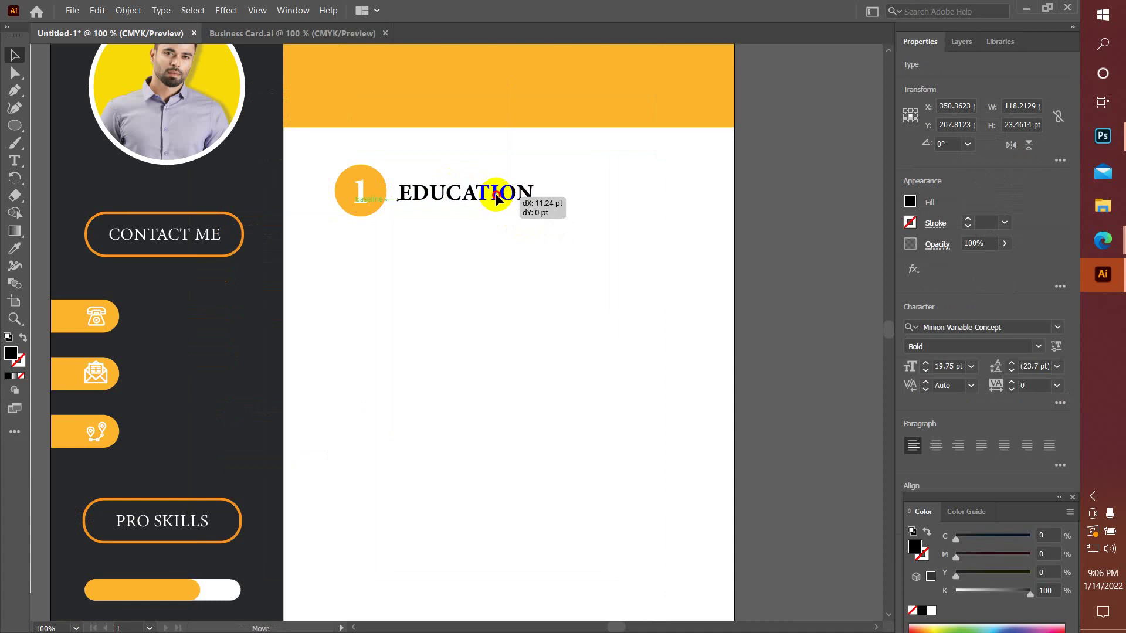
pyautogui.click(790, 251)
# - Draw a small dot right of EDUCATION and colour it orange like the number circle
pyautogui.click(12, 128)
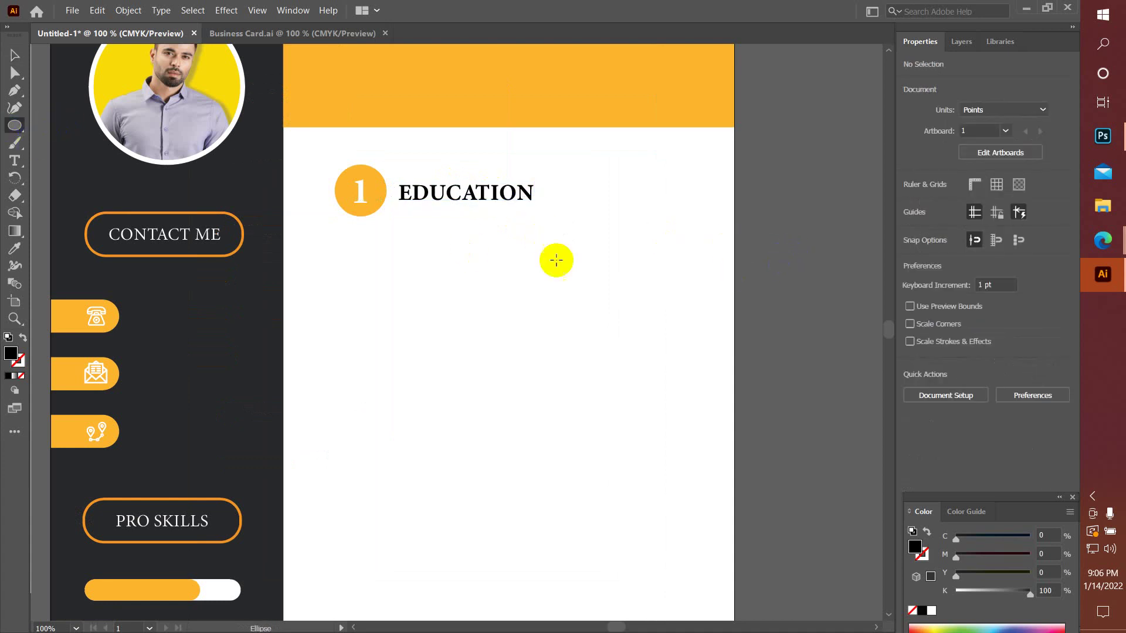
pyautogui.scroll(1, 648, 209)
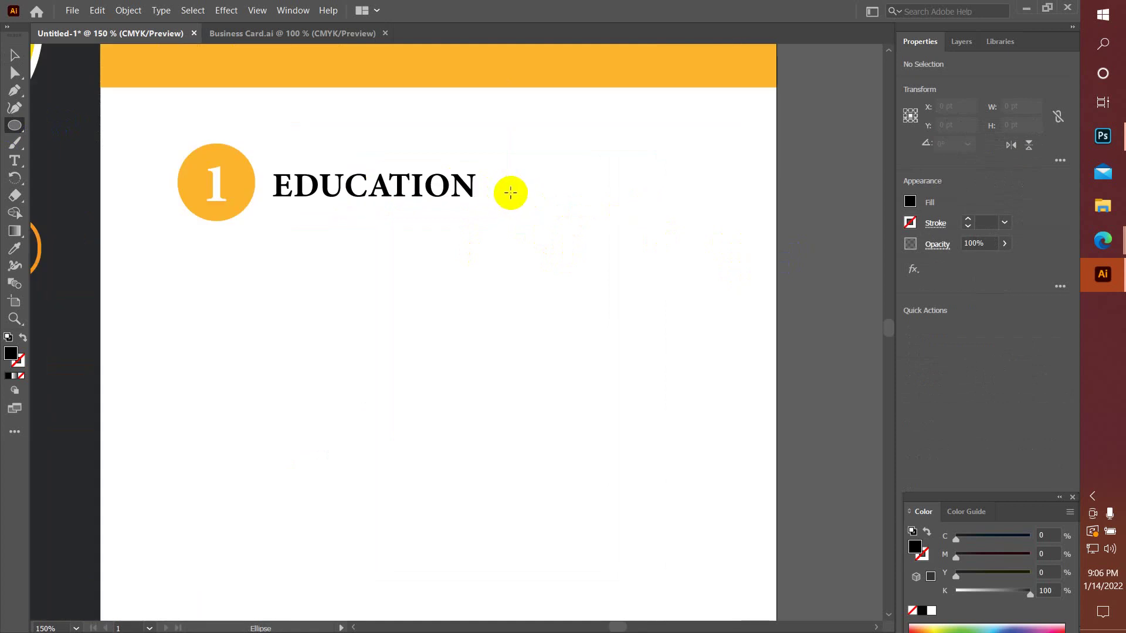
pyautogui.moveTo(510, 192); pyautogui.dragTo(510, 199)
pyautogui.click(7, 251)
pyautogui.click(196, 171)
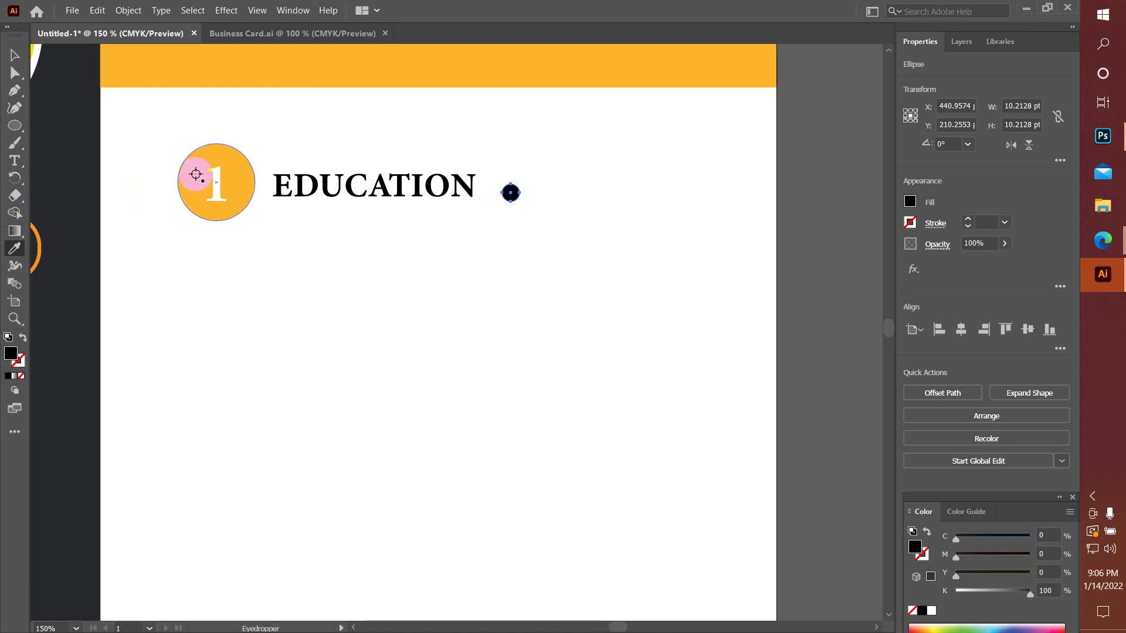
pyautogui.click(14, 55)
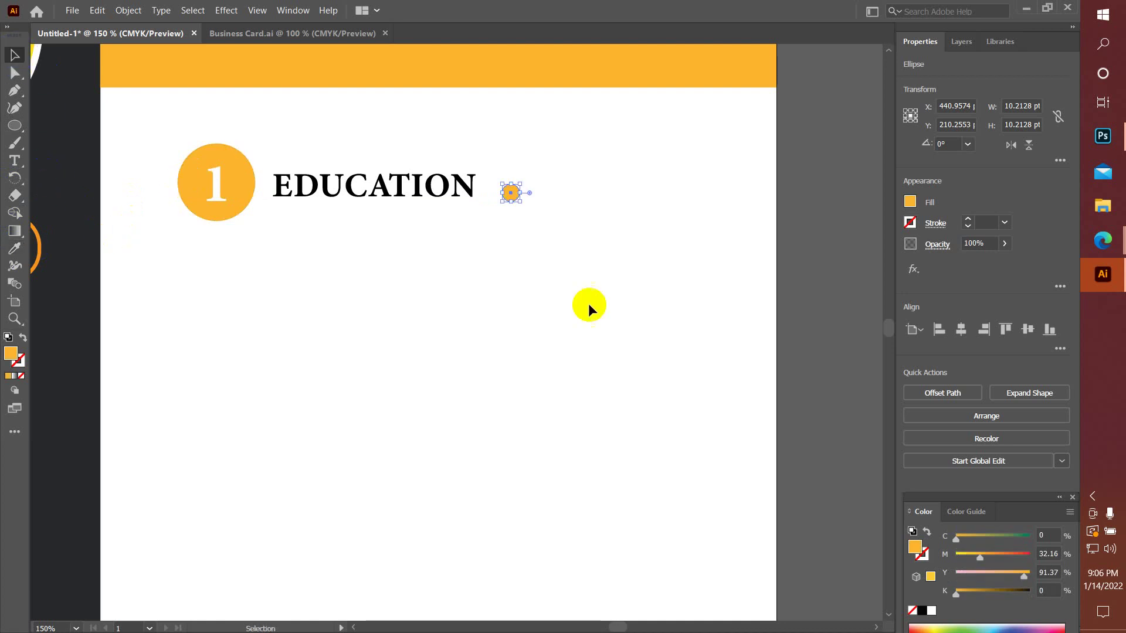
pyautogui.click(836, 288)
pyautogui.scroll(-2, 836, 288)
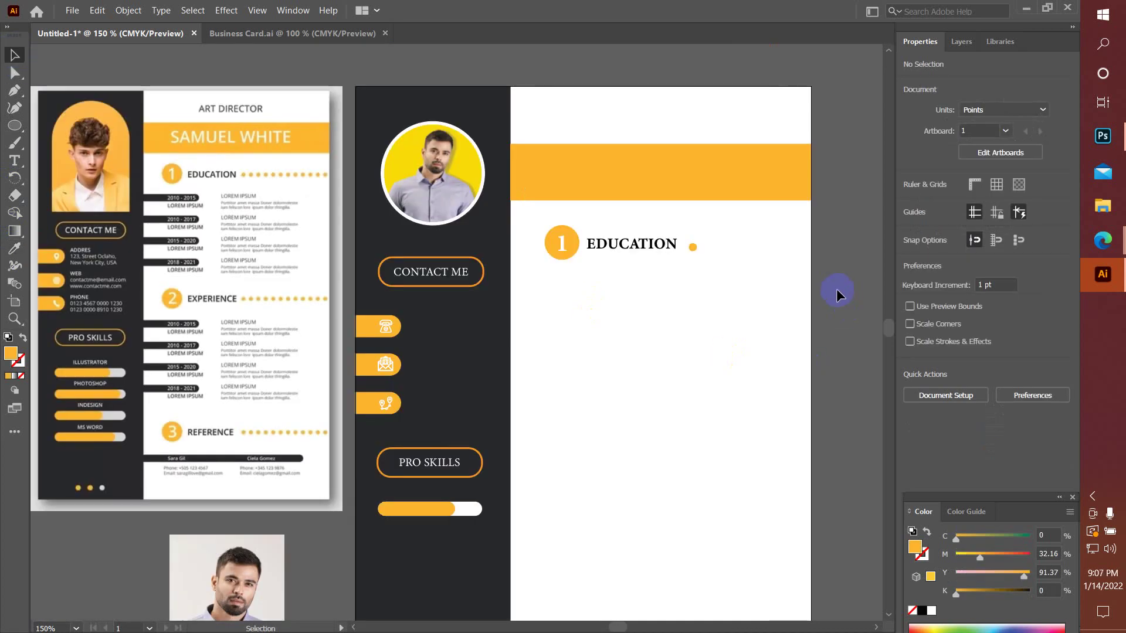
pyautogui.scroll(2, 836, 288)
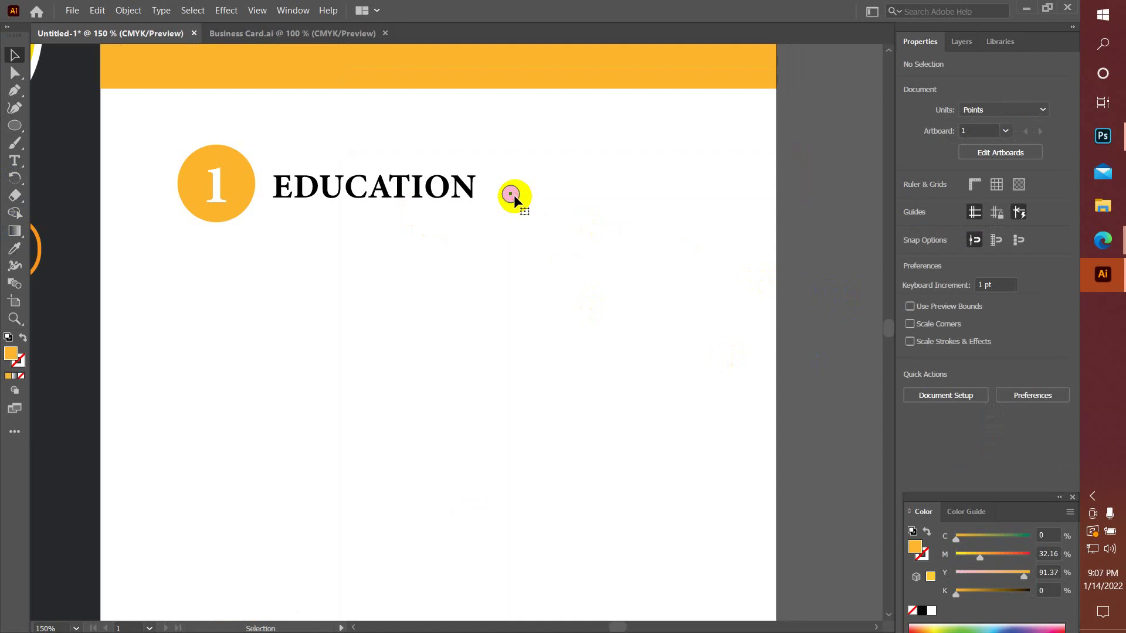
# - Shrink the dot slightly and line it up with the heading
pyautogui.click(513, 195)
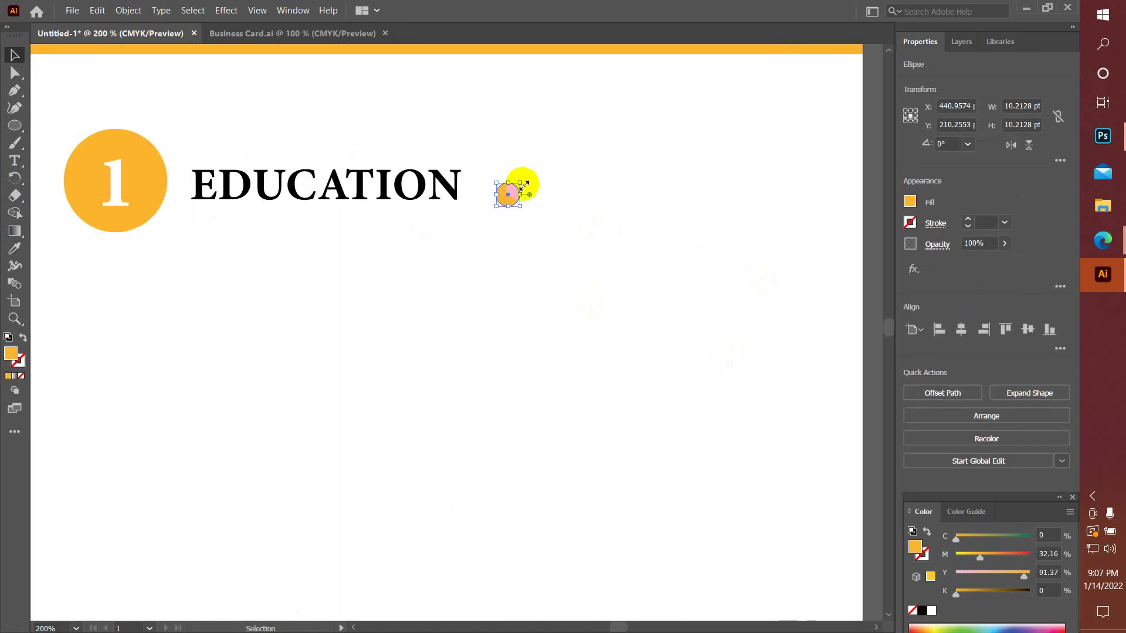
pyautogui.moveTo(523, 183); pyautogui.dragTo(511, 195)
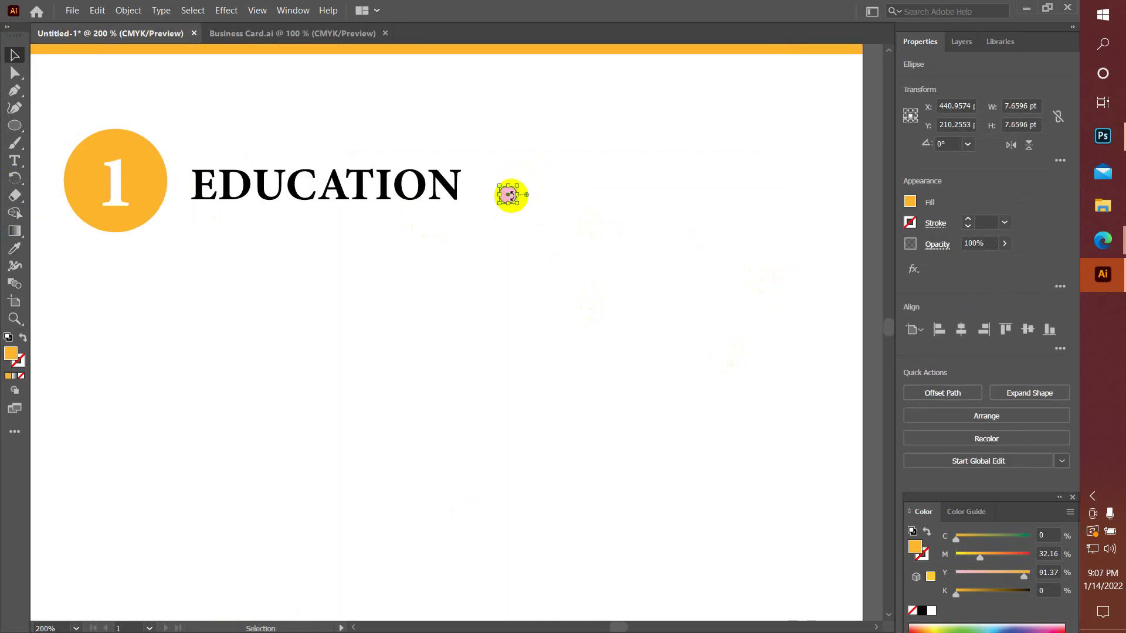
pyautogui.scroll(2, 509, 199)
pyautogui.moveTo(508, 196); pyautogui.dragTo(512, 178)
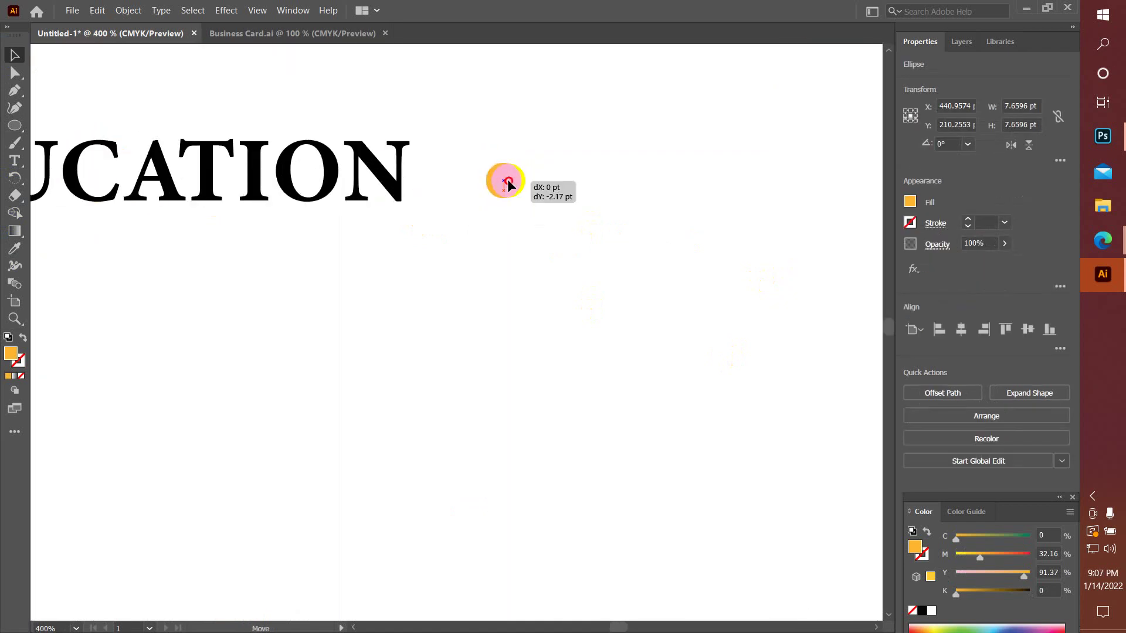
pyautogui.scroll(-3, 512, 179)
pyautogui.scroll(-1, 512, 179)
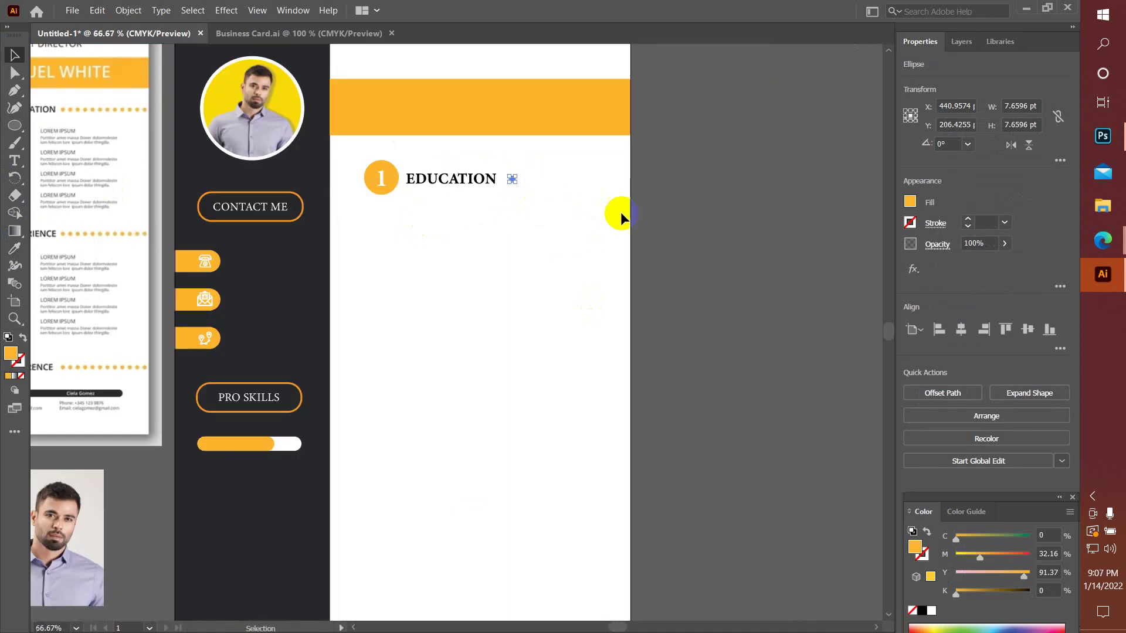
pyautogui.click(650, 202)
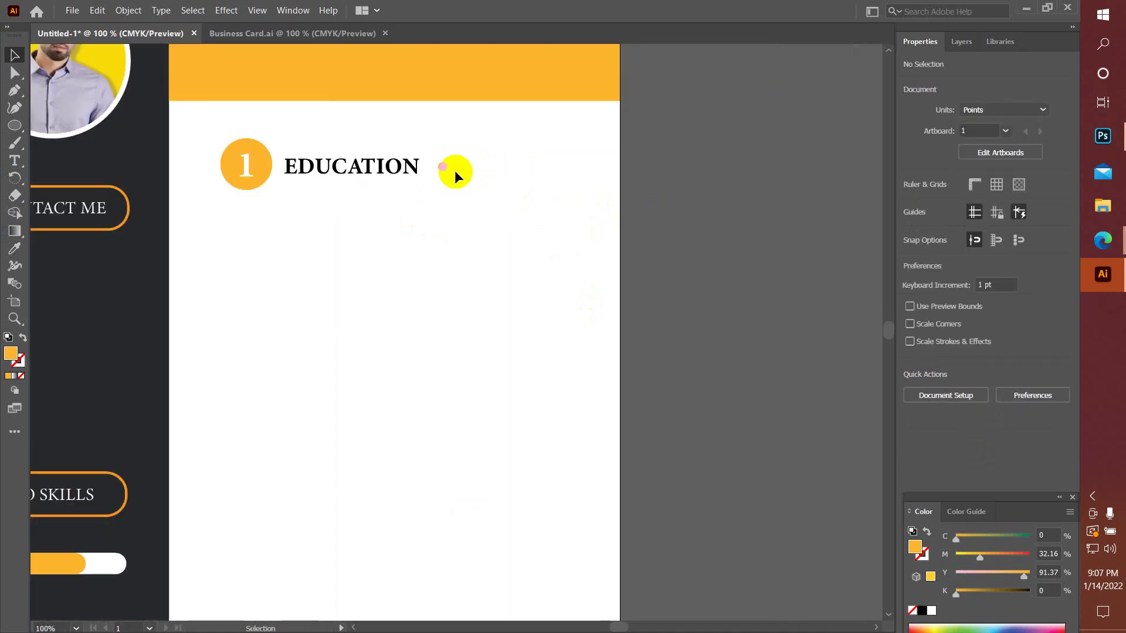
# - Duplicate the dot into a row, delete the two extra end circles, and select the row
pyautogui.scroll(2, 455, 170)
pyautogui.moveTo(418, 168); pyautogui.dragTo(445, 169)
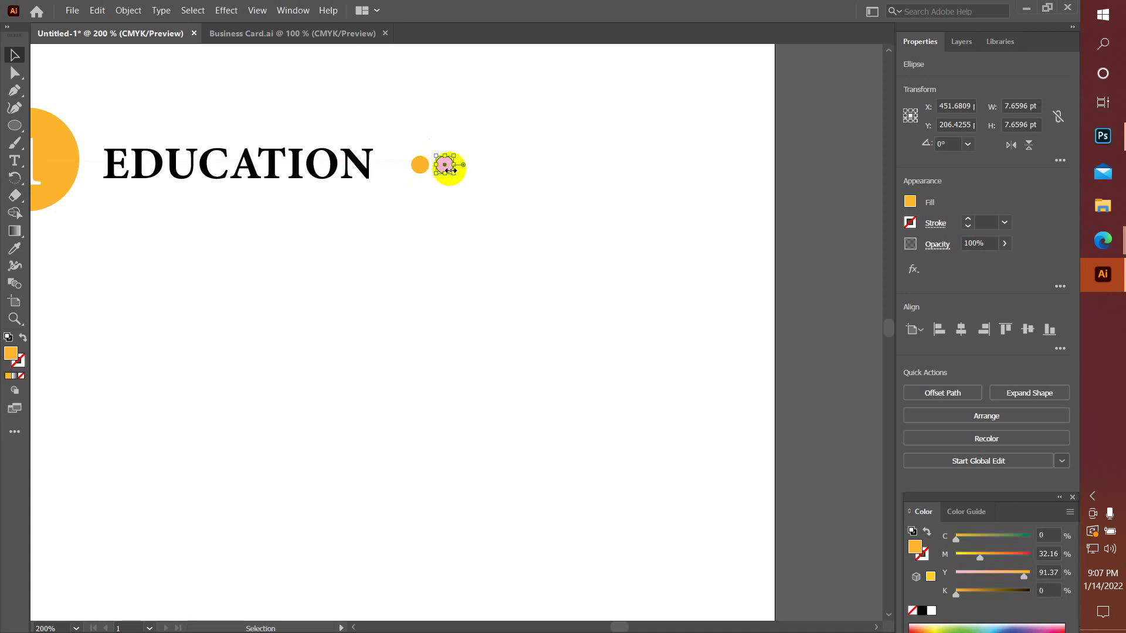
pyautogui.keyDown('shift'); pyautogui.click(419, 164); pyautogui.keyUp('shift')
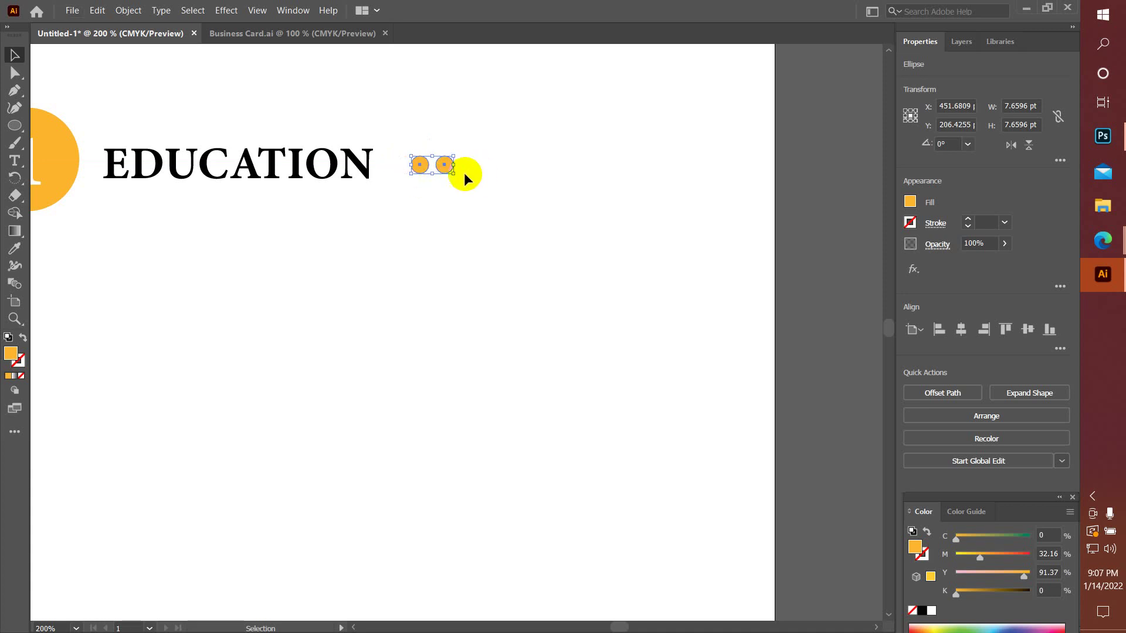
pyautogui.keyDown('alt'); pyautogui.moveTo(446, 167); pyautogui.dragTo(591, 170); pyautogui.keyUp('alt')
pyautogui.hotkey('ctrl', 'a')
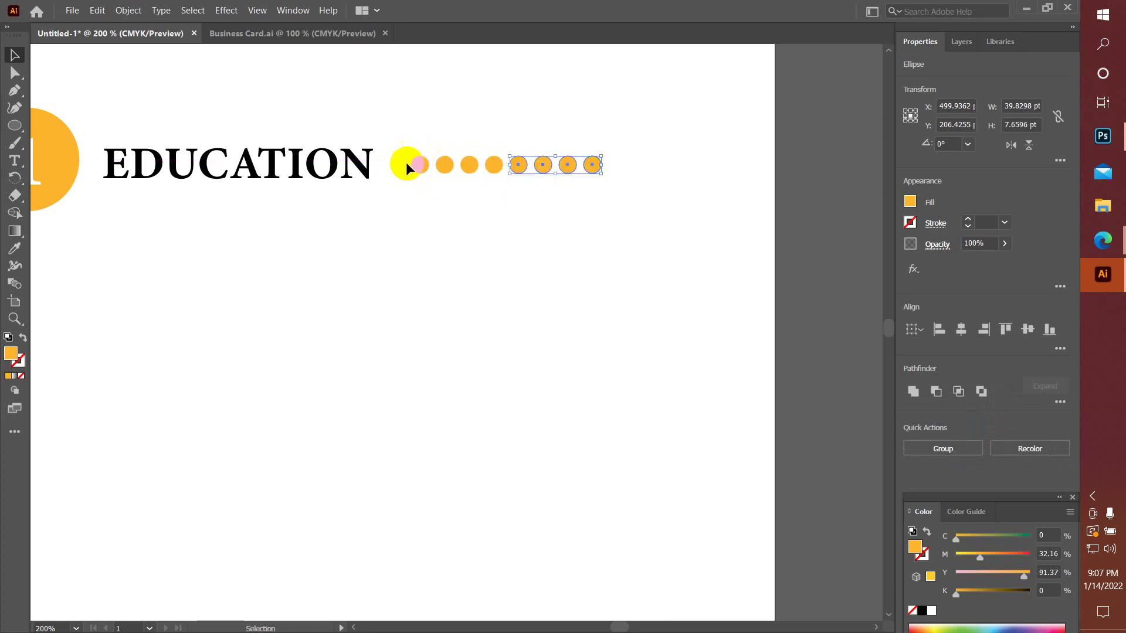
pyautogui.moveTo(406, 162)
pyautogui.mouseDown()
pyautogui.moveTo(790, 171)
pyautogui.moveTo(745, 255)
pyautogui.mouseUp()
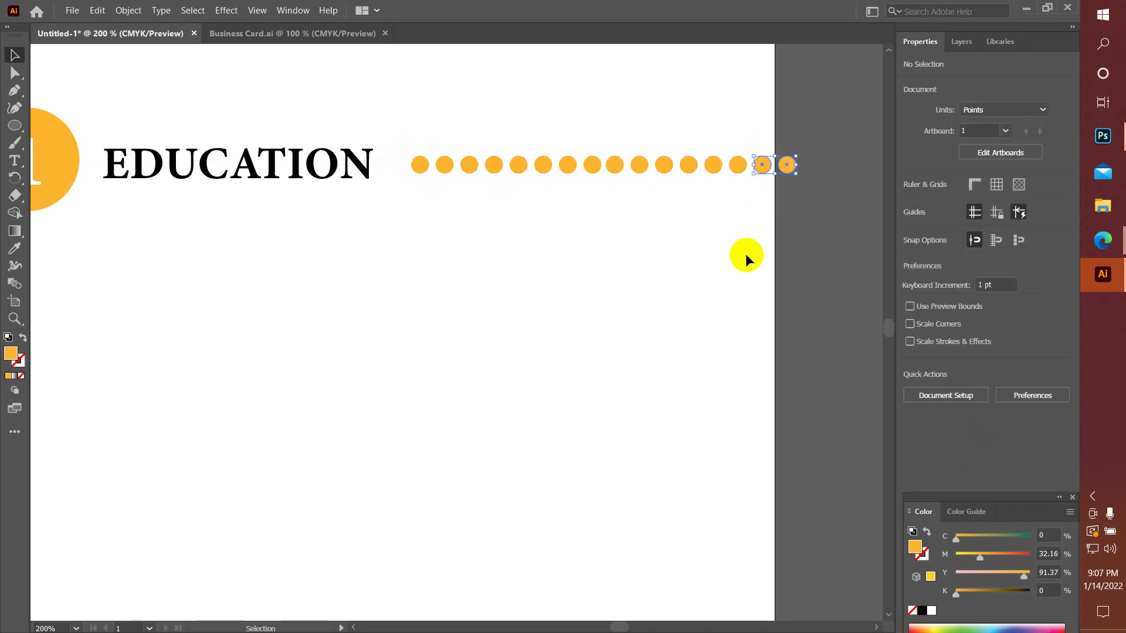
pyautogui.press('Delete')
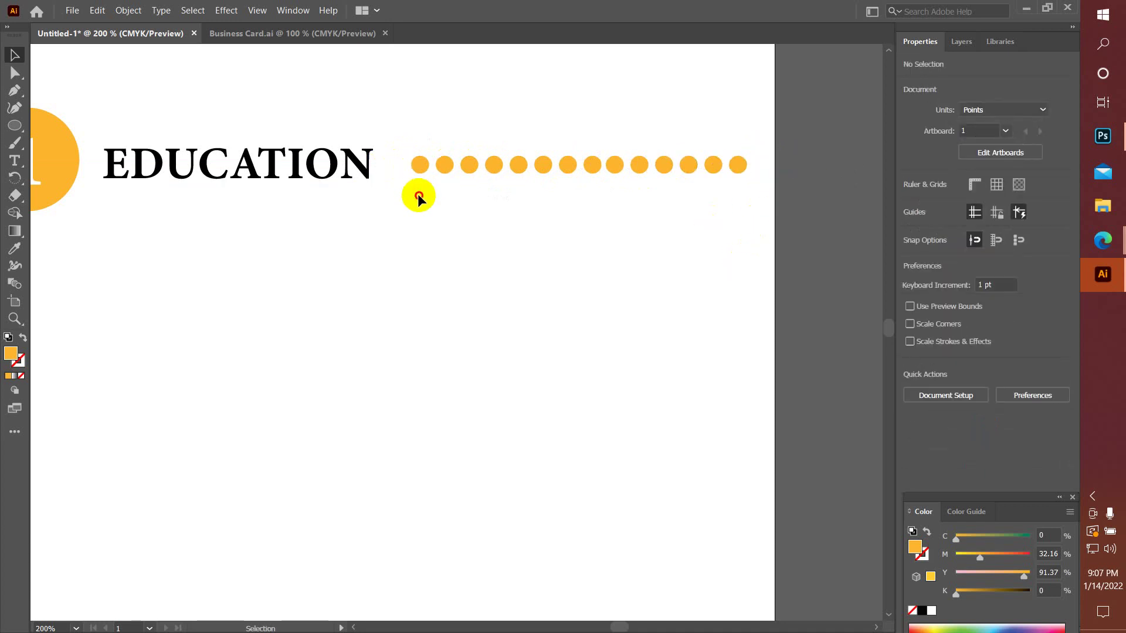
pyautogui.moveTo(419, 198); pyautogui.dragTo(737, 164)
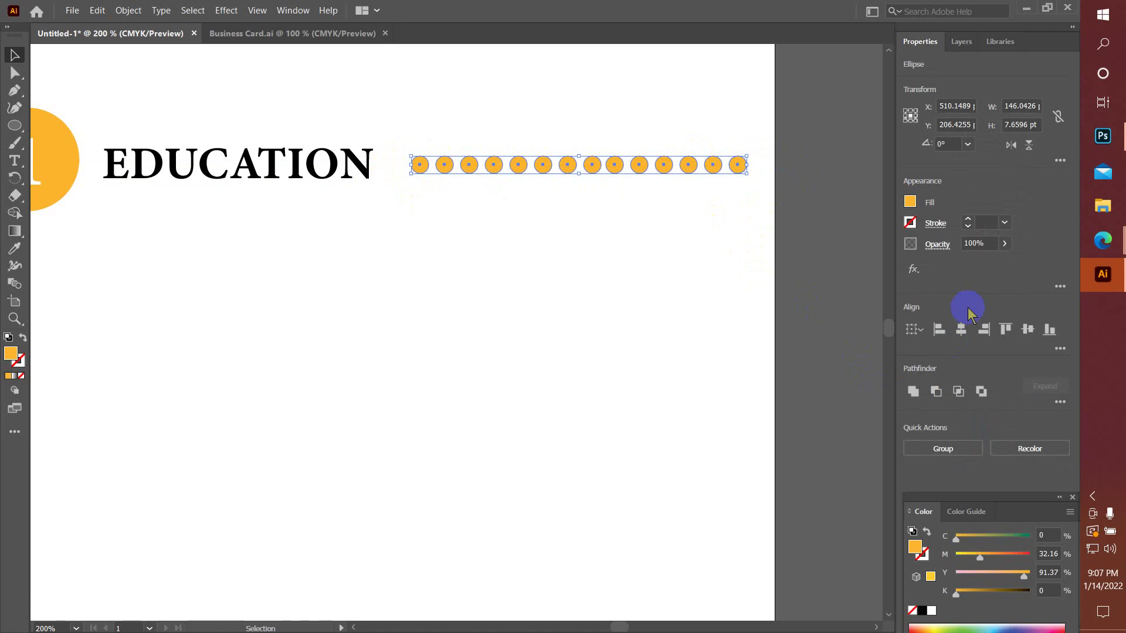
# - Space the orange dots evenly with Horizontal Distribute Center
pyautogui.click(1060, 350)
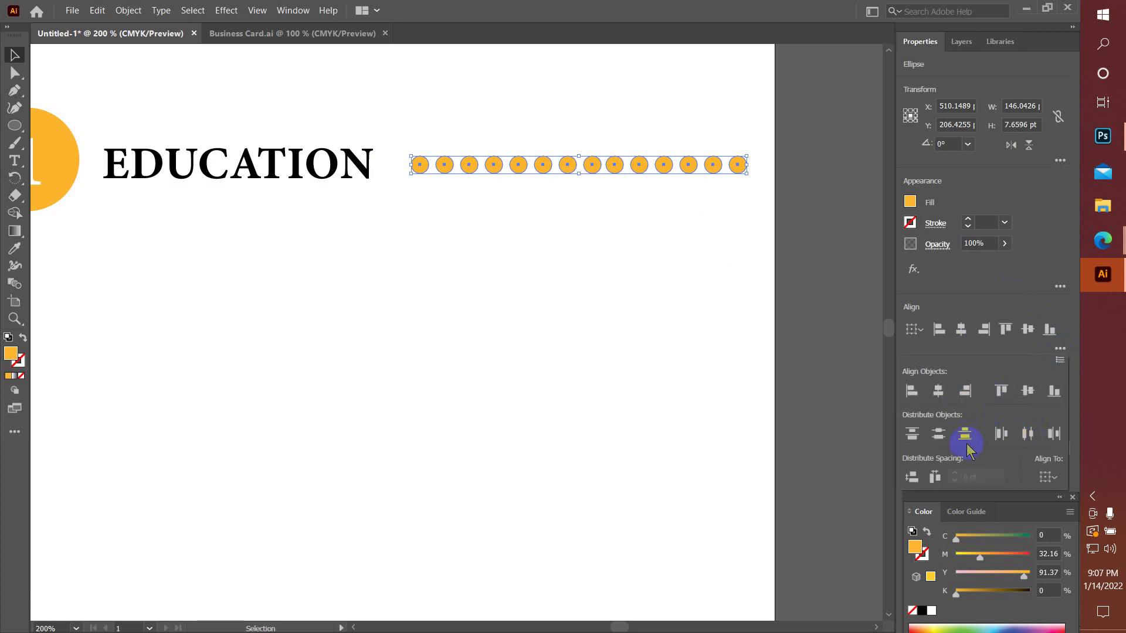
pyautogui.click(1028, 437)
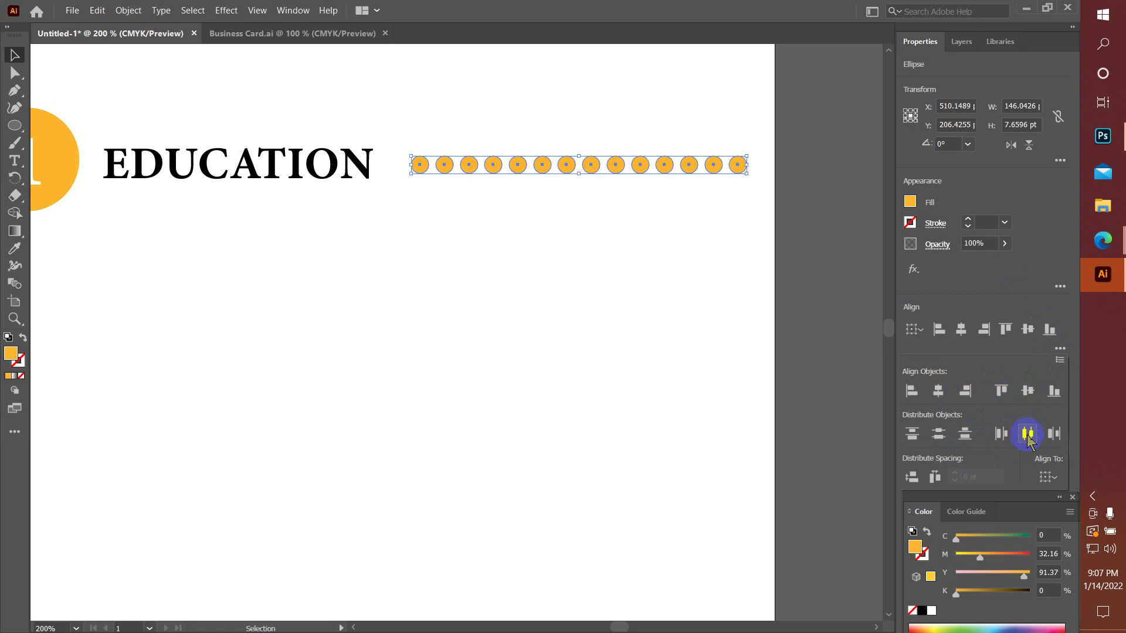
pyautogui.click(811, 282)
# - Zoom out and bring up the browser's 'Formal photo' image search
pyautogui.scroll(-1, 810, 283)
pyautogui.scroll(-4, 810, 283)
pyautogui.scroll(-1, 811, 283)
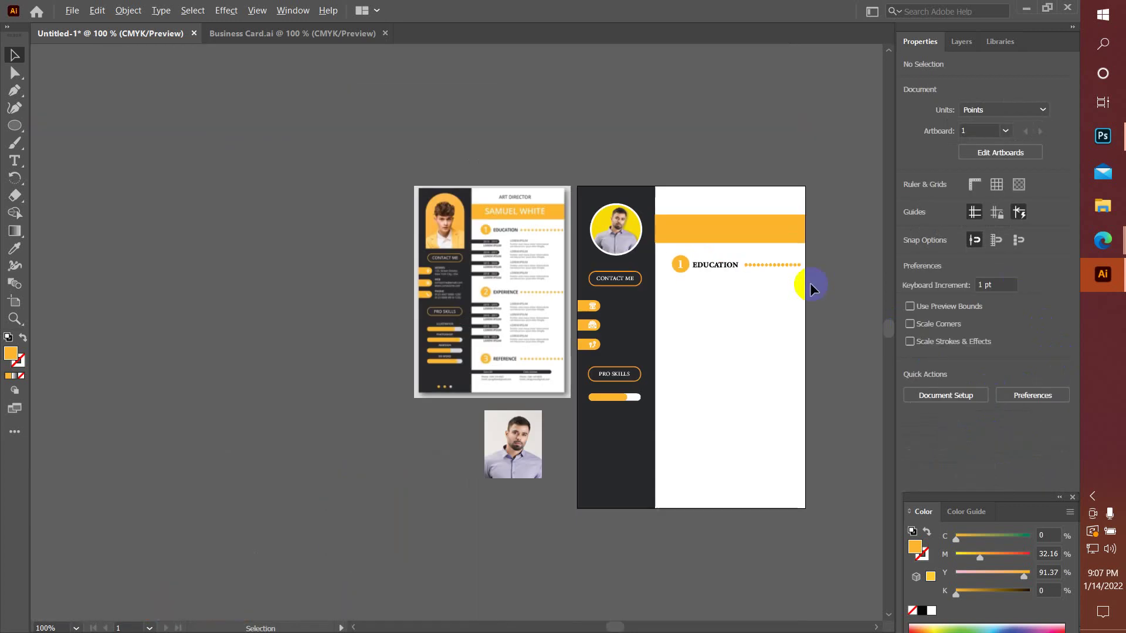
pyautogui.scroll(1, 811, 283)
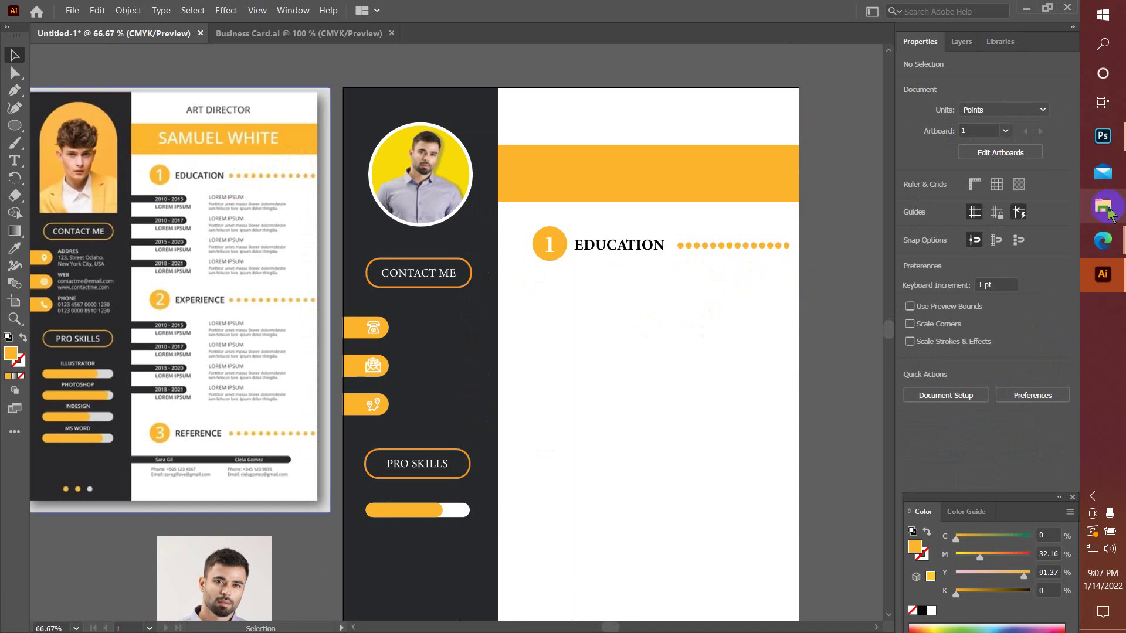
pyautogui.click(1102, 240)
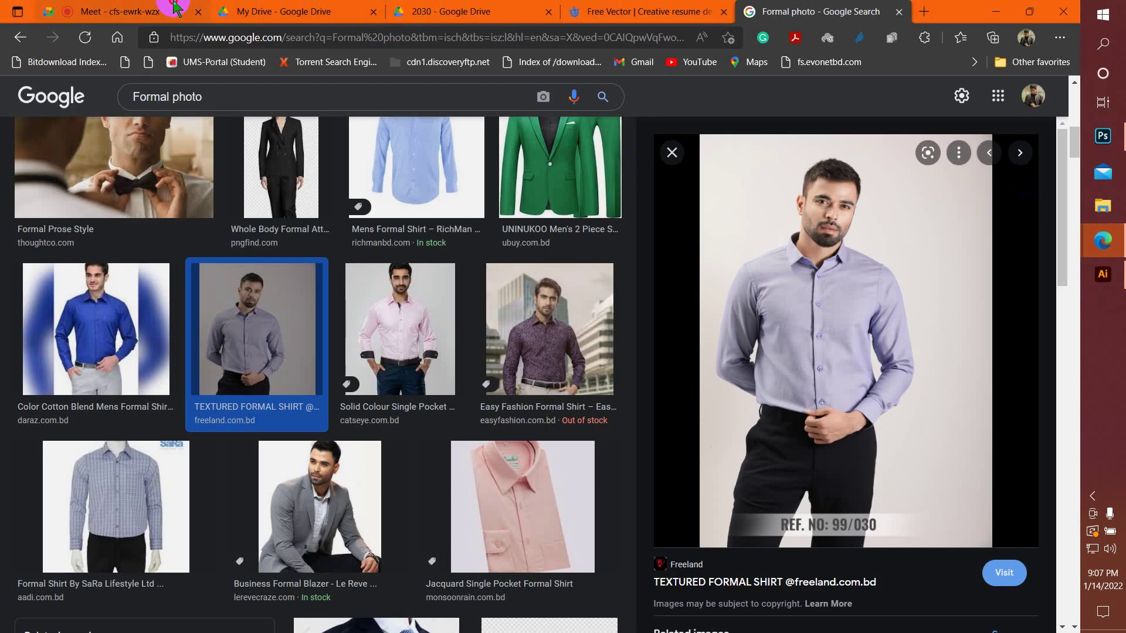
# - Check the Google Meet presentation tab, then return to the Illustrator résumé
pyautogui.click(147, 11)
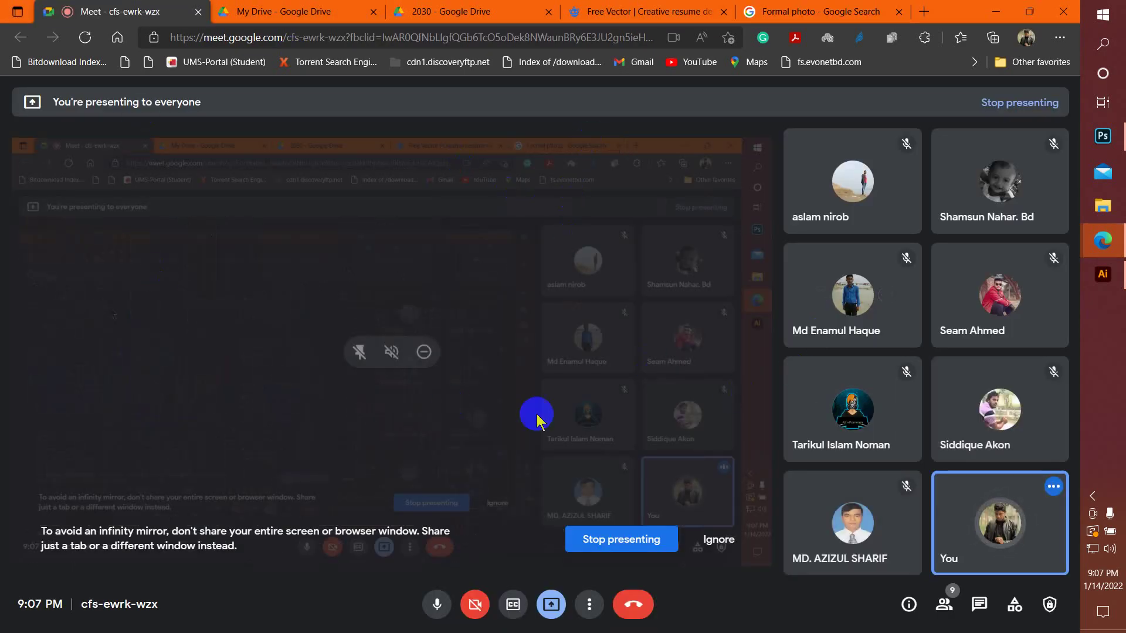
pyautogui.click(1102, 274)
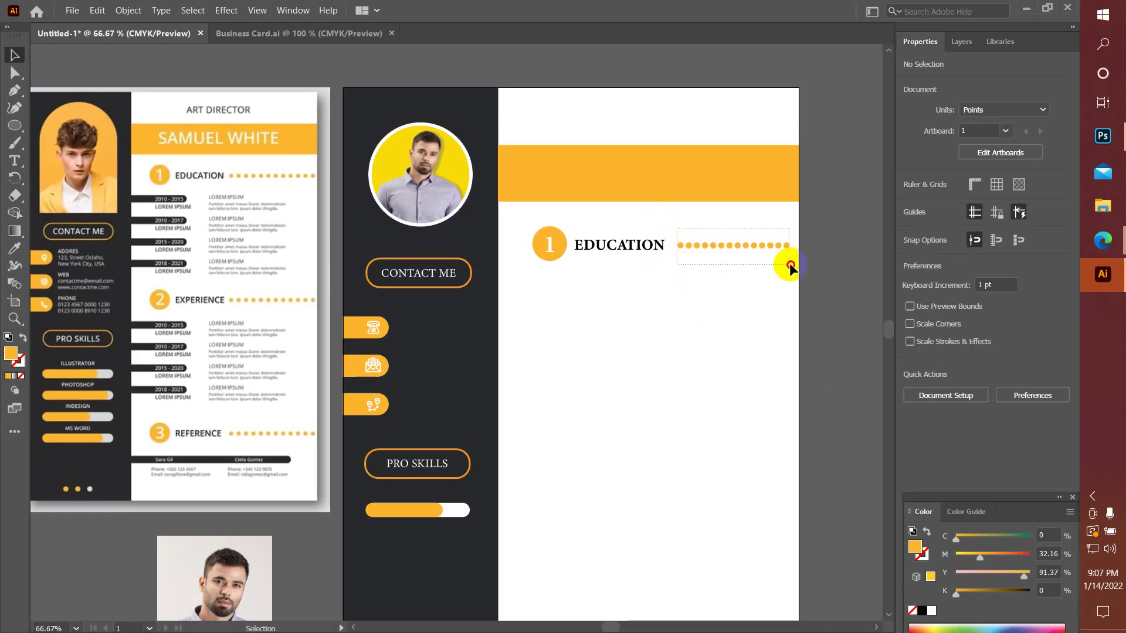
# - Nudge the dotted line after EDUCATION 4 pt left toward the heading
pyautogui.moveTo(677, 227); pyautogui.dragTo(799, 265)
pyautogui.press('Left')
pyautogui.press('Left')
pyautogui.press('Left')
pyautogui.press('Left')
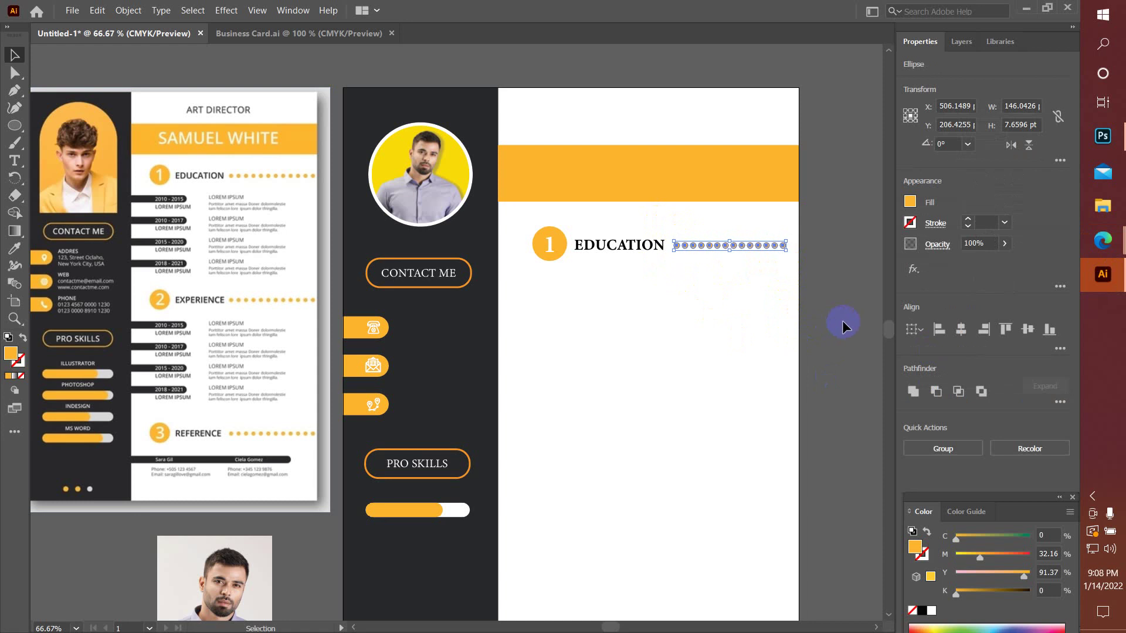
pyautogui.click(724, 275)
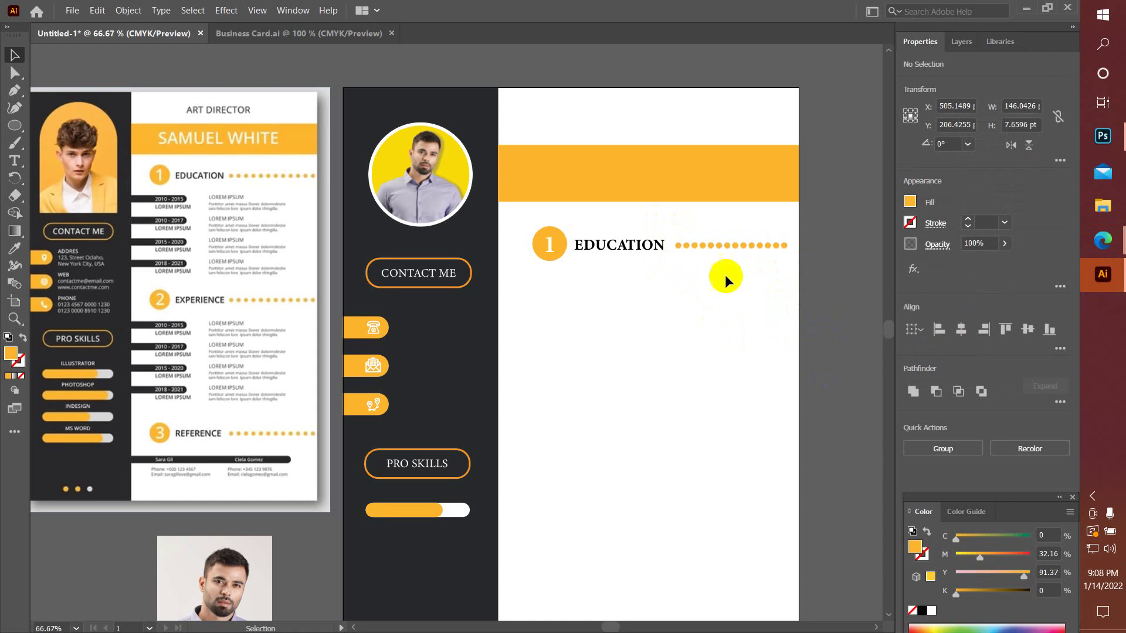
pyautogui.click(13, 248)
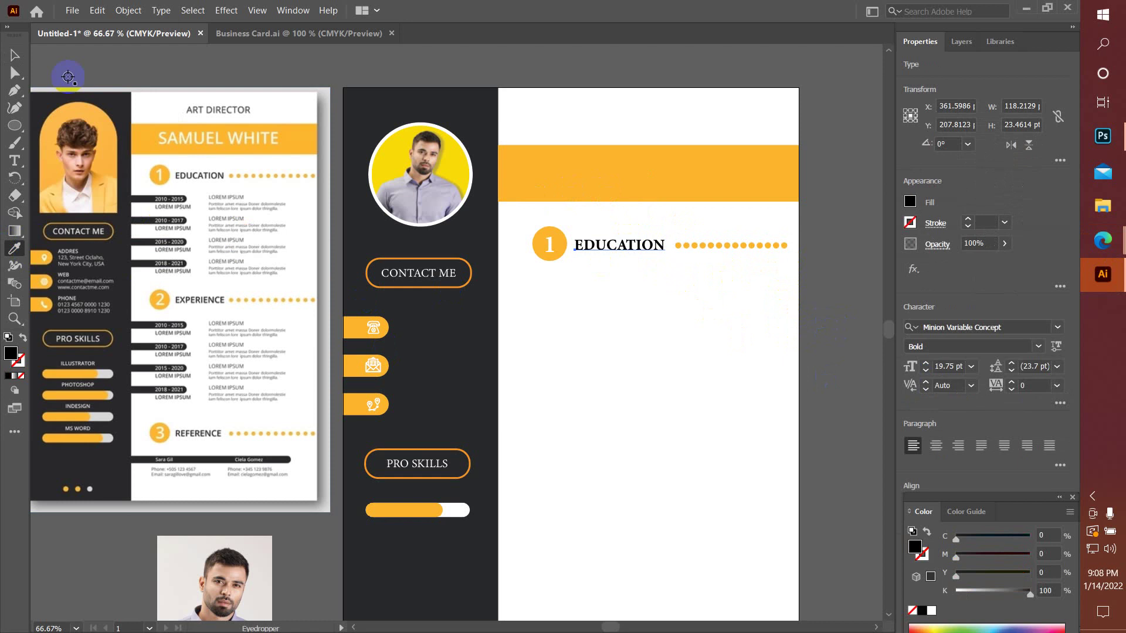
pyautogui.click(15, 55)
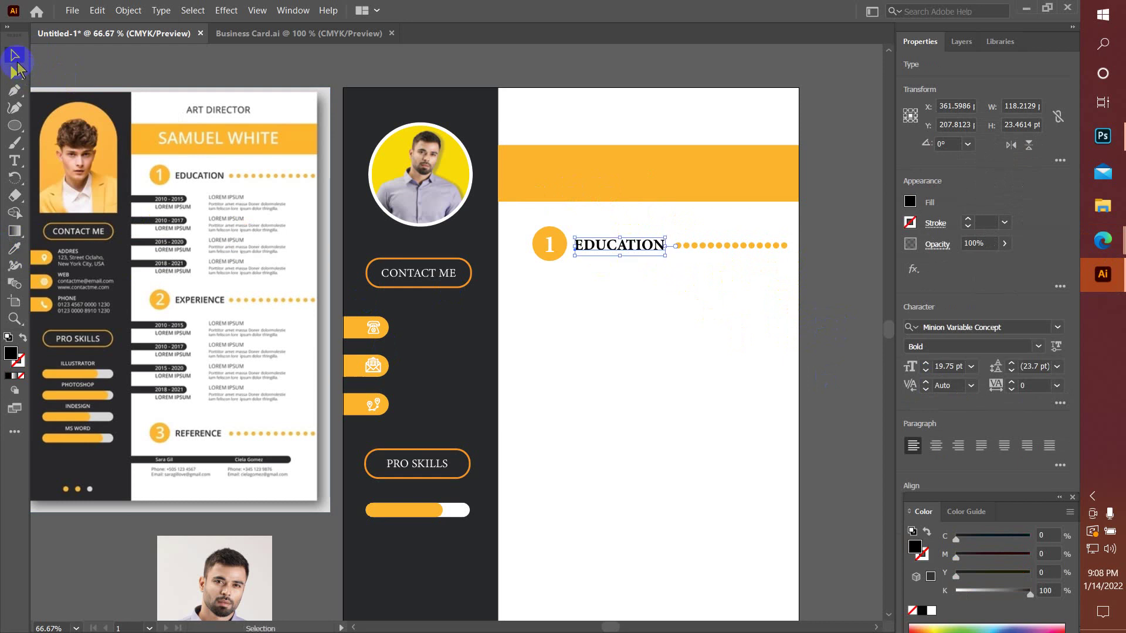
pyautogui.click(826, 305)
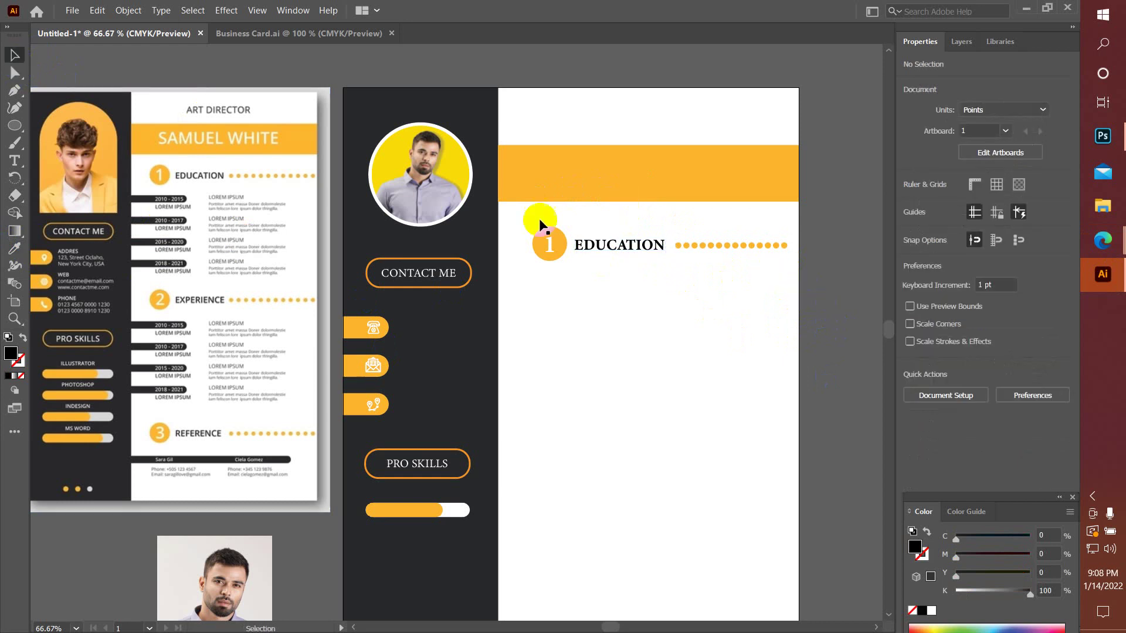
# - Draw a black bar under EDUCATION, round its right end, and widen it to about 161 pt
pyautogui.moveTo(12, 139); pyautogui.dragTo(70, 118)
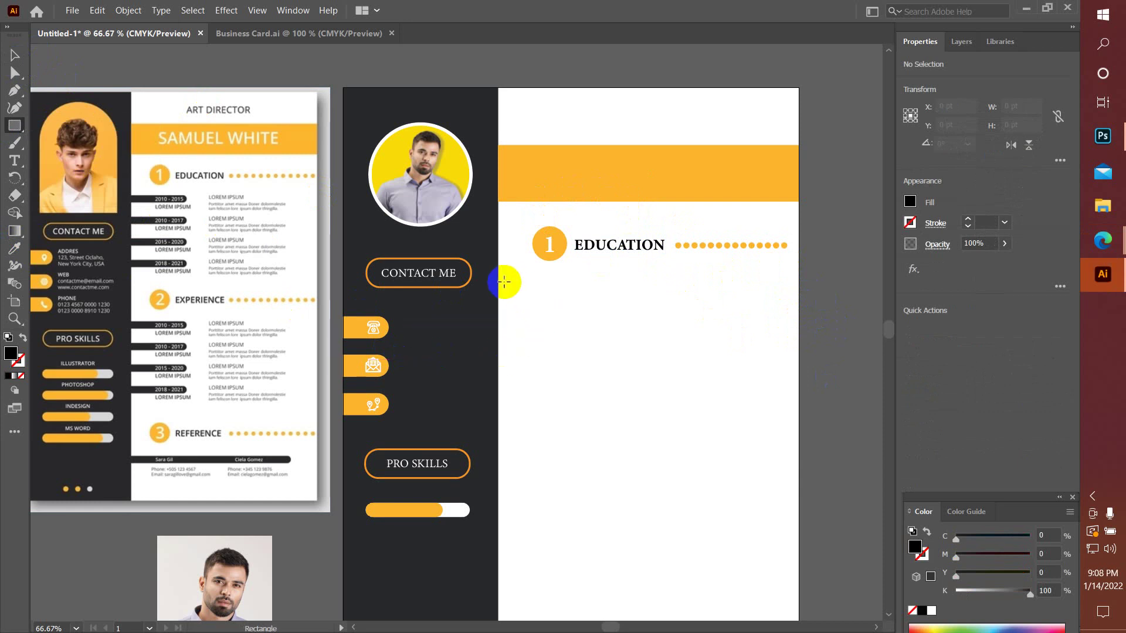
pyautogui.moveTo(498, 278); pyautogui.dragTo(594, 296)
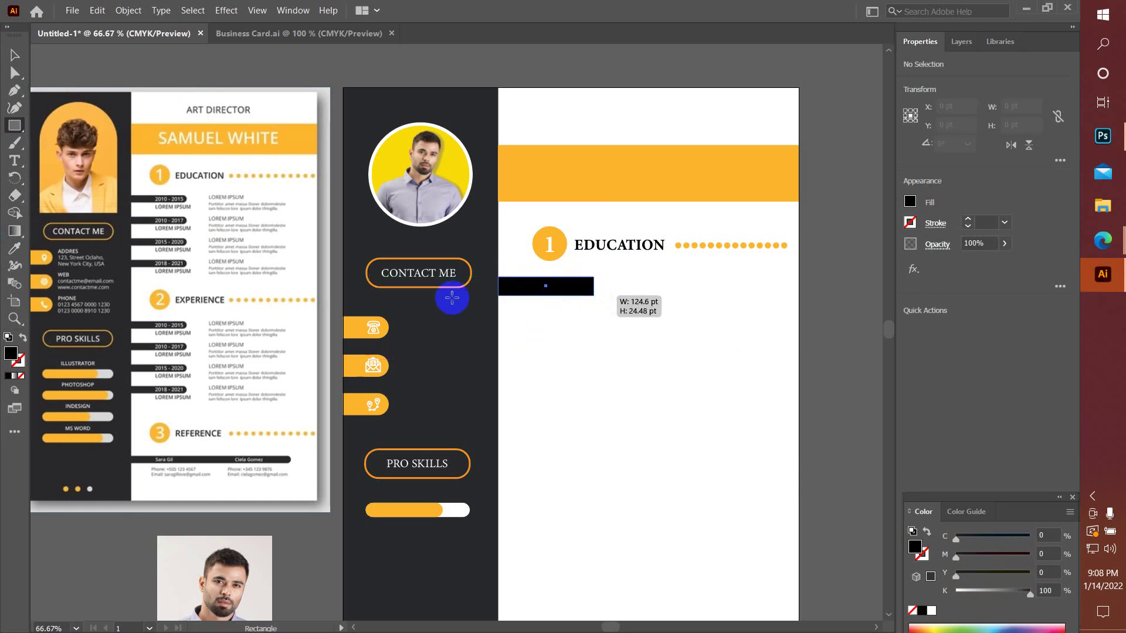
pyautogui.press('v')
pyautogui.scroll(3, 527, 289)
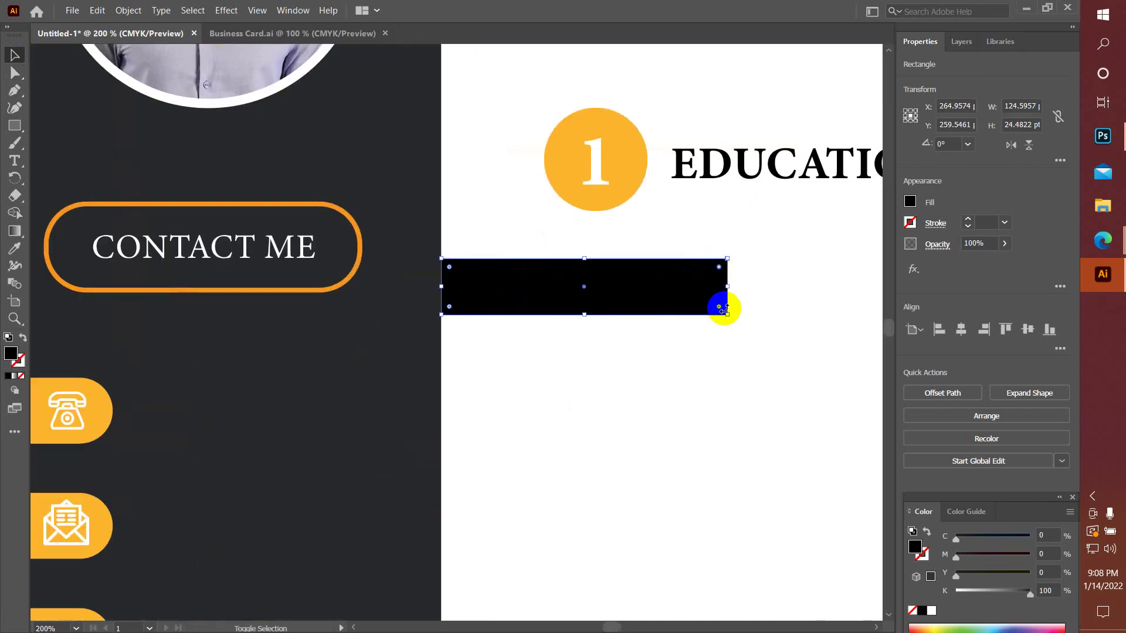
pyautogui.moveTo(719, 267); pyautogui.dragTo(671, 290)
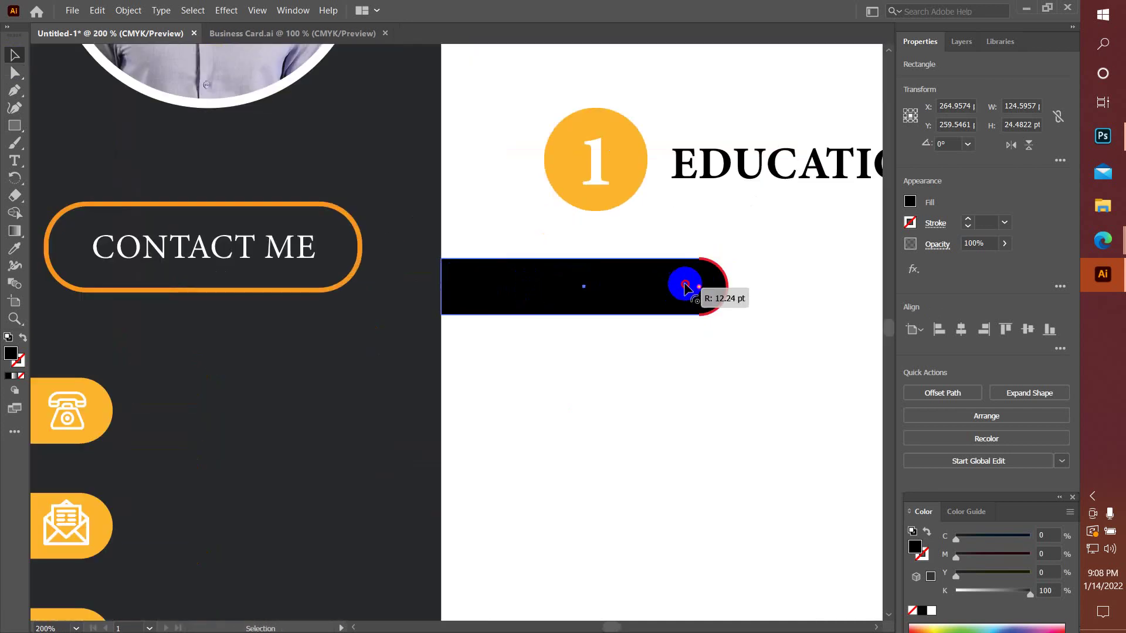
pyautogui.scroll(-2, 670, 290)
pyautogui.scroll(-3, 688, 312)
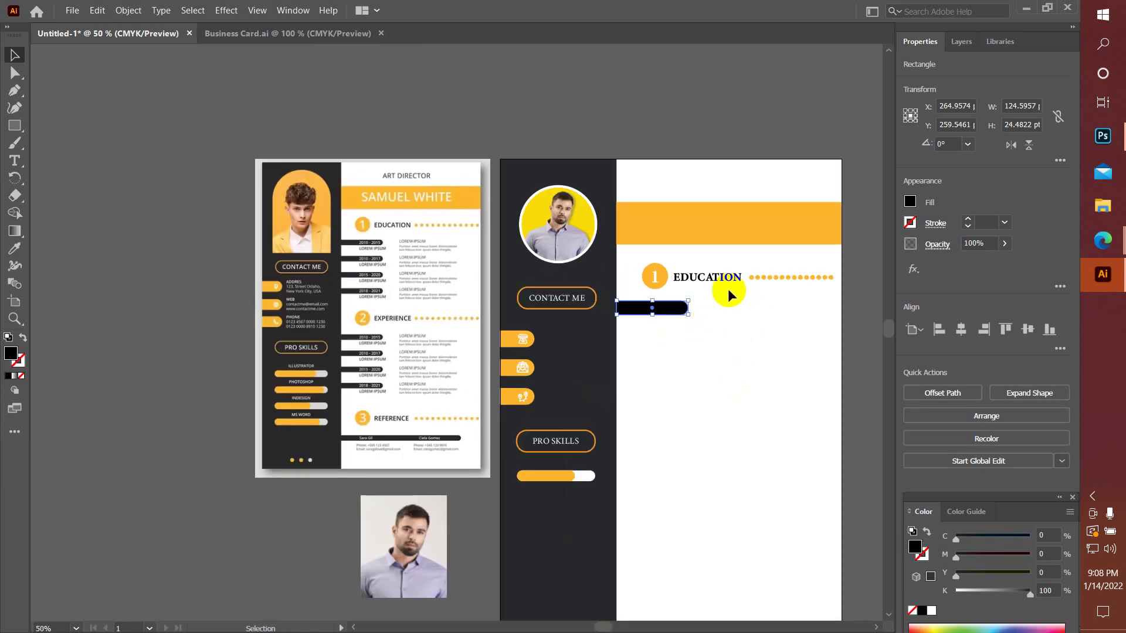
pyautogui.scroll(2, 698, 310)
pyautogui.moveTo(680, 308); pyautogui.dragTo(720, 314)
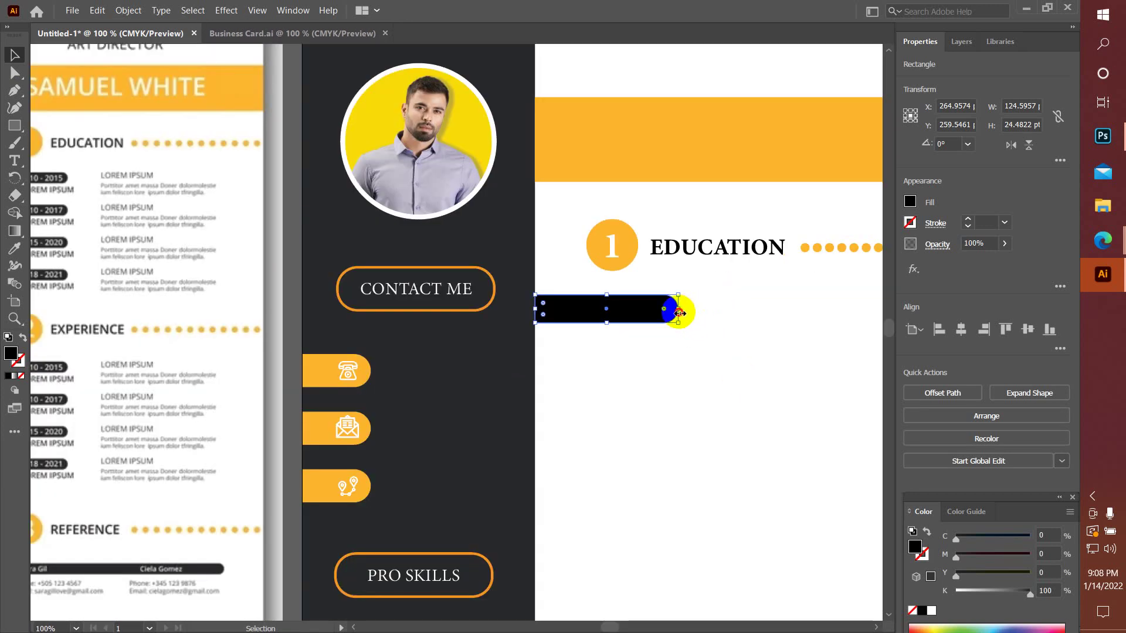
pyautogui.scroll(-1, 717, 333)
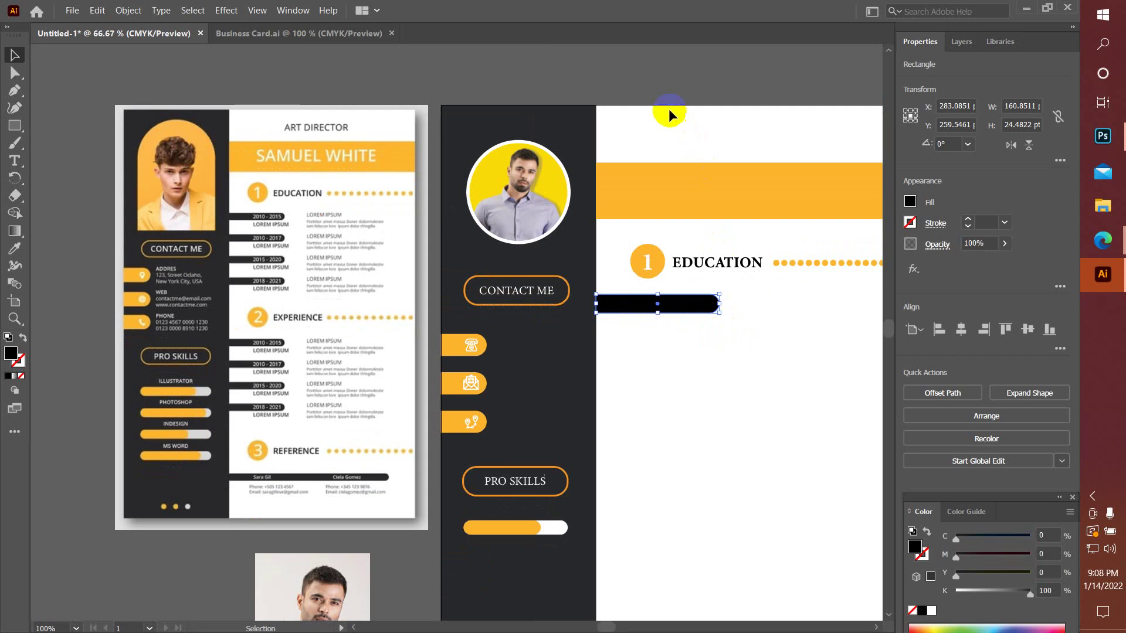
pyautogui.click(488, 159)
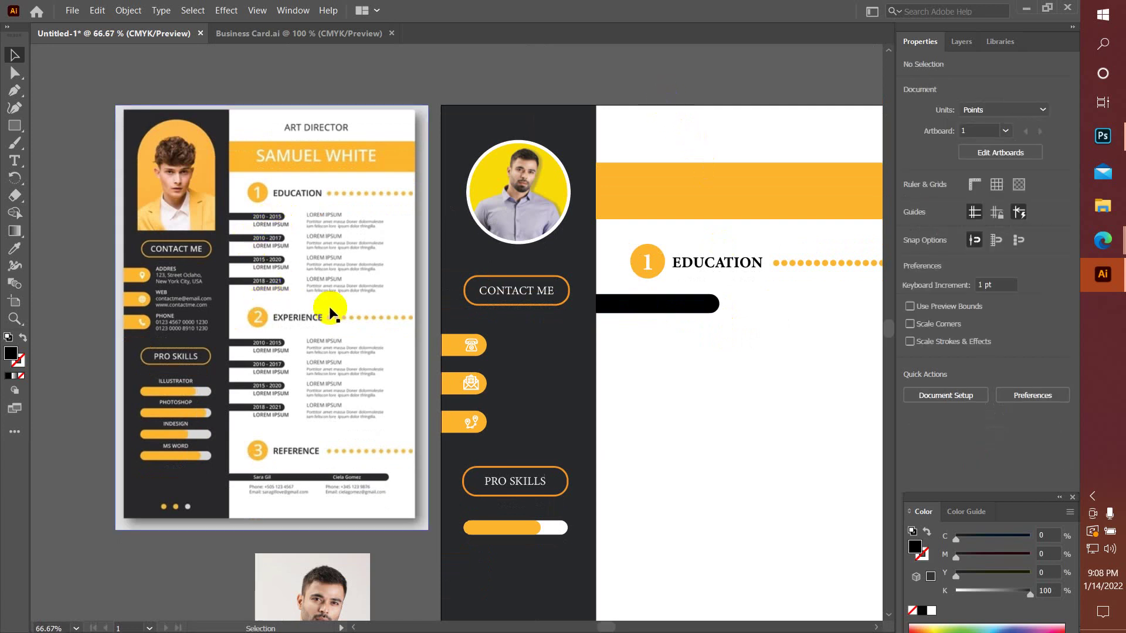
# - Zoom the résumé out to 50% and bring the Google Meet call forward
pyautogui.scroll(-1, 698, 433)
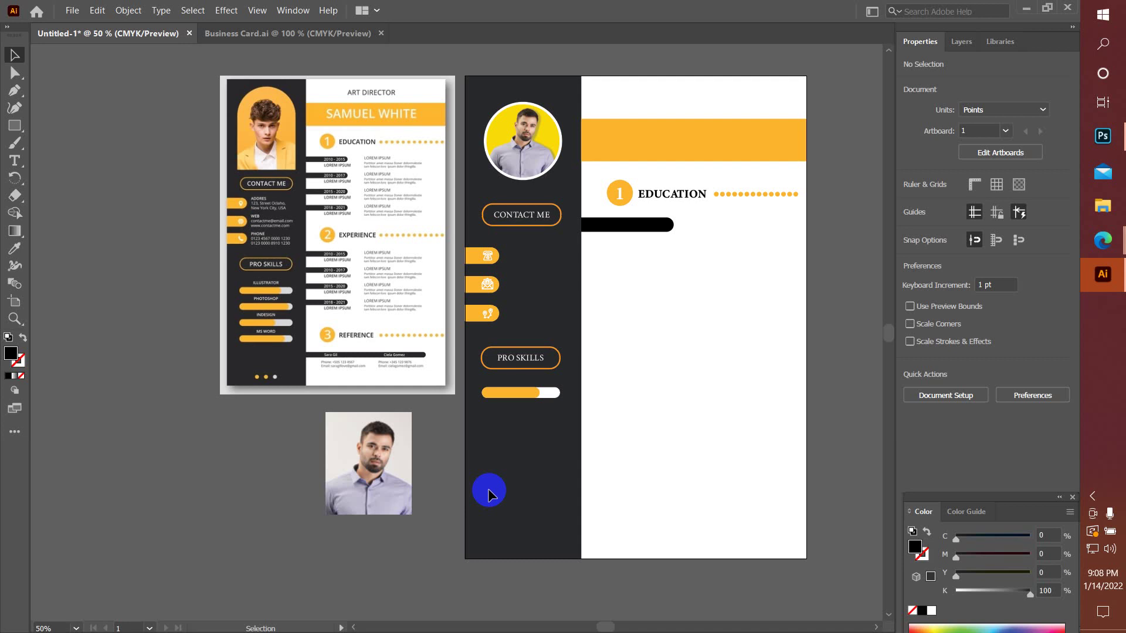
pyautogui.click(1013, 227)
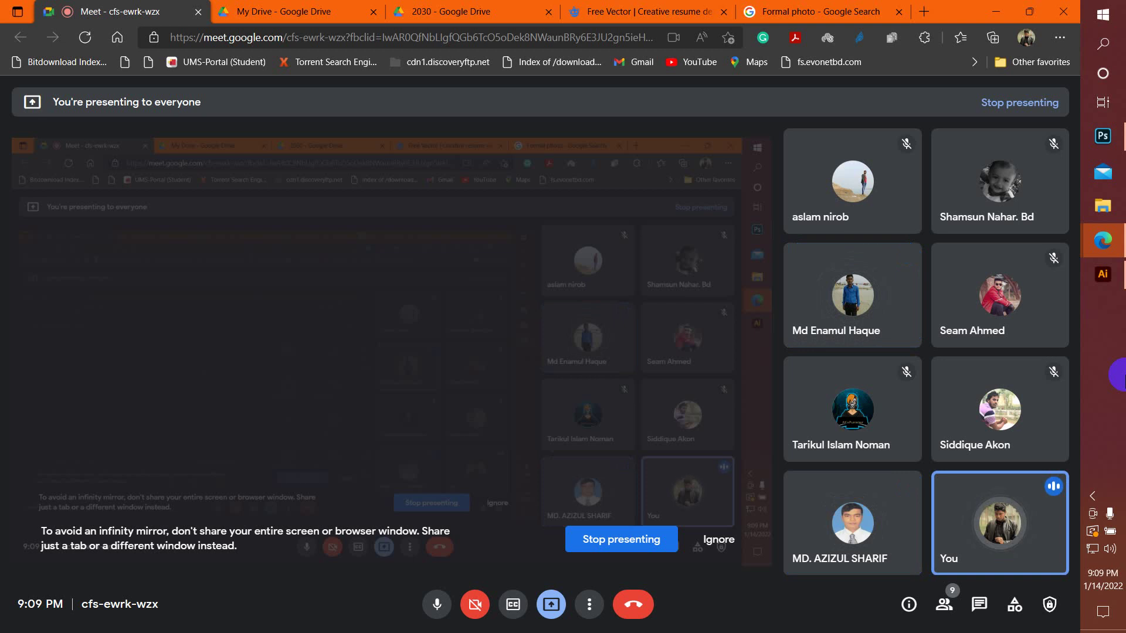
# - Return from the Google Meet call to the Illustrator résumé artwork
pyautogui.click(1117, 282)
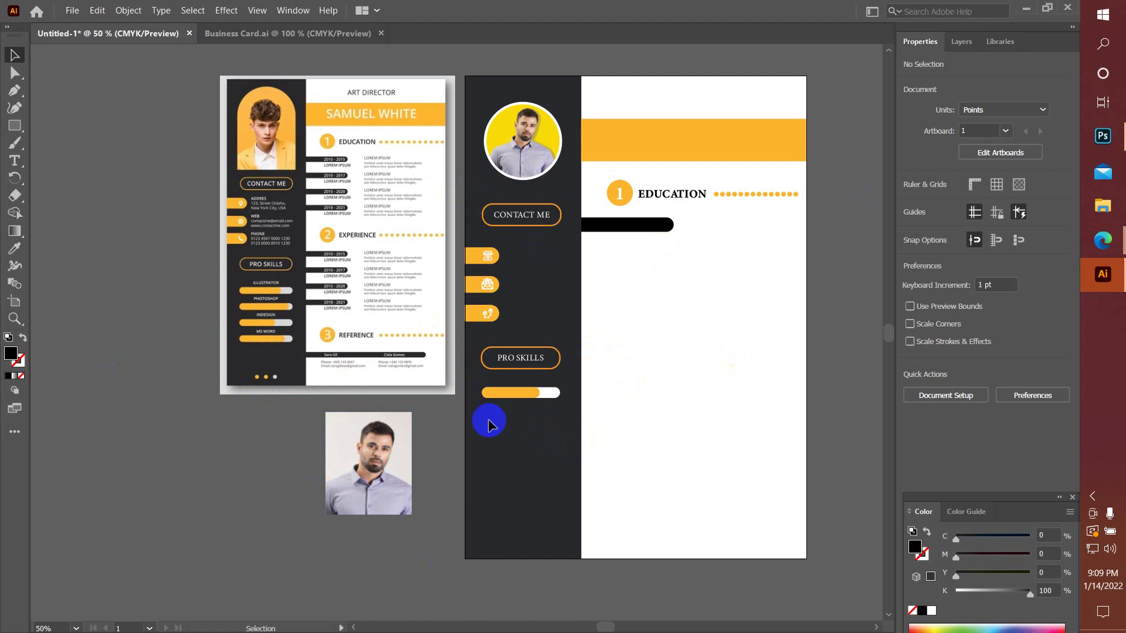
# - Nudge the orange PRO SKILLS skill bar up, then switch back to the Meet call
pyautogui.moveTo(499, 416); pyautogui.dragTo(548, 382)
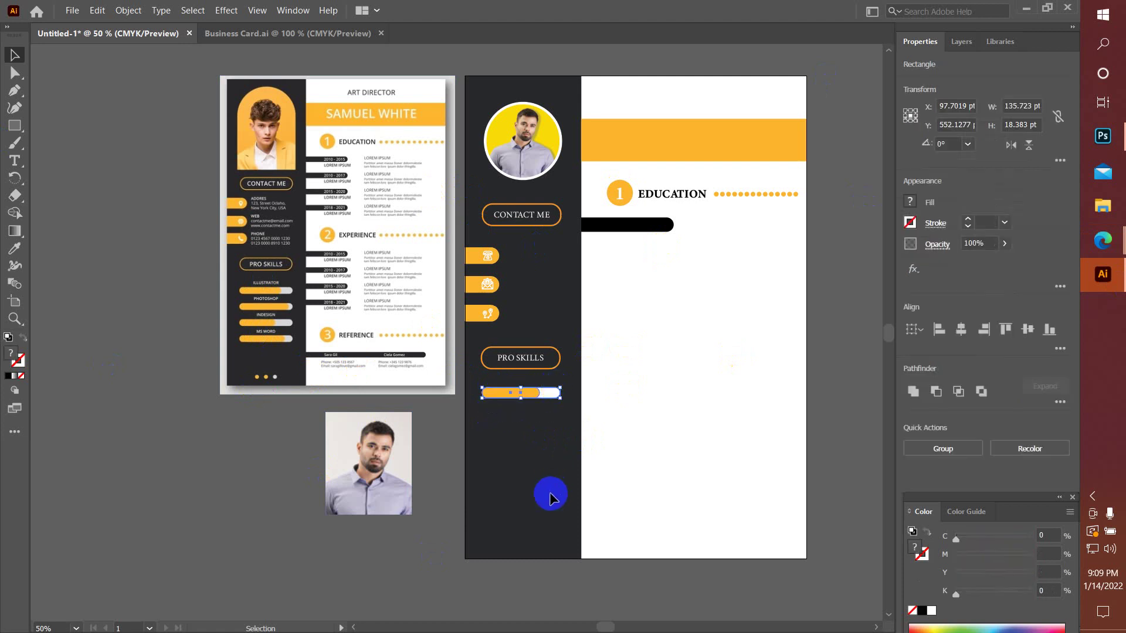
pyautogui.press('Up')
pyautogui.press('Up')
pyautogui.press('Up')
pyautogui.press('Up')
pyautogui.press('Up')
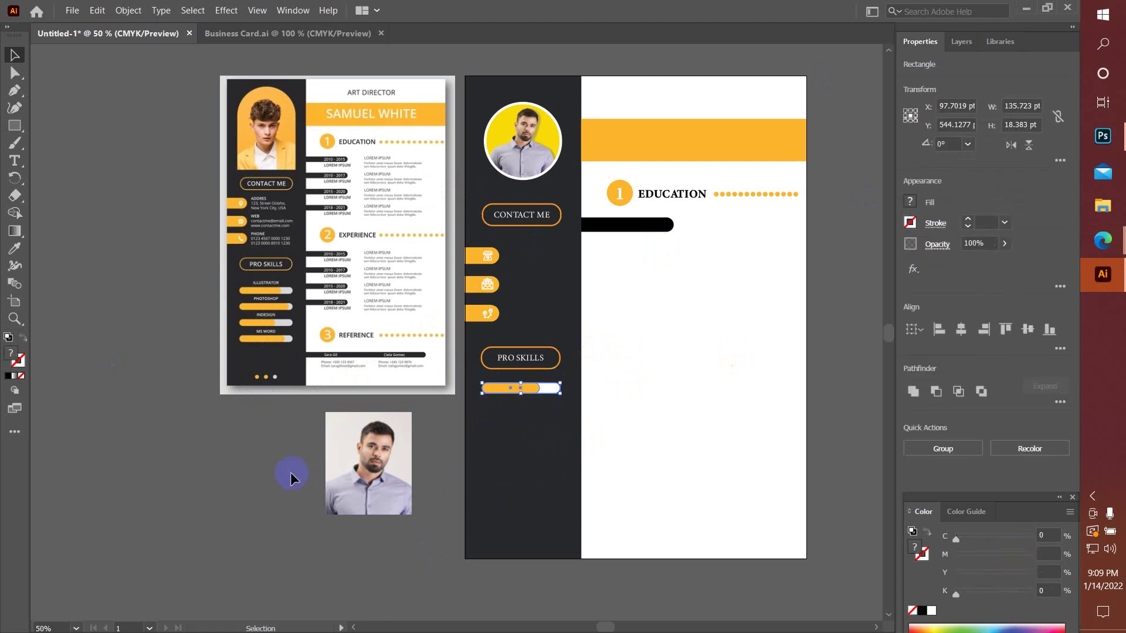
pyautogui.click(291, 472)
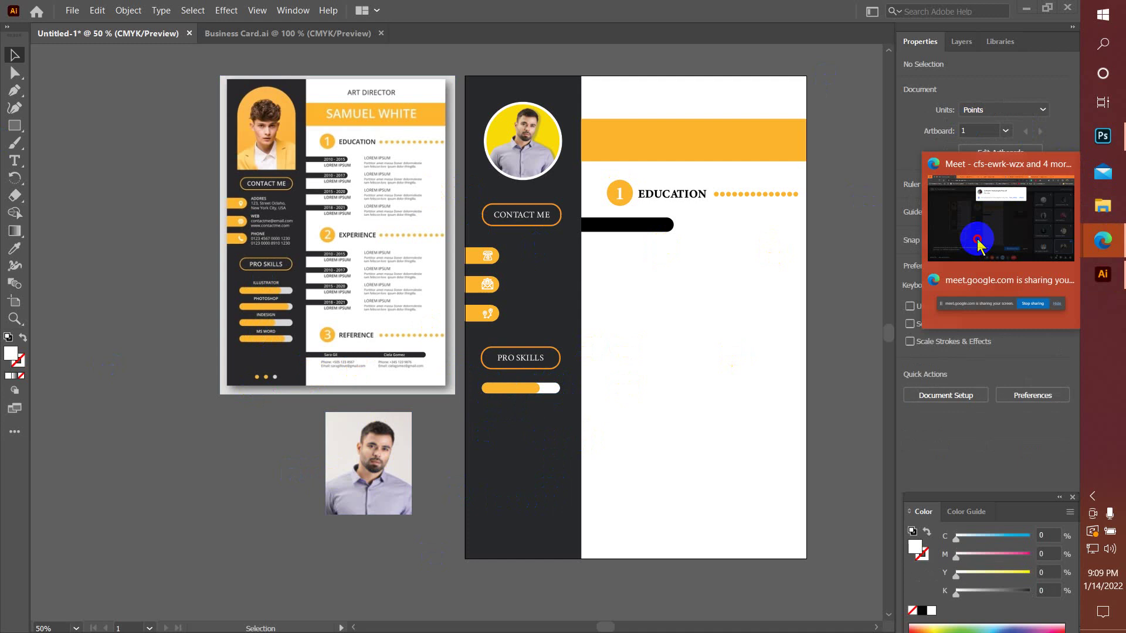
pyautogui.moveTo(1103, 239)
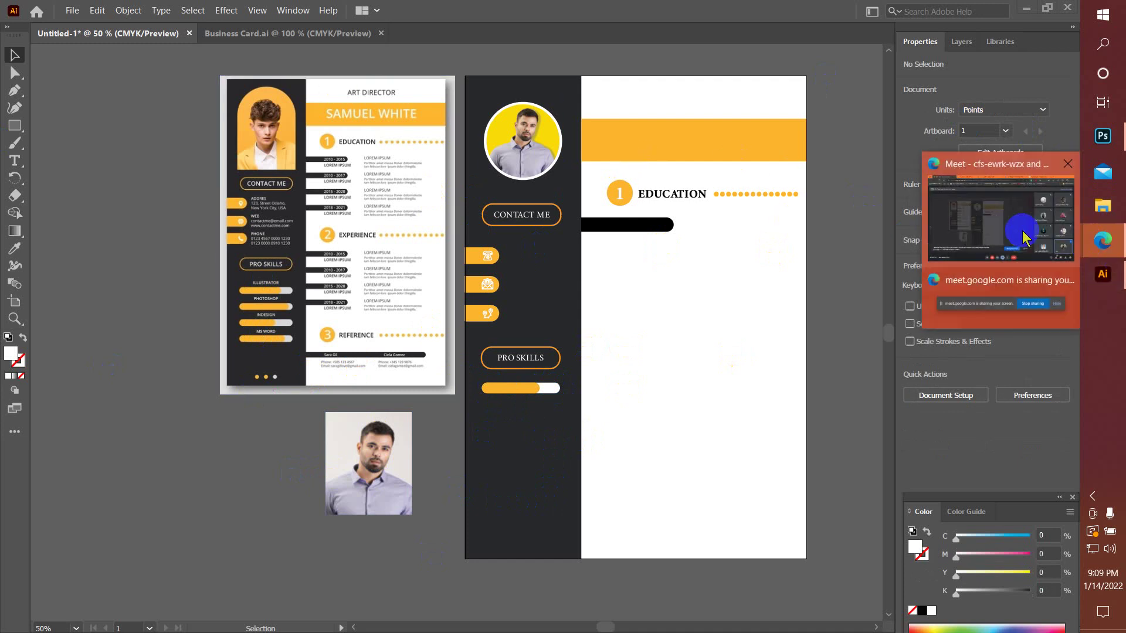
pyautogui.click(1018, 234)
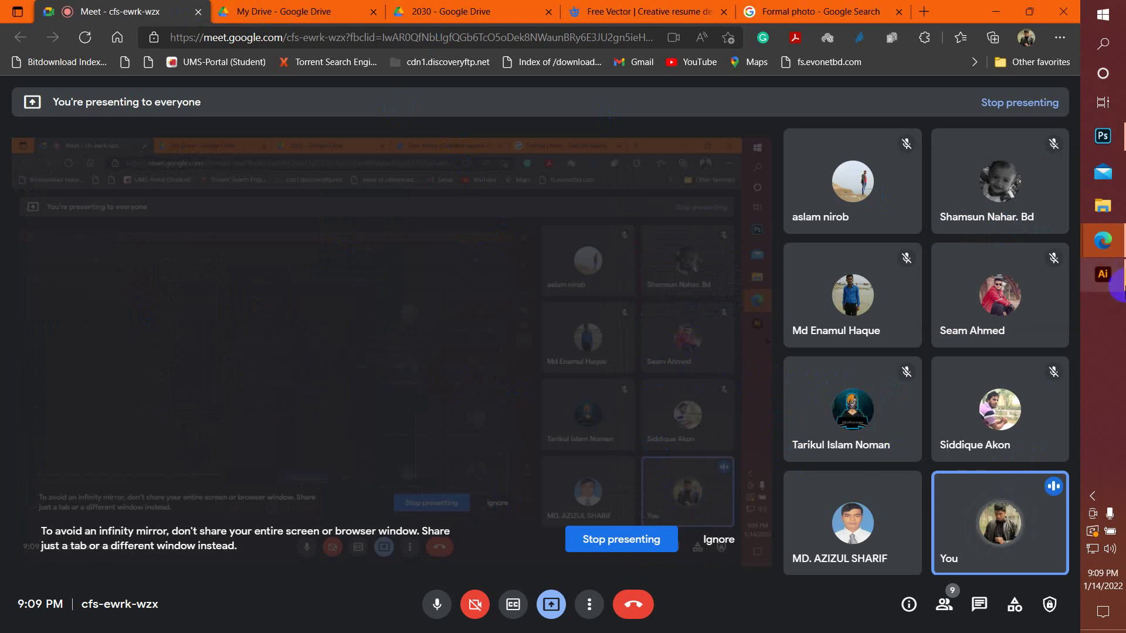
# - Select the skill bar in Illustrator, admit the waiting person in Meet, then return
pyautogui.click(1101, 276)
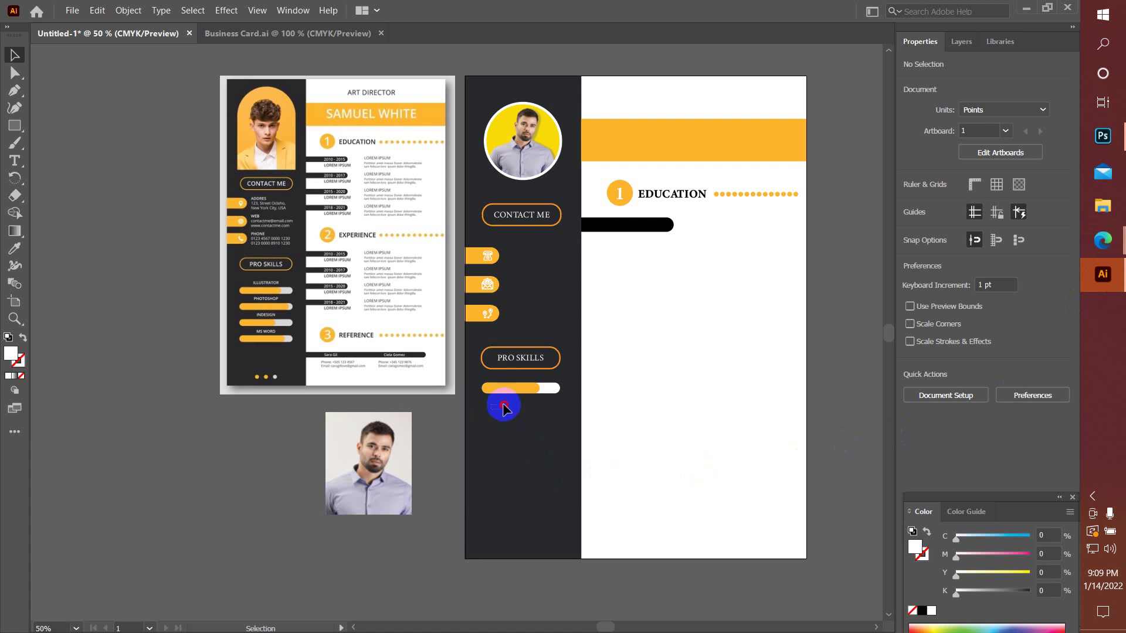
pyautogui.moveTo(505, 409); pyautogui.dragTo(544, 393)
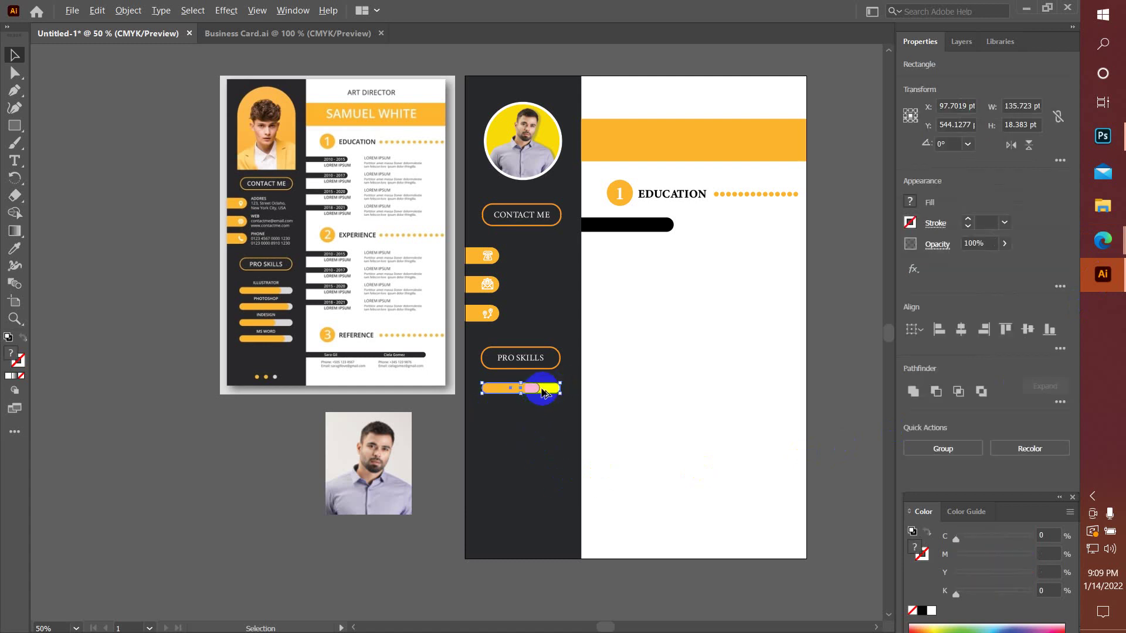
pyautogui.click(1035, 240)
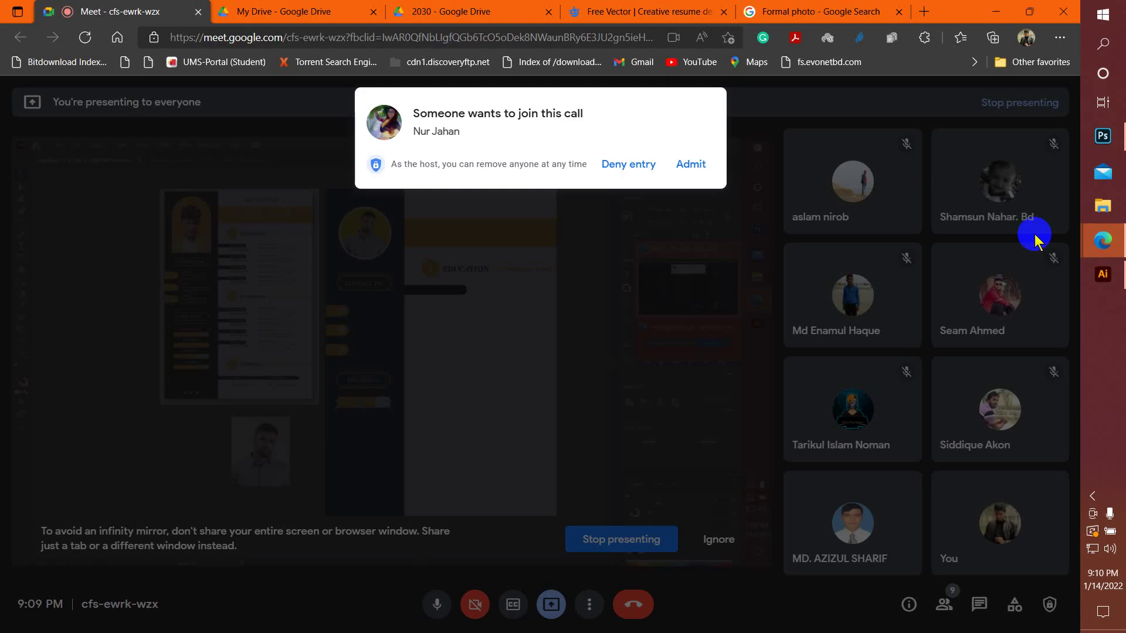
pyautogui.click(692, 165)
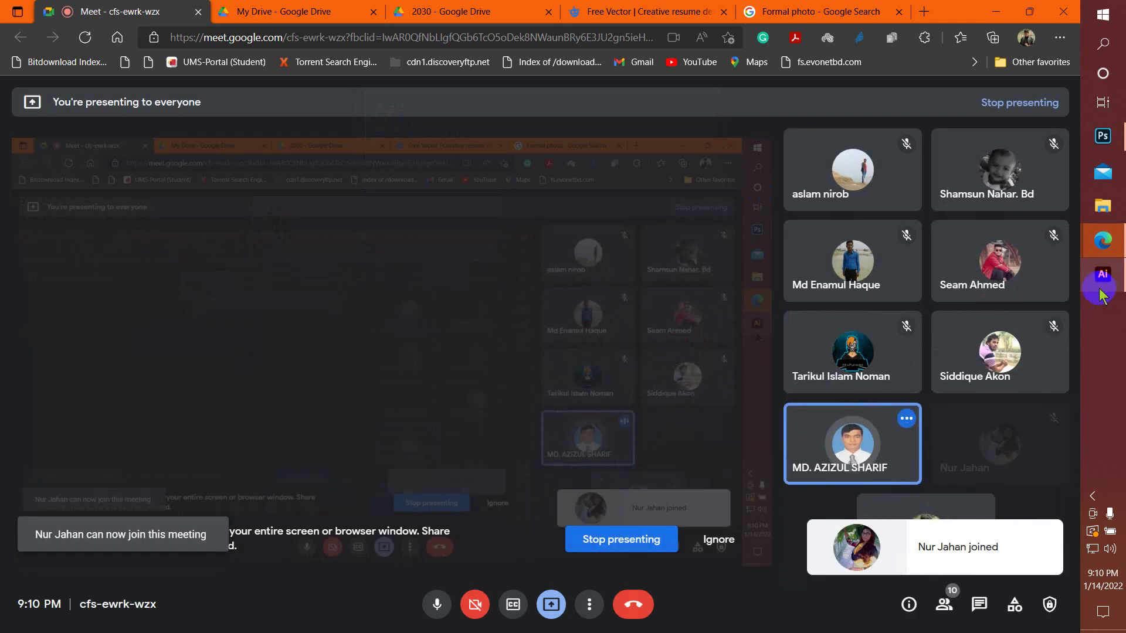
pyautogui.click(1100, 288)
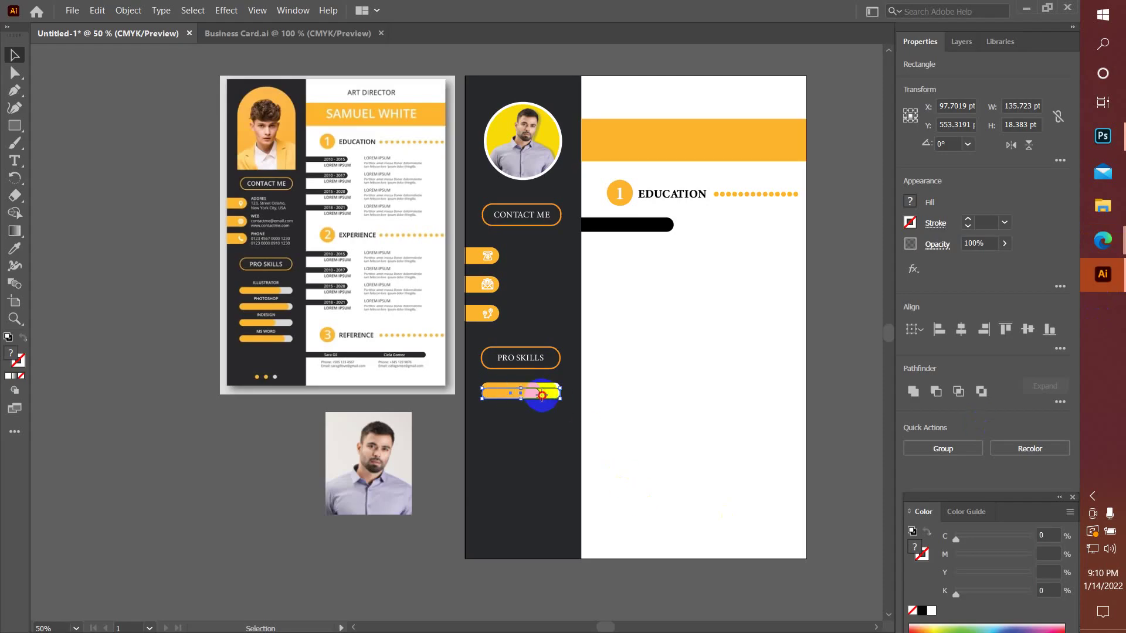
# - Alt-drag copies of the skill bar downward to stack four bars under PRO SKILLS
pyautogui.moveTo(542, 394); pyautogui.dragTo(542, 412)
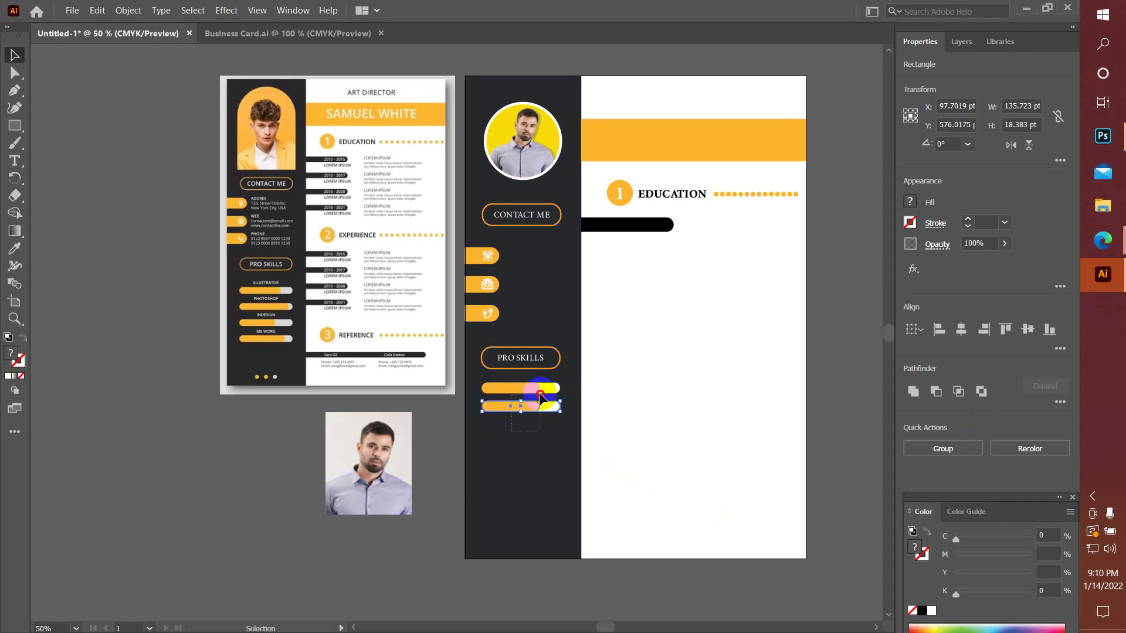
pyautogui.keyDown('shift'); pyautogui.click(545, 389); pyautogui.keyUp('shift')
pyautogui.moveTo(541, 413)
pyautogui.mouseDown()
pyautogui.moveTo(540, 440)
pyautogui.moveTo(543, 431)
pyautogui.mouseUp()
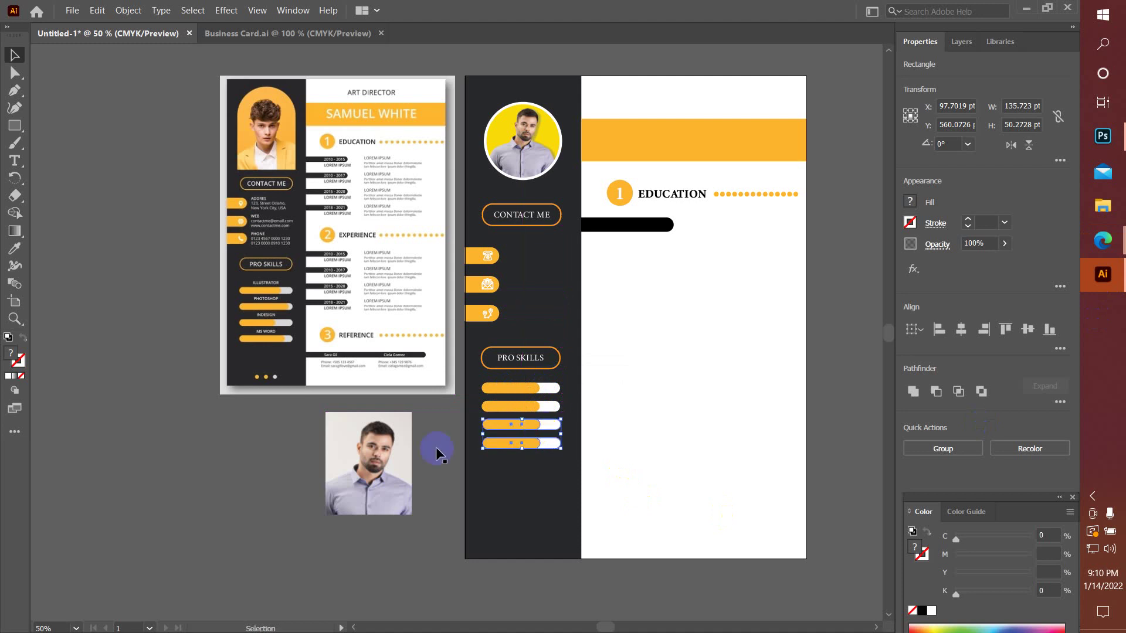
pyautogui.click(288, 573)
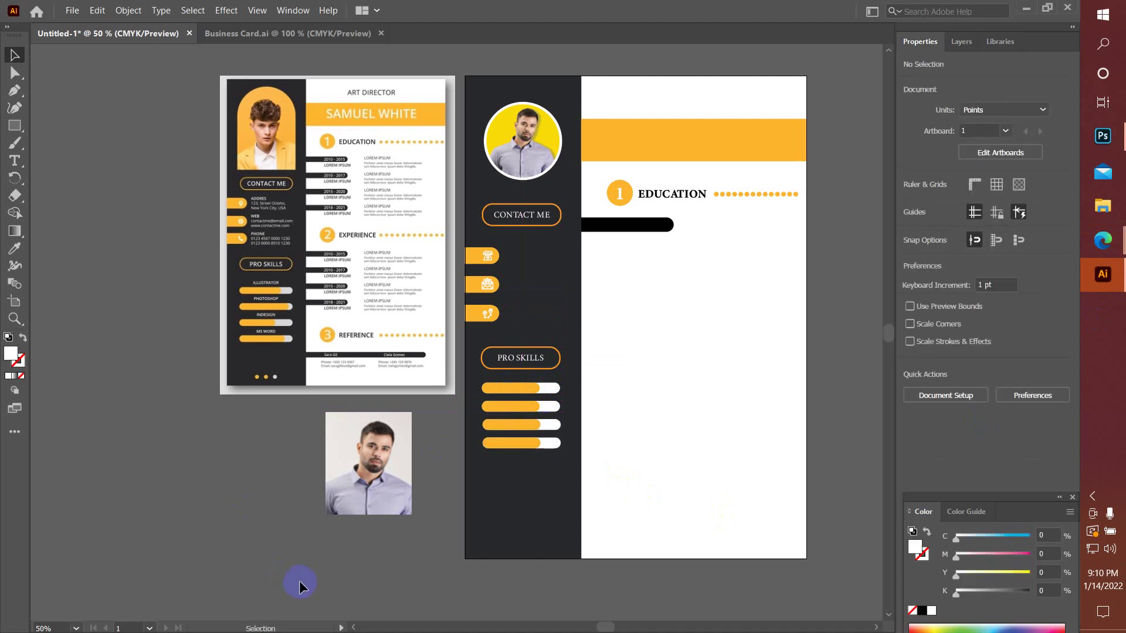
pyautogui.click(379, 466)
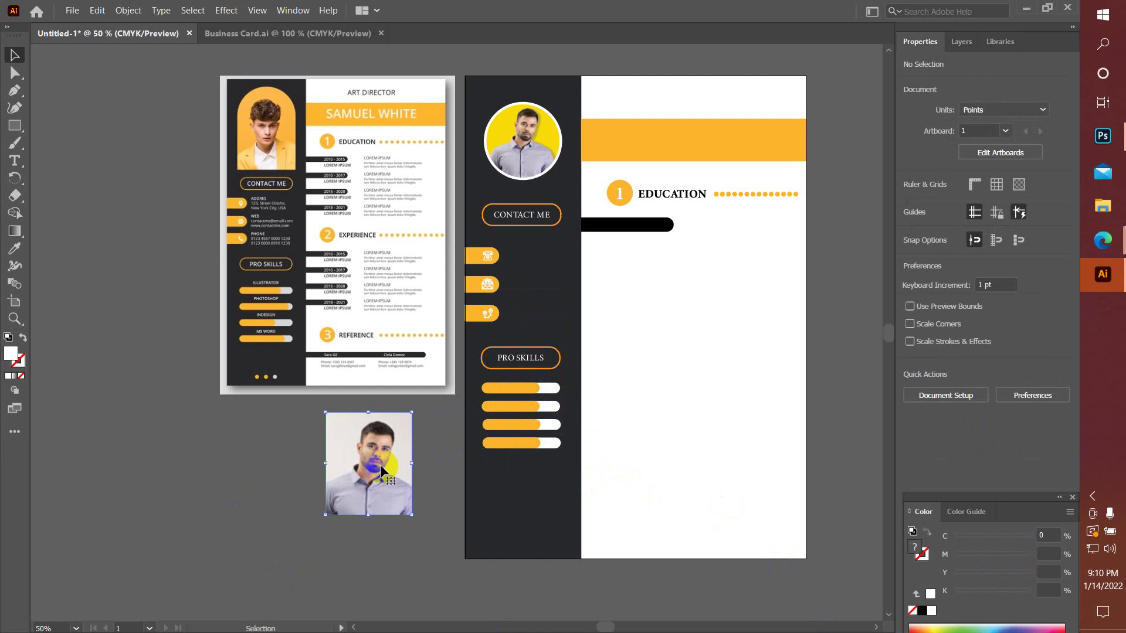
pyautogui.click(570, 612)
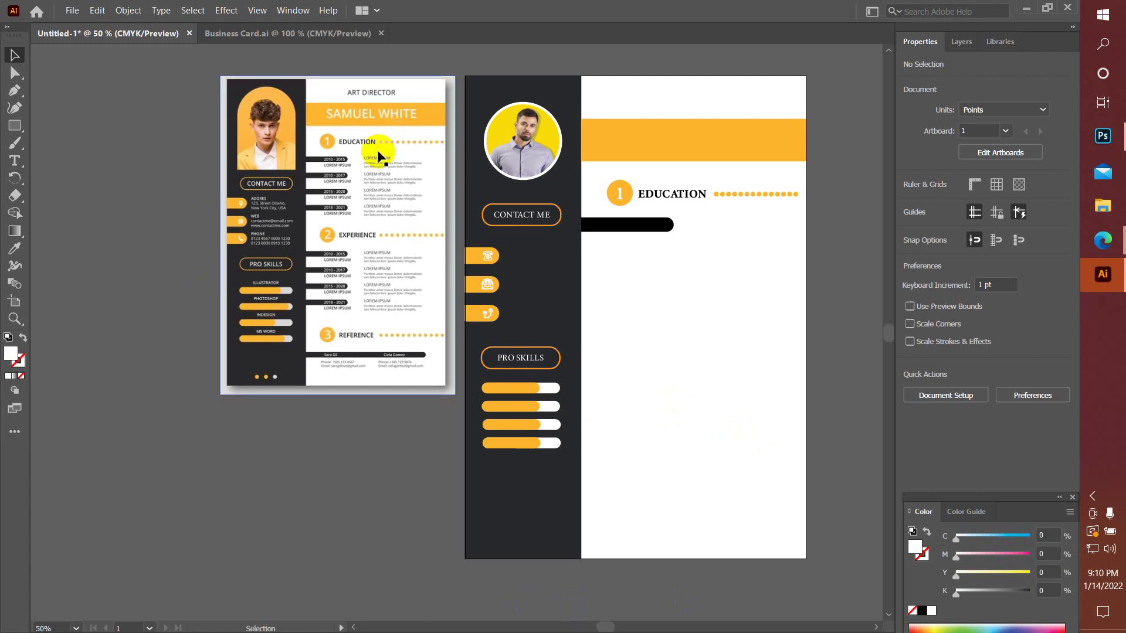
# - Scale the reference résumé image to about 665 × 903 pt, move it left and pan across it
pyautogui.click(372, 334)
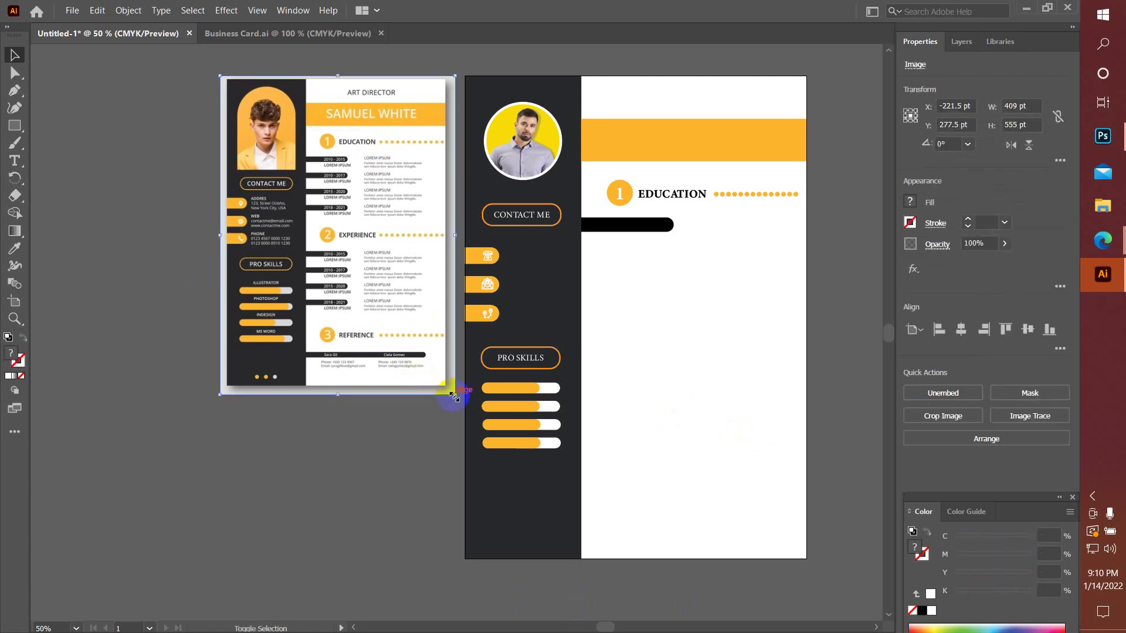
pyautogui.moveTo(453, 396); pyautogui.dragTo(529, 494)
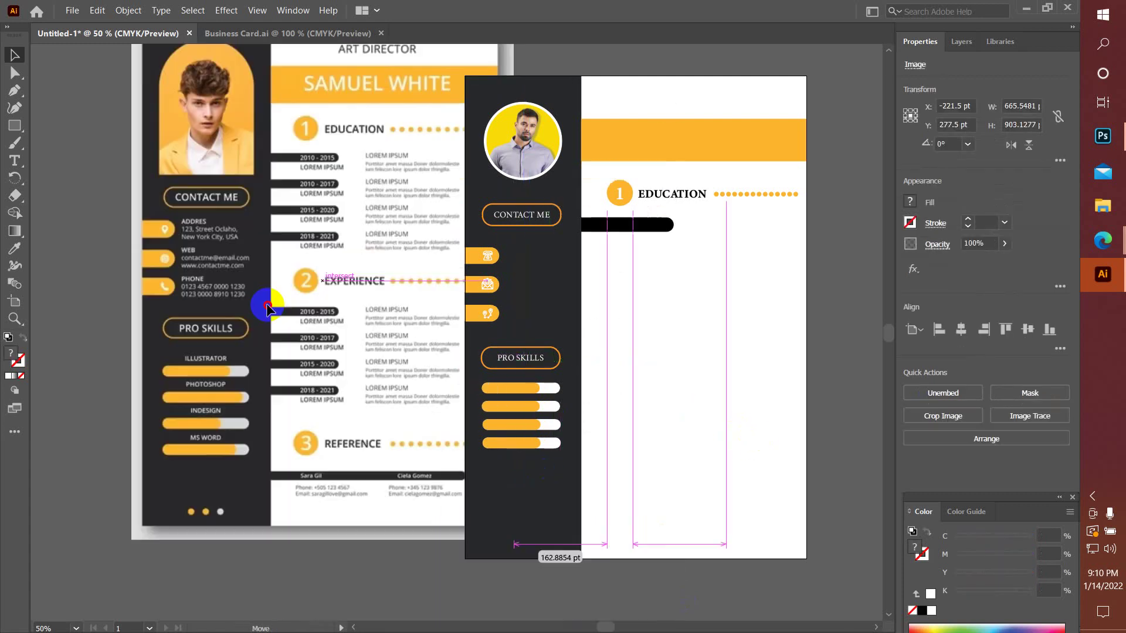
pyautogui.moveTo(296, 276); pyautogui.dragTo(195, 333)
pyautogui.moveTo(377, 322); pyautogui.dragTo(572, 353)
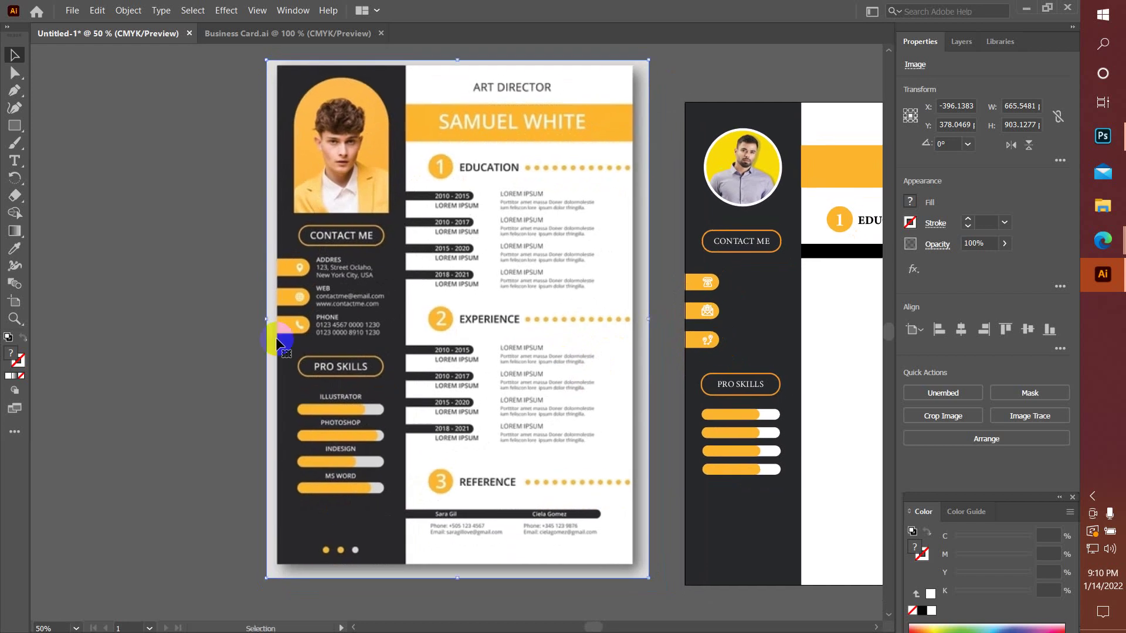
pyautogui.hotkey('ctrl', 'shift', 'a')
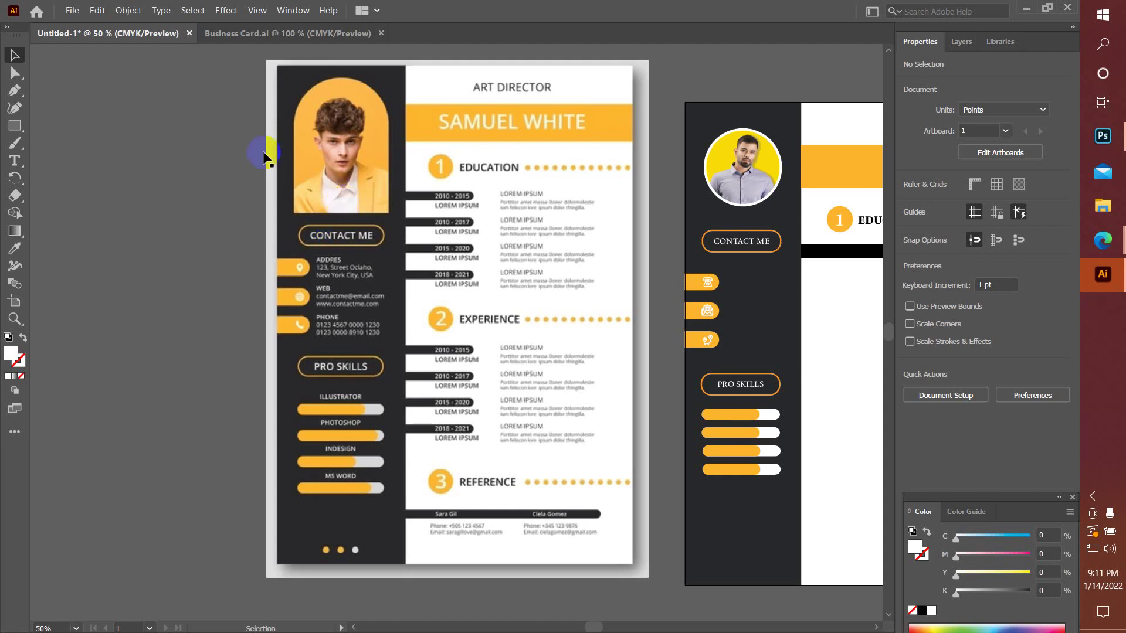
pyautogui.rightClick(376, 238)
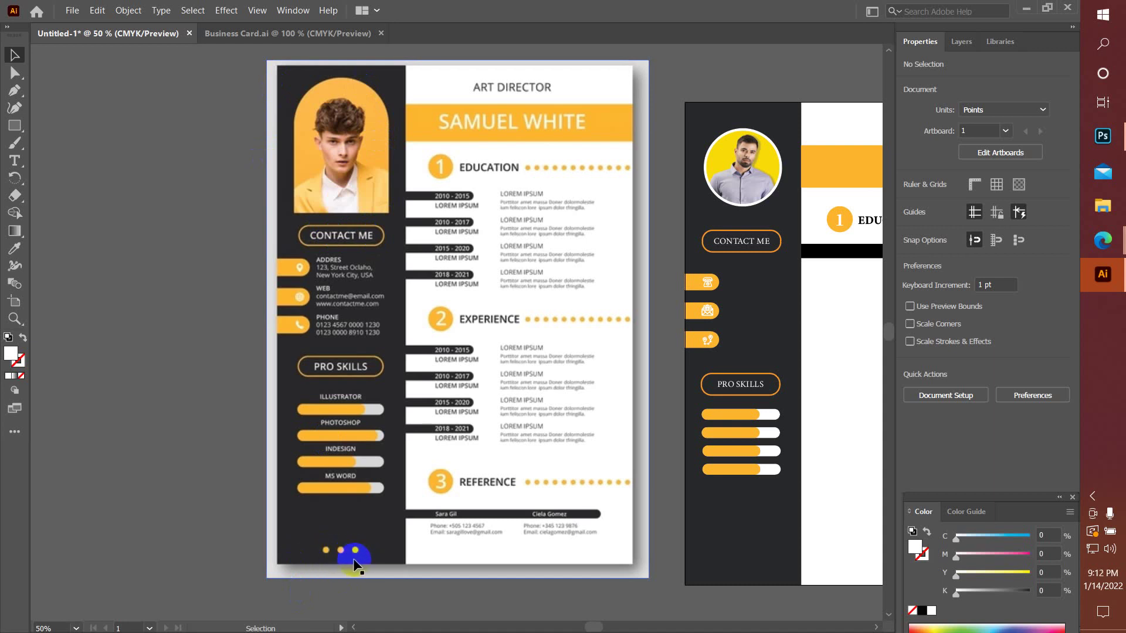
pyautogui.moveTo(1103, 240)
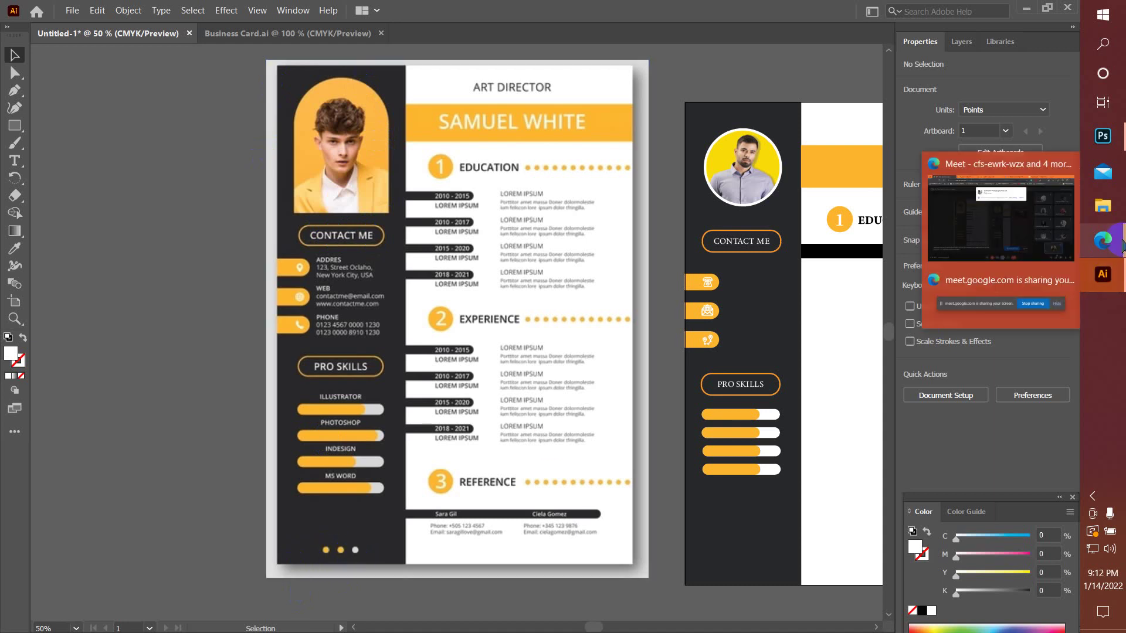
# - Admit the next waiting person into the Meet call and return to Illustrator
pyautogui.click(985, 226)
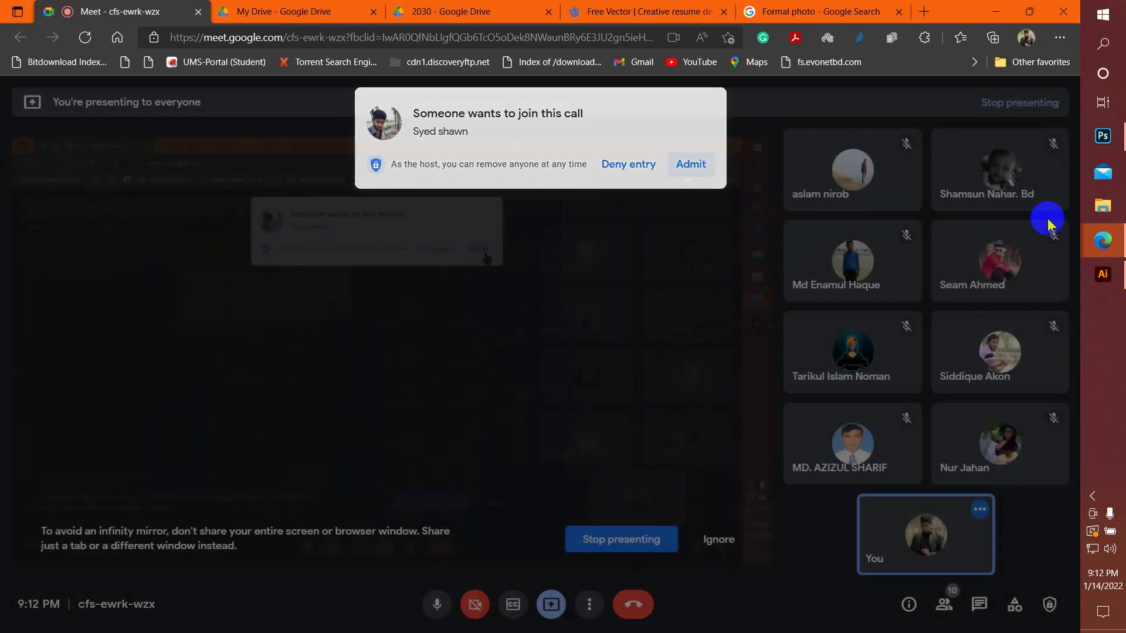
pyautogui.click(690, 165)
pyautogui.click(1101, 272)
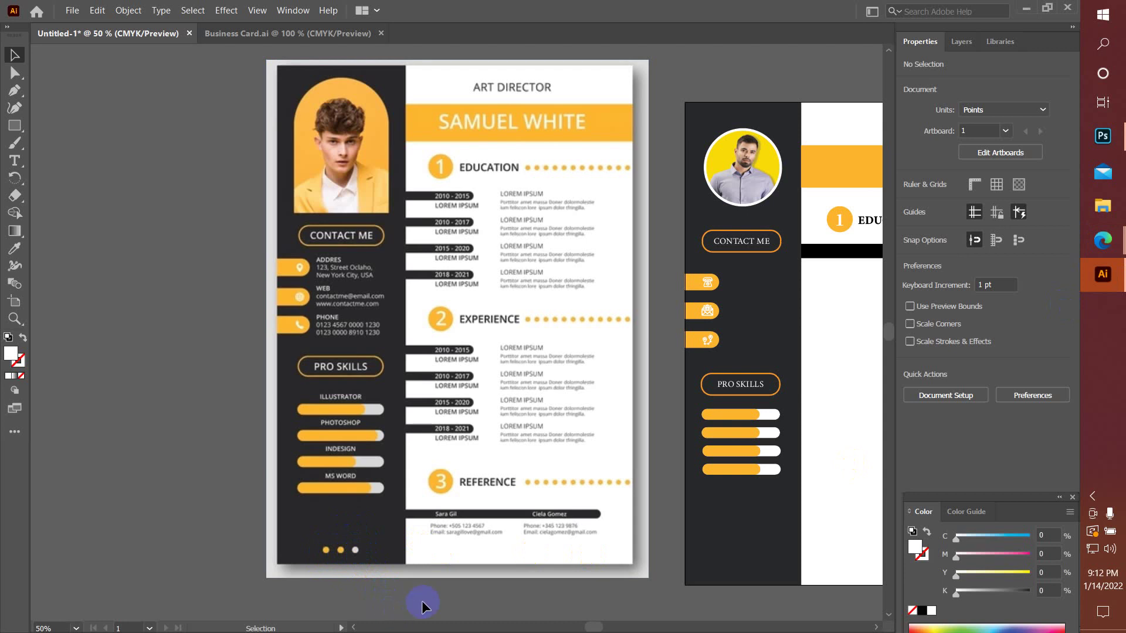
# - Pan the canvas to centre the reference résumé and pick the Rectangle Tool
pyautogui.click(447, 505)
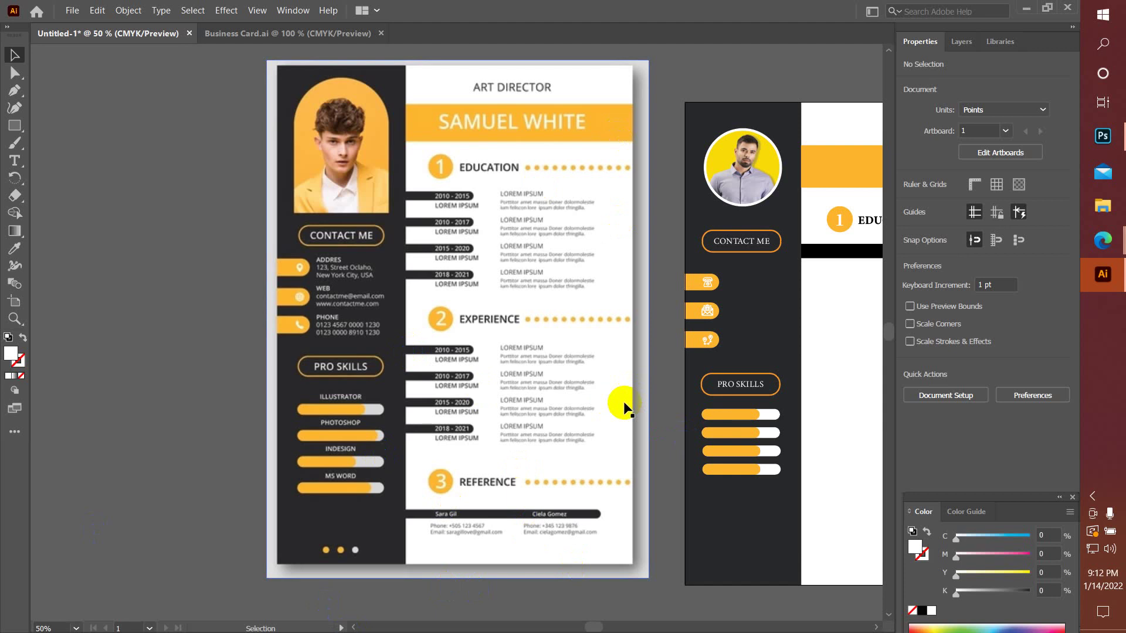
pyautogui.moveTo(709, 374)
pyautogui.mouseDown()
pyautogui.moveTo(526, 411)
pyautogui.moveTo(513, 379)
pyautogui.mouseUp()
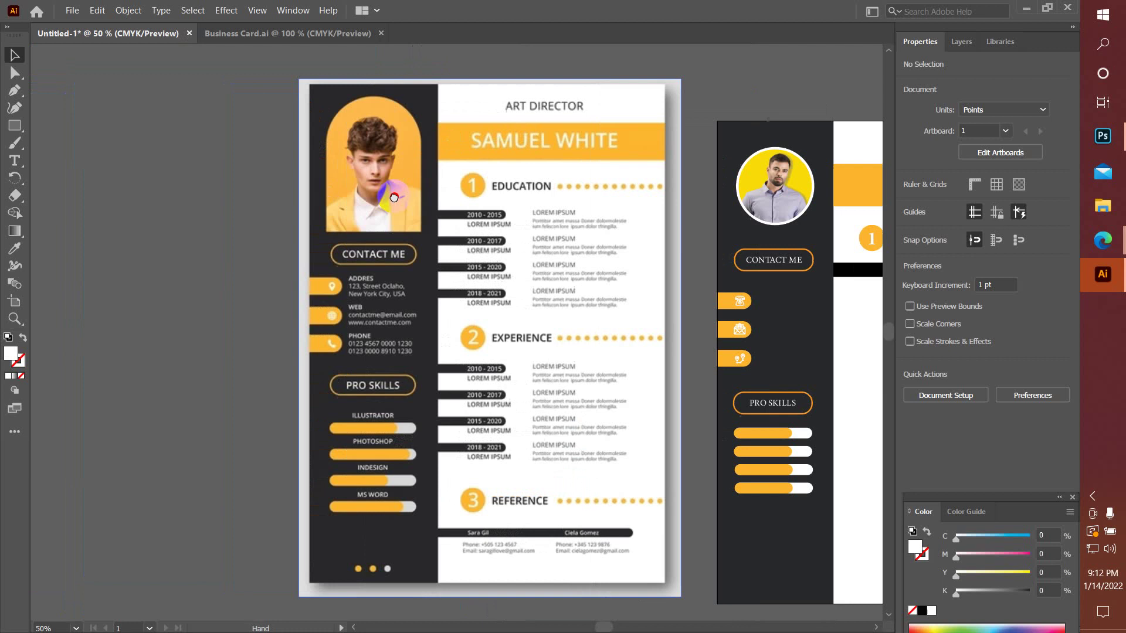
pyautogui.moveTo(159, 182); pyautogui.dragTo(399, 187)
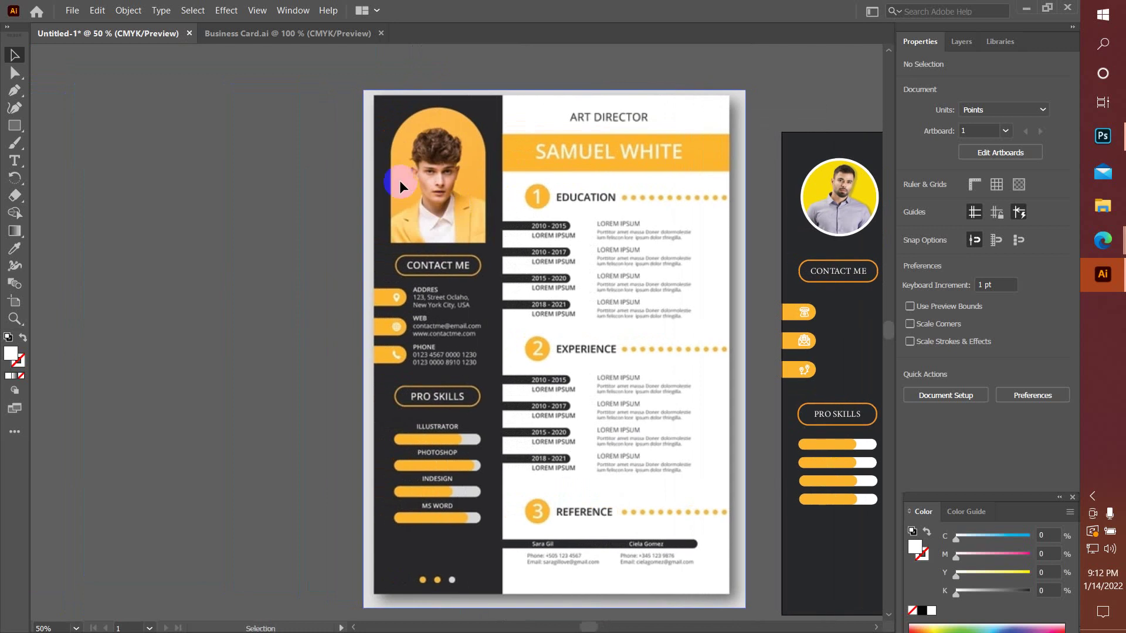
pyautogui.click(14, 128)
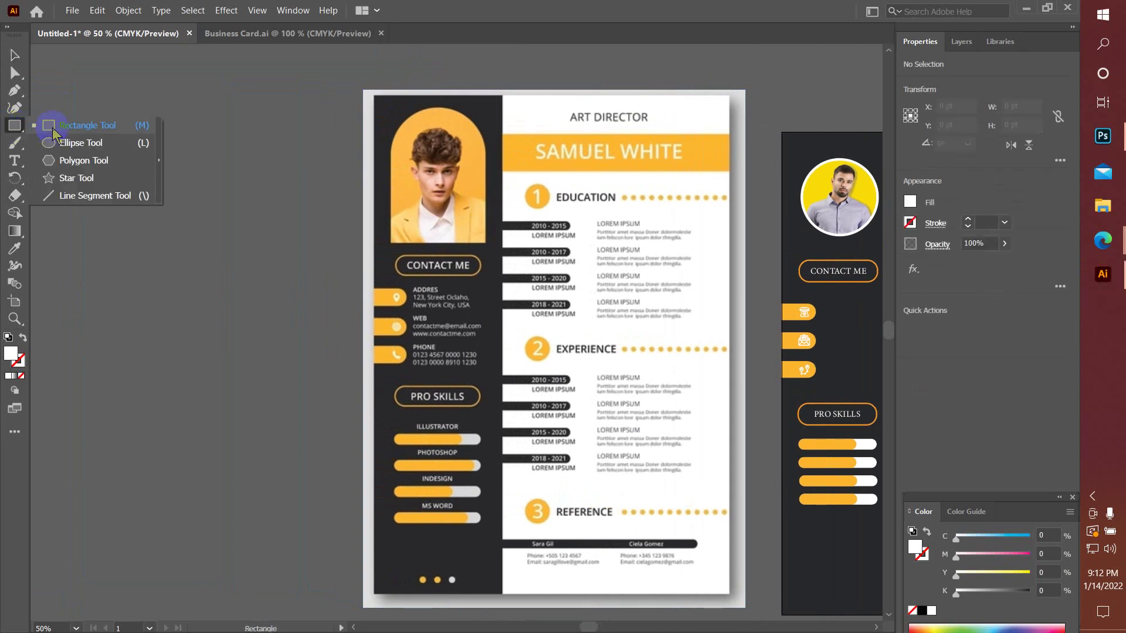
# - Draw a tall rectangle left of the reference résumé and round its top corners into an arch
pyautogui.moveTo(200, 122)
pyautogui.mouseDown()
pyautogui.moveTo(275, 274)
pyautogui.moveTo(298, 267)
pyautogui.mouseUp()
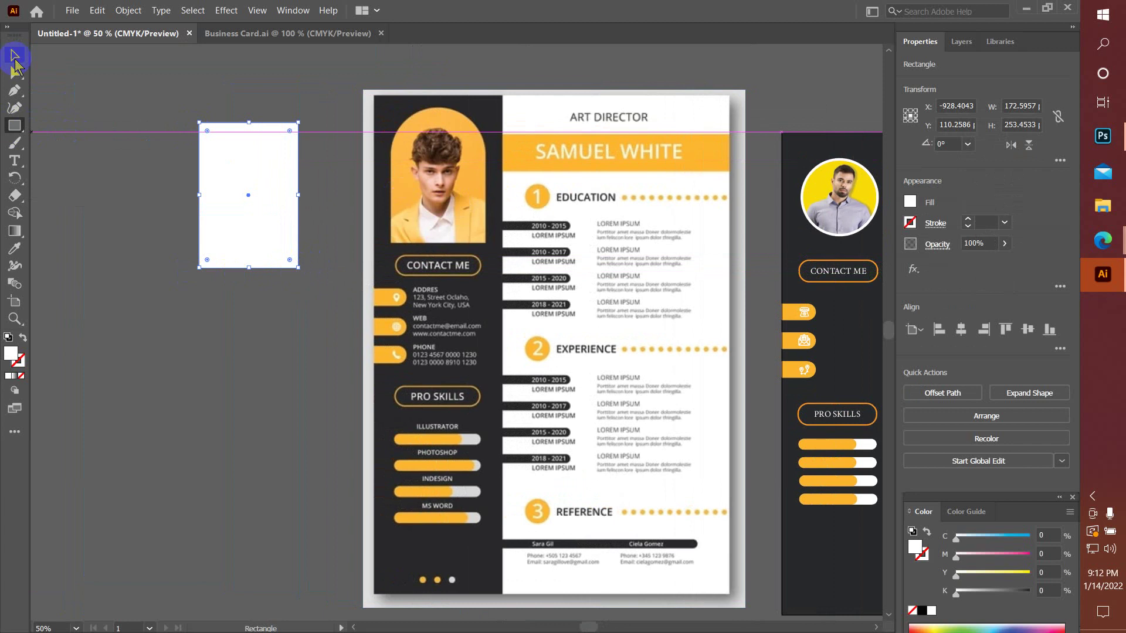
pyautogui.click(15, 55)
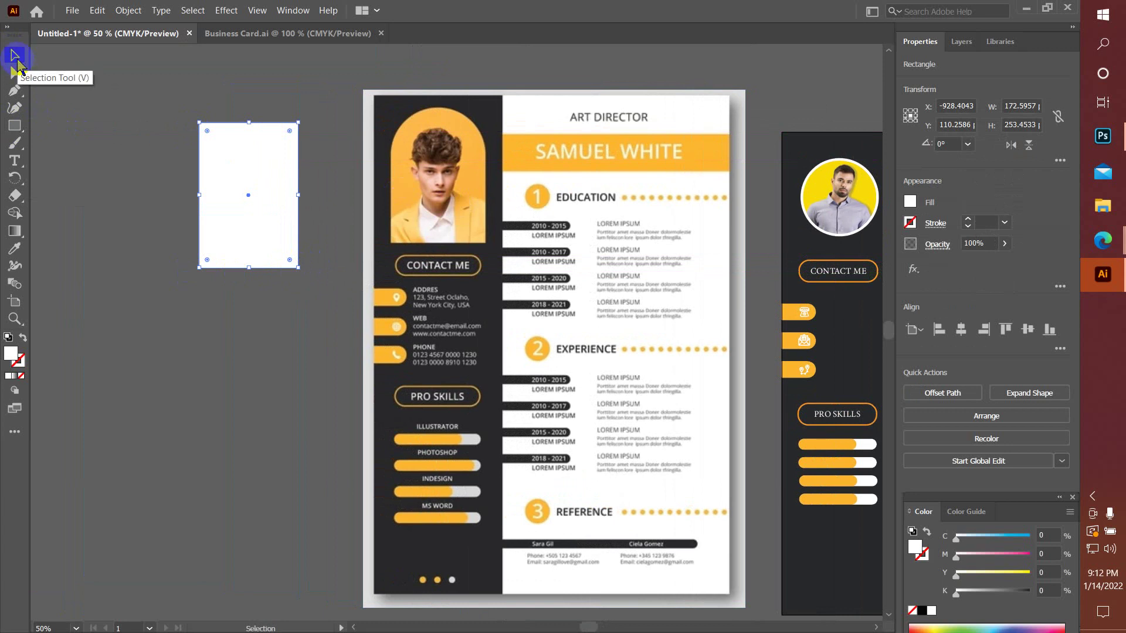
pyautogui.click(208, 134)
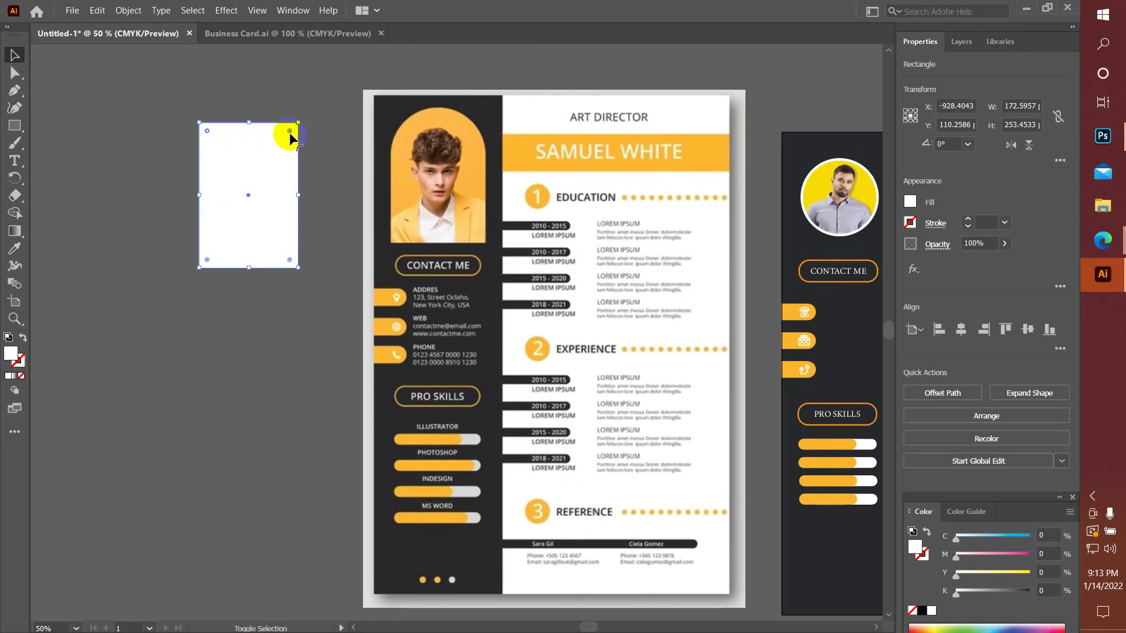
pyautogui.moveTo(290, 132); pyautogui.dragTo(232, 217)
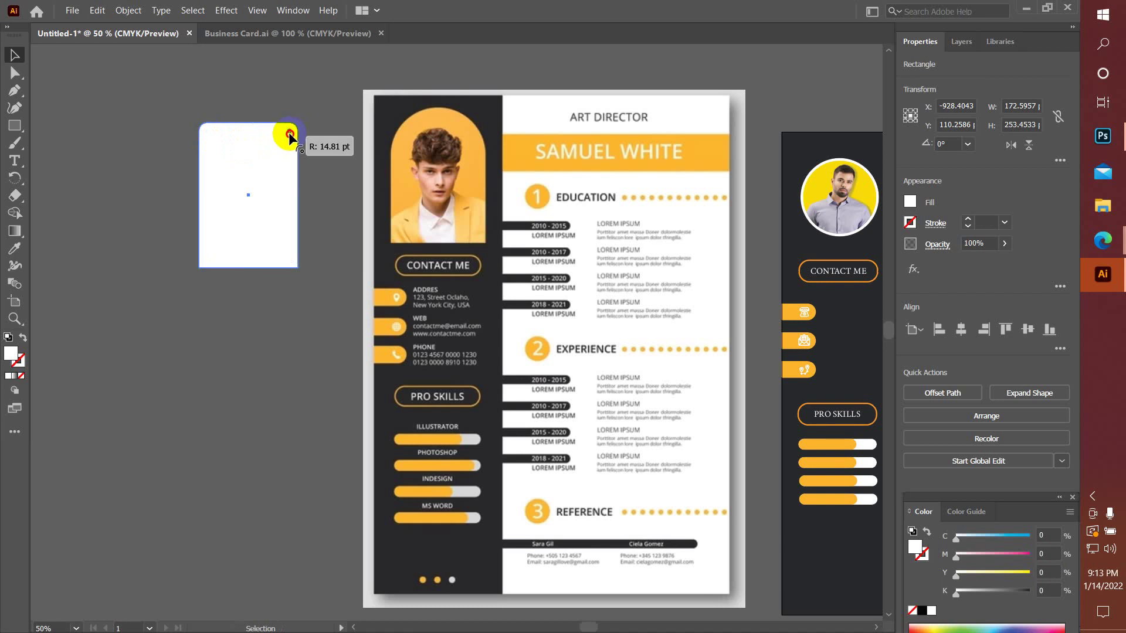
pyautogui.click(130, 238)
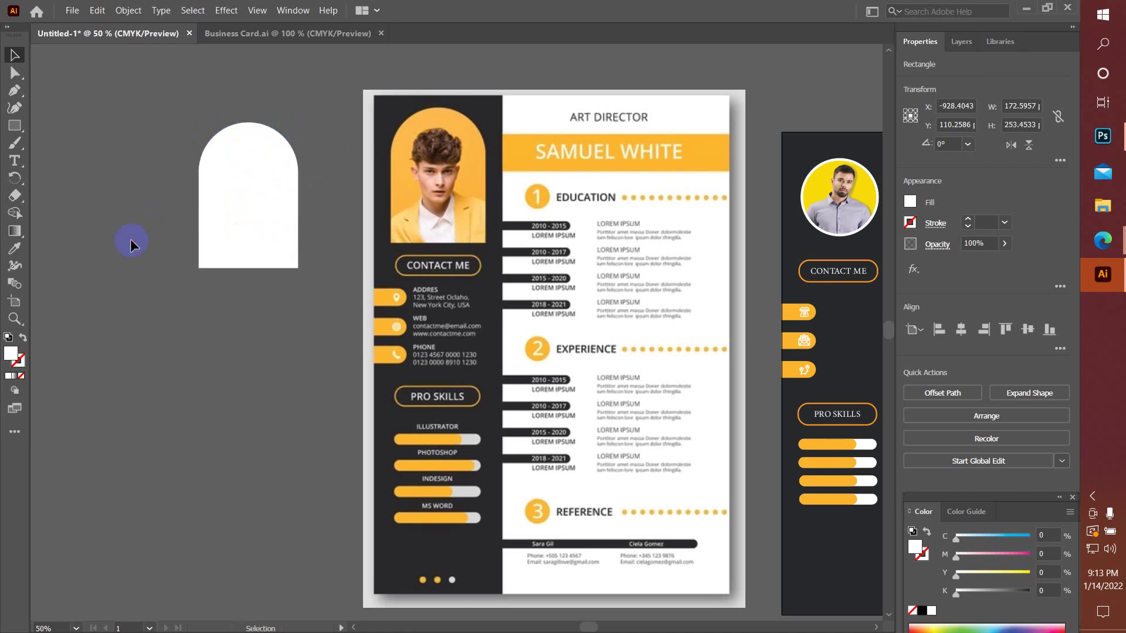
# - Colour the arch with the reference frame's orange and move it up and right
pyautogui.click(14, 248)
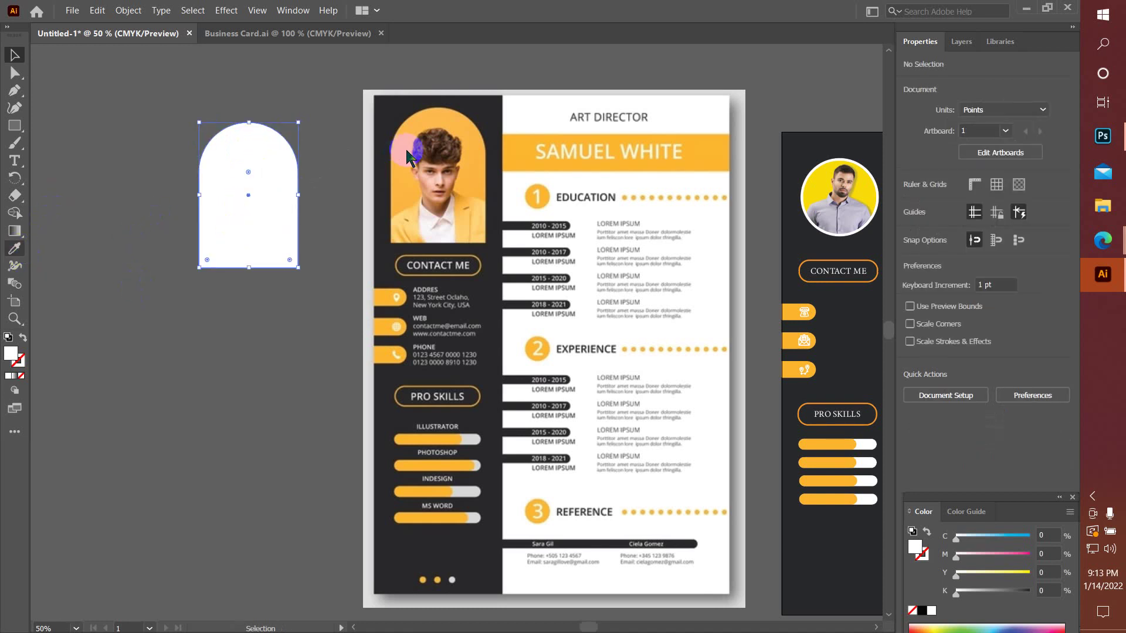
pyautogui.click(405, 152)
pyautogui.click(15, 54)
pyautogui.click(83, 95)
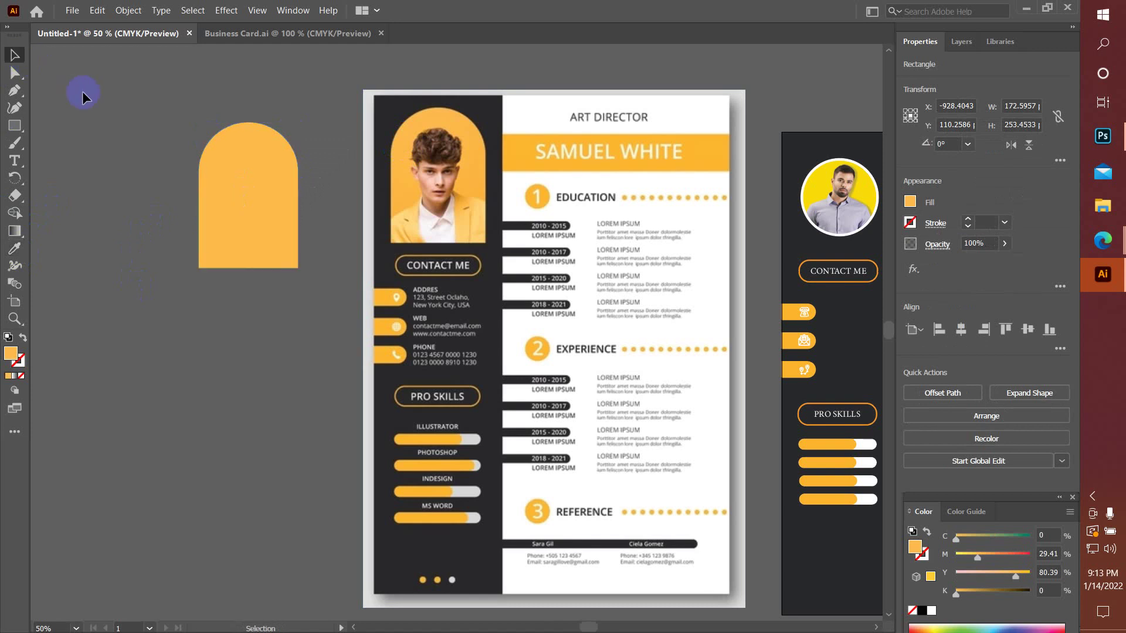
pyautogui.click(327, 172)
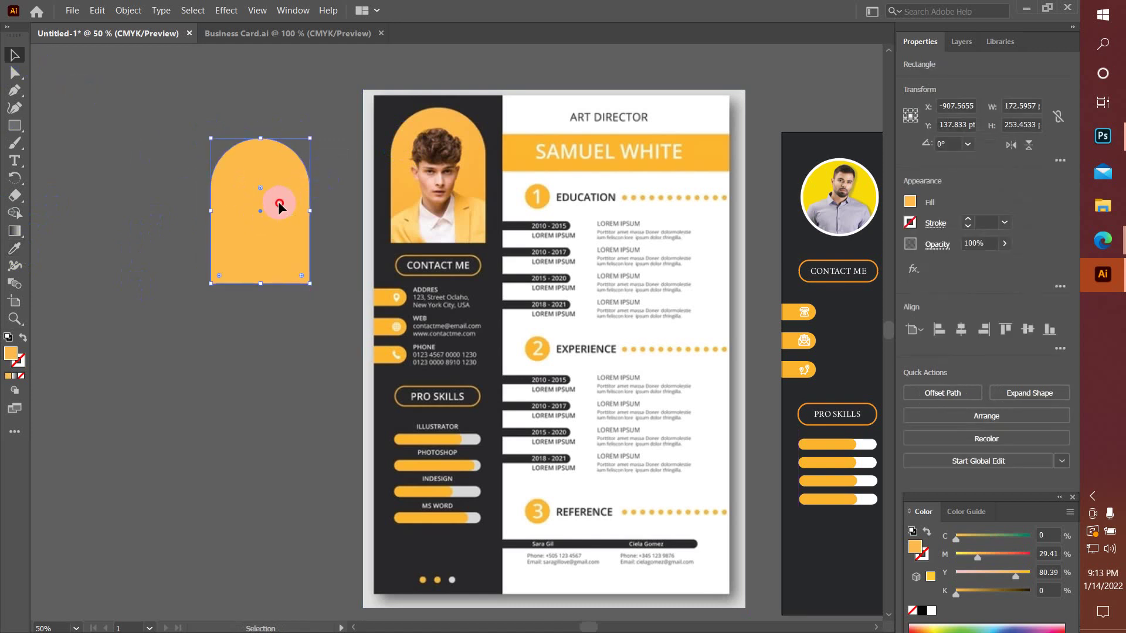
pyautogui.moveTo(257, 196); pyautogui.dragTo(318, 168)
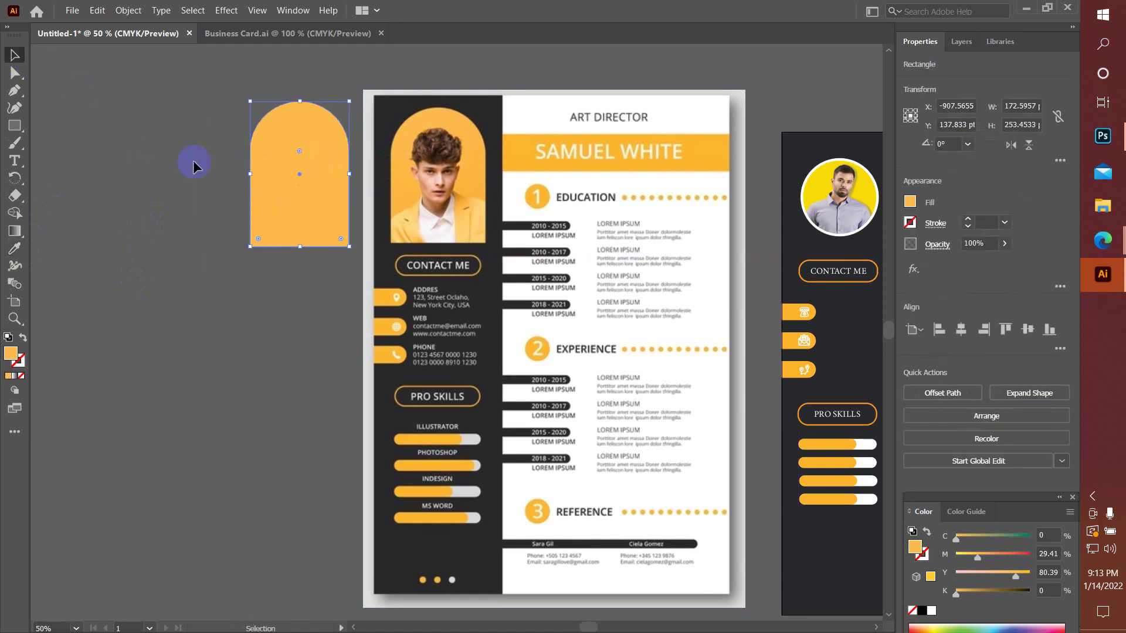
pyautogui.click(126, 251)
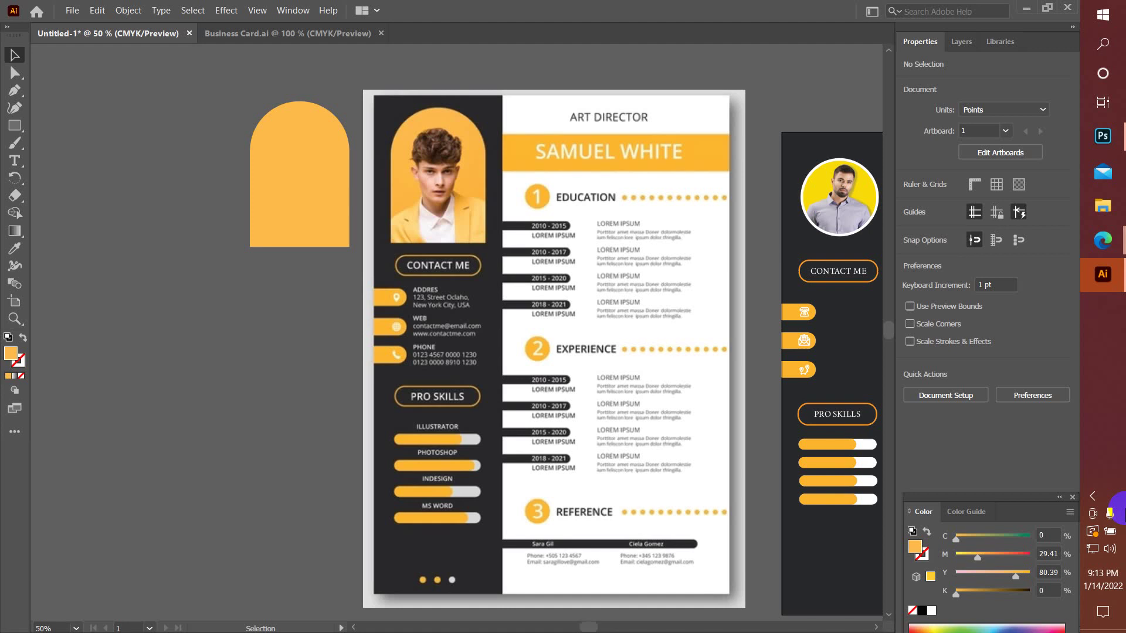
# - Select the orange arch shape and delete it
pyautogui.click(312, 182)
pyautogui.press('Delete')
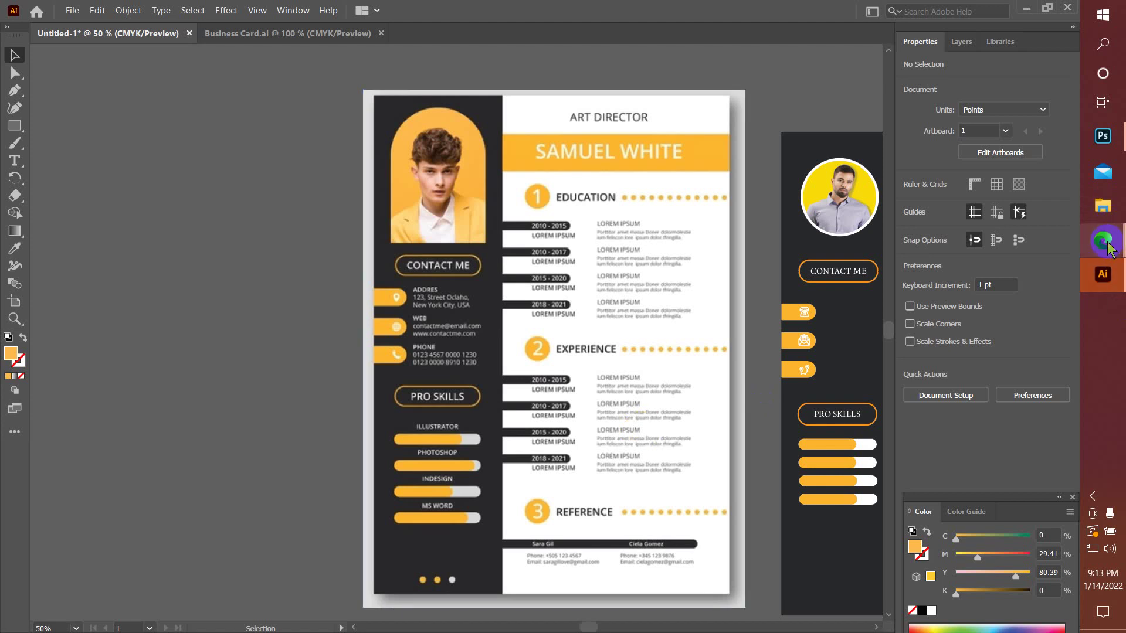
# - After checking Meet, zoom Illustrator to 33.33% showing both artboards, then open File Explorer
pyautogui.moveTo(1103, 240)
pyautogui.click(1024, 236)
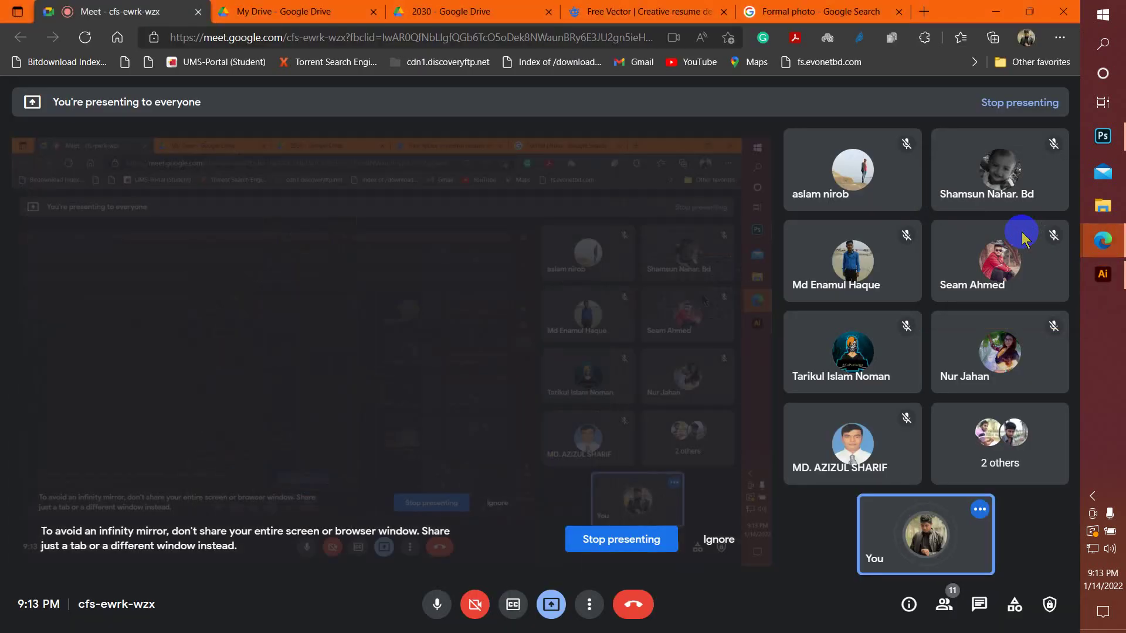
pyautogui.moveTo(1102, 274)
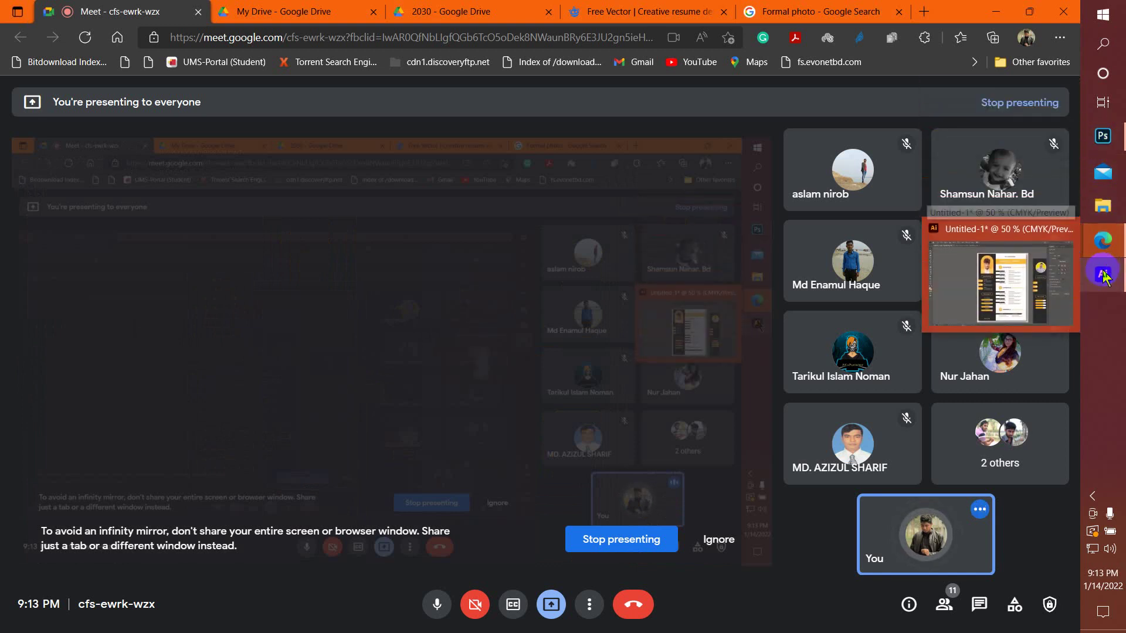
pyautogui.click(1105, 276)
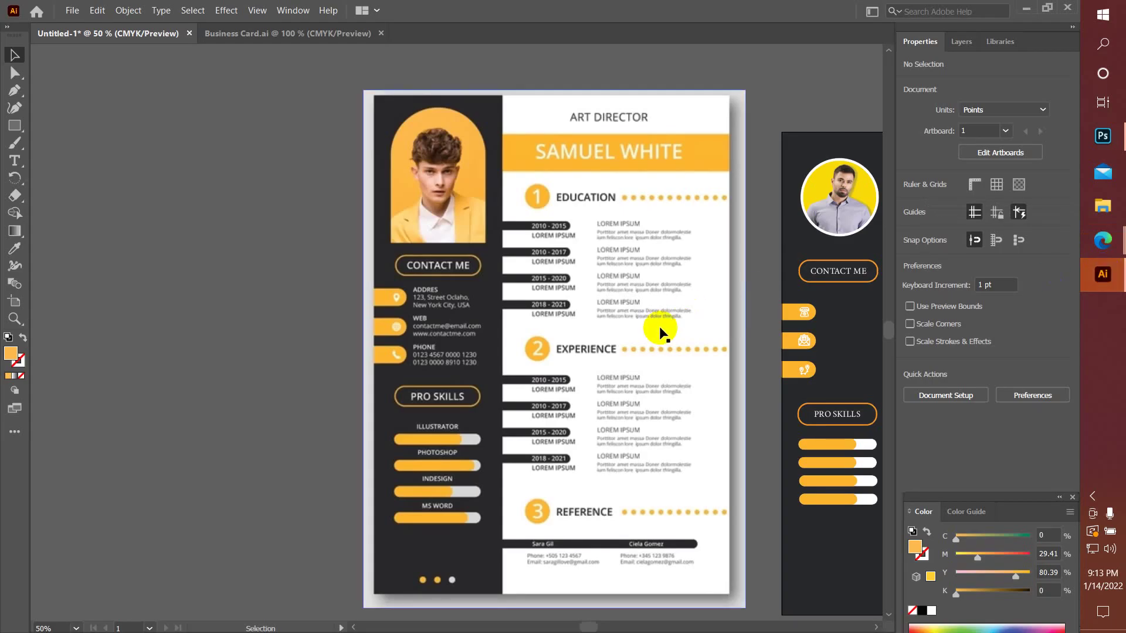
pyautogui.scroll(-1, 661, 333)
pyautogui.hscroll(5, 619, 322)
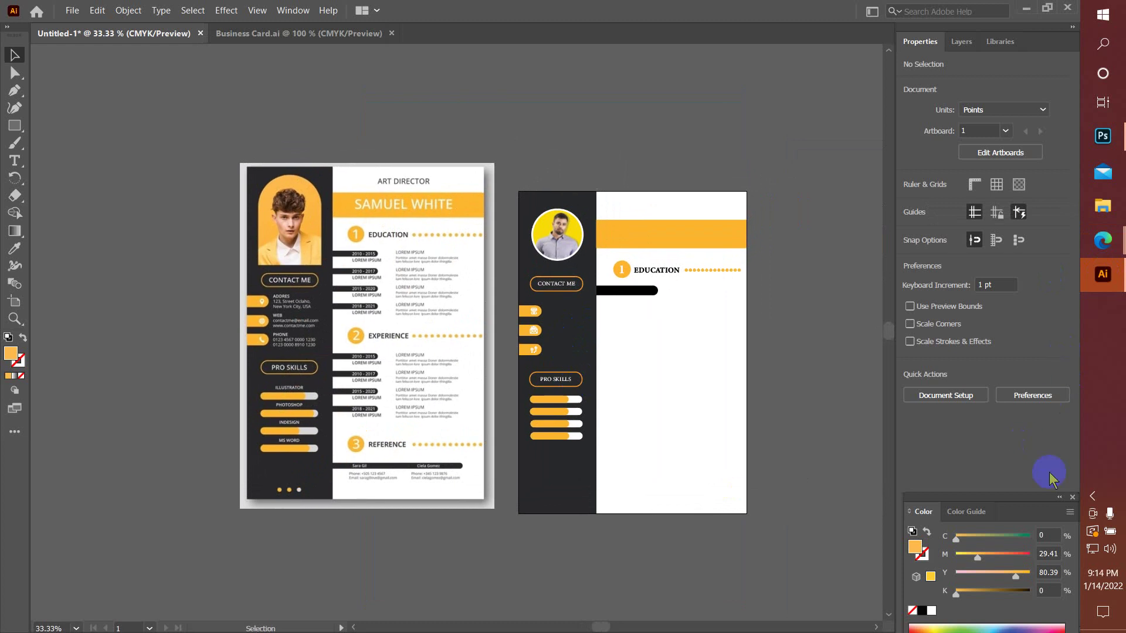
pyautogui.click(1103, 206)
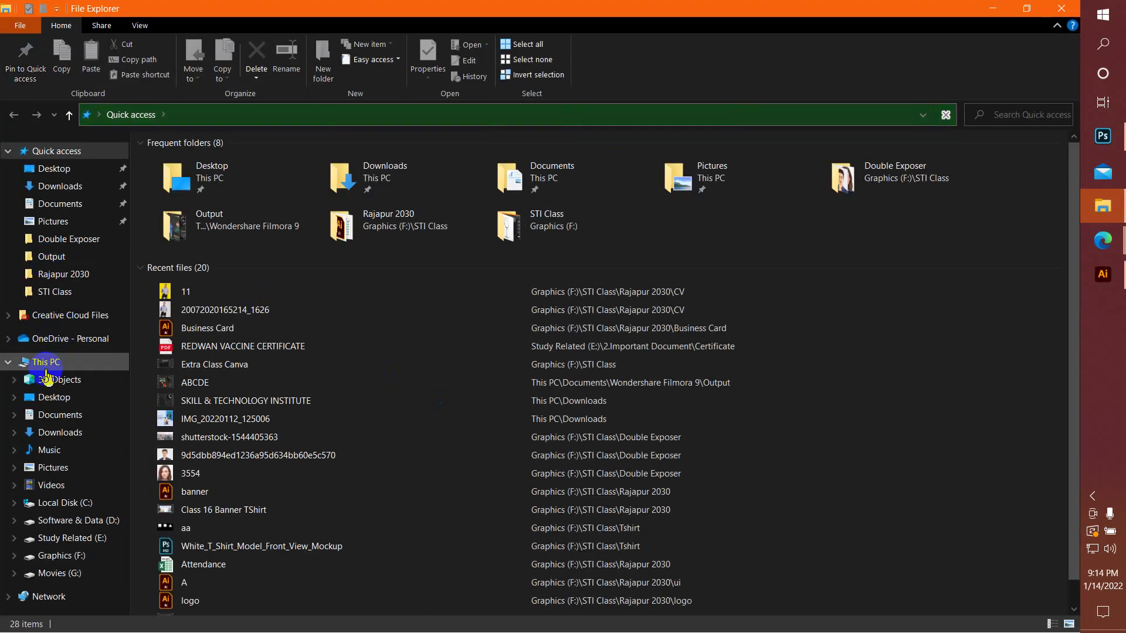
# - Open the Attendance workbook from Graphics (F:) › STI Class › Rajapur 2030
pyautogui.click(51, 363)
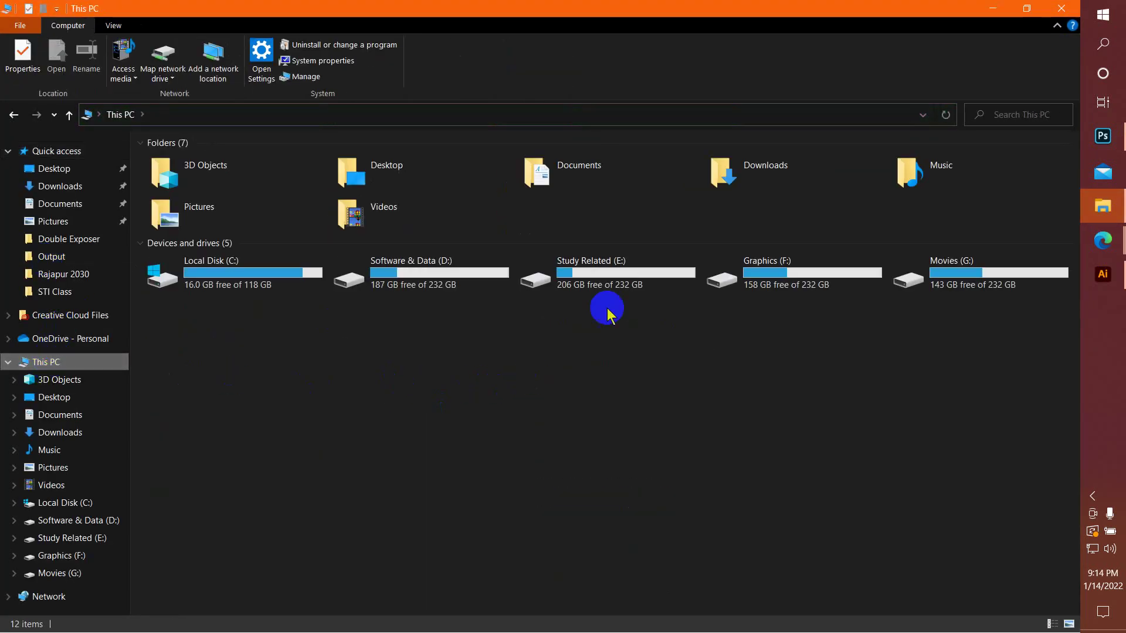
pyautogui.moveTo(792, 273)
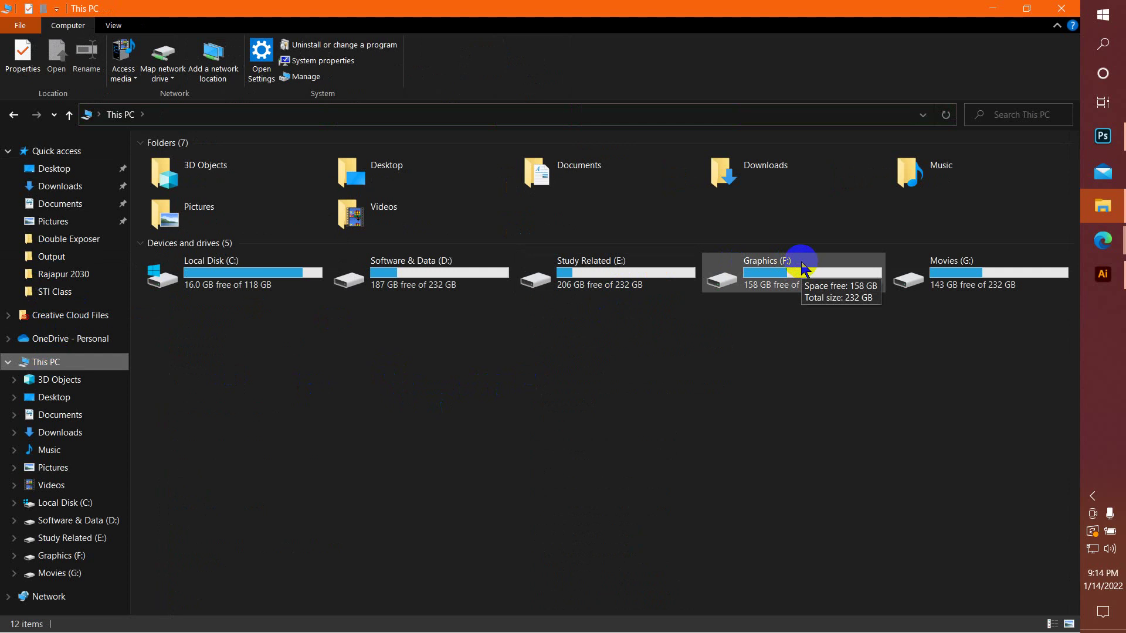
pyautogui.doubleClick(802, 265)
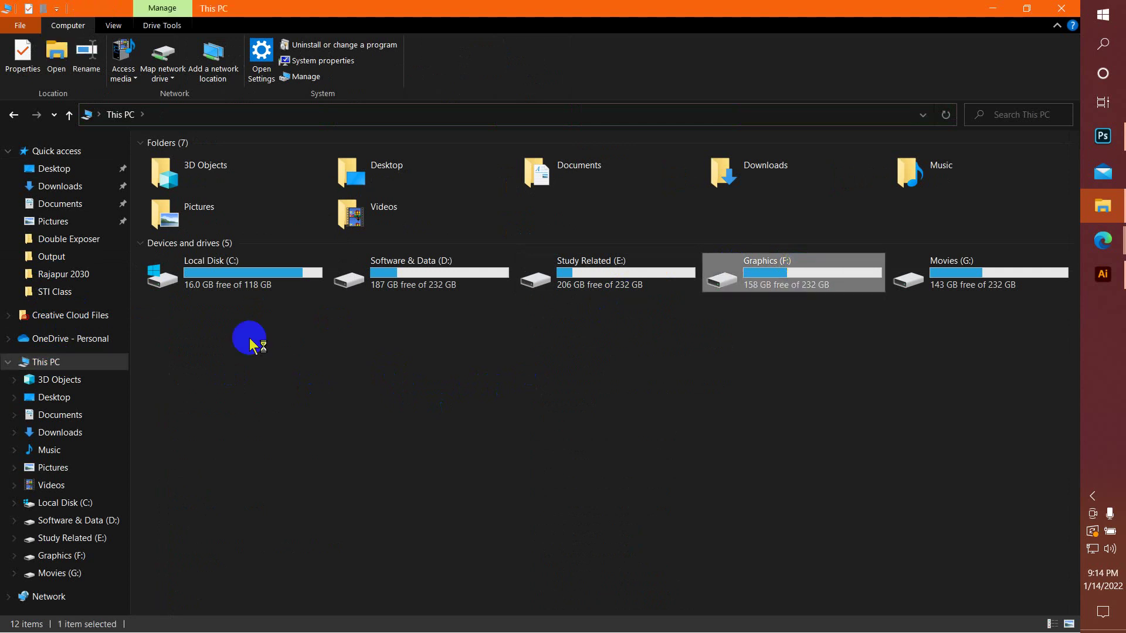
pyautogui.doubleClick(185, 258)
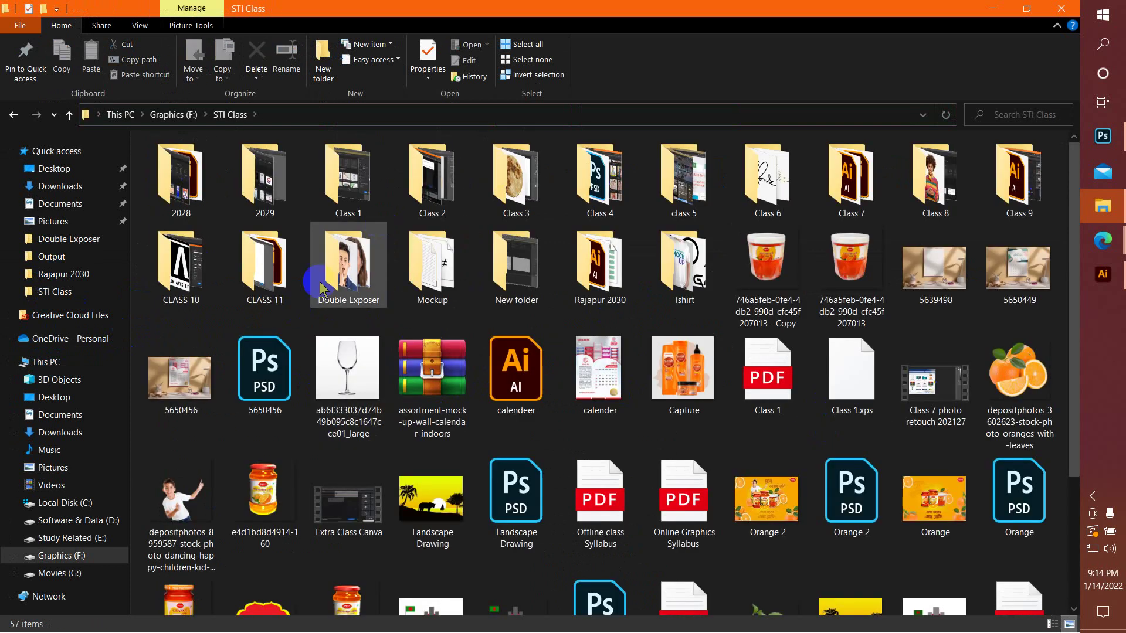
pyautogui.doubleClick(621, 296)
pyautogui.doubleClick(885, 200)
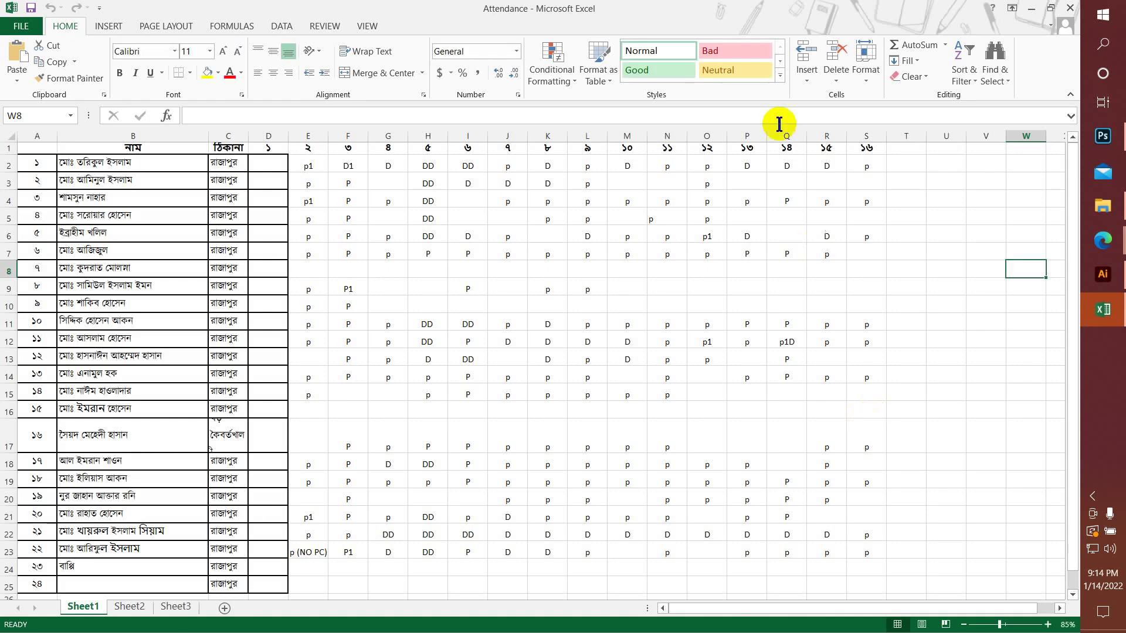
# - Select cell T1 and launch the Avro Bengali keyboard
pyautogui.click(906, 147)
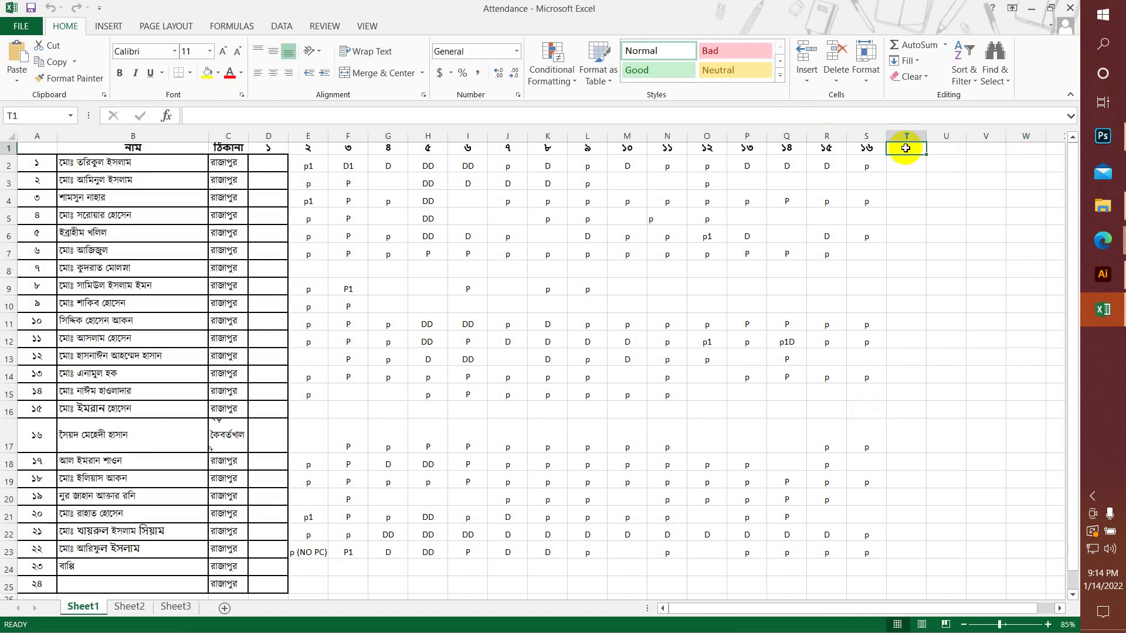
pyautogui.click(1102, 44)
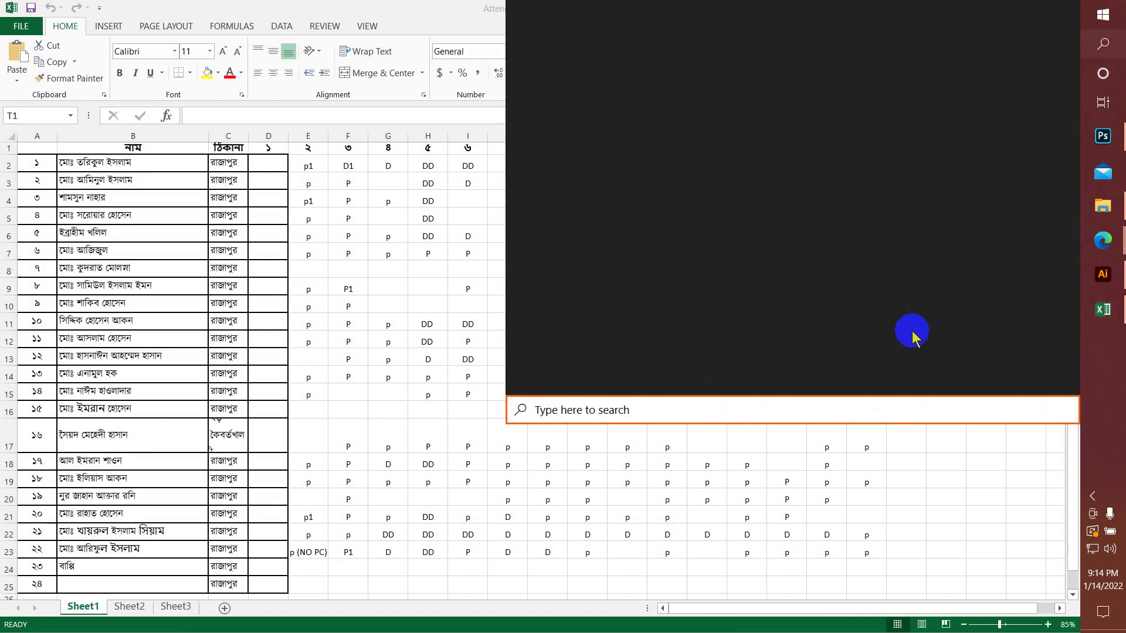
pyautogui.click(734, 373)
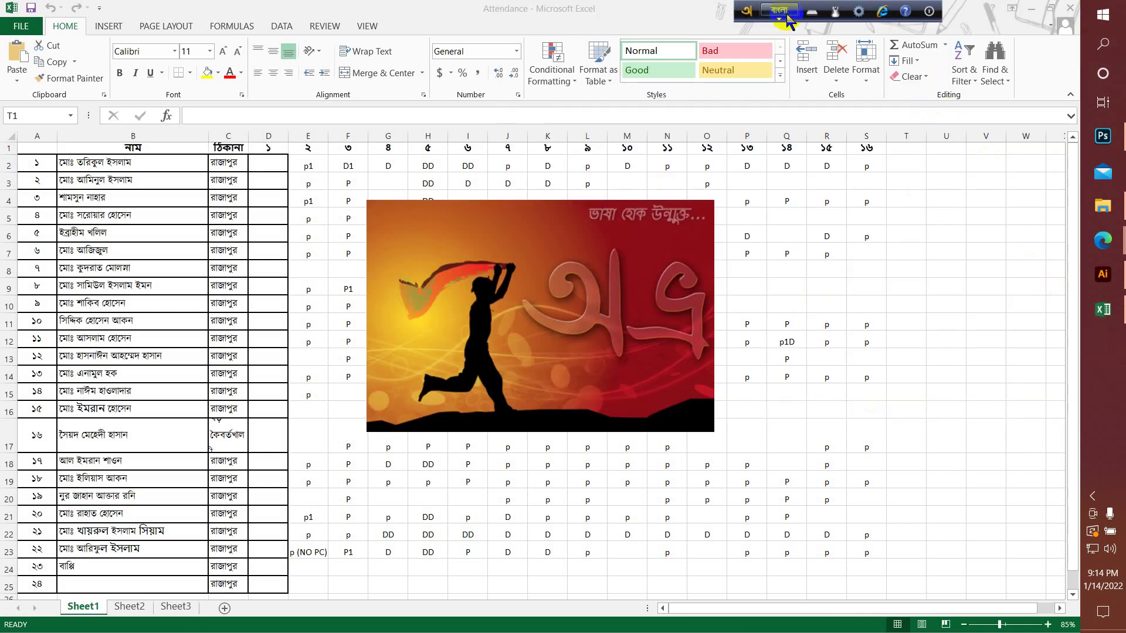
pyautogui.click(786, 16)
pyautogui.click(897, 151)
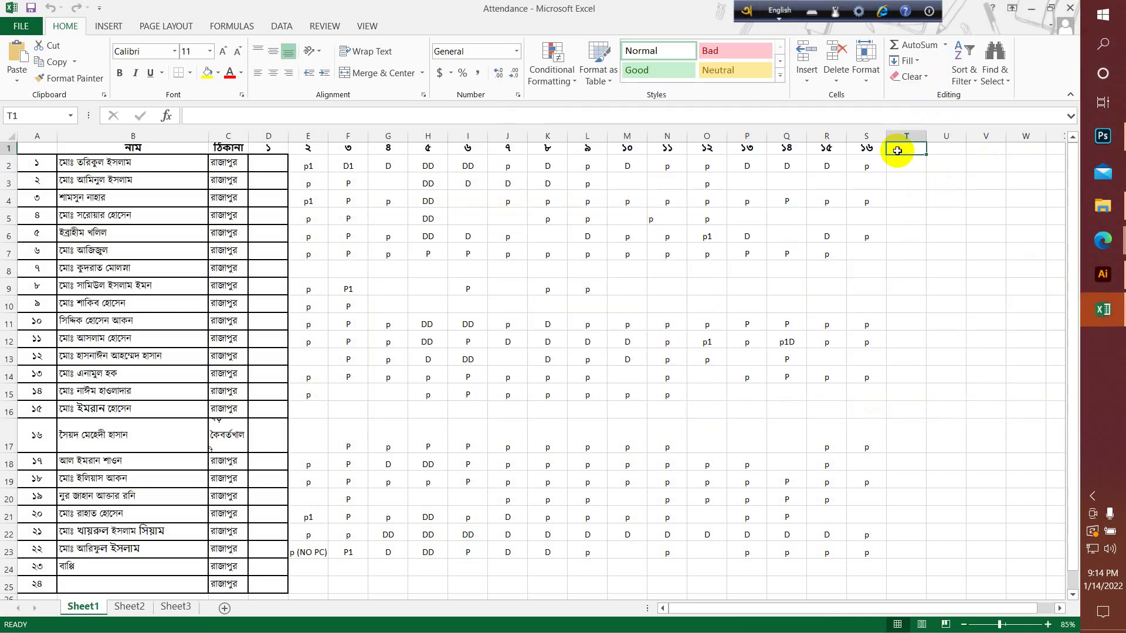
# - Enter the Bengali day header ১৭ in T1 and make it bold
pyautogui.write('1')
pyautogui.press('BackSpace')
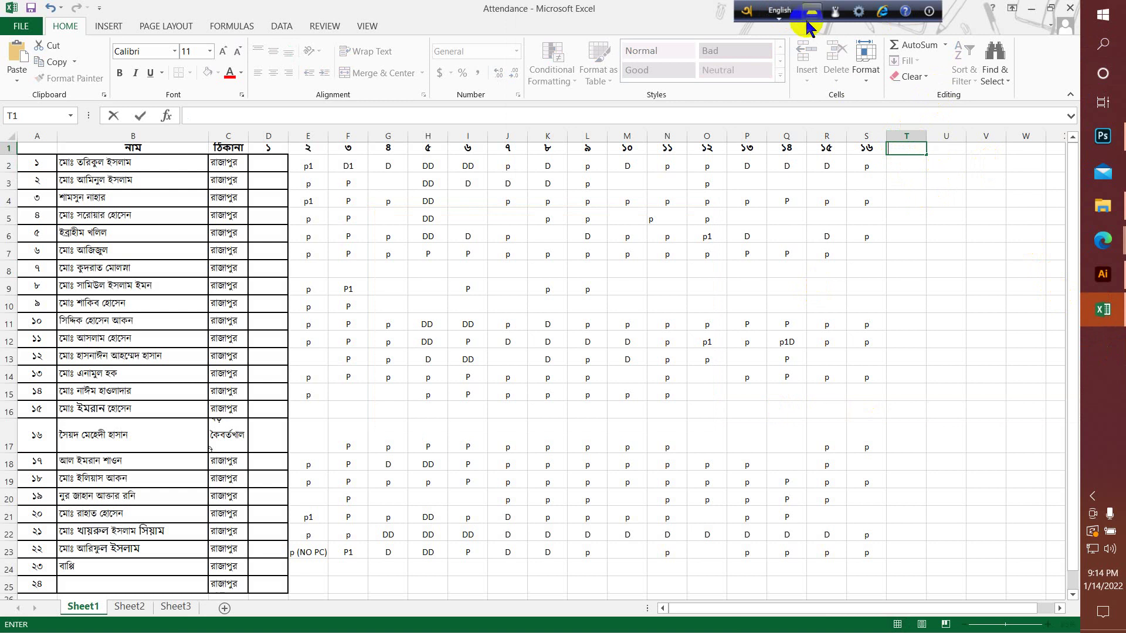
pyautogui.click(786, 14)
pyautogui.click(904, 149)
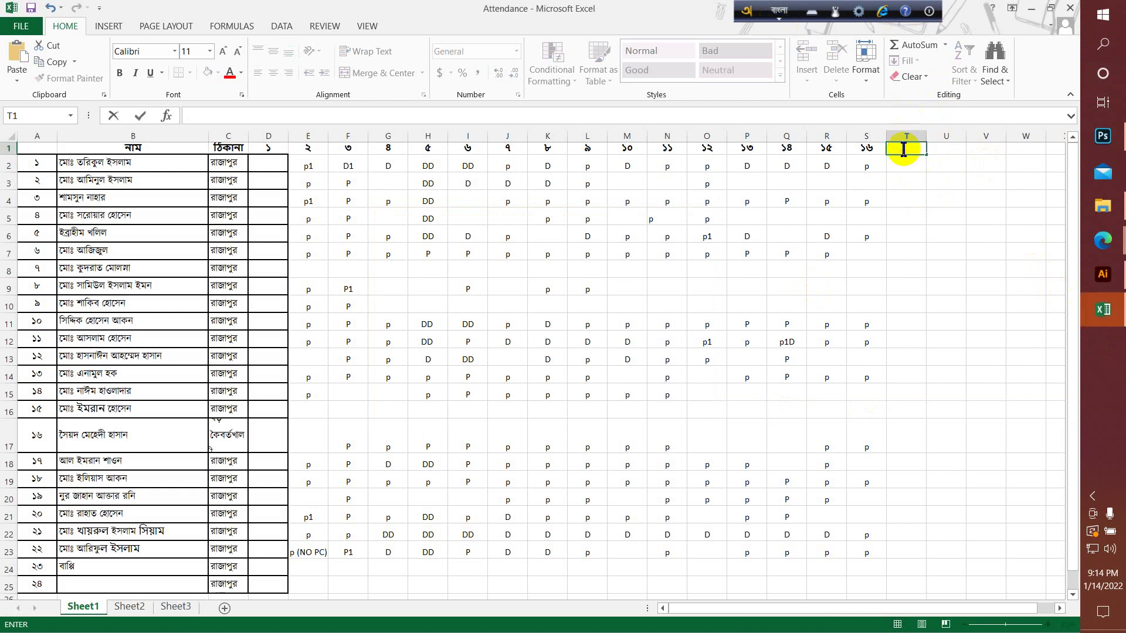
pyautogui.write('19')
pyautogui.press('BackSpace')
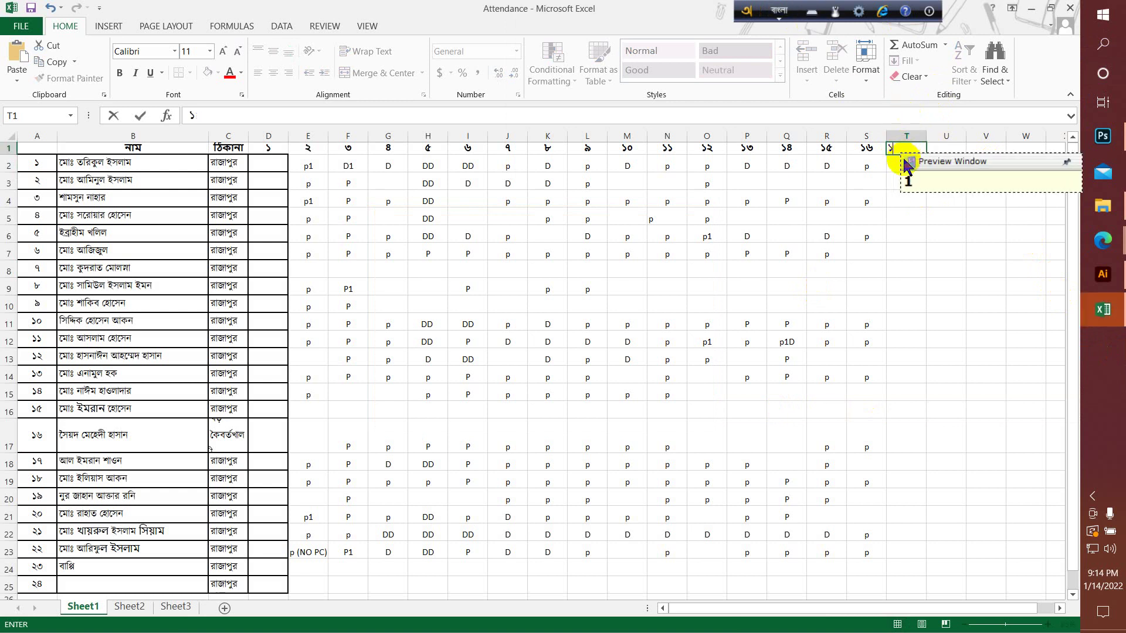
pyautogui.write('7')
pyautogui.press('Return')
pyautogui.click(897, 148)
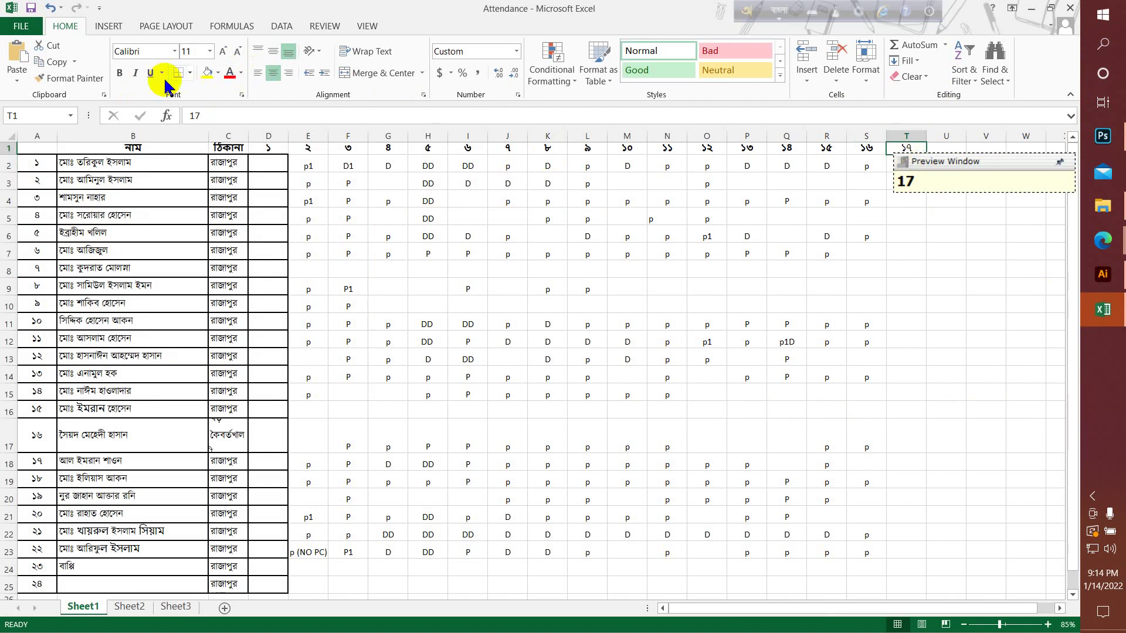
# - Switch typing to English and mark the first student in T2 present with P
pyautogui.moveTo(995, 161); pyautogui.dragTo(1076, 175)
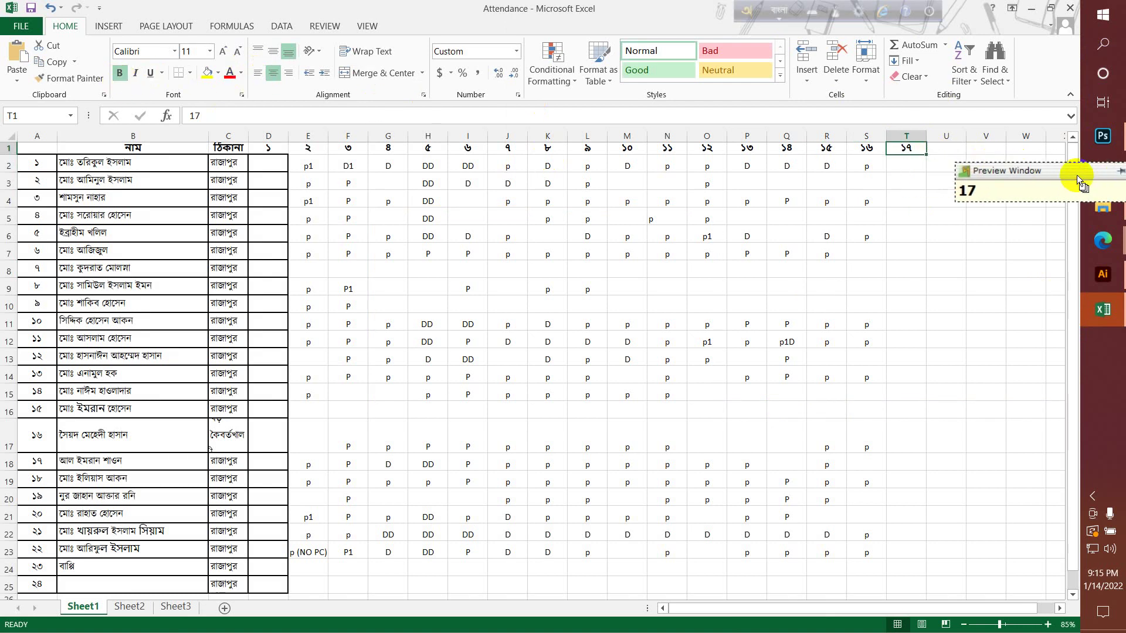
pyautogui.click(906, 165)
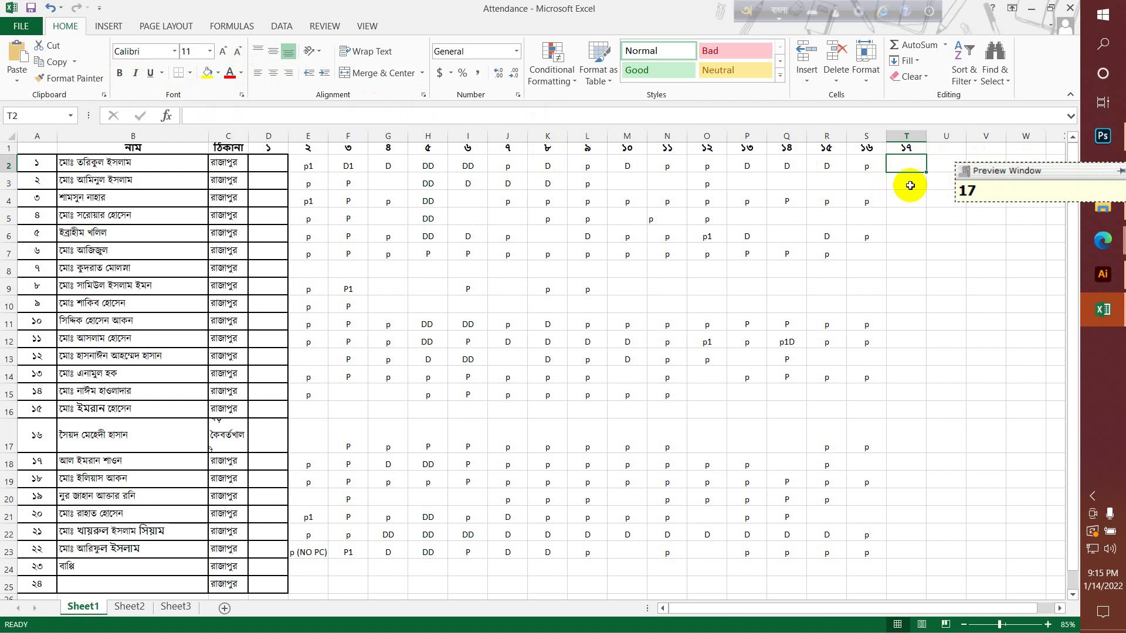
pyautogui.write('P')
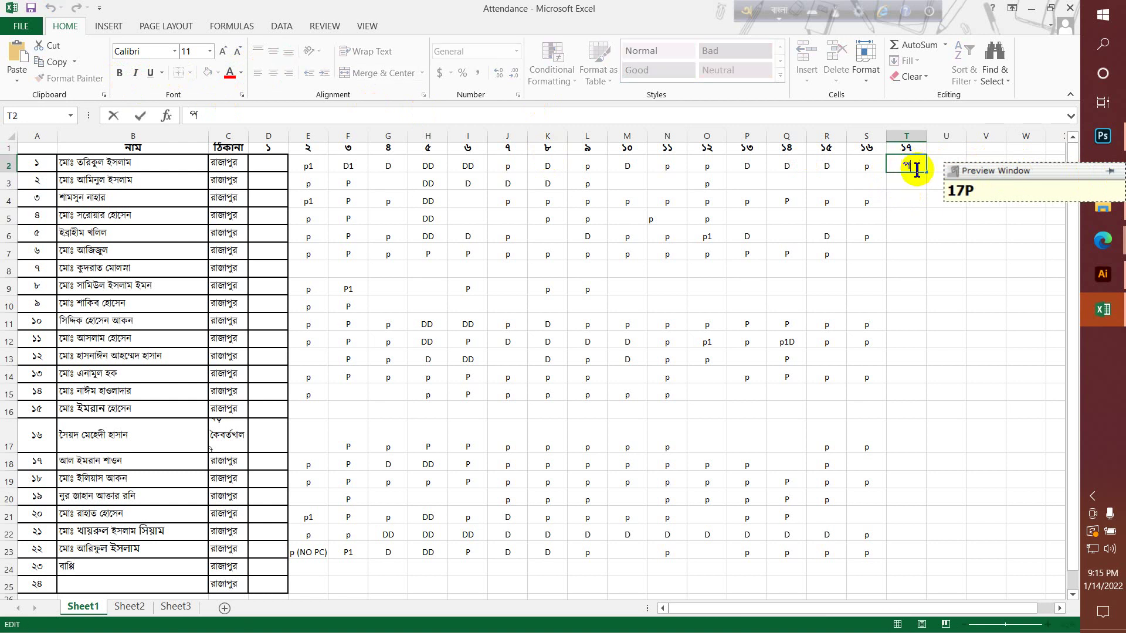
pyautogui.press('BackSpace')
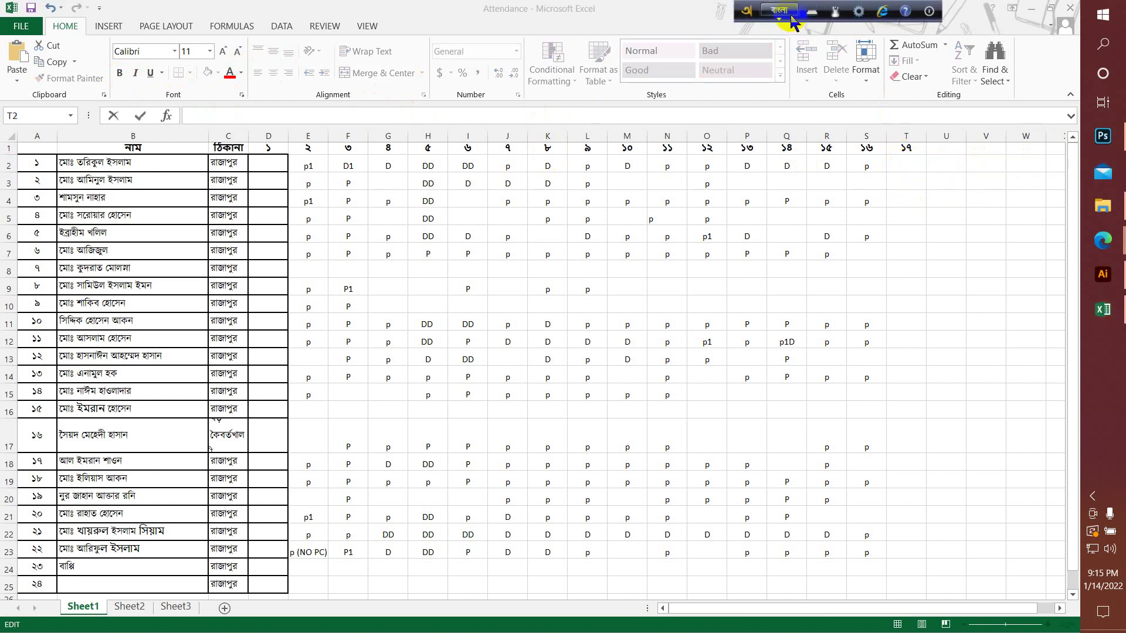
pyautogui.click(912, 168)
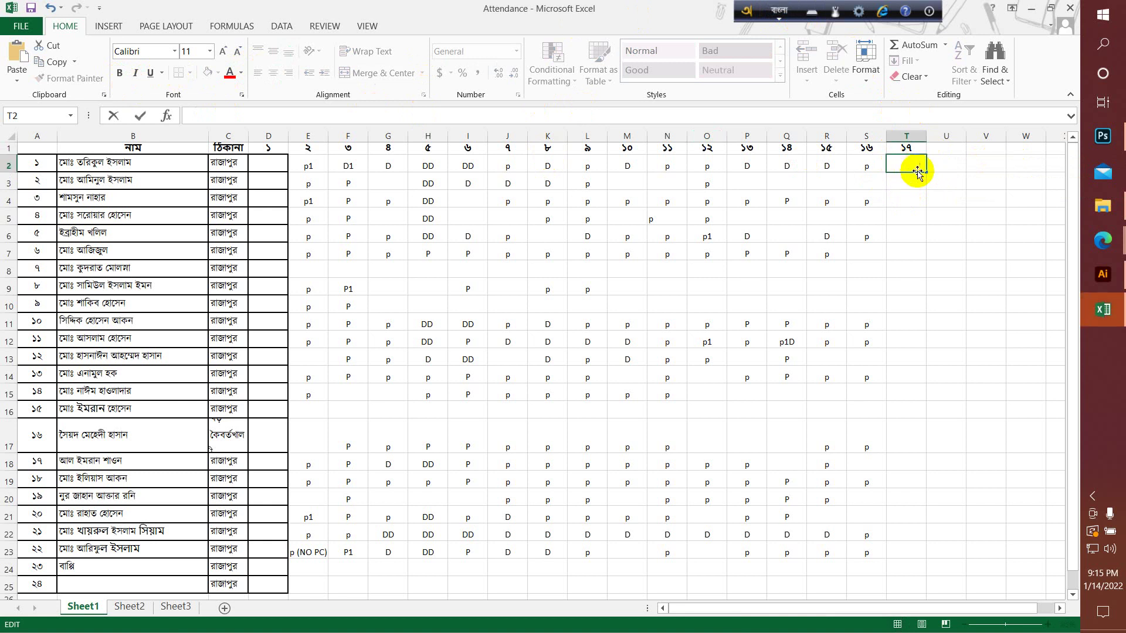
pyautogui.write('P')
pyautogui.press('BackSpace')
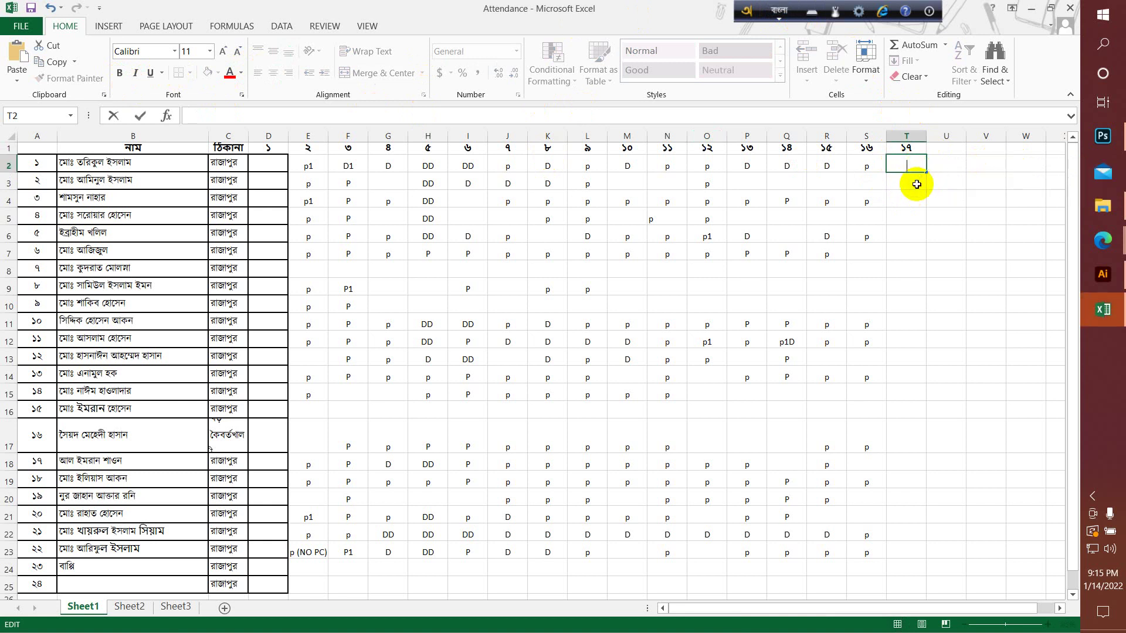
pyautogui.click(779, 11)
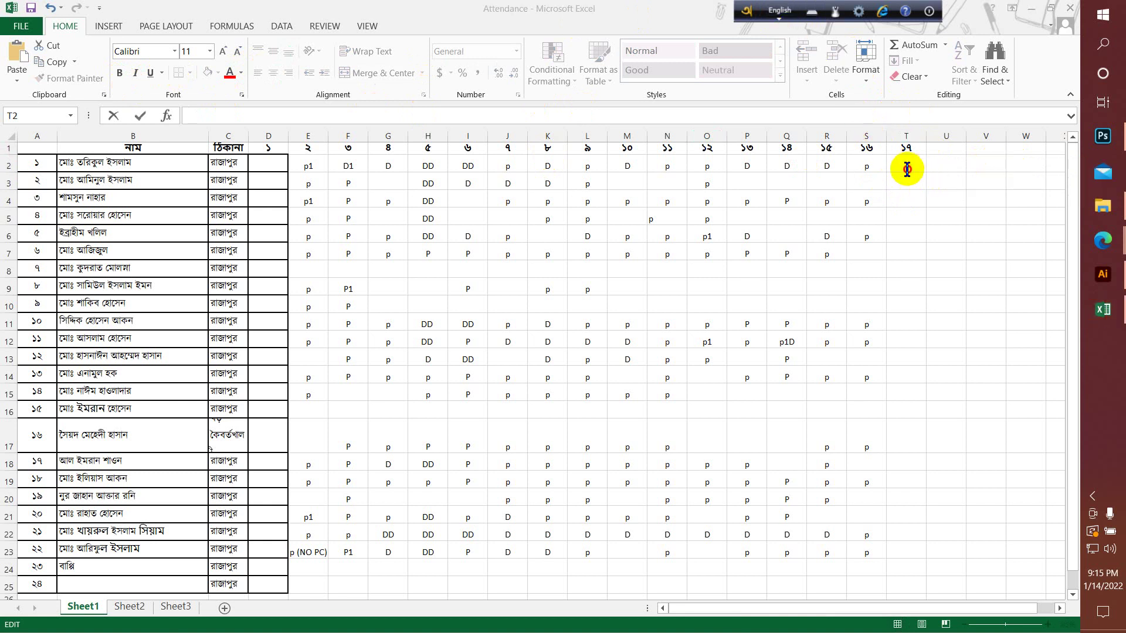
pyautogui.click(910, 167)
pyautogui.write('P')
pyautogui.press('Return')
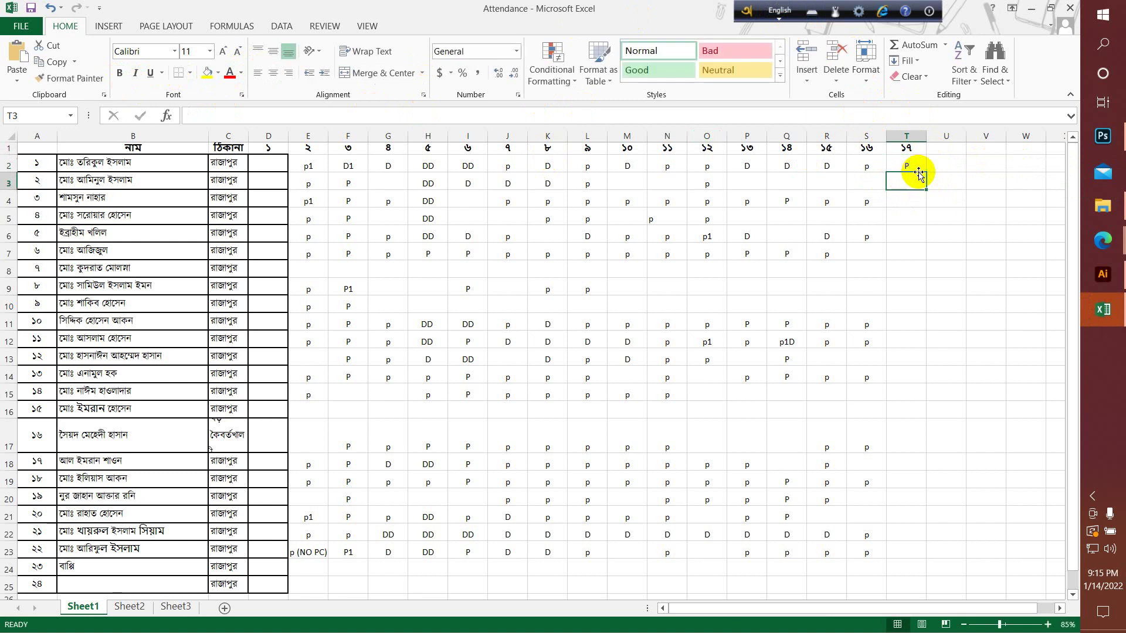
# - Mark more present students P down column T, including T7 and T11, skipping absentees
pyautogui.press('Down')
pyautogui.write('P')
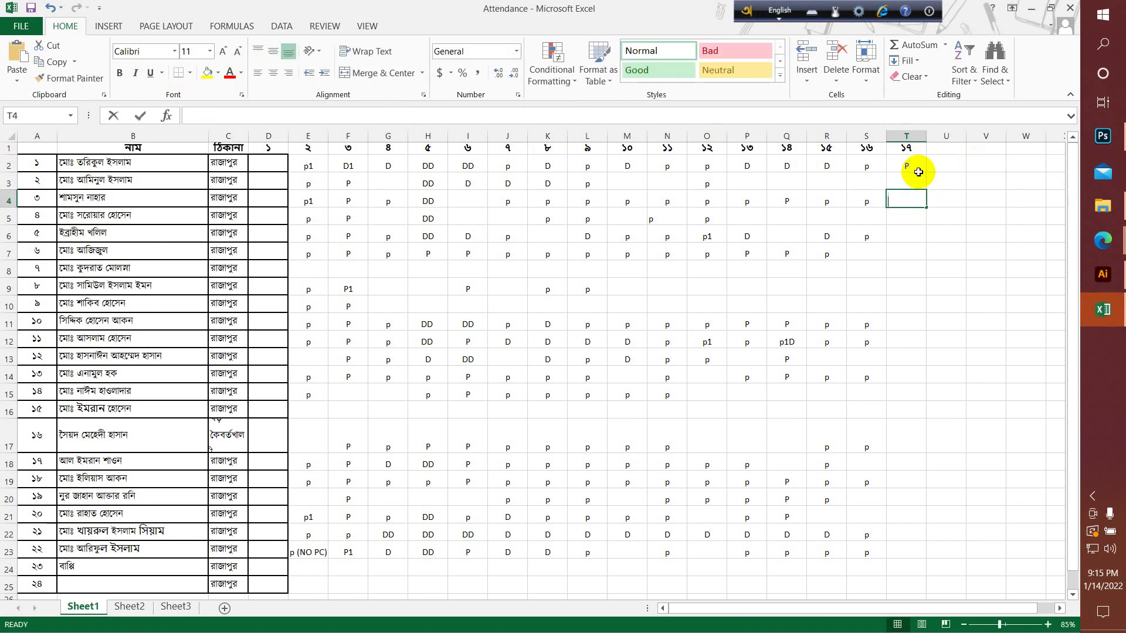
pyautogui.press('Return')
pyautogui.press('Down')
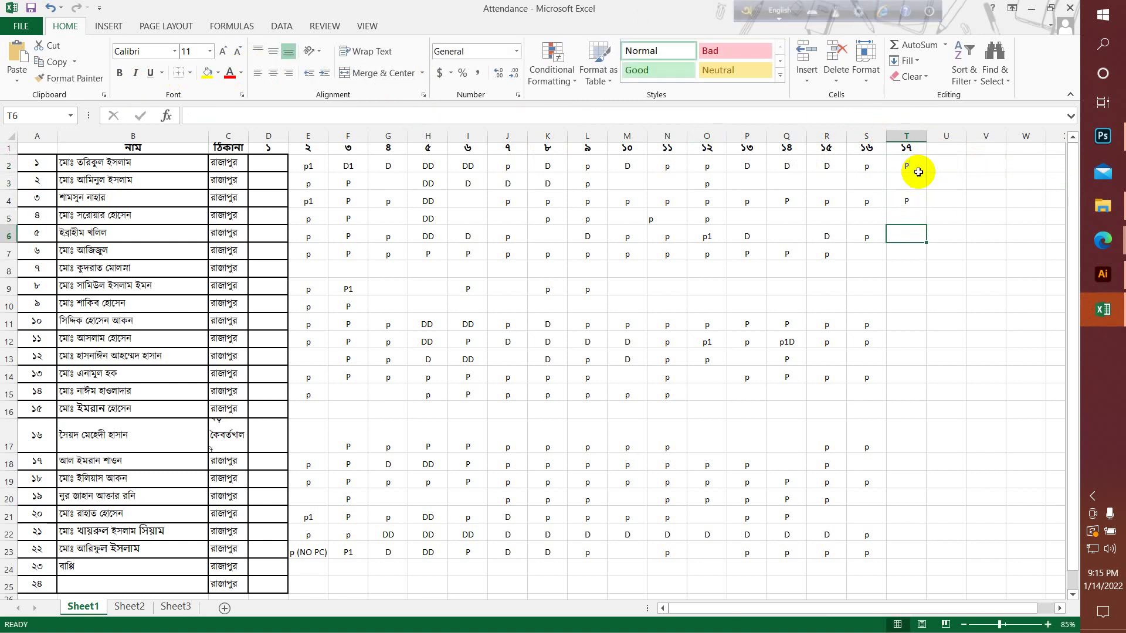
pyautogui.press('Down')
pyautogui.write('P')
pyautogui.press('Return')
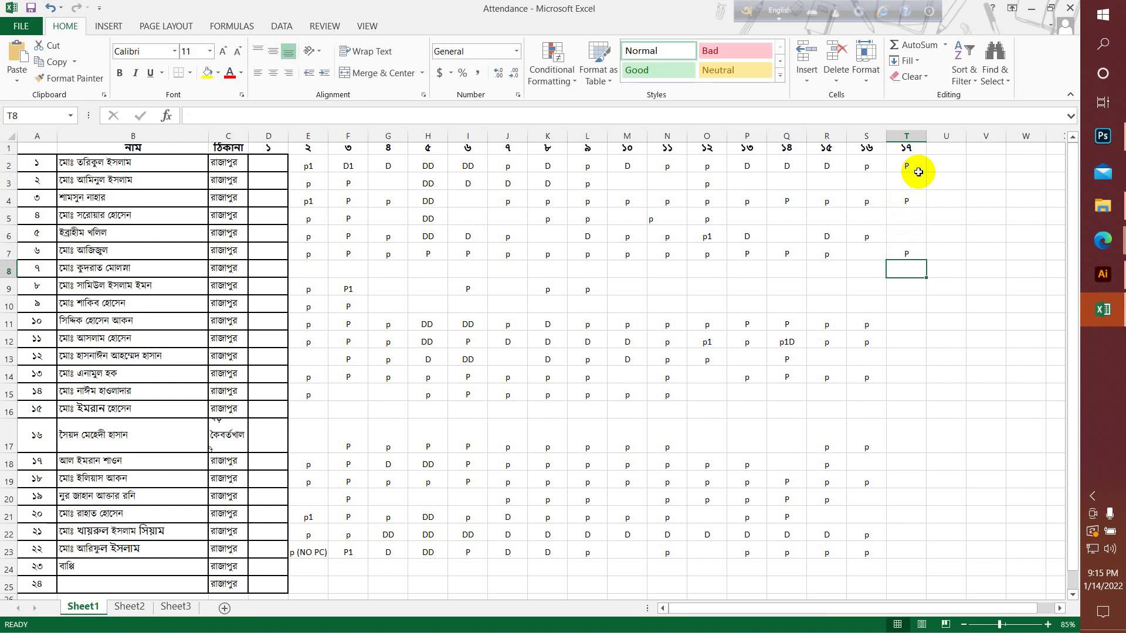
pyautogui.press('Down')
pyautogui.press('Down')
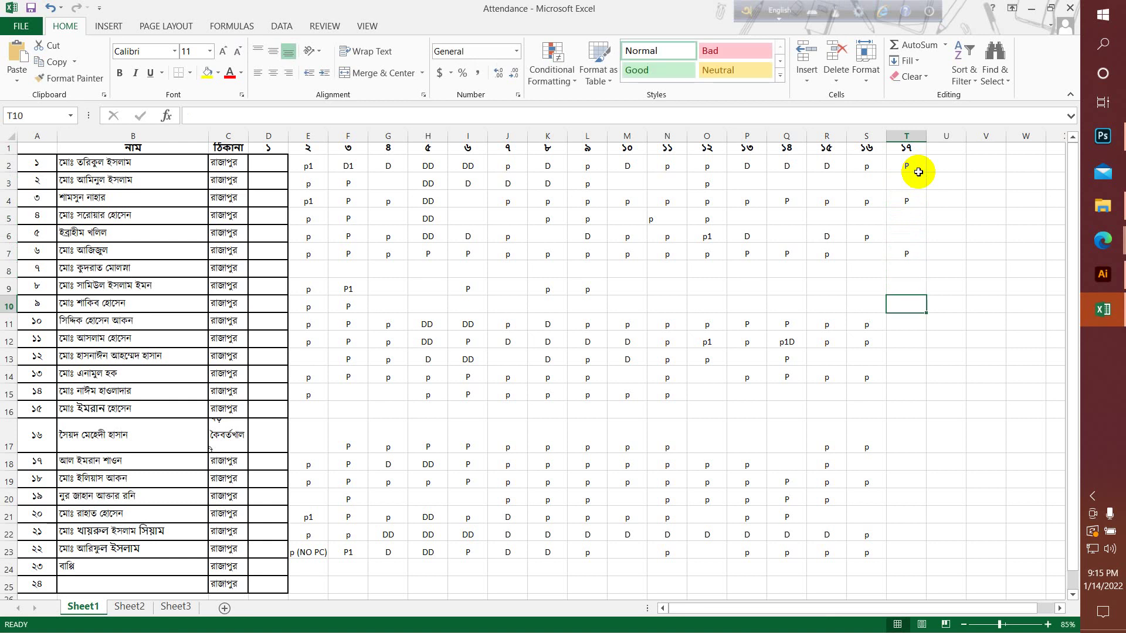
pyautogui.press('Down')
pyautogui.write('P')
pyautogui.press('Return')
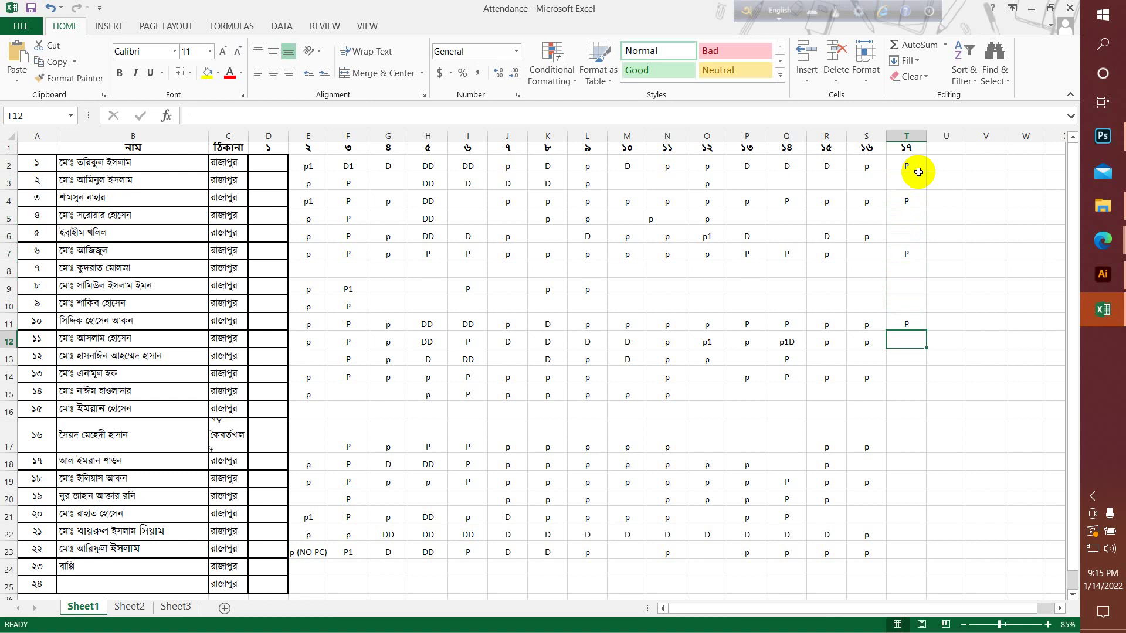
# - Add further P marks lower in column T, including T20 and T22, and review them
pyautogui.press('Up')
pyautogui.press('Up')
pyautogui.press('Up')
pyautogui.press('Up')
pyautogui.press('Up')
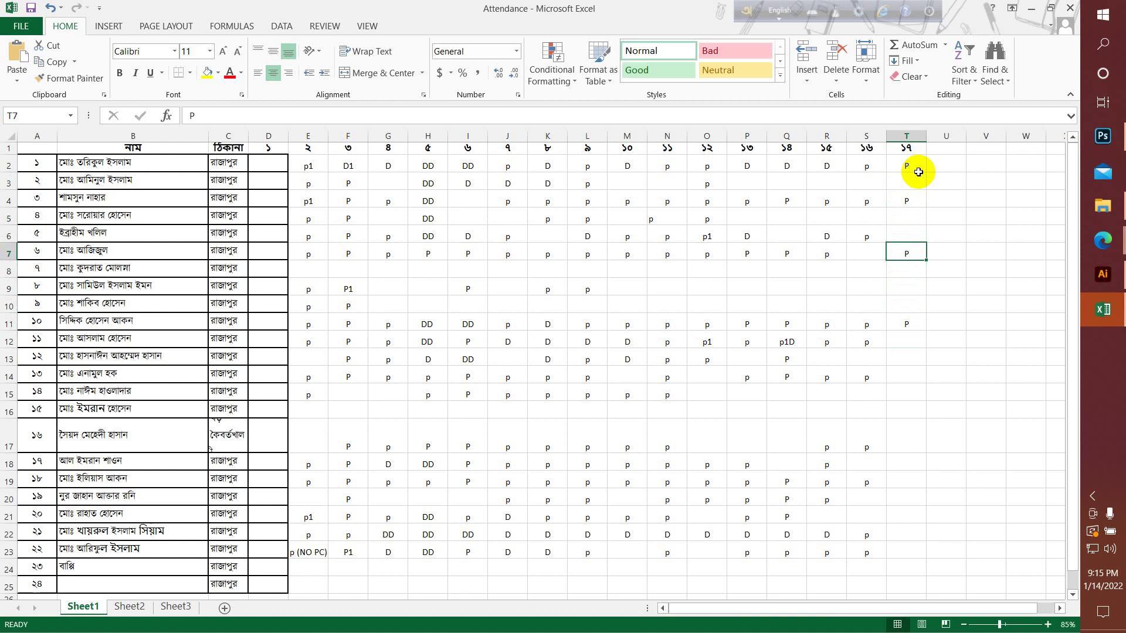
pyautogui.press('Left')
pyautogui.write('P')
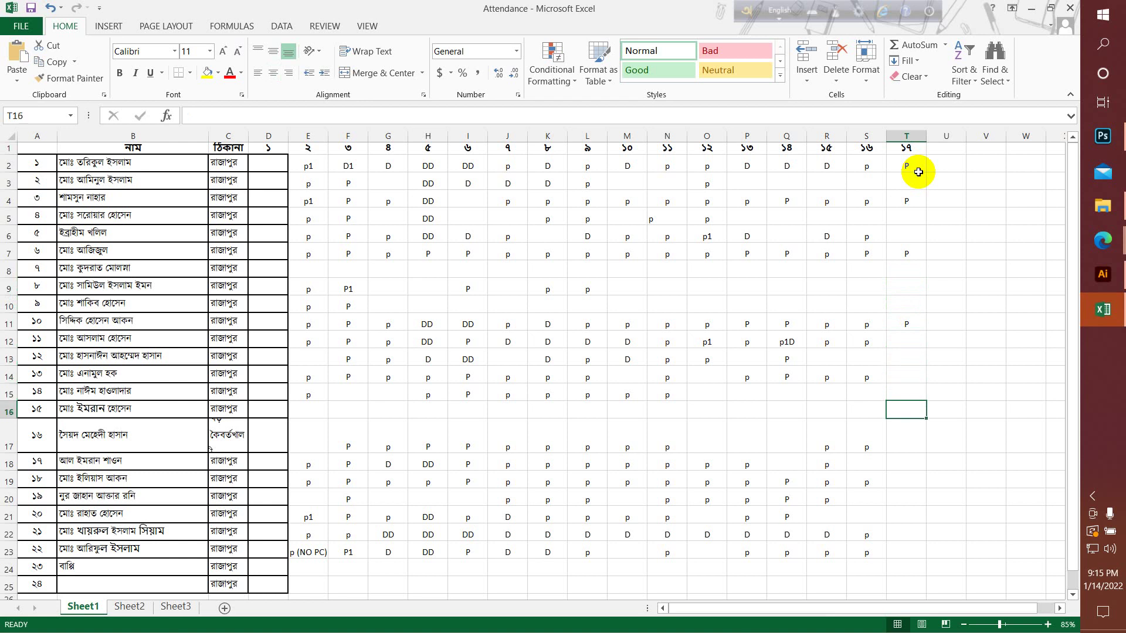
pyautogui.press('Down')
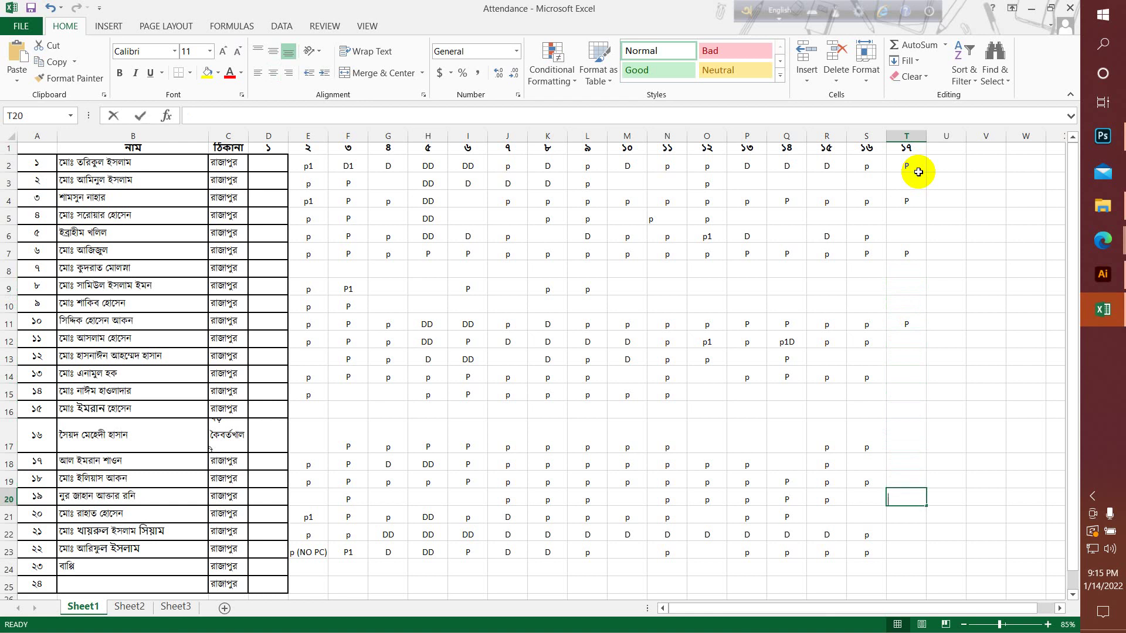
pyautogui.write('P')
pyautogui.press('Return')
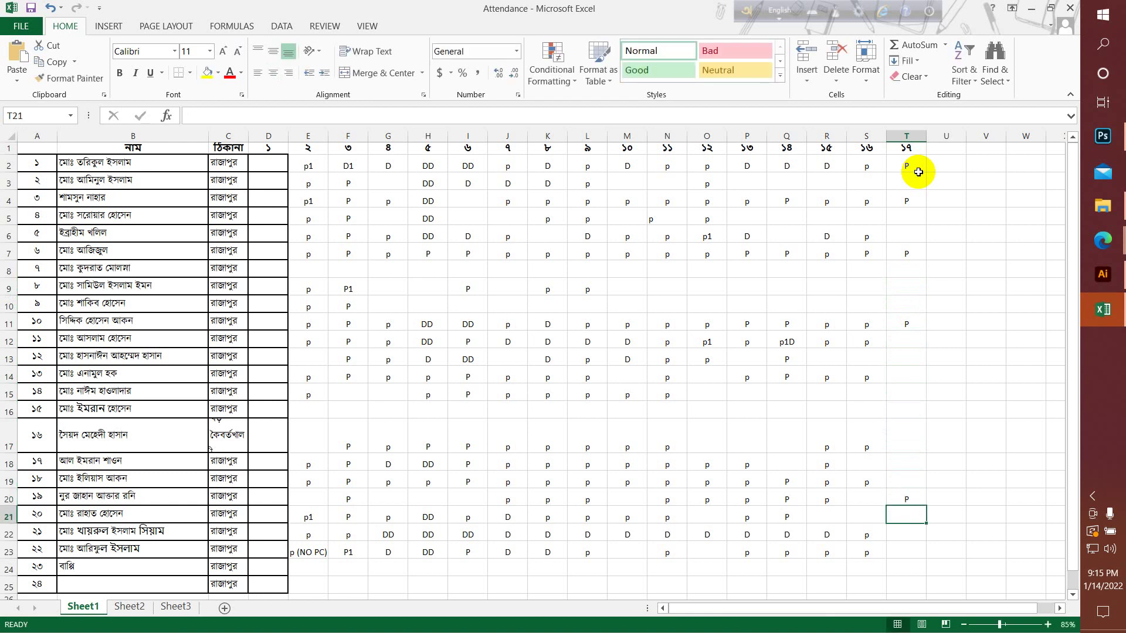
pyautogui.write('P')
pyautogui.press('Return')
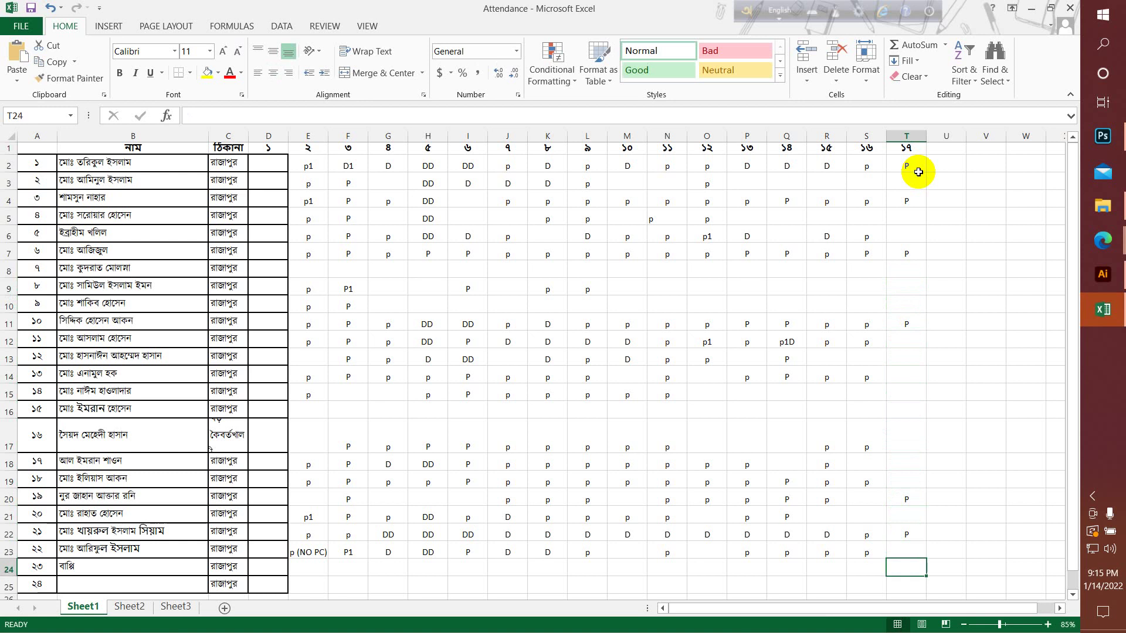
pyautogui.press('Up')
pyautogui.press('Up')
pyautogui.press('Up')
pyautogui.press('Up')
pyautogui.press('Up')
pyautogui.press('Up')
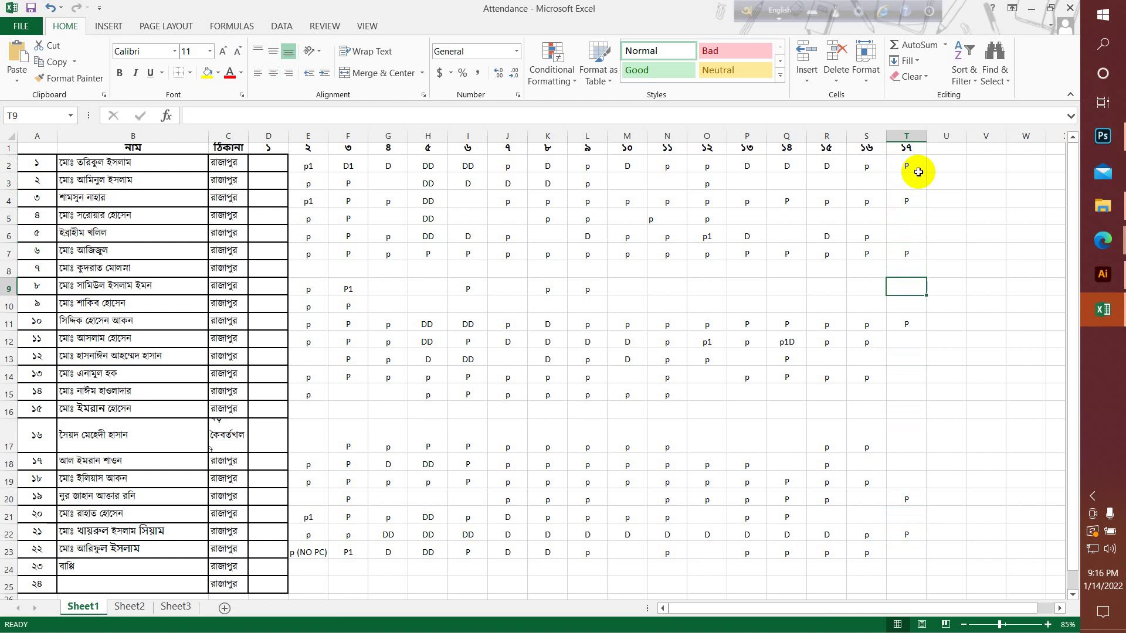
# - Scroll through the Google Meet participant list, then return to the Attendance sheet
pyautogui.moveTo(1102, 240)
pyautogui.click(997, 235)
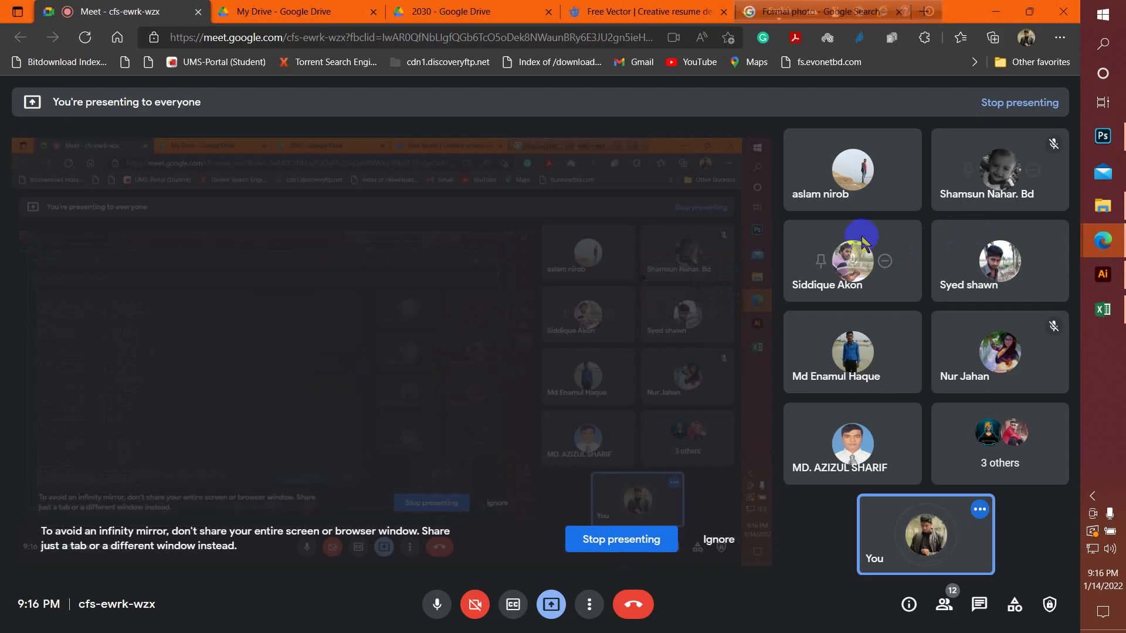
pyautogui.click(945, 604)
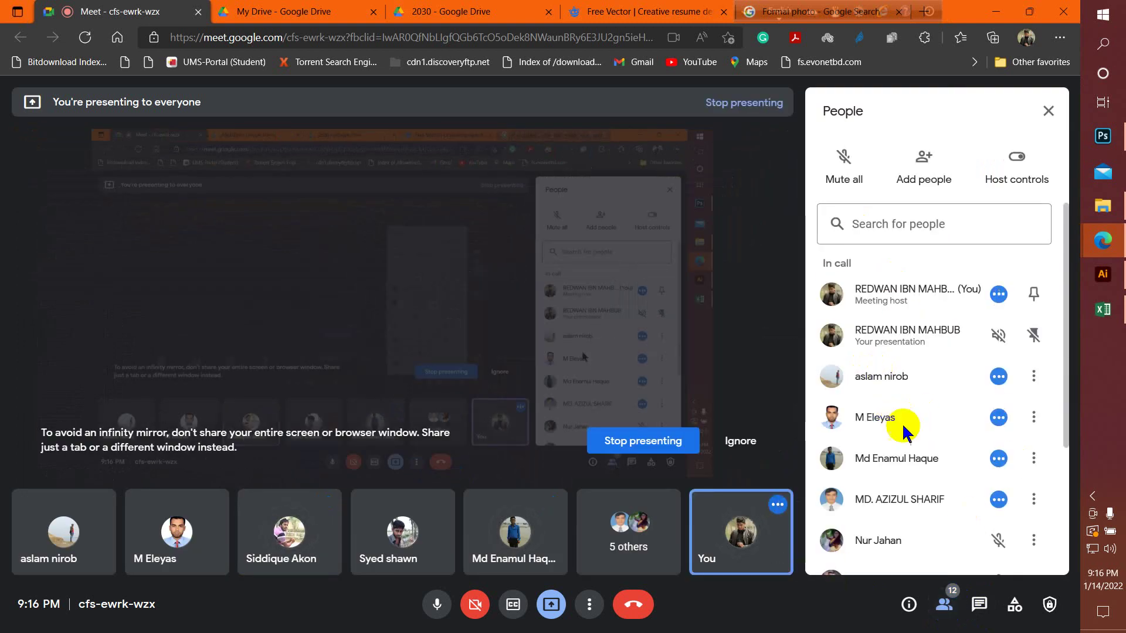
pyautogui.moveTo(1067, 328); pyautogui.dragTo(1069, 402)
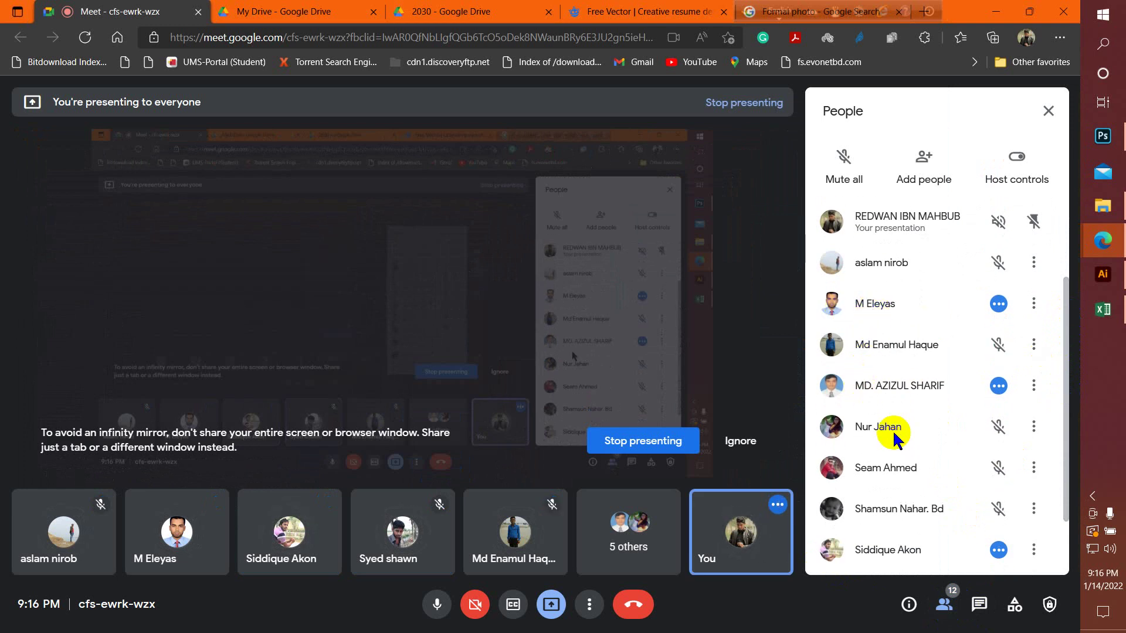
pyautogui.click(1102, 309)
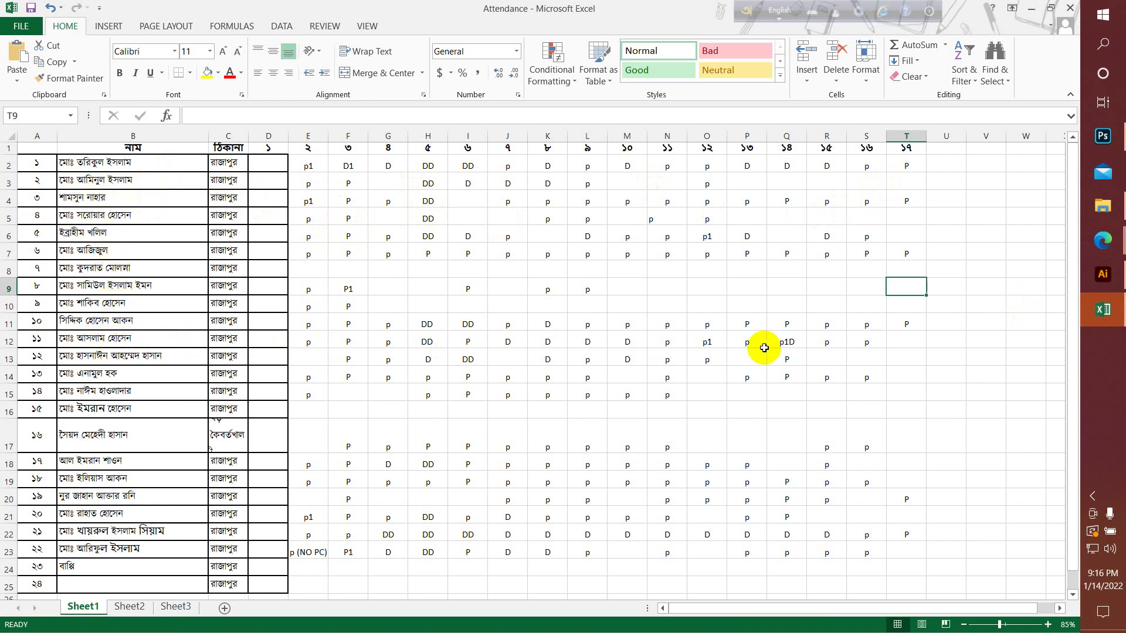
# - Enter P in cells T12, T19 and T14, with a brief check of Meet between
pyautogui.click(913, 342)
pyautogui.write('P')
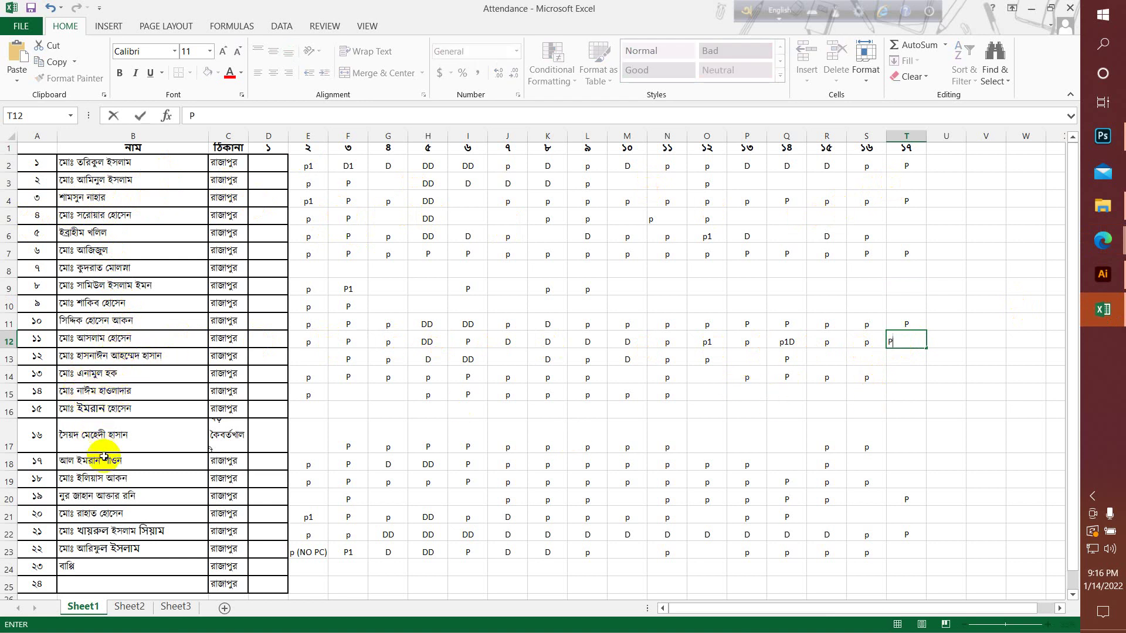
pyautogui.click(105, 479)
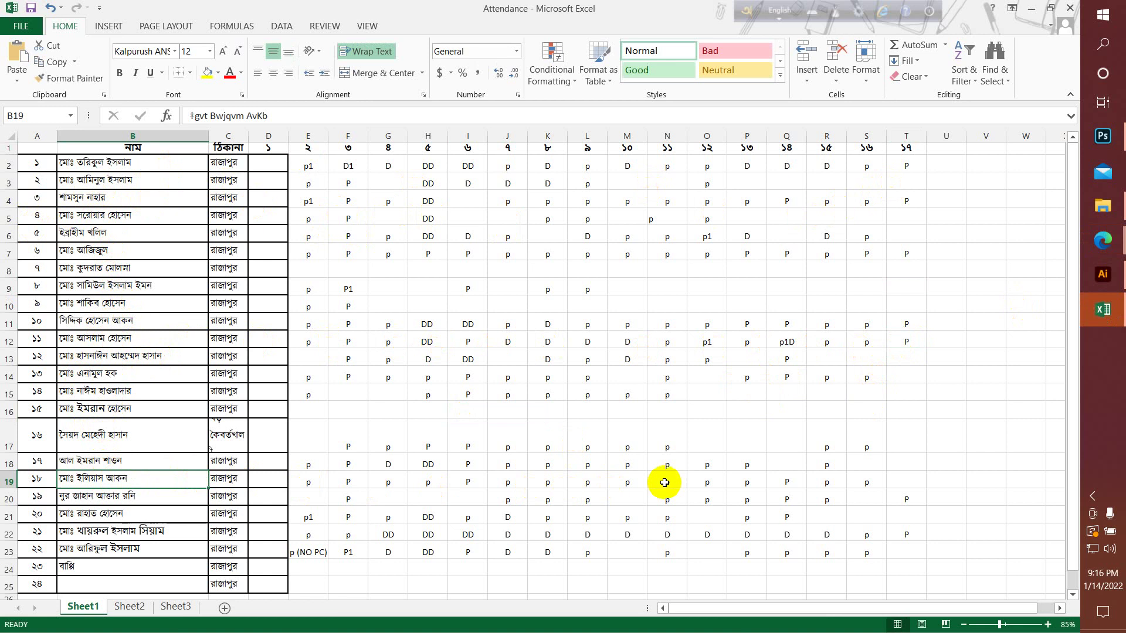
pyautogui.click(898, 478)
pyautogui.write('P')
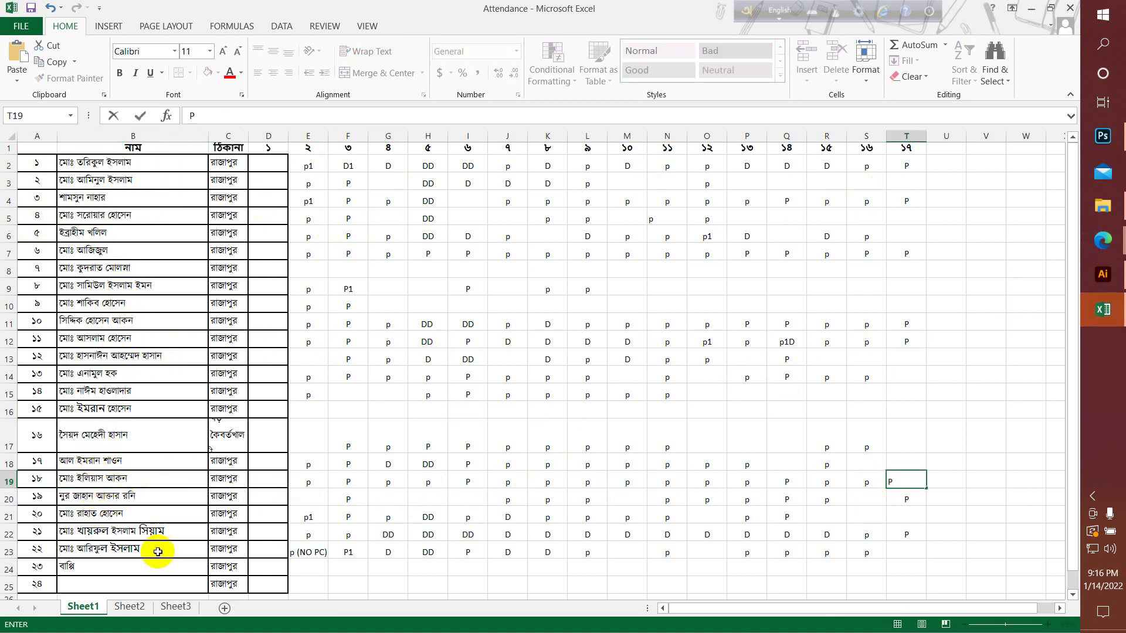
pyautogui.moveTo(1102, 240)
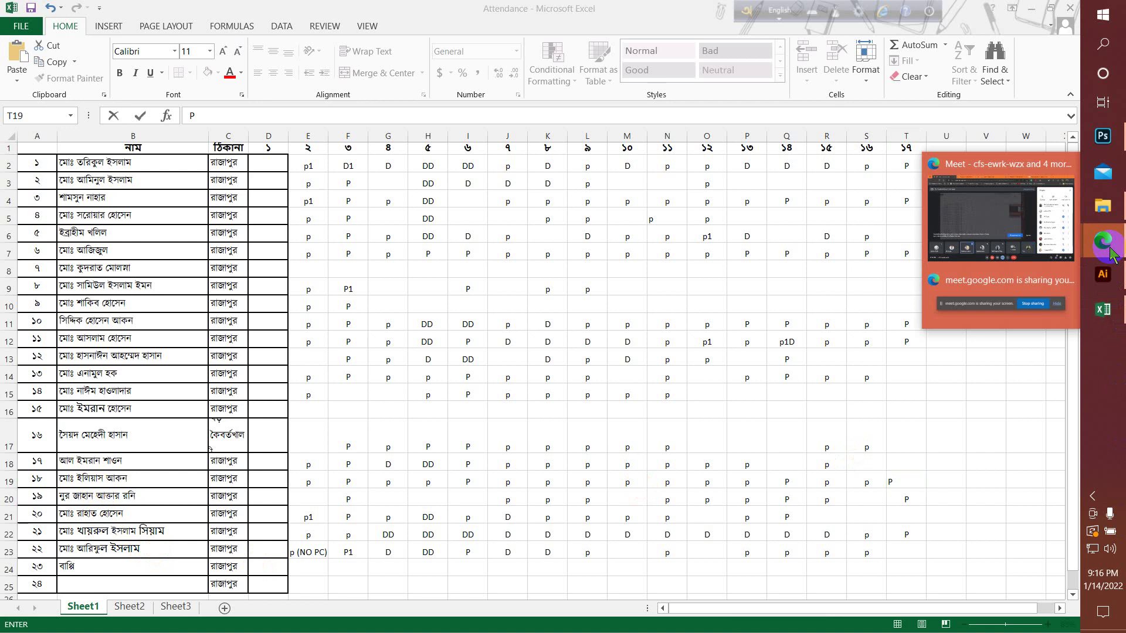
pyautogui.click(1004, 233)
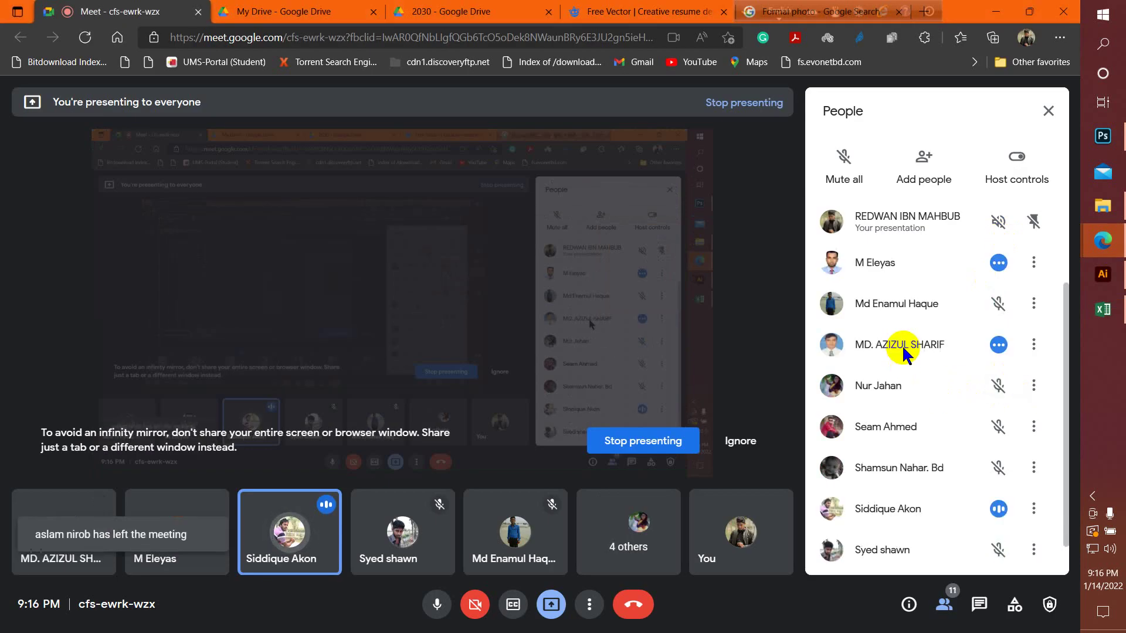
pyautogui.click(1104, 314)
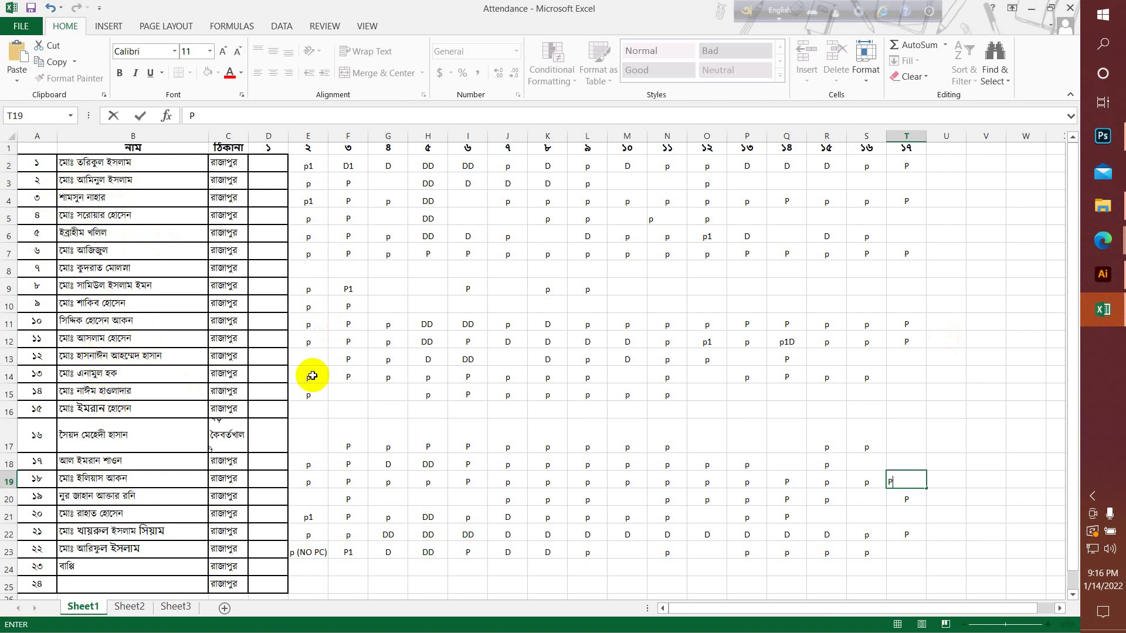
pyautogui.click(898, 376)
pyautogui.write('P')
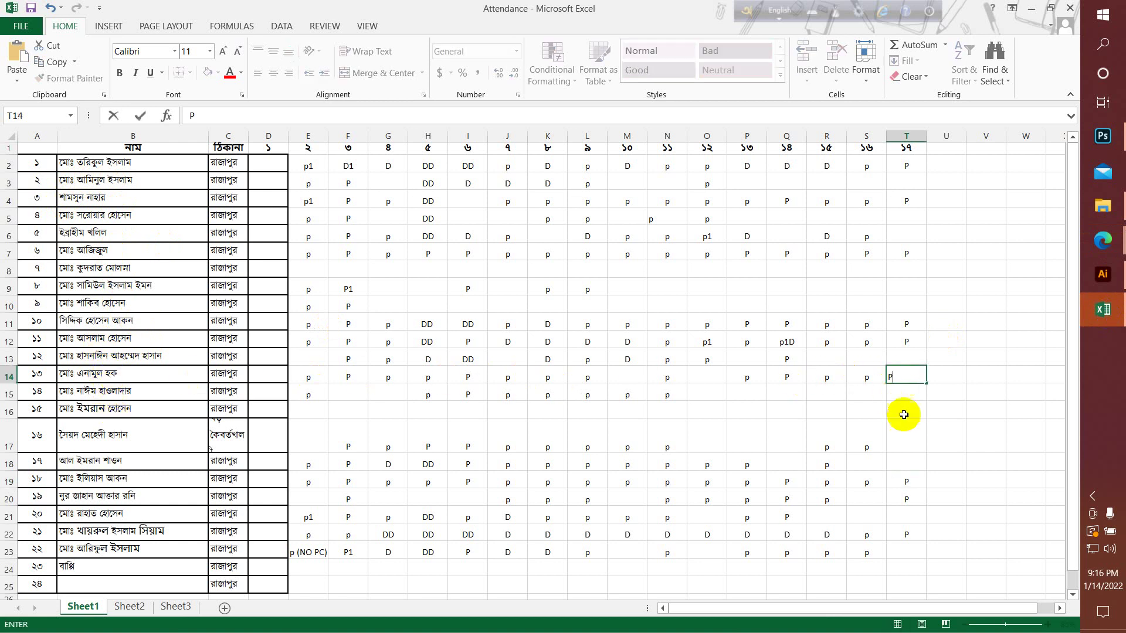
pyautogui.click(909, 426)
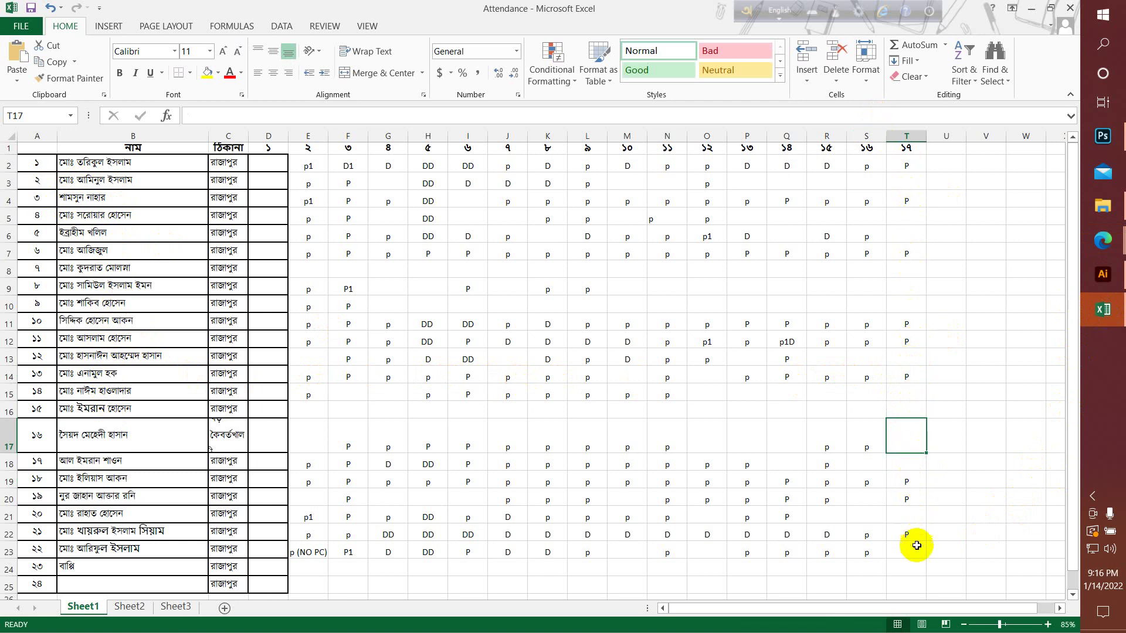
# - Pin the speaking Meet participant to the main stage, mute their mic, then return to Excel
pyautogui.click(1100, 276)
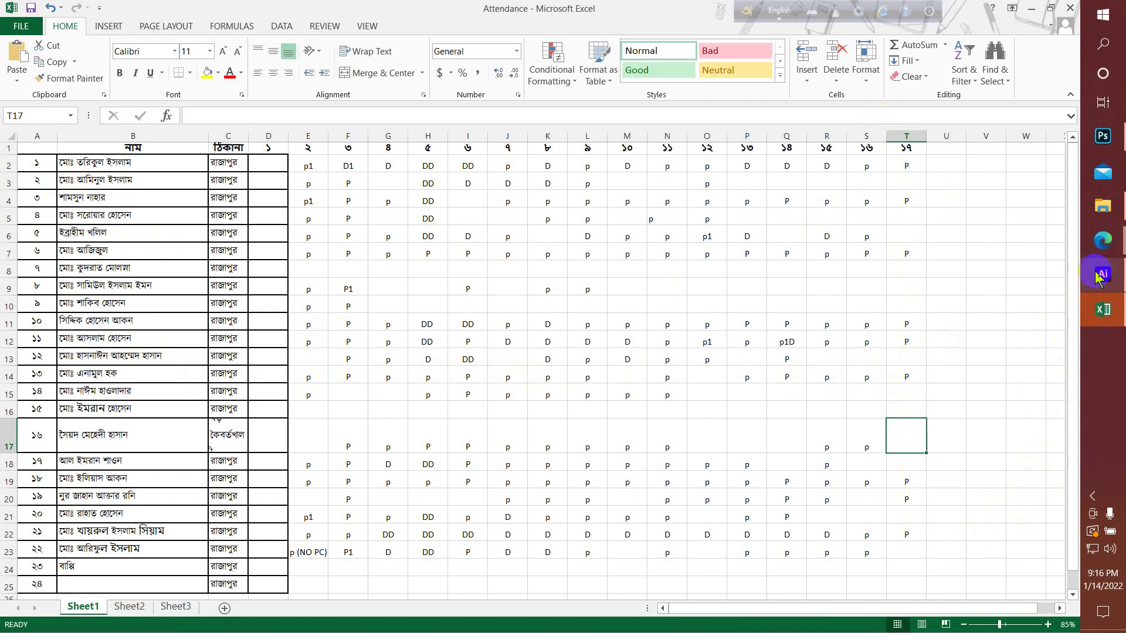
pyautogui.click(1102, 241)
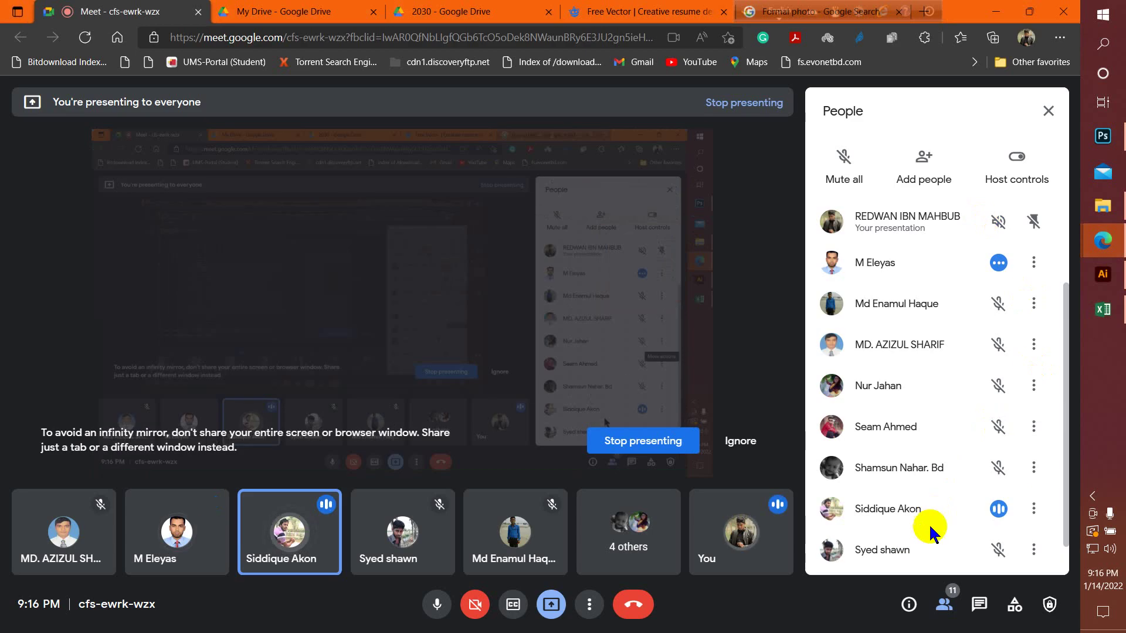
pyautogui.scroll(-1, 921, 536)
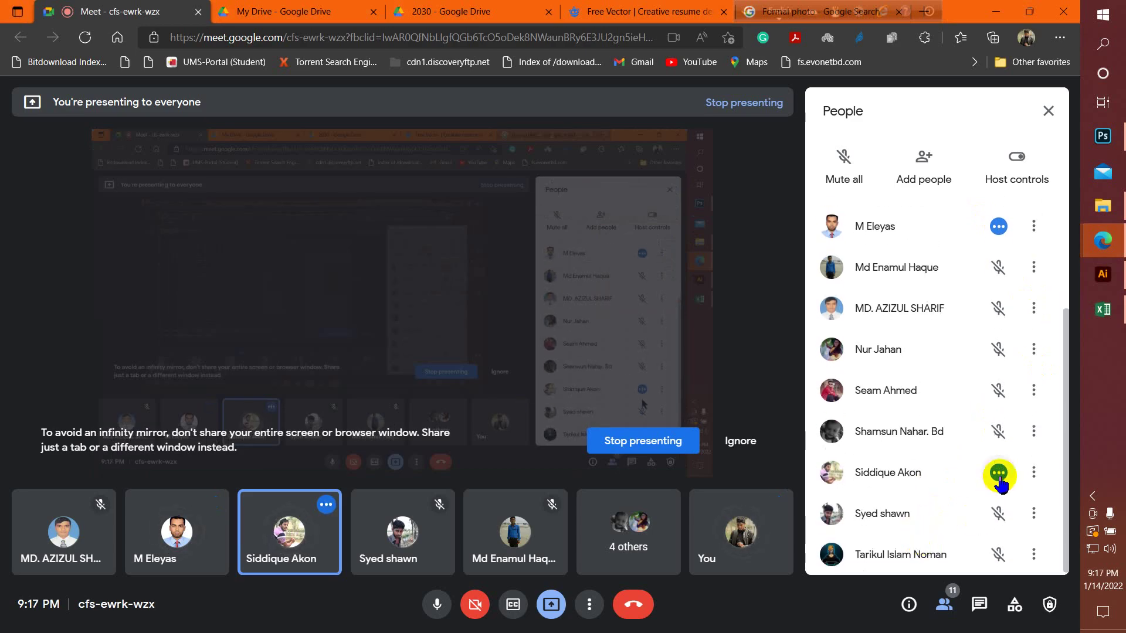
pyautogui.click(1033, 472)
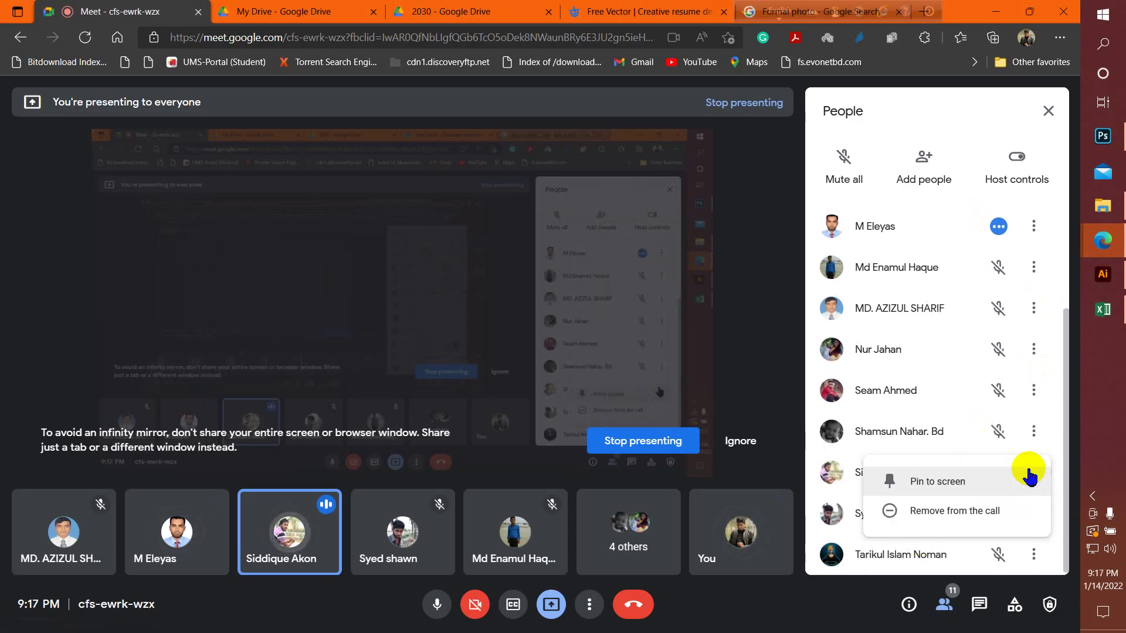
pyautogui.click(938, 481)
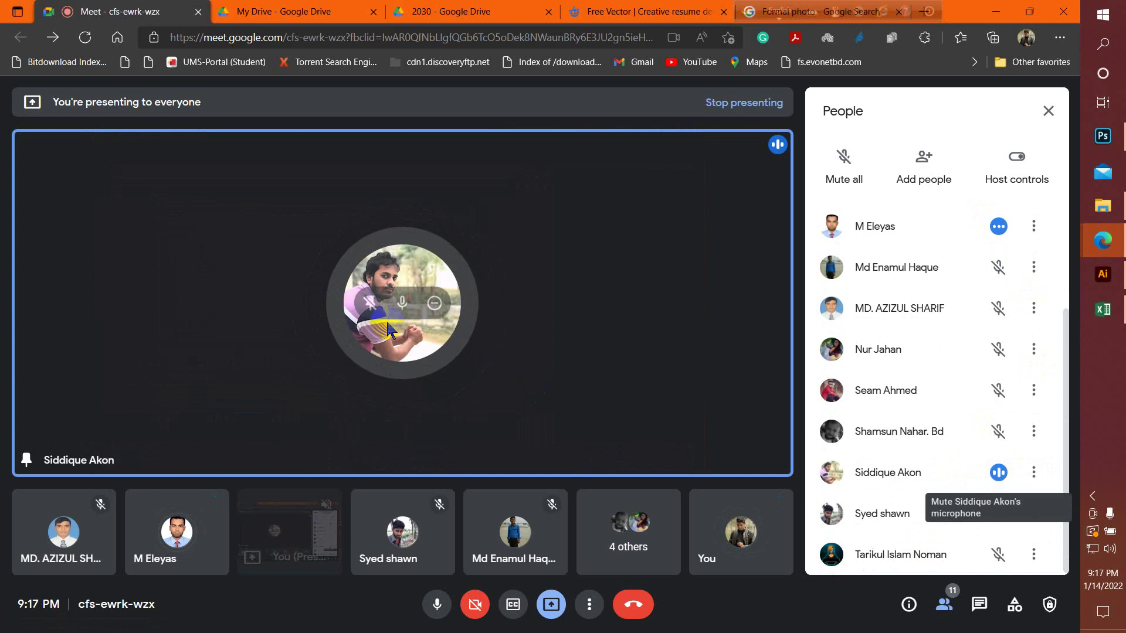
pyautogui.click(402, 303)
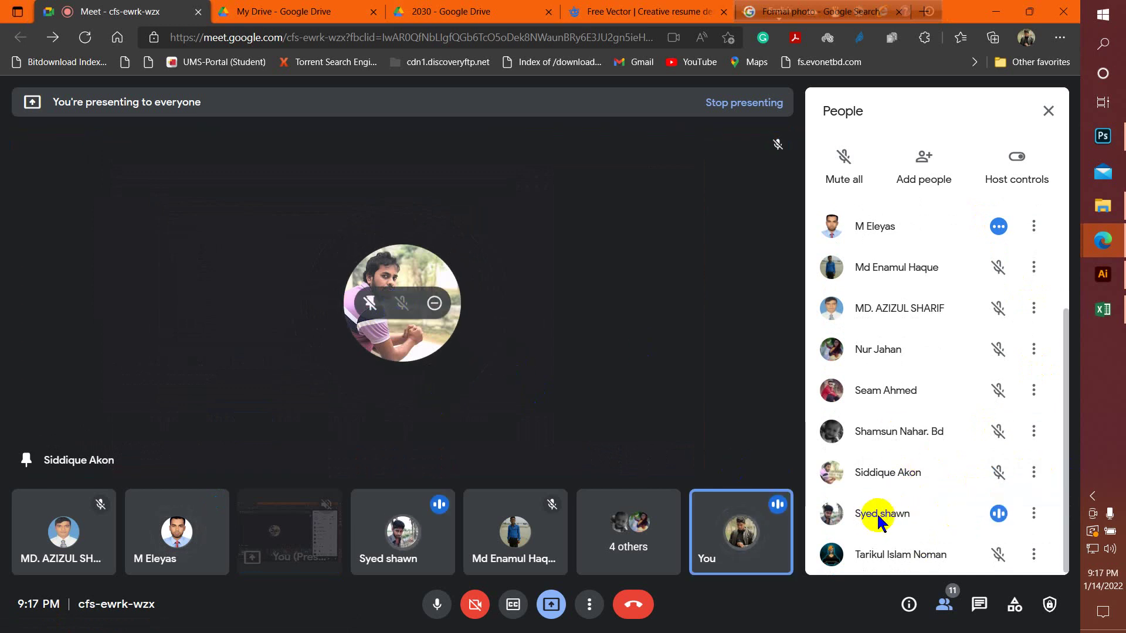
pyautogui.click(1102, 309)
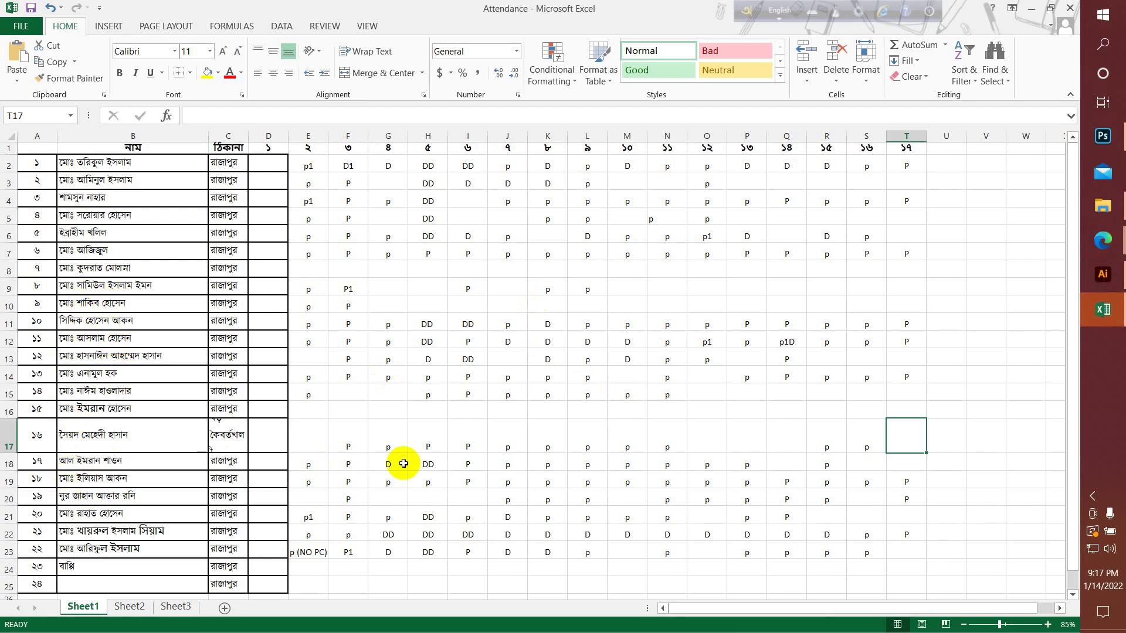
# - Mark T18 present with P and change the marks in S2 and S22 to D
pyautogui.click(909, 464)
pyautogui.write('P')
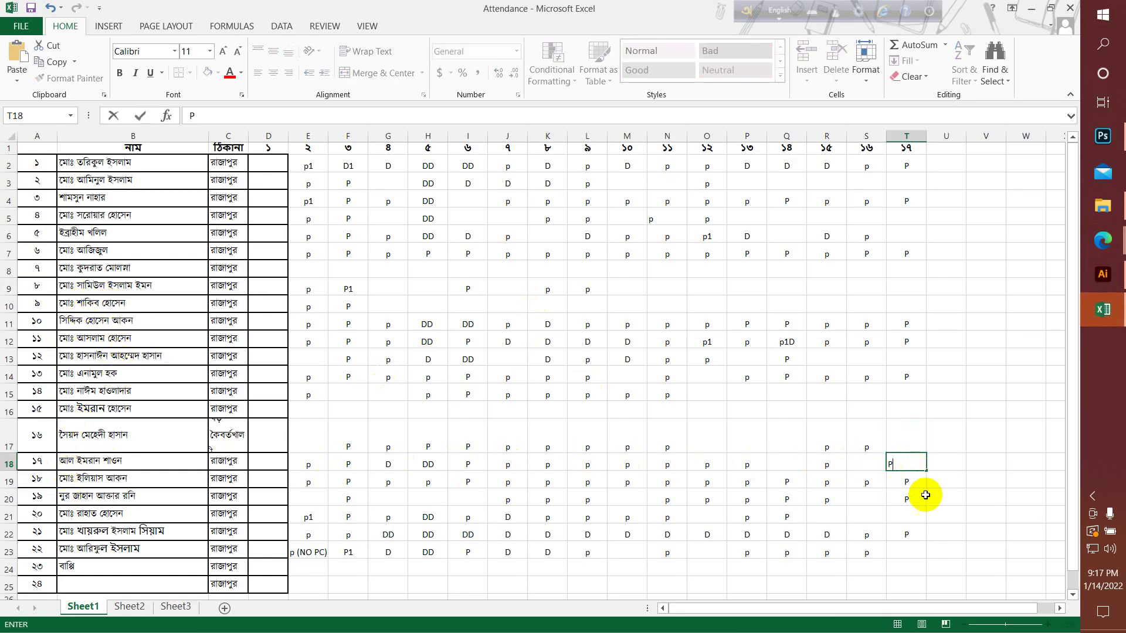
pyautogui.click(933, 497)
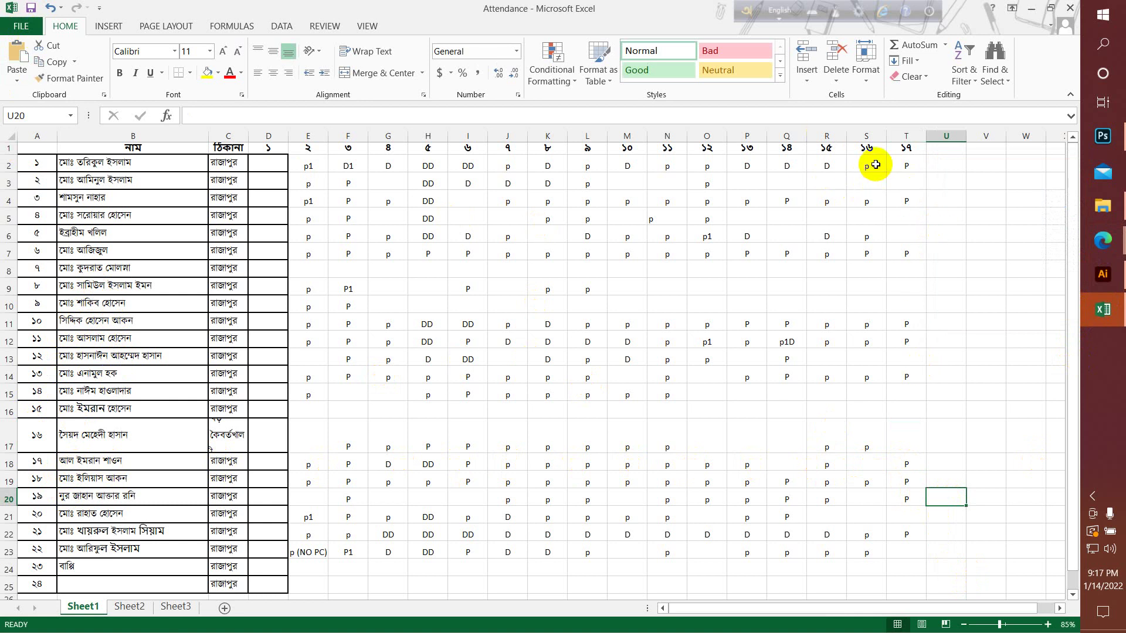
pyautogui.click(875, 165)
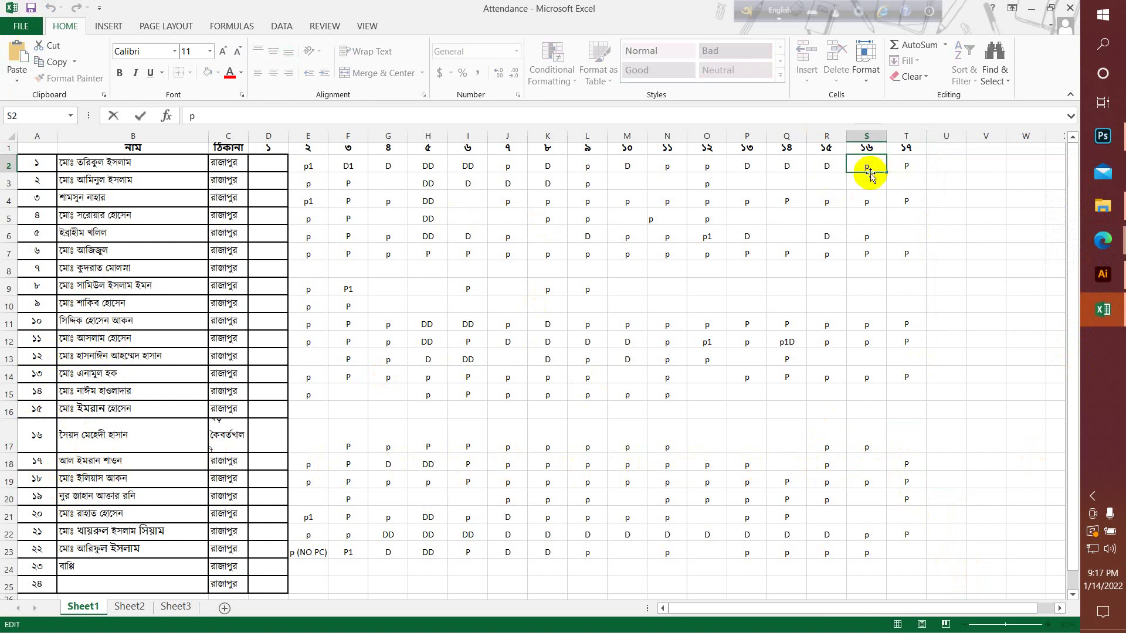
pyautogui.write('D')
pyautogui.click(870, 202)
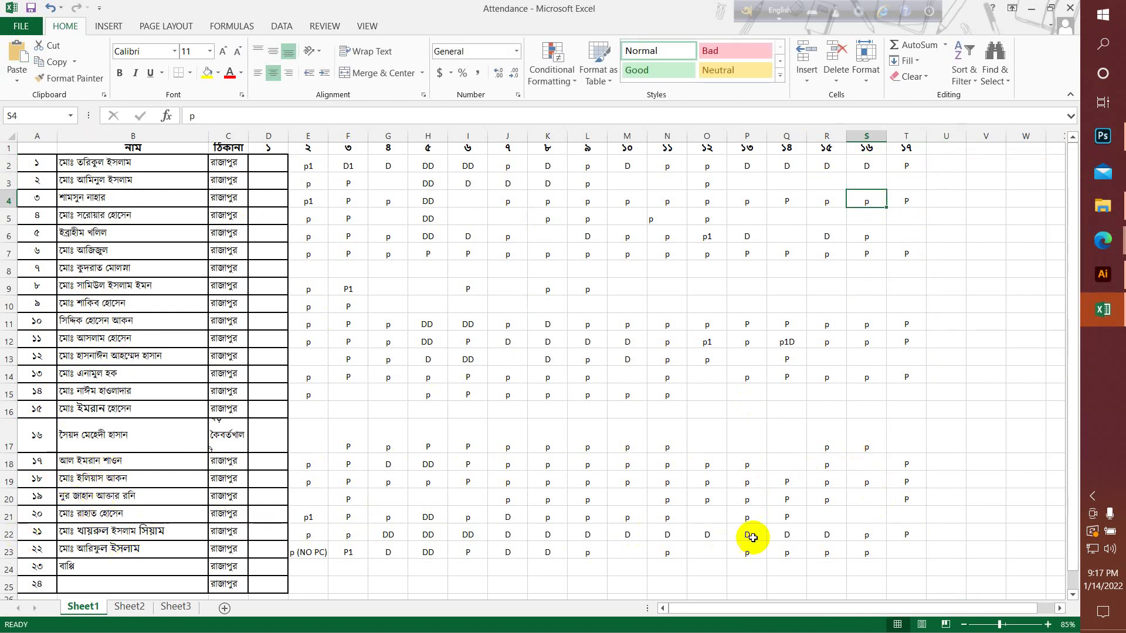
pyautogui.doubleClick(870, 533)
pyautogui.write('D')
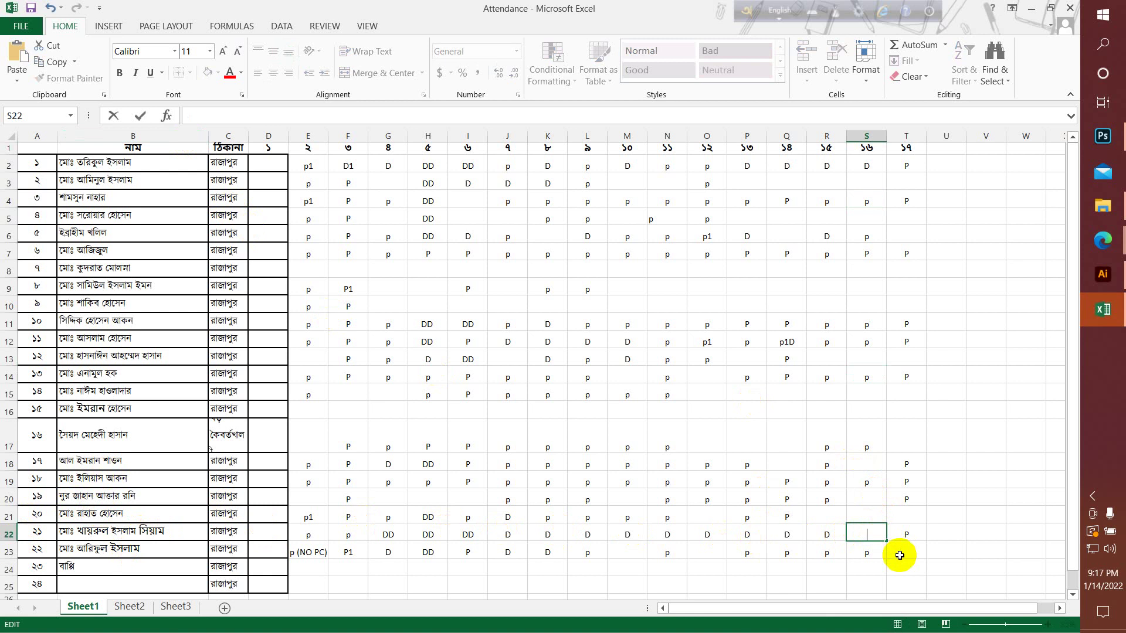
pyautogui.click(858, 493)
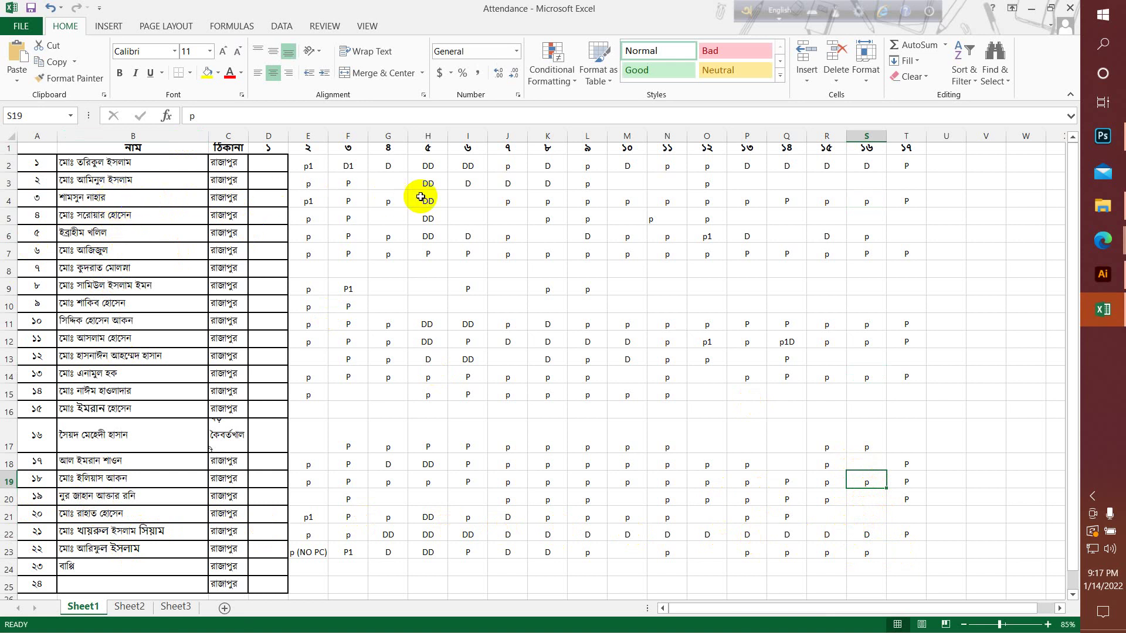
# - Change the mark in cell K4 to a capital D
pyautogui.doubleClick(558, 198)
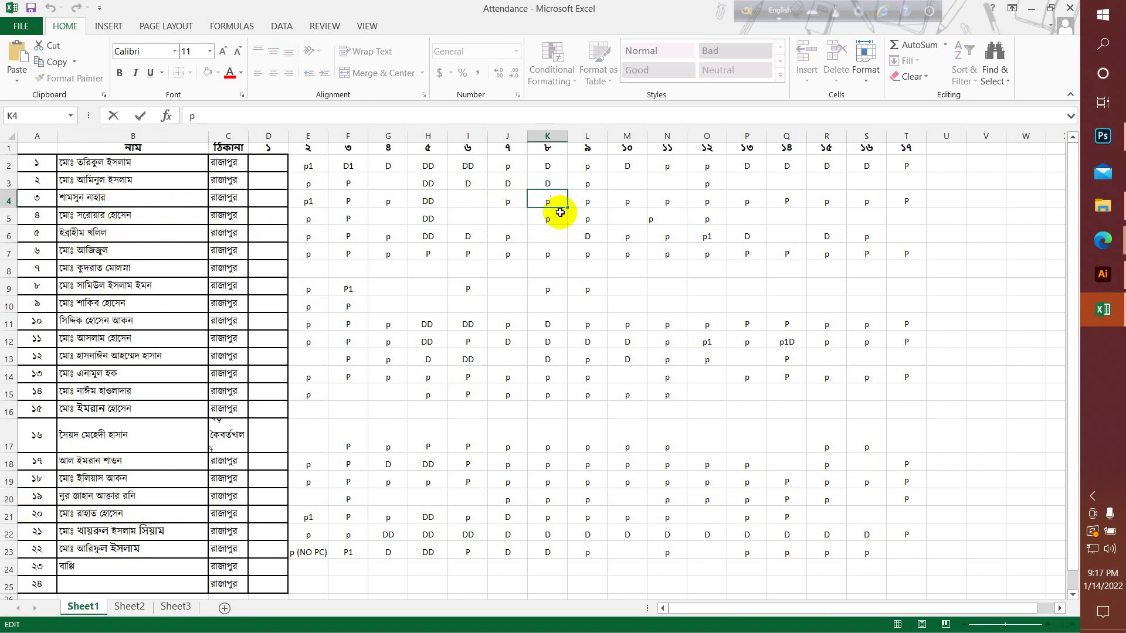
pyautogui.write('d')
pyautogui.click(667, 253)
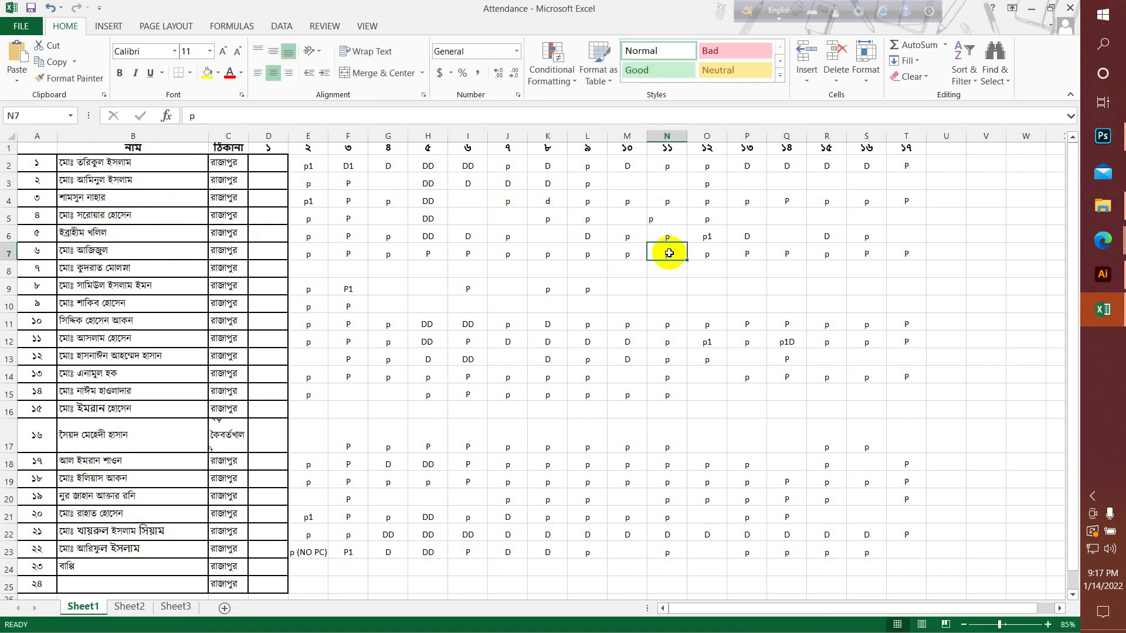
pyautogui.click(560, 201)
pyautogui.doubleClick(560, 201)
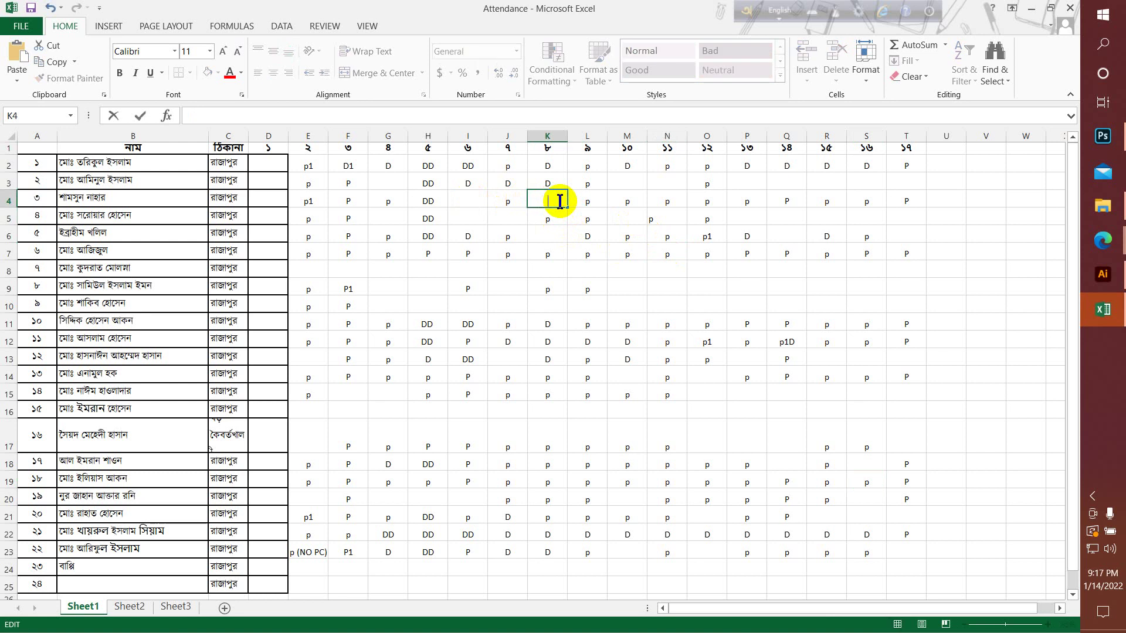
pyautogui.write('D')
pyautogui.click(610, 237)
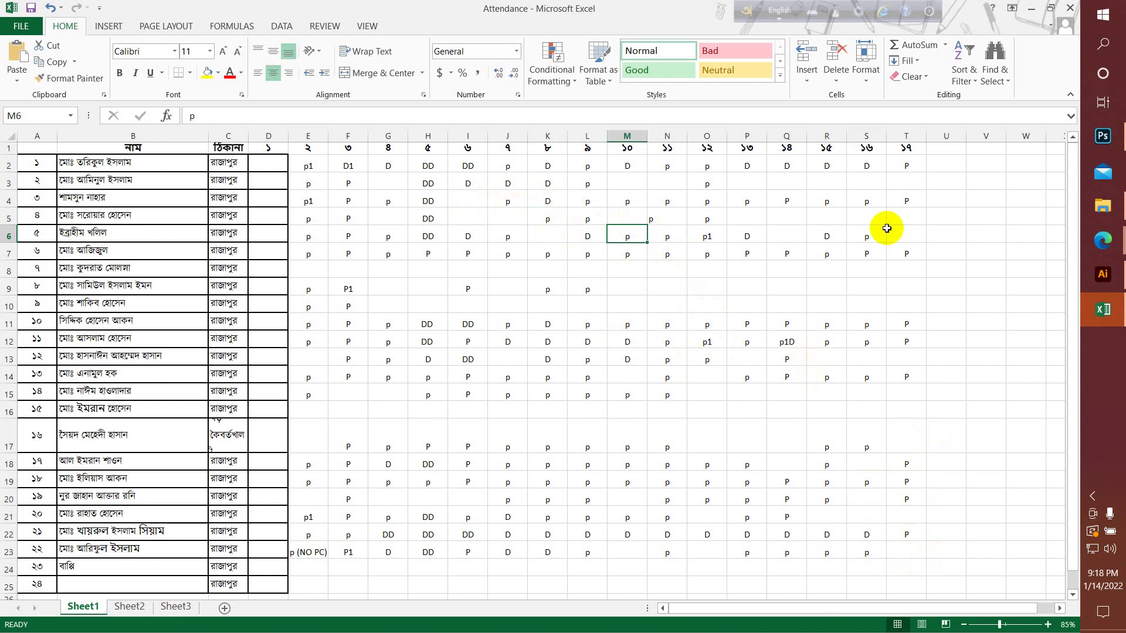
# - Move off the attendance table and bring up the workbook's File Info page
pyautogui.click(987, 537)
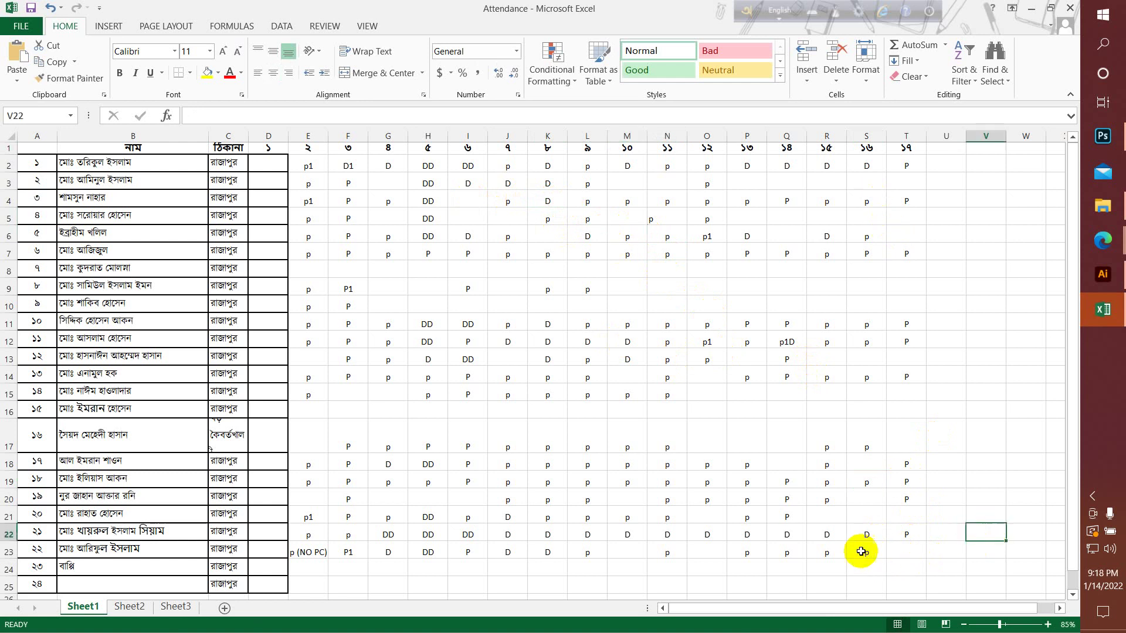
pyautogui.click(906, 566)
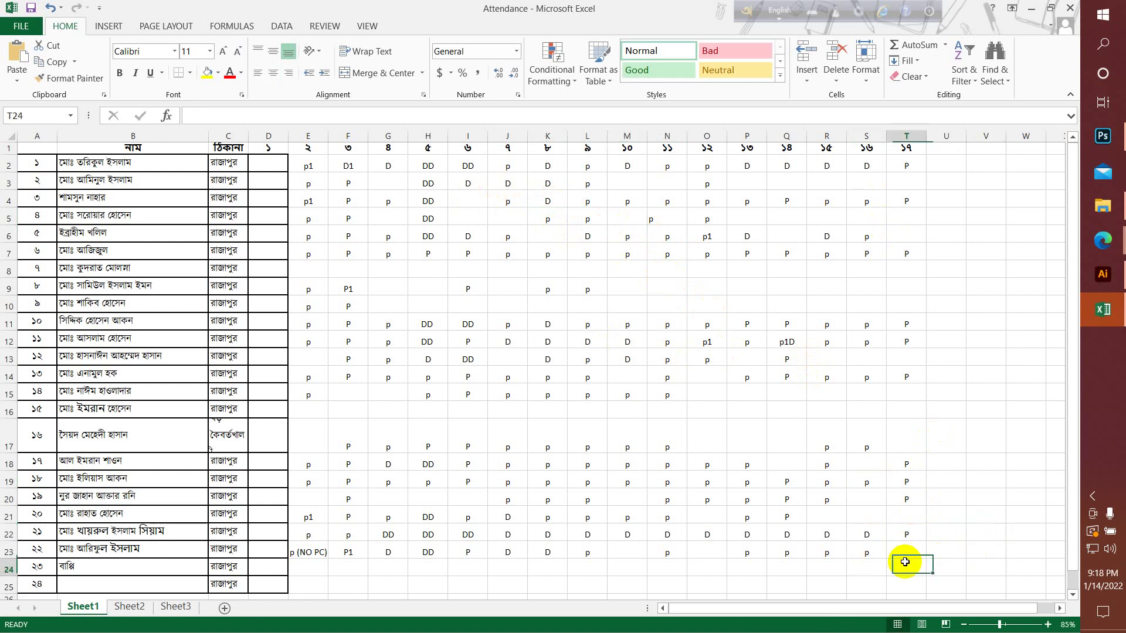
pyautogui.click(23, 27)
pyautogui.click(36, 130)
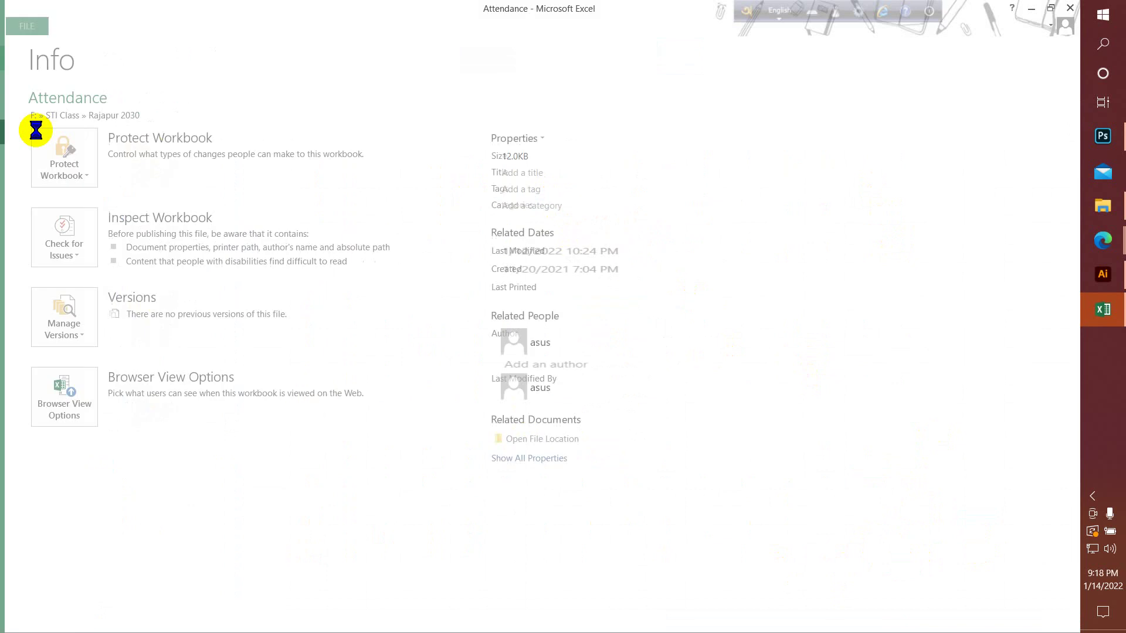